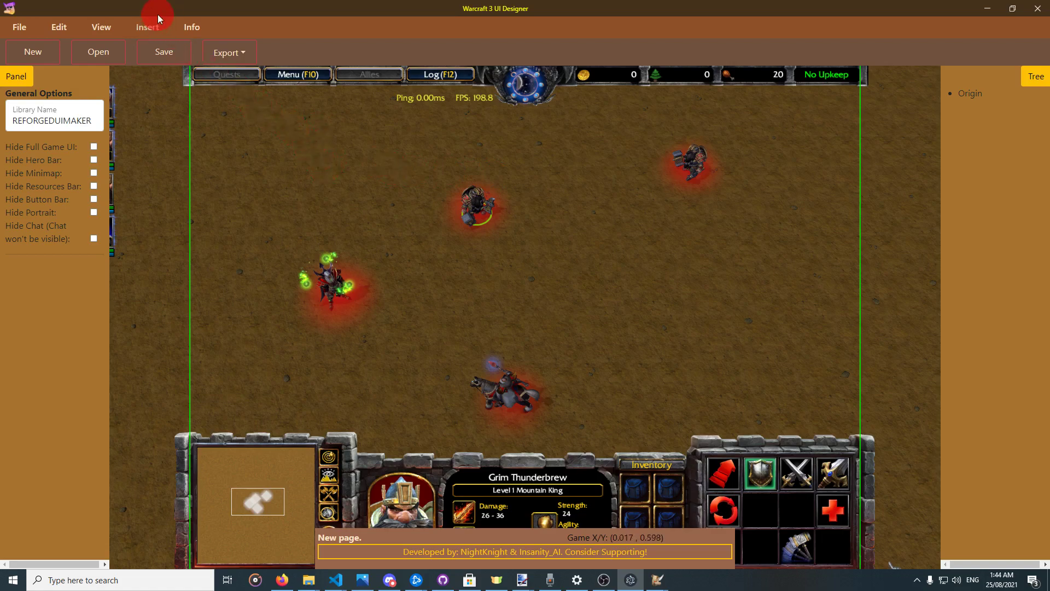
View the Hall of Fame of submitted UI projects and close it.
left_click(189, 30)
left_click(102, 52)
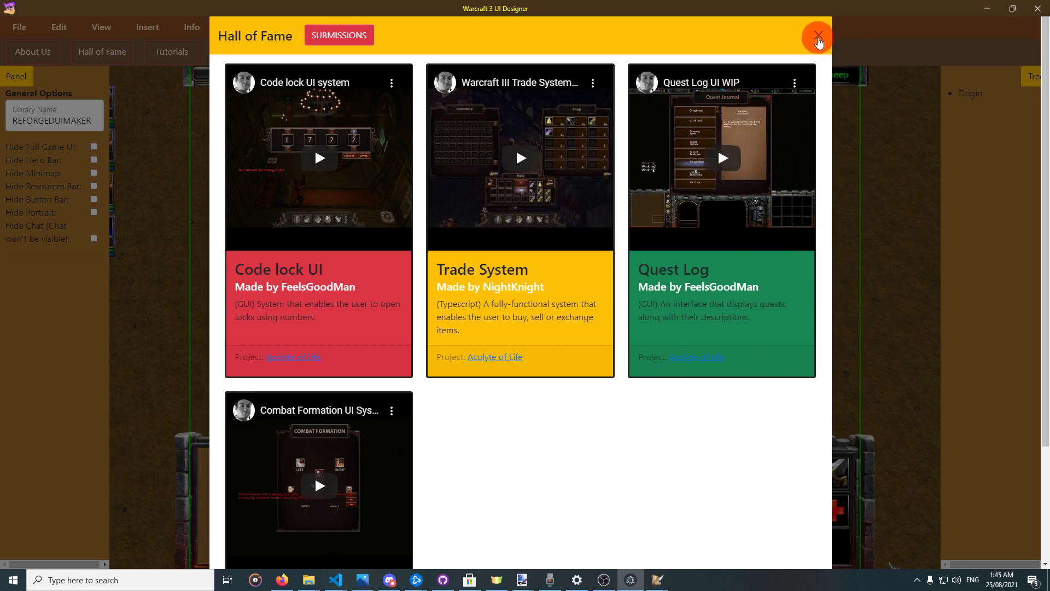
left_click(818, 34)
Insert a backdrop on the canvas and give it the Quest_Log_2 image from the Quest Log folder as texture.
left_click(125, 28)
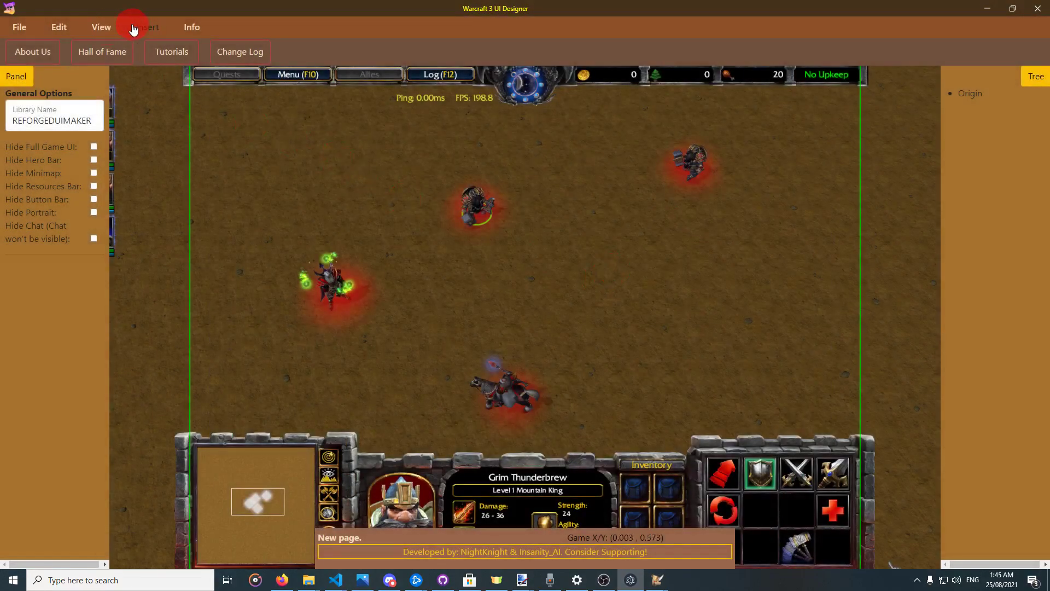
left_click(107, 53)
left_click(441, 314)
left_click_drag(441, 314, 436, 285)
left_click(93, 356)
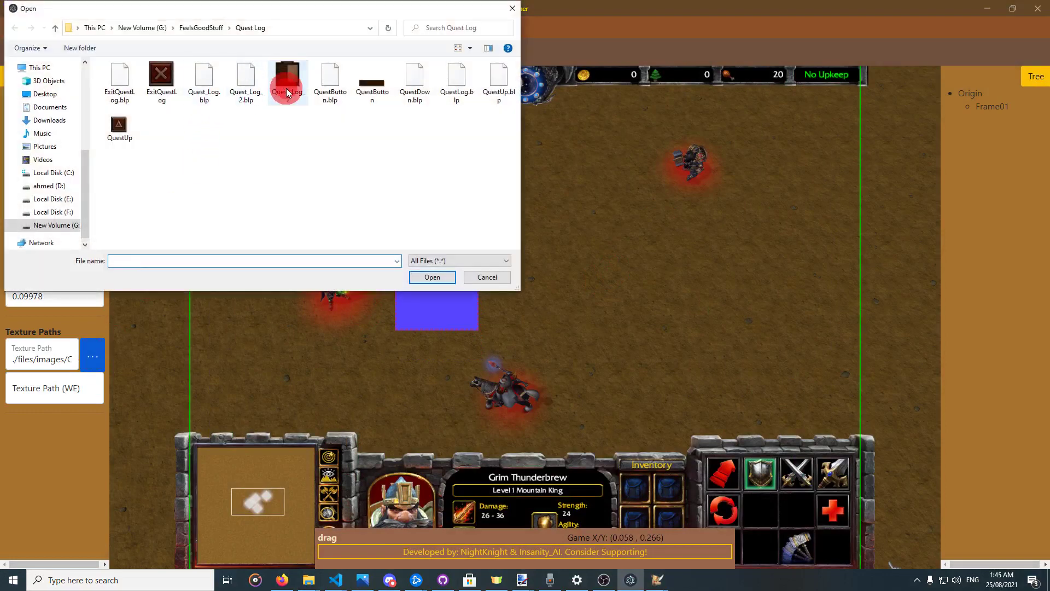
double_click(287, 92)
Resize the Quest Journal backdrop to about 0.363 by 0.340 and position it at about X 0.228, Y 0.190.
left_click_drag(403, 261, 714, 489)
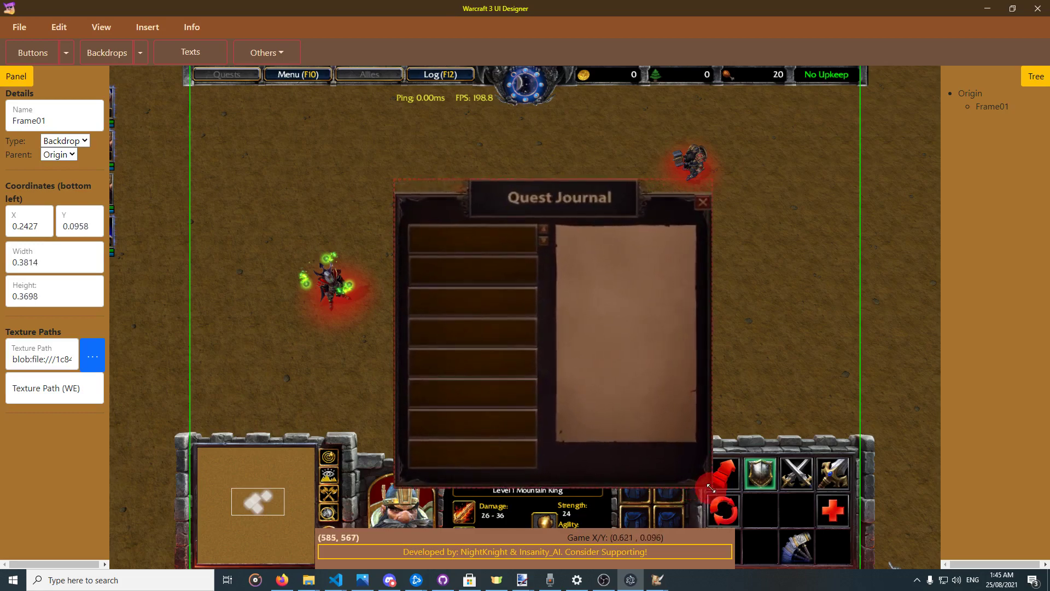
left_click_drag(666, 395, 637, 315)
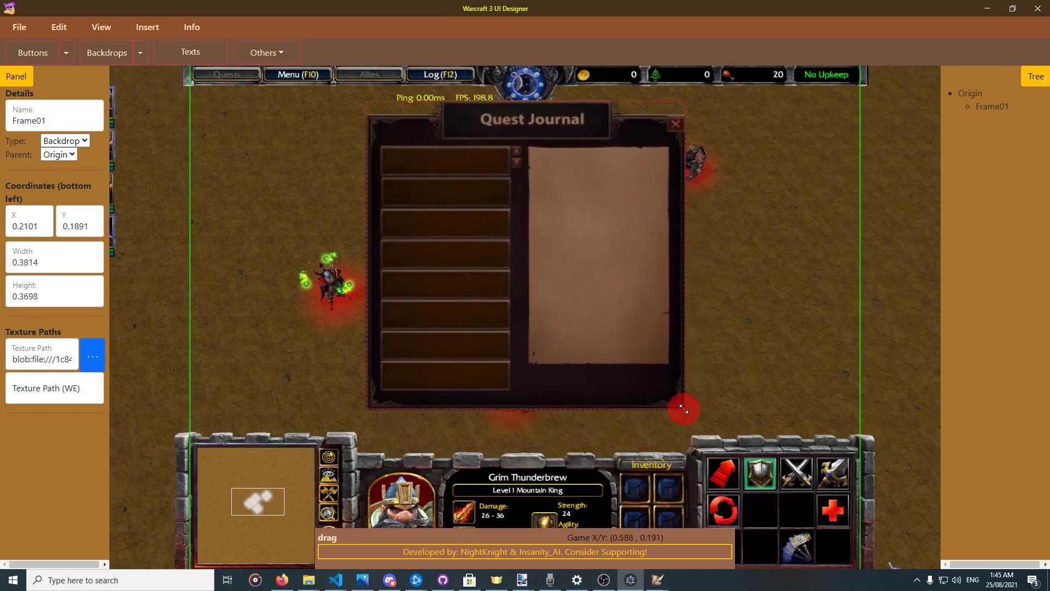
left_click_drag(682, 406, 685, 406)
left_click_drag(650, 333, 651, 345)
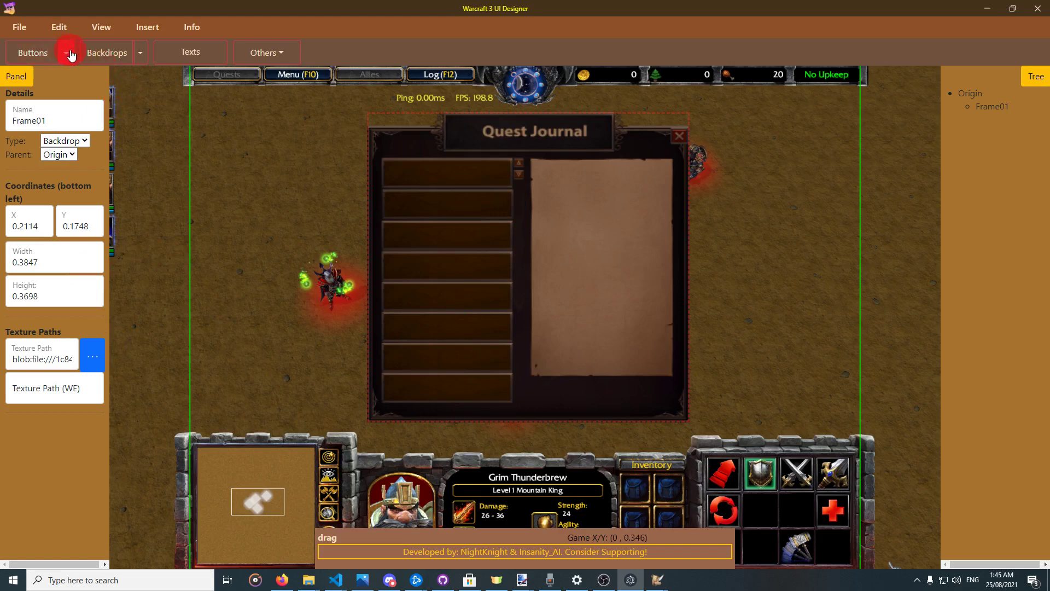
left_click_drag(353, 162, 537, 189)
left_click_drag(672, 418, 654, 393)
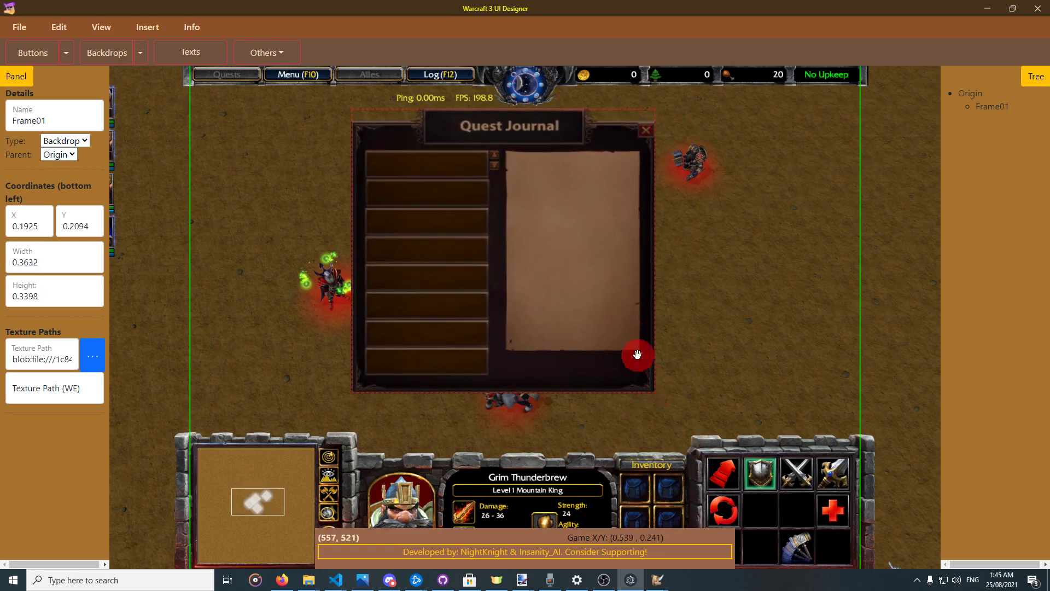
left_click_drag(620, 308, 653, 328)
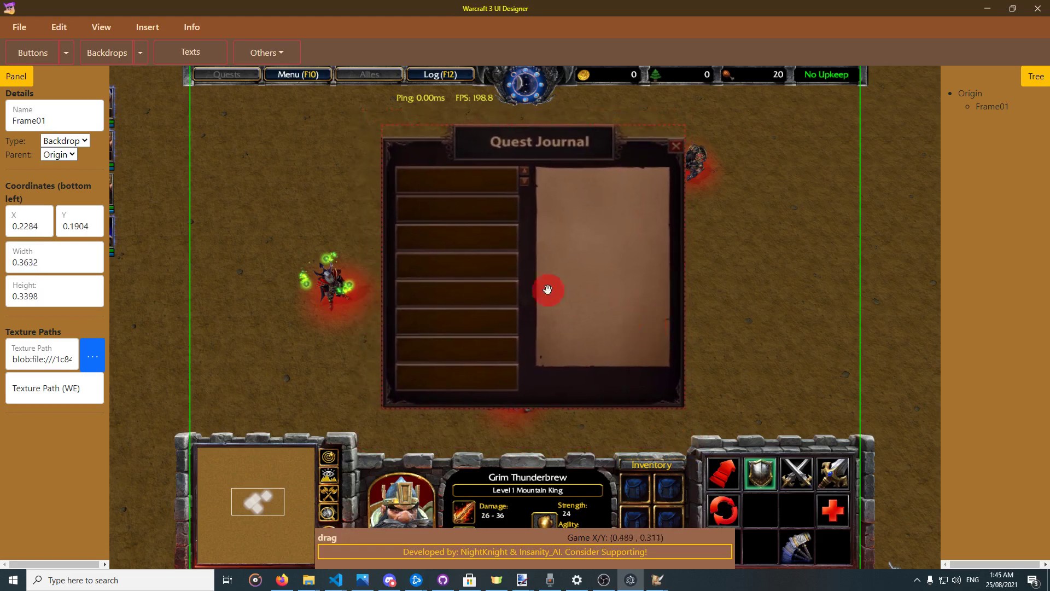
Insert a custom button beside the Quest Journal backdrop and give it the QuestButton image as texture.
left_click(74, 57)
left_click(93, 78)
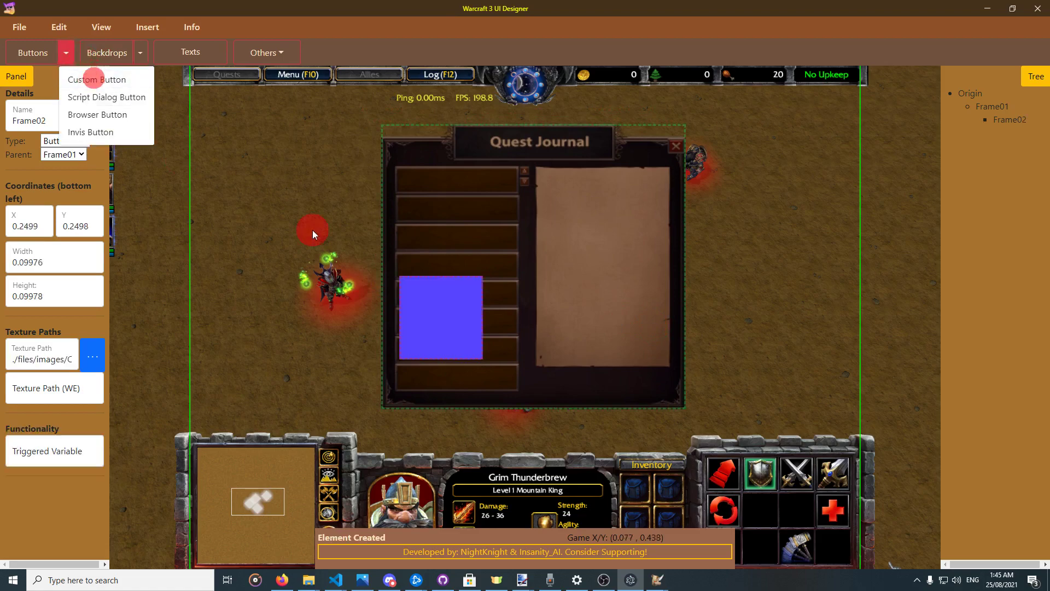
left_click_drag(442, 310, 310, 264)
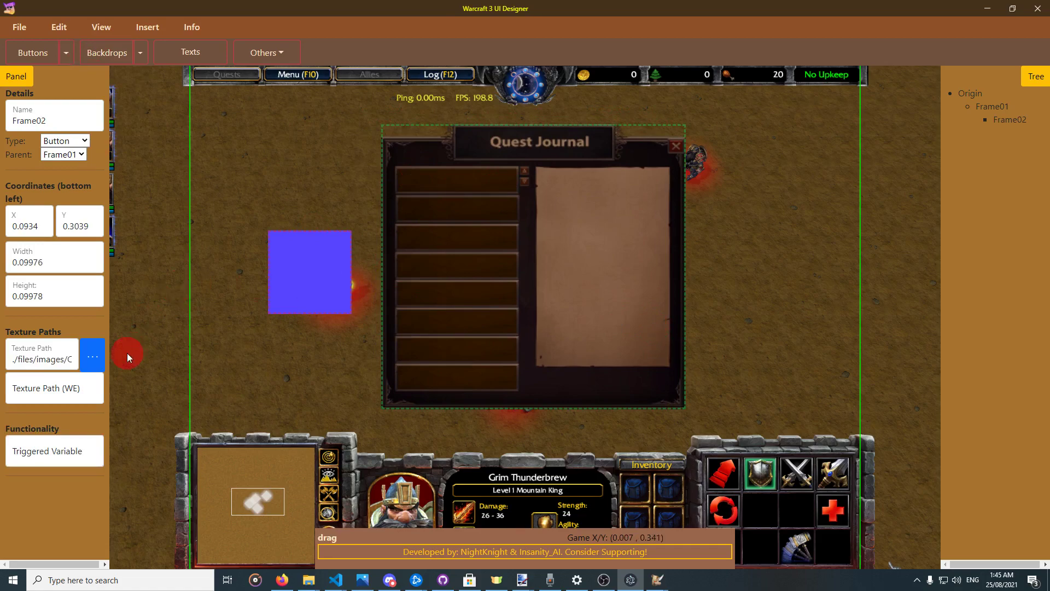
left_click(94, 359)
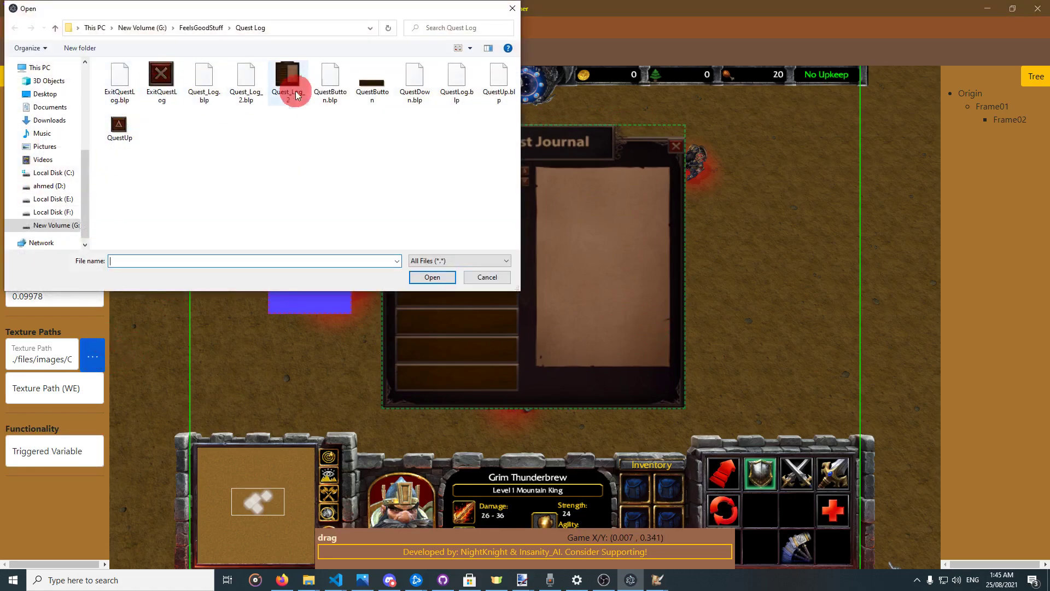
double_click(377, 73)
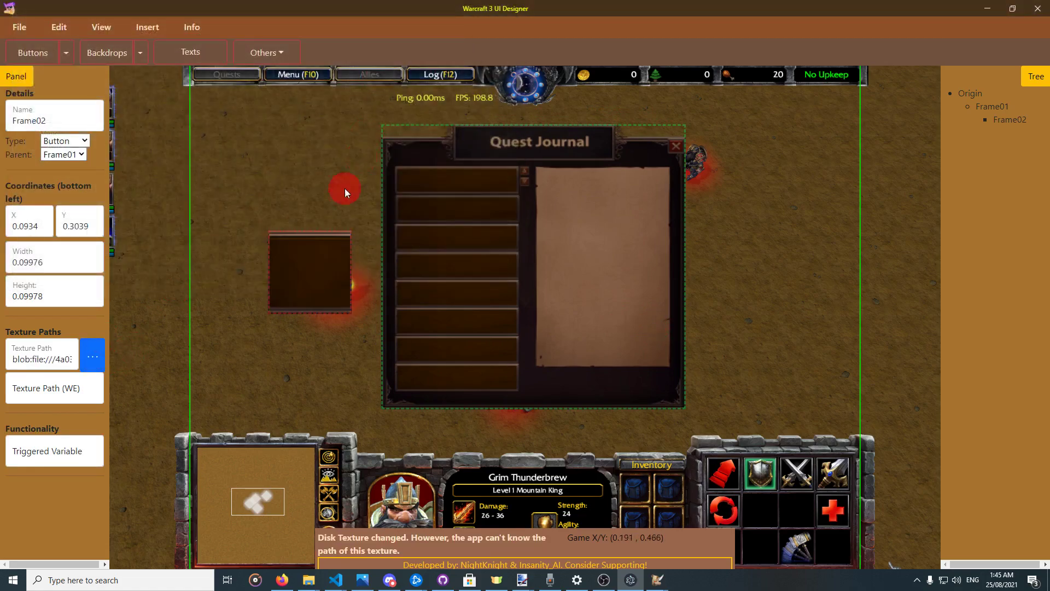
Set the Quest Journal backdrop's WE texture path to Quest_Log_2.blp, copying the name from the texture file.
left_click(484, 197)
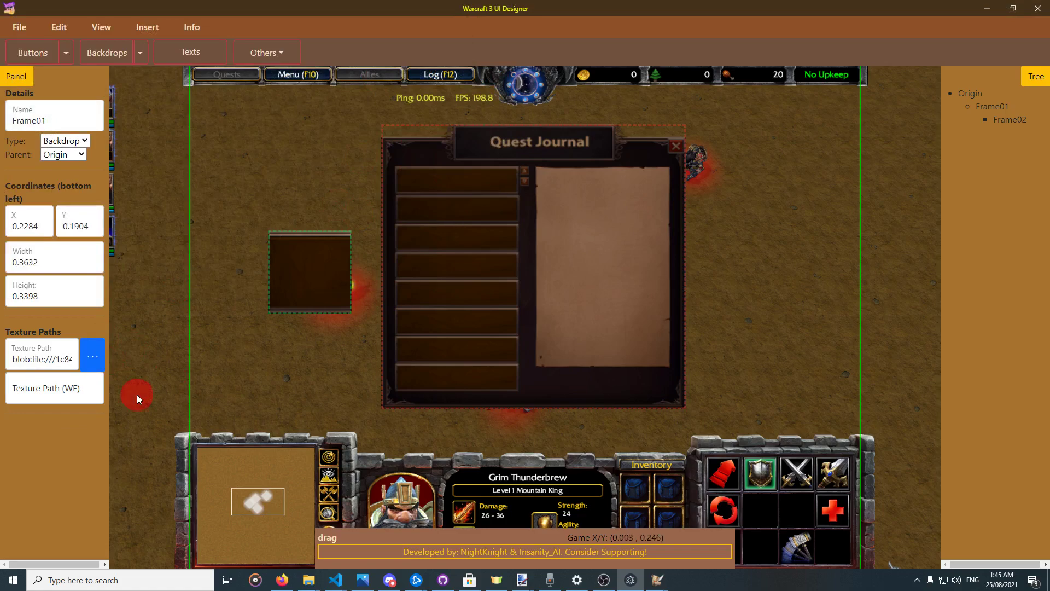
left_click(93, 357)
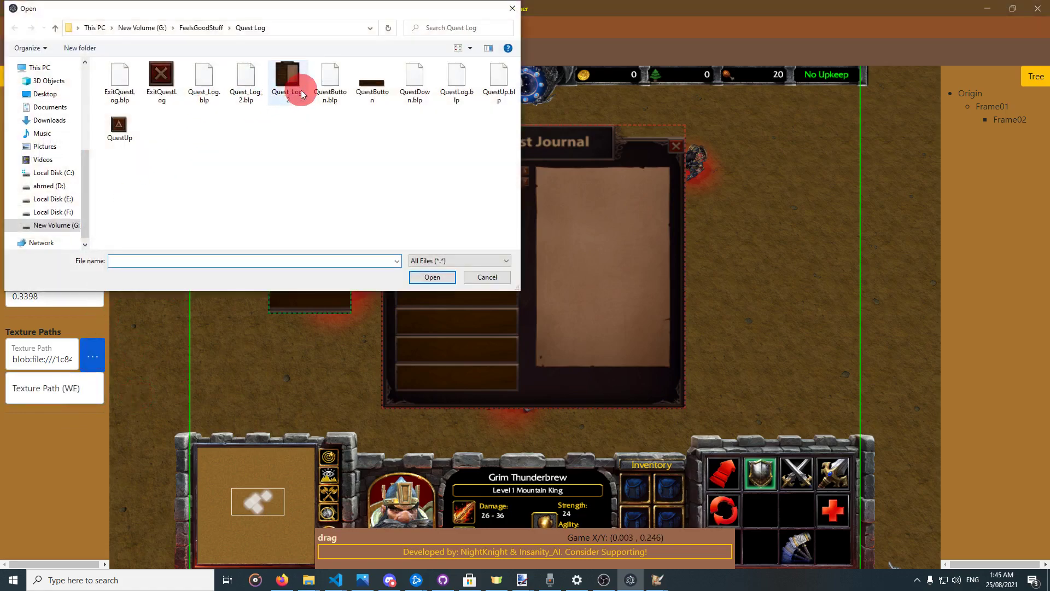
left_click(252, 93)
left_click(257, 97)
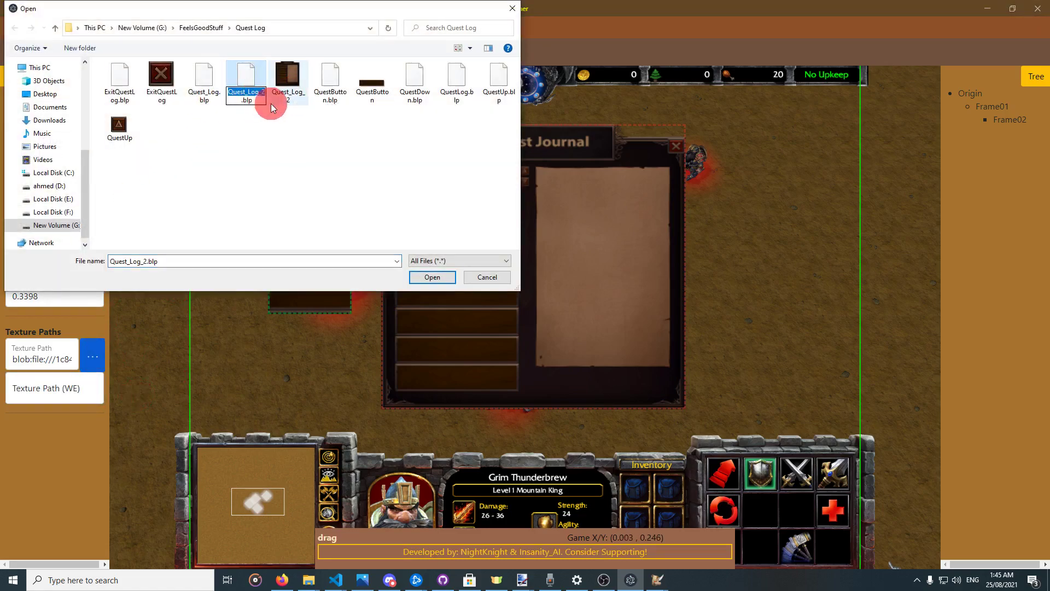
key("ctrl+c")
left_click(474, 275)
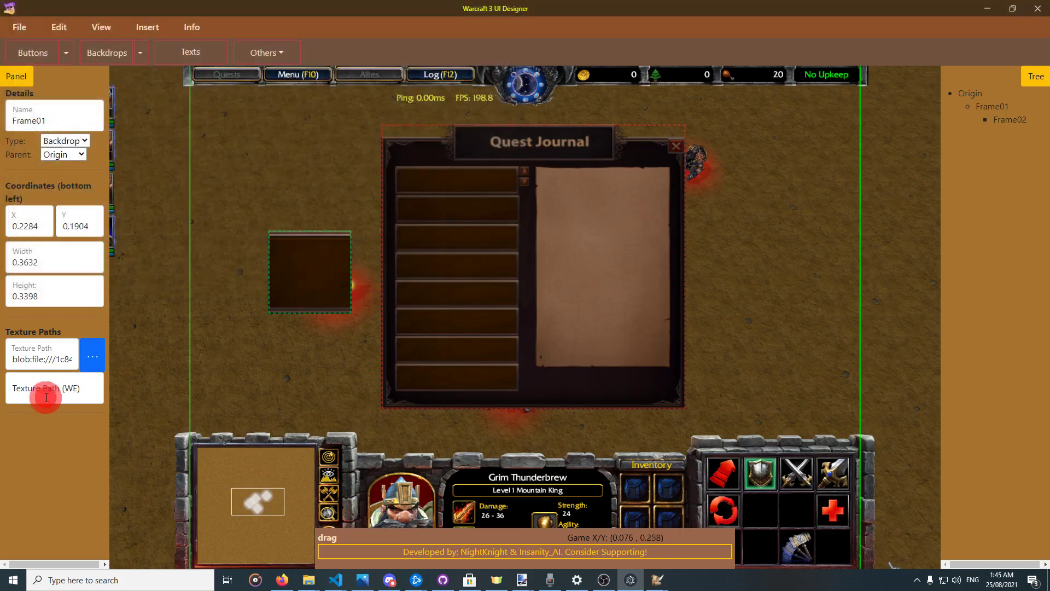
left_click(44, 394)
key("ctrl+v")
Set the custom button's WE texture path to QuestButton.blp, copying the name from the texture file.
left_click(305, 288)
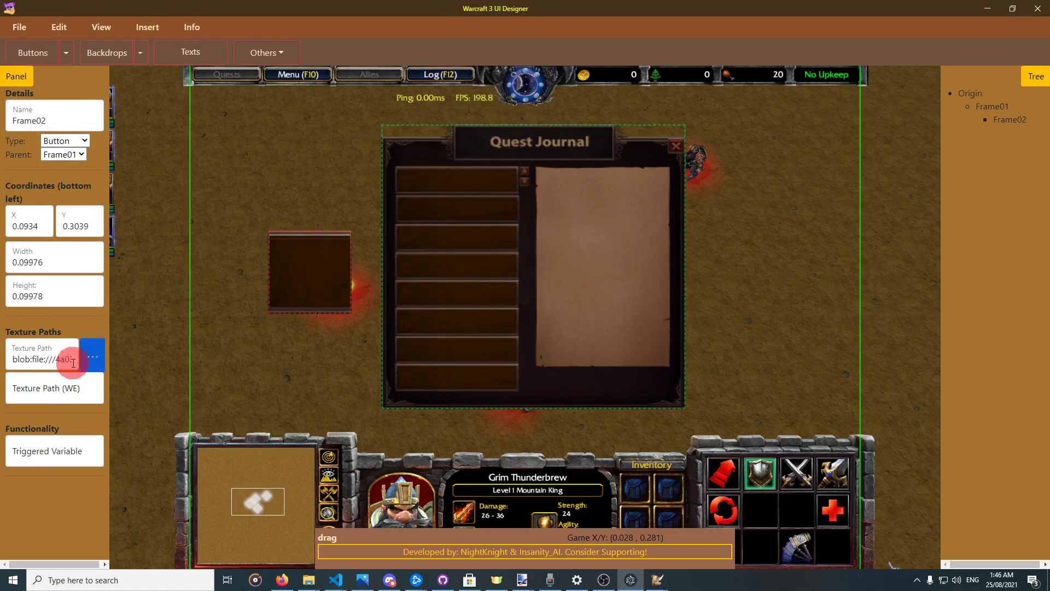
left_click_drag(70, 359, 142, 368)
left_click(88, 348)
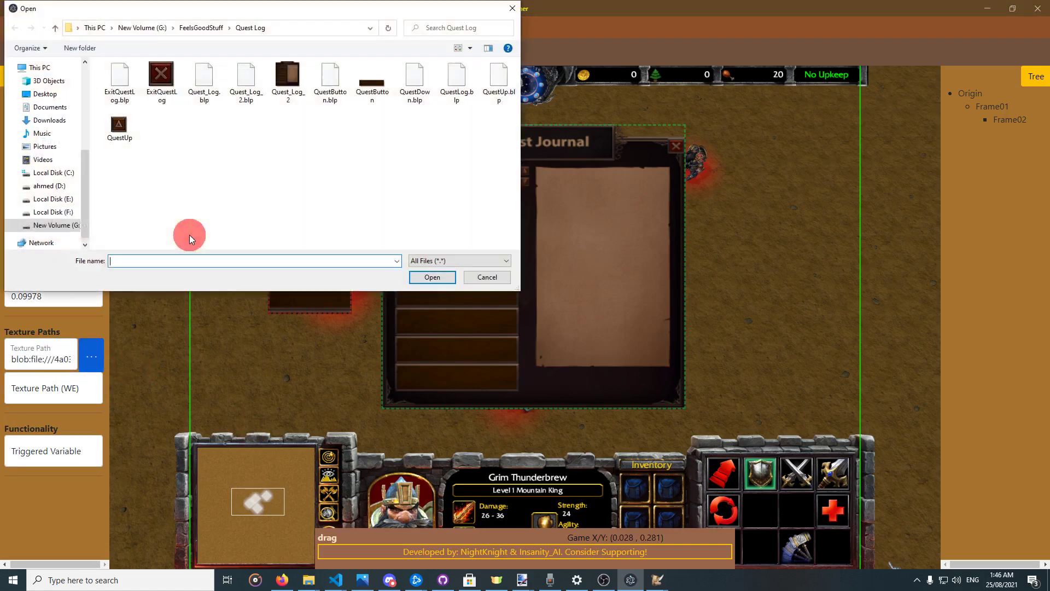
left_click(373, 87)
left_click(334, 100)
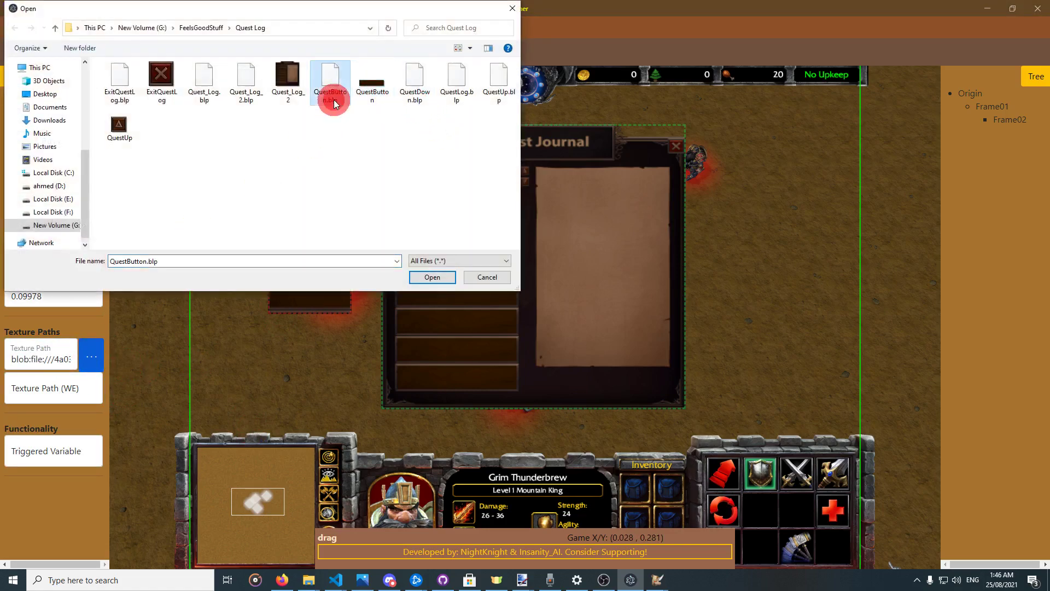
key("ctrl+a")
key("ctrl+c")
key("Escape")
key("Escape")
left_click(82, 387)
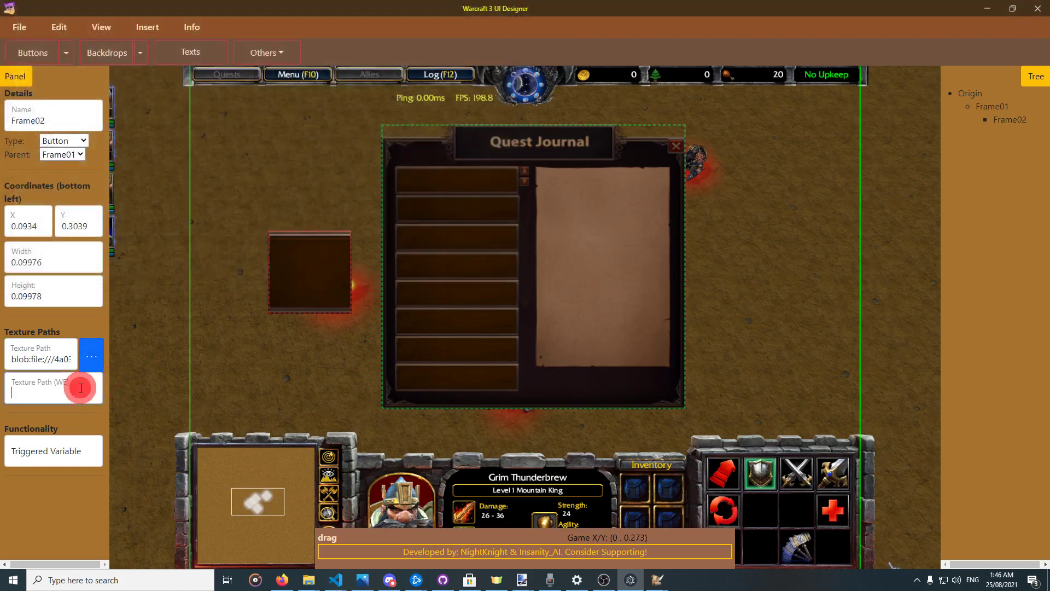
key("ctrl+v")
Fit the button over the journal's first quest row, at about X 0.245, Y 0.446, sized about 0.15 by 0.035.
left_click_drag(312, 263, 443, 202)
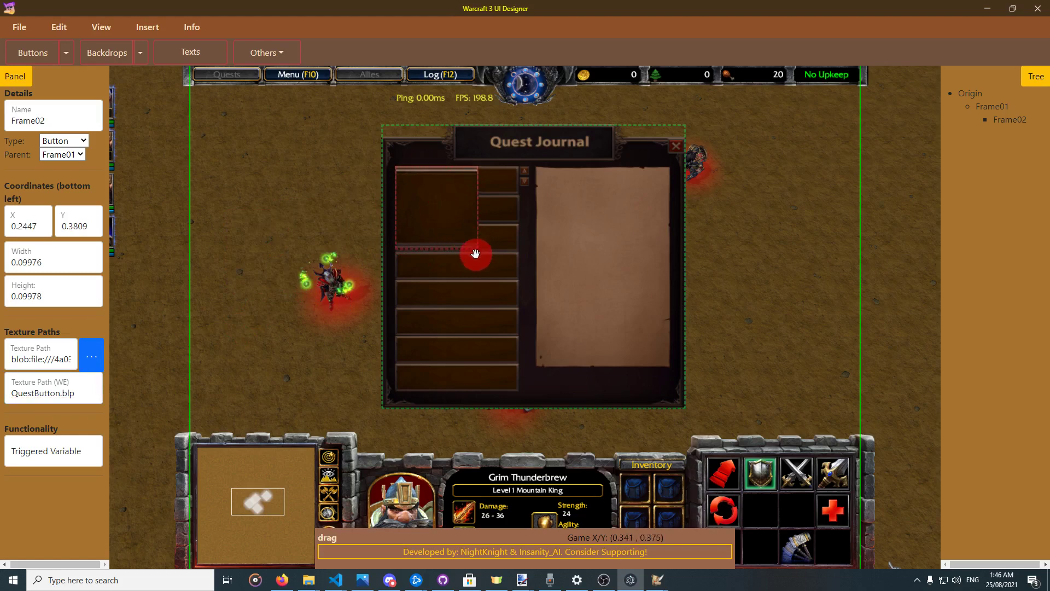
left_click_drag(478, 249, 520, 193)
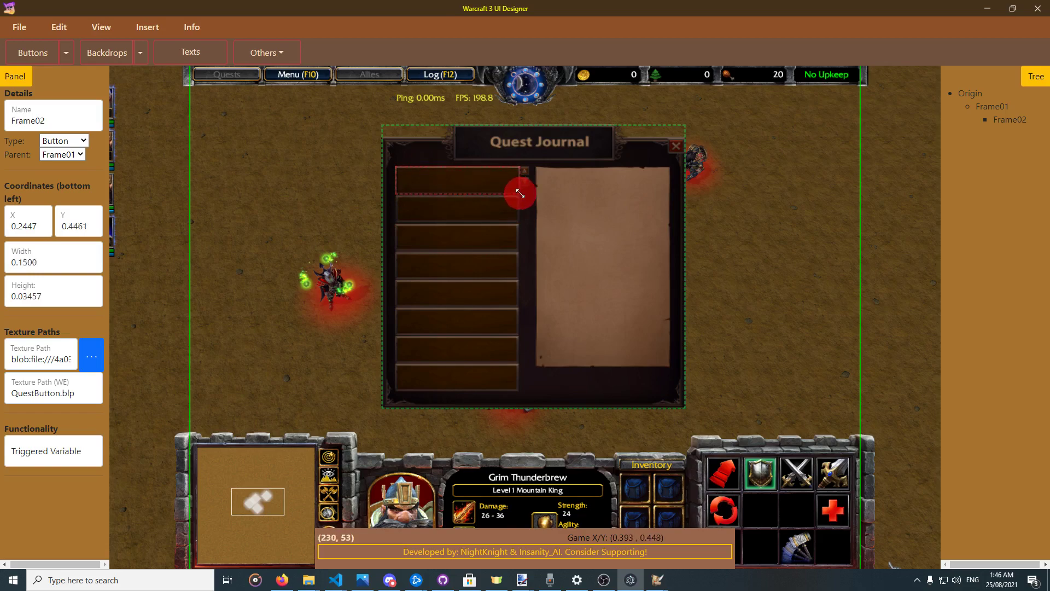
Duplicate the quest row button, move the copy toward the journal's centre, and delete that copy.
left_click(576, 304)
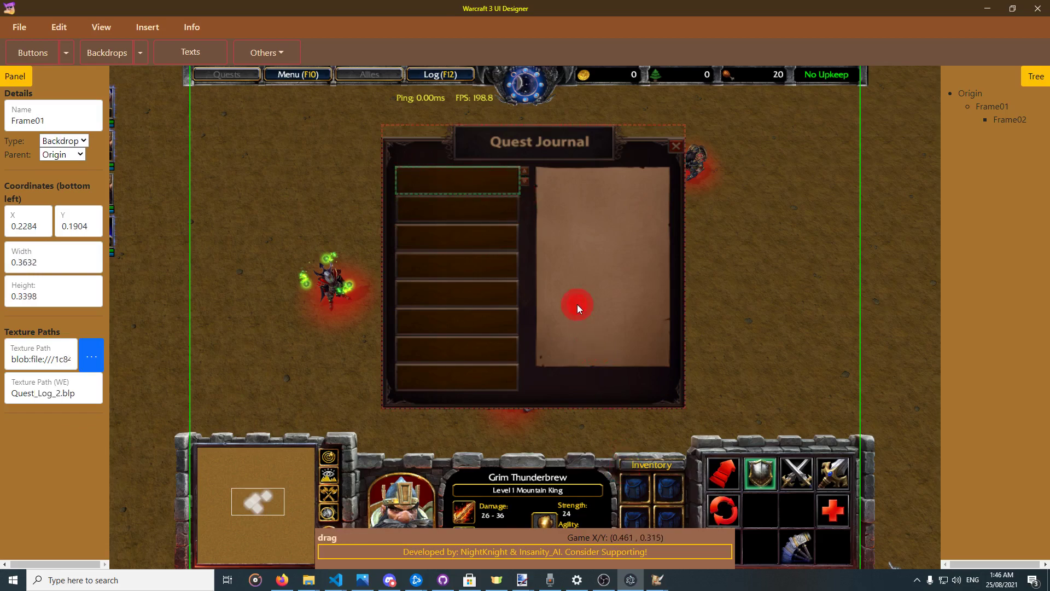
left_click(495, 184)
right_click(496, 184)
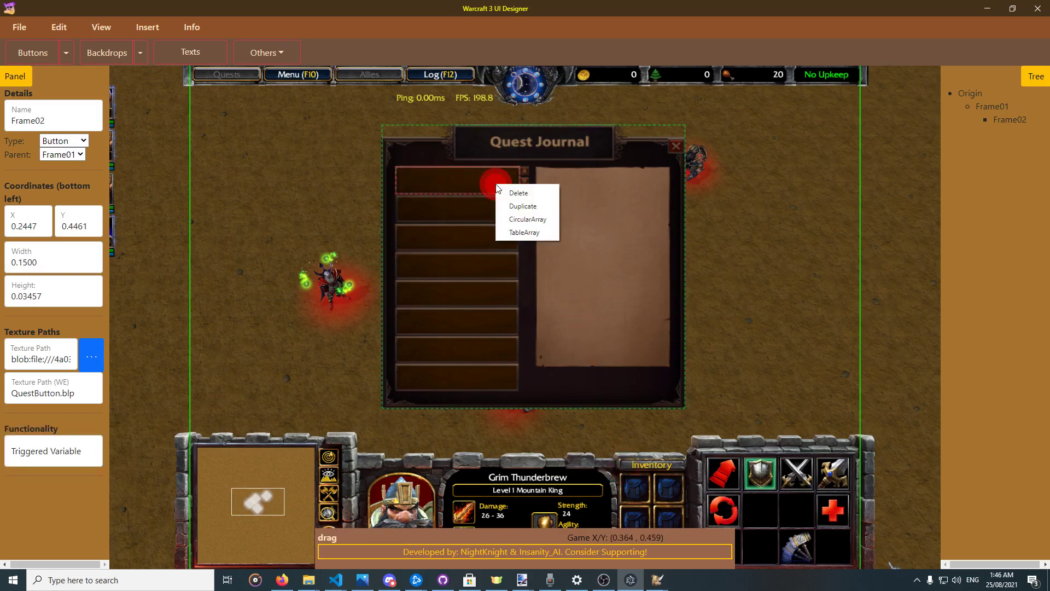
left_click(521, 206)
left_click_drag(518, 204, 546, 294)
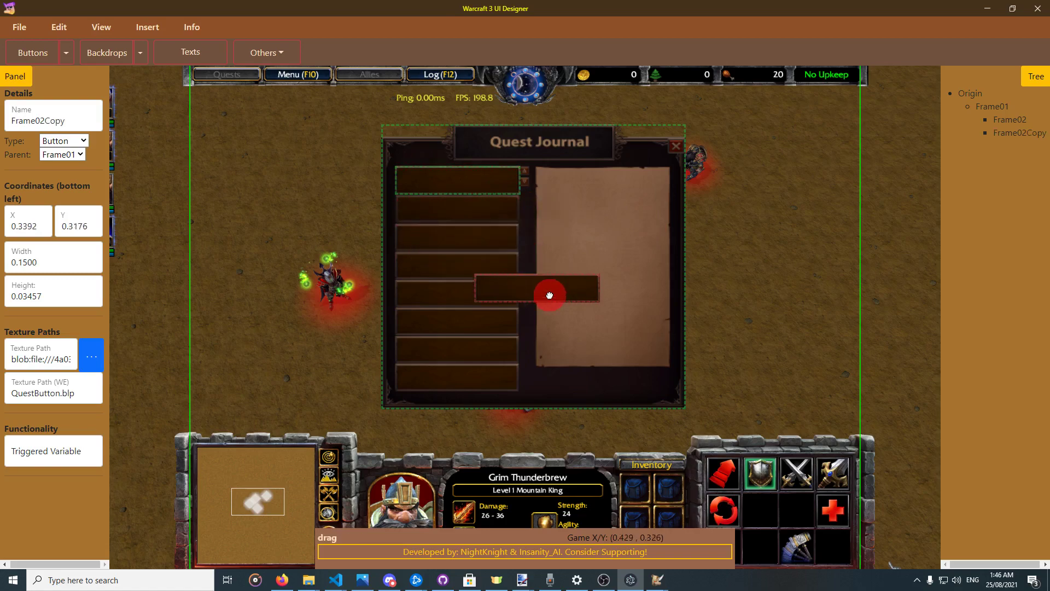
right_click(521, 284)
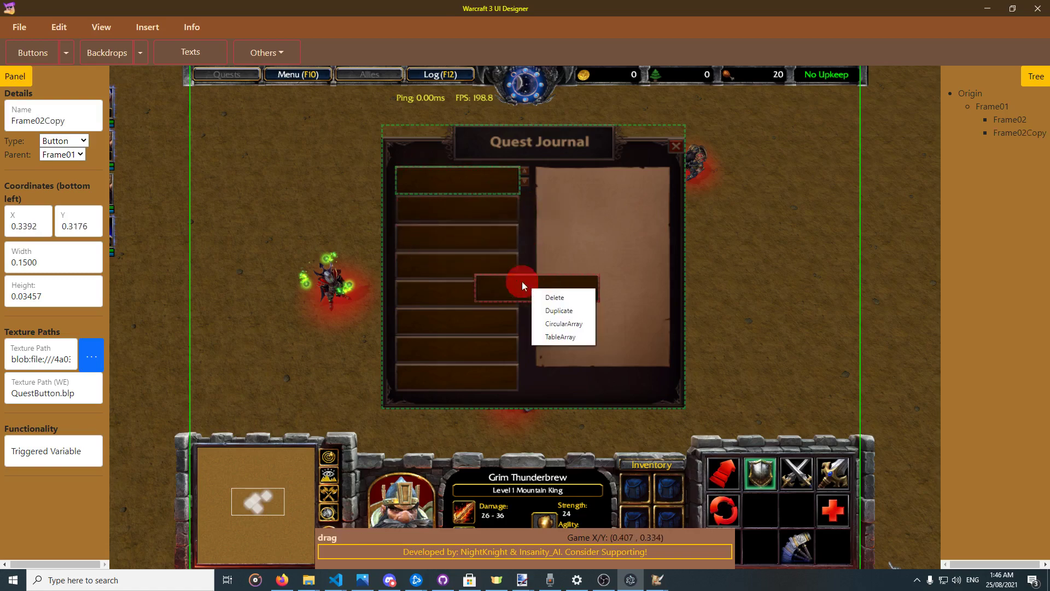
left_click(554, 297)
Try out a table array of the quest row button with 7 rows and 1 column, closing it without submitting.
right_click(480, 183)
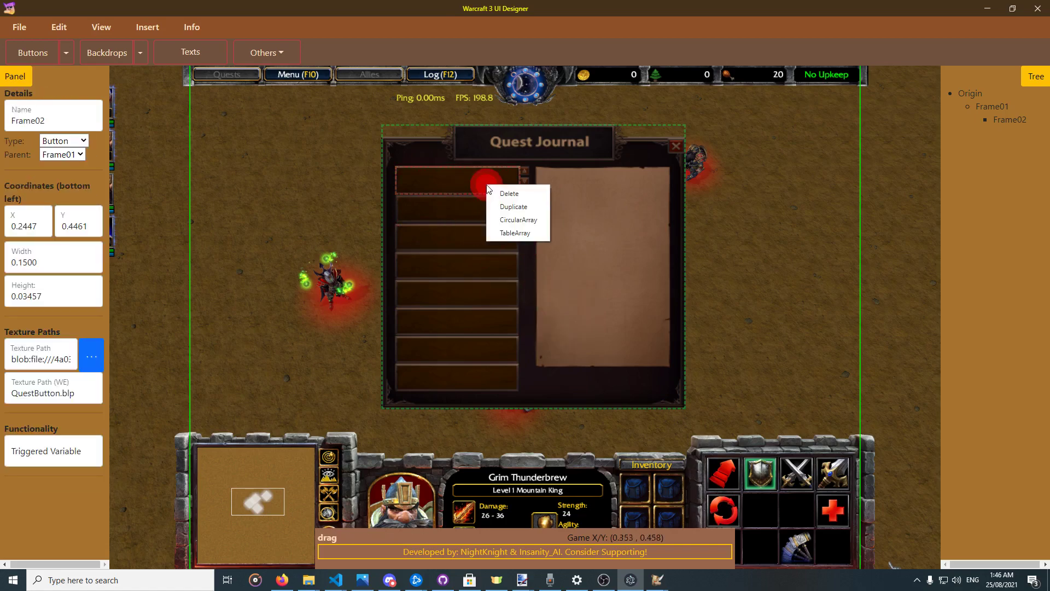
left_click(520, 234)
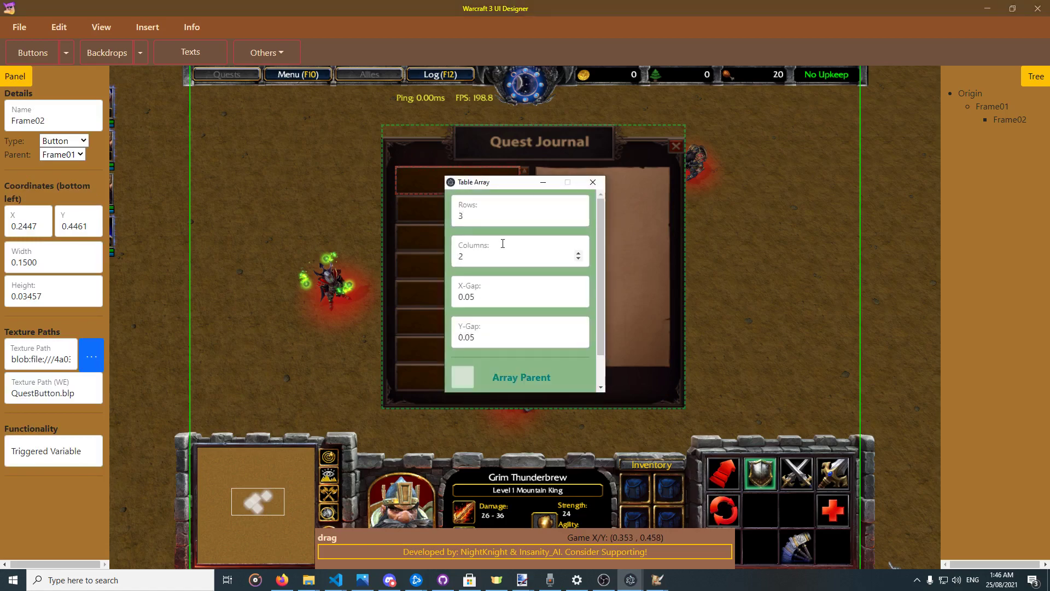
left_click_drag(504, 181, 588, 178)
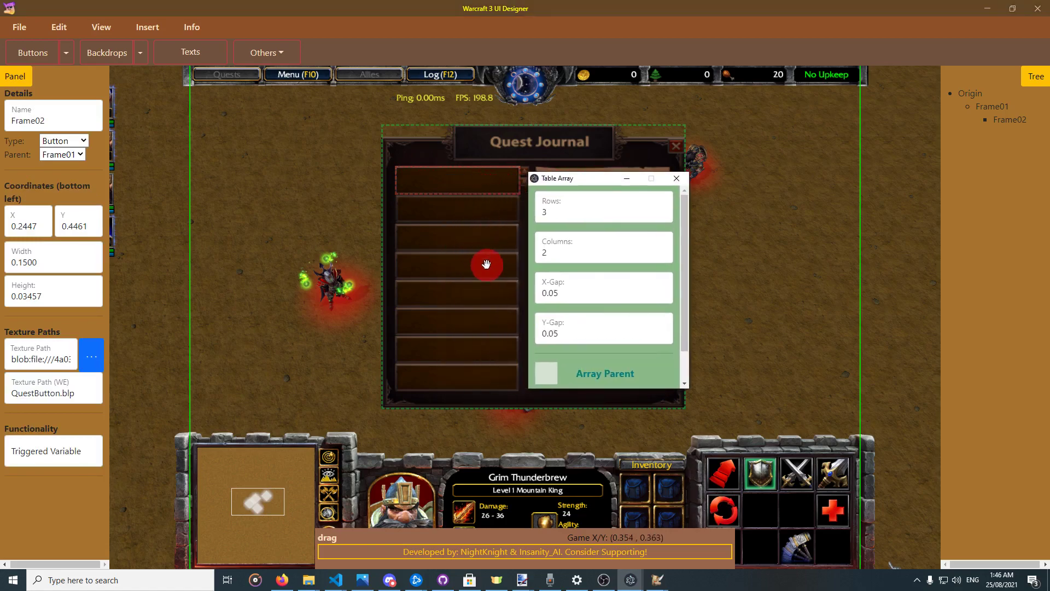
left_click(662, 255)
left_click(662, 208)
left_click(662, 208)
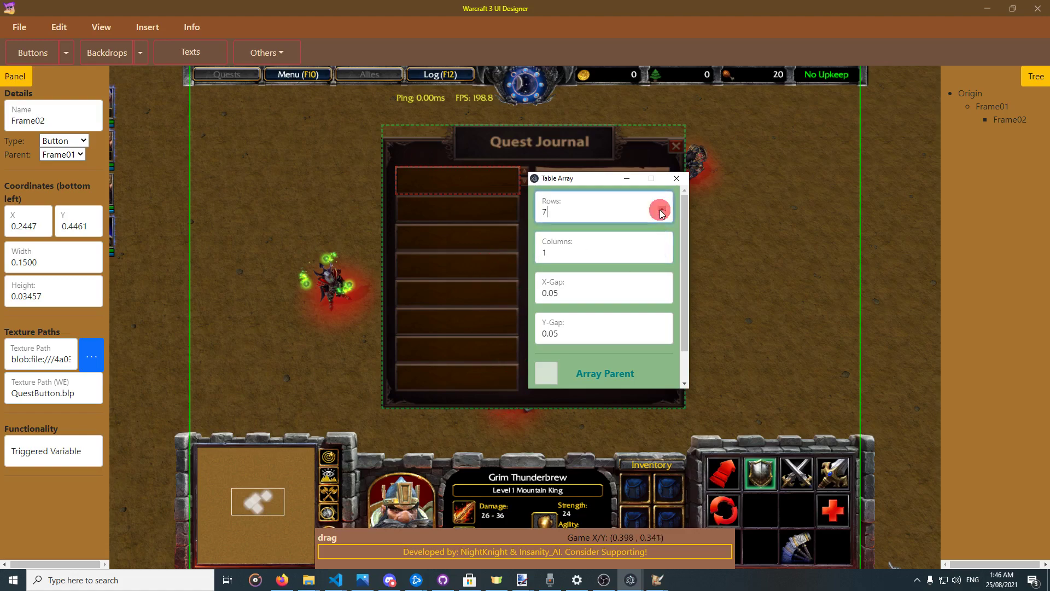
scroll(672, 308, "down", 1)
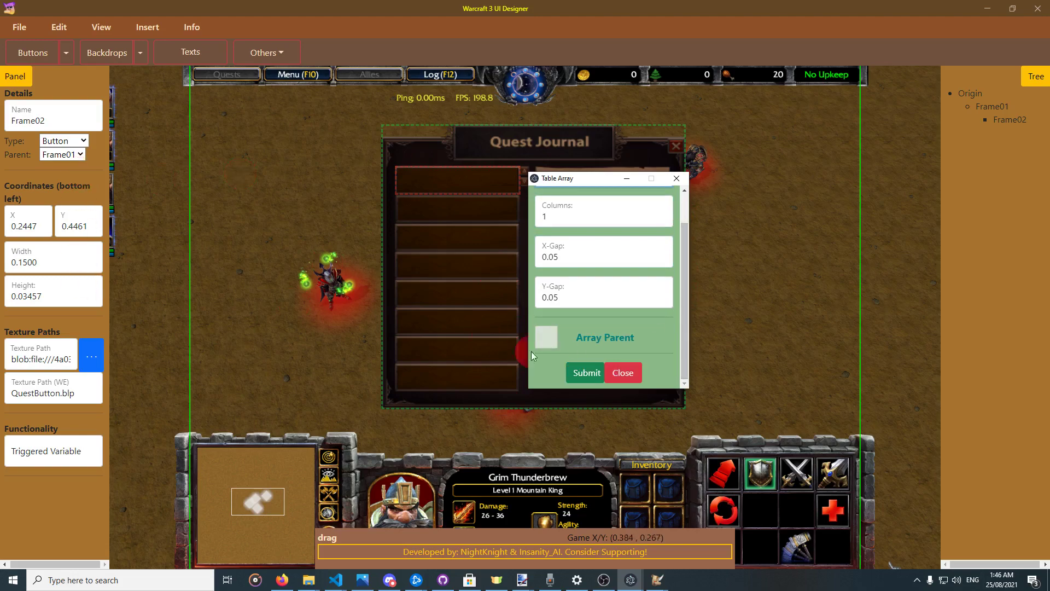
left_click(623, 372)
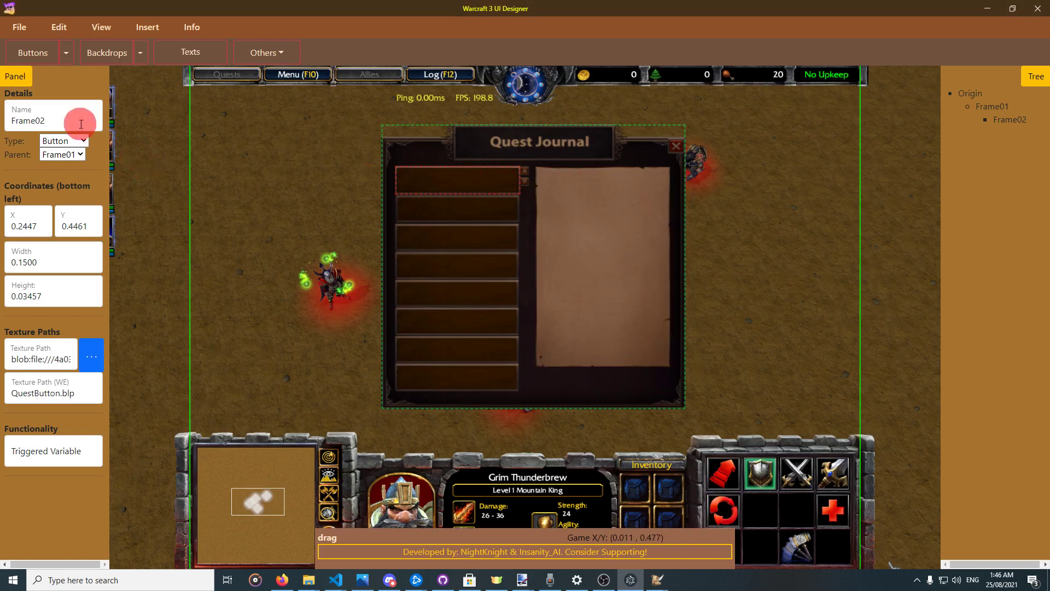
Rename the button as QuestButton and its parent backdrop as QuestBackground.
left_click_drag(80, 121, 12, 122)
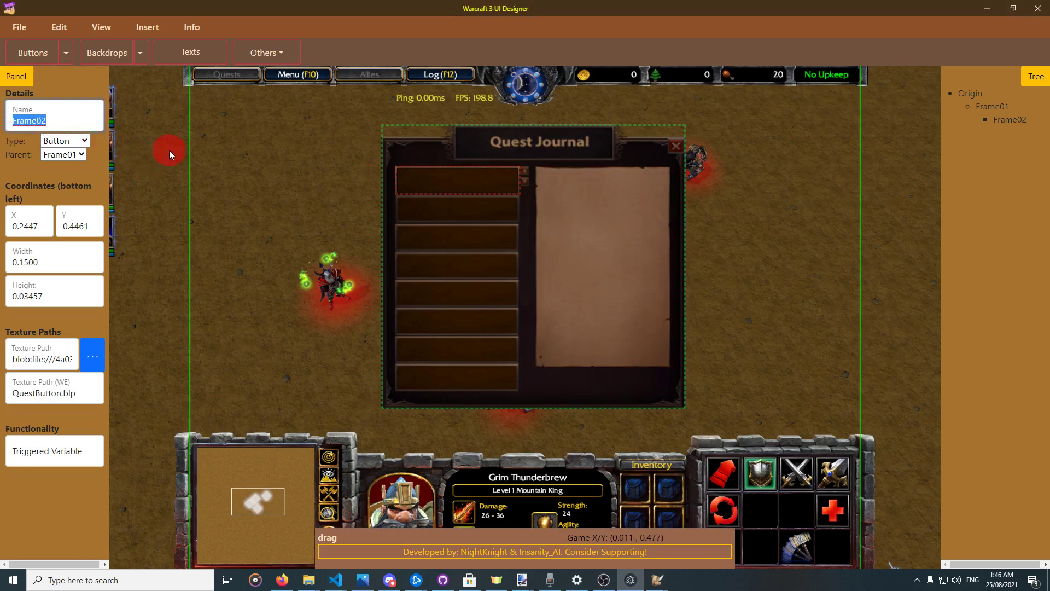
type("QuestButton")
left_click(612, 260)
left_click_drag(65, 120, 1, 135)
type("Quest")
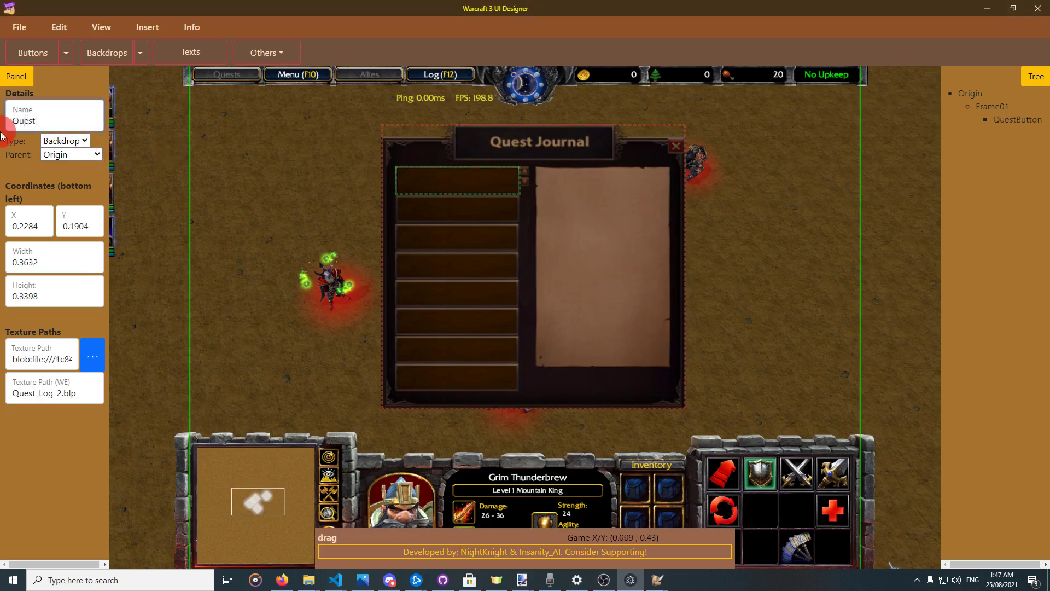
type("Background")
key("Return")
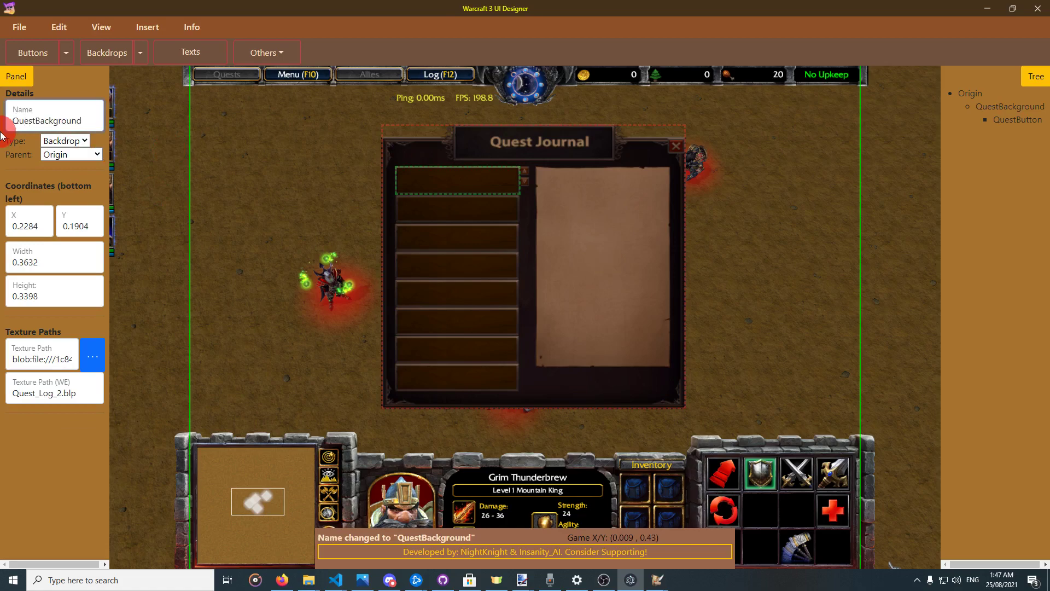
Start a table array of QuestButton with 8 rows and 1 column.
left_click(415, 178)
right_click(444, 180)
left_click(484, 234)
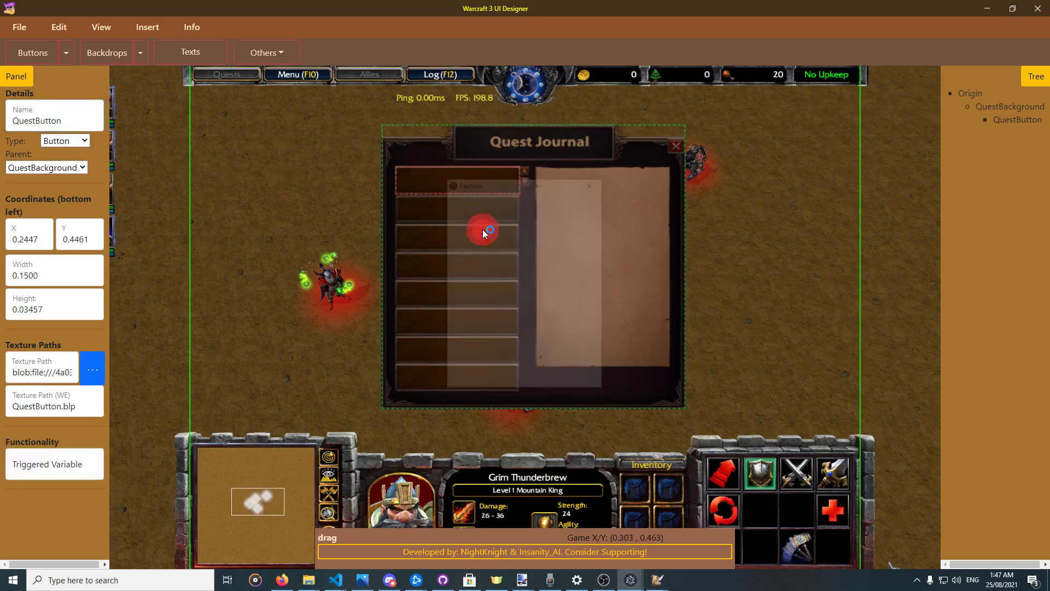
double_click(578, 213)
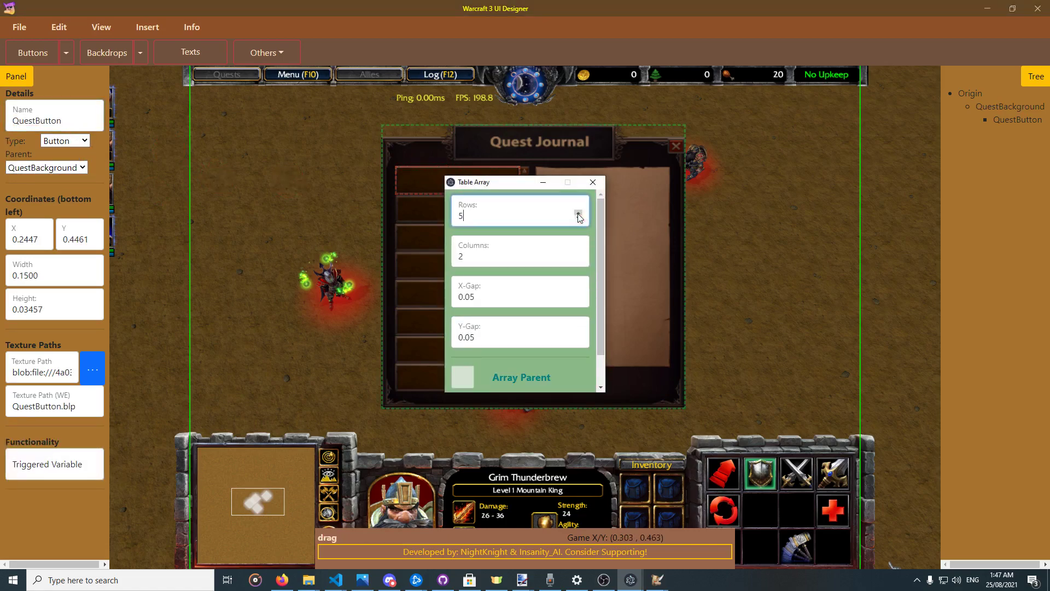
double_click(577, 214)
left_click(578, 258)
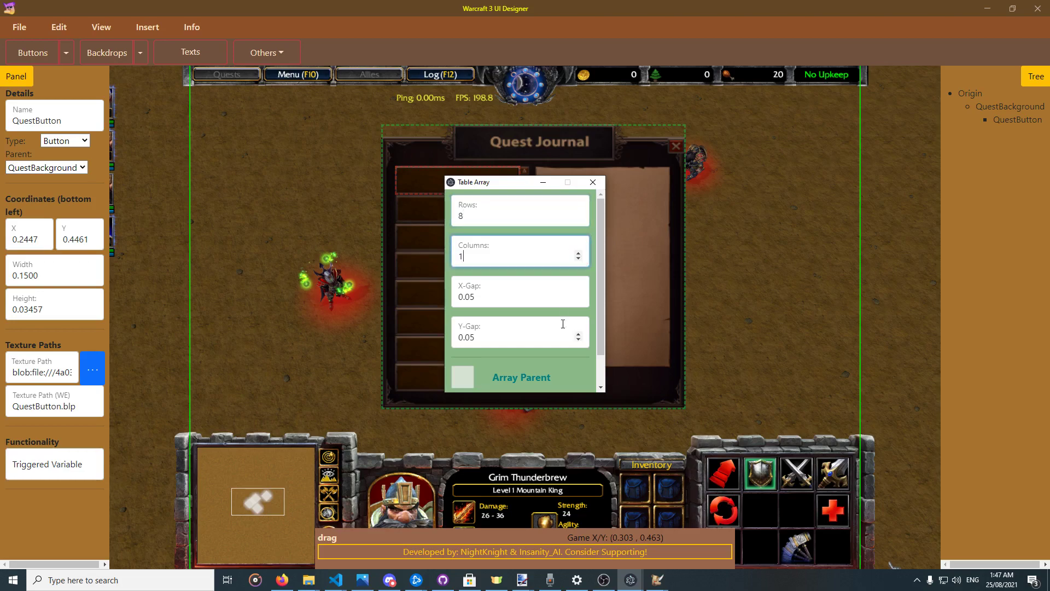
Set the quest button array's Y-gap to 0.000001 and submit the array.
double_click(578, 341)
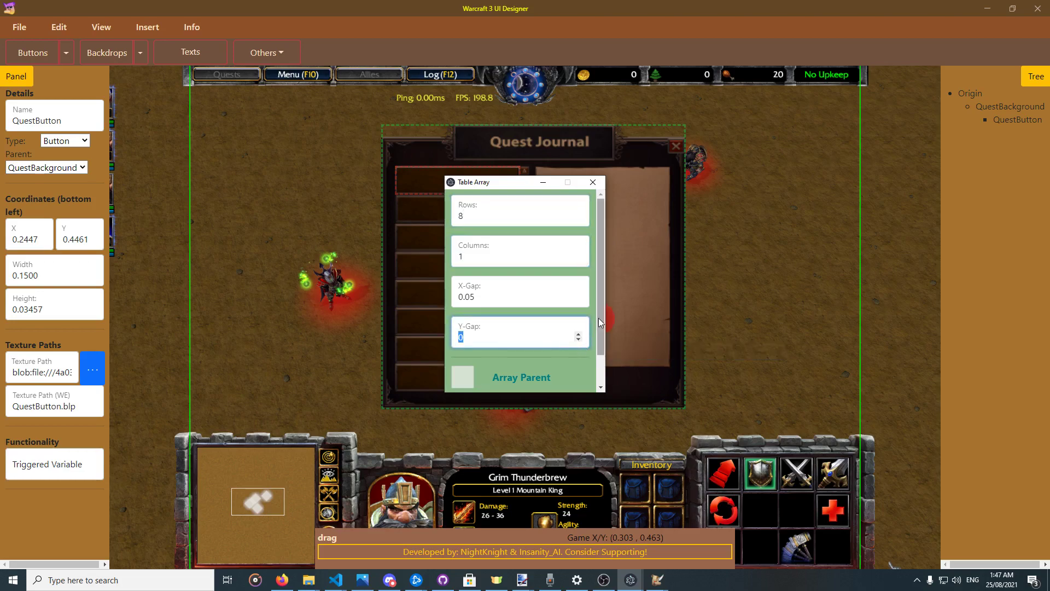
scroll(599, 317, "down", 1)
left_click(507, 374)
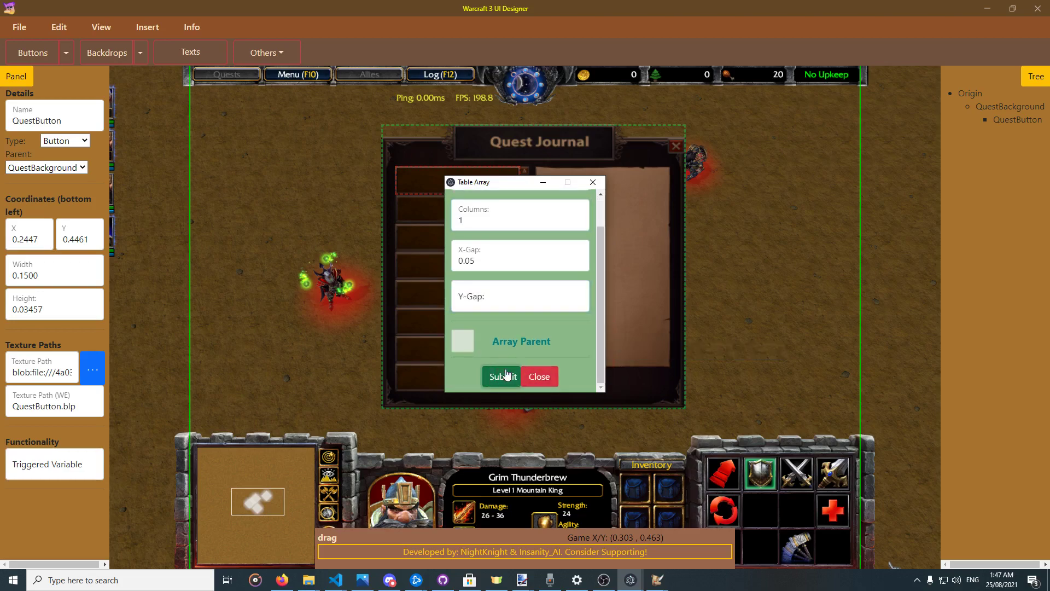
left_click(509, 295)
type("0")
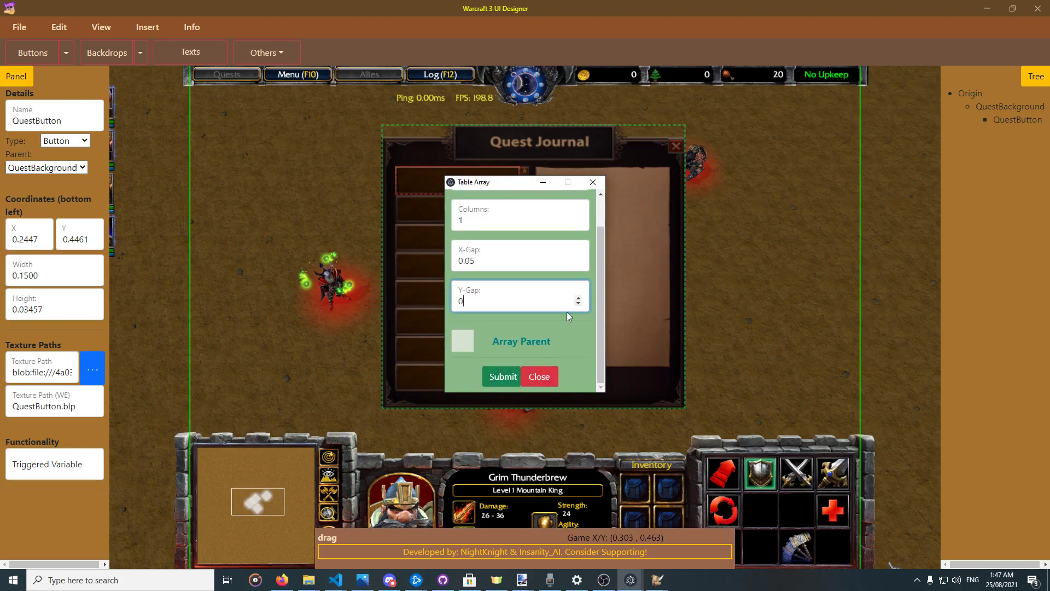
left_click(506, 377)
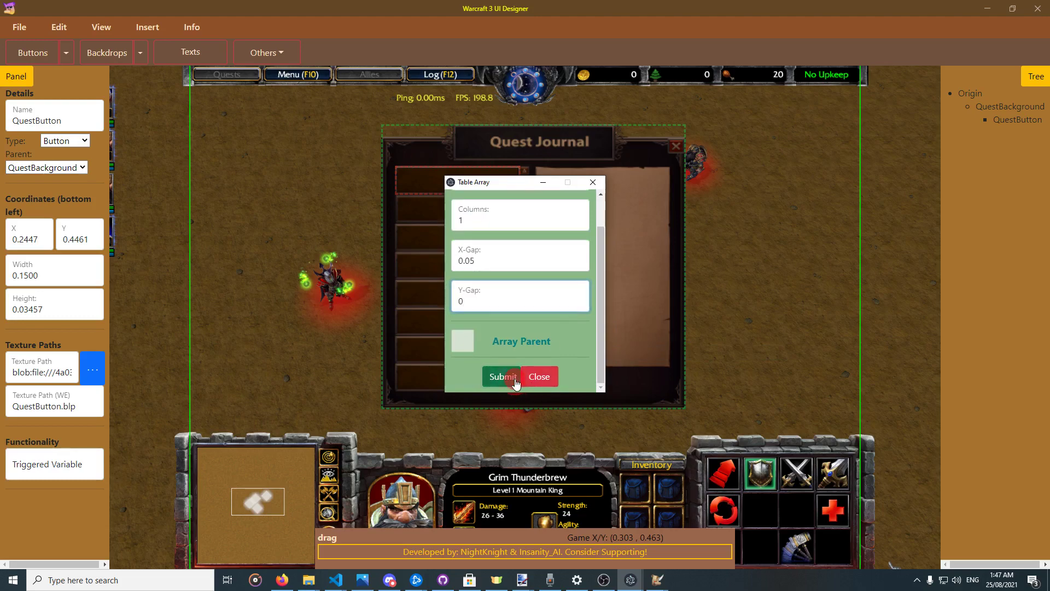
left_click(534, 299)
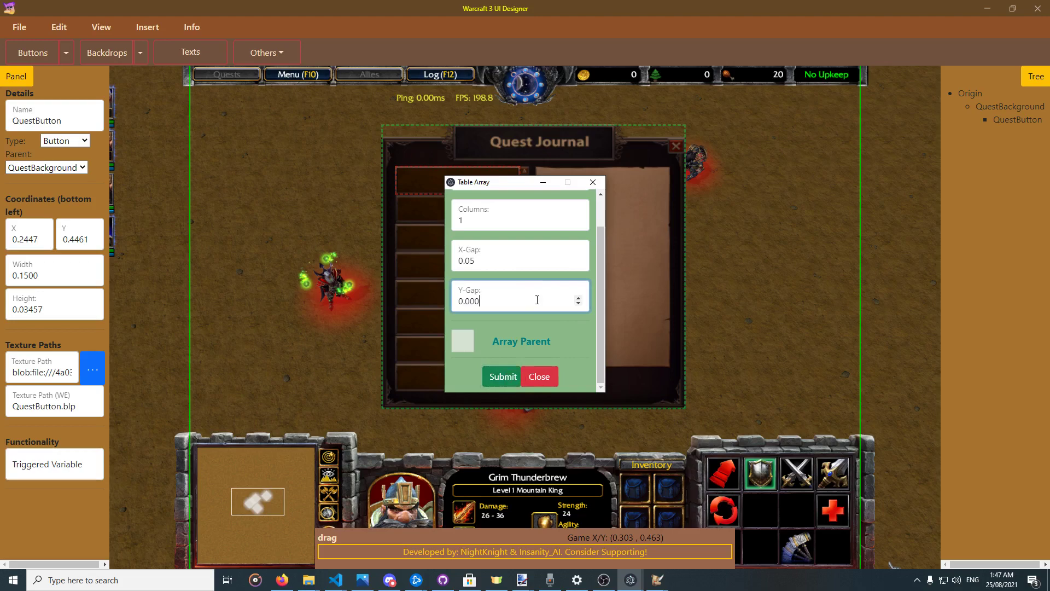
type("0.000001")
left_click(503, 377)
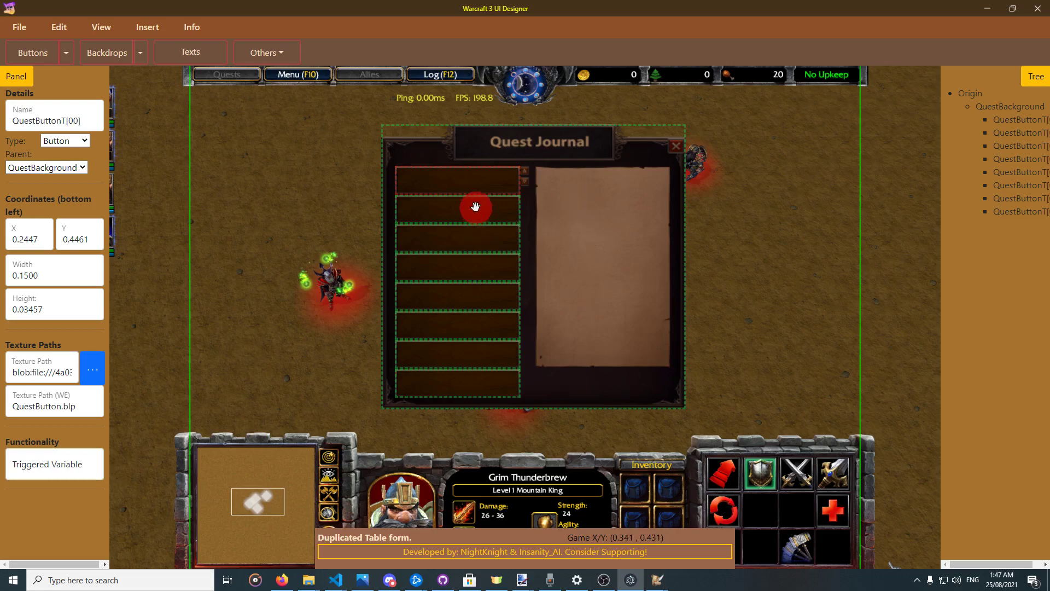
Examine the names and coordinates of several arrayed quest buttons by selecting them one at a time.
left_click(491, 218)
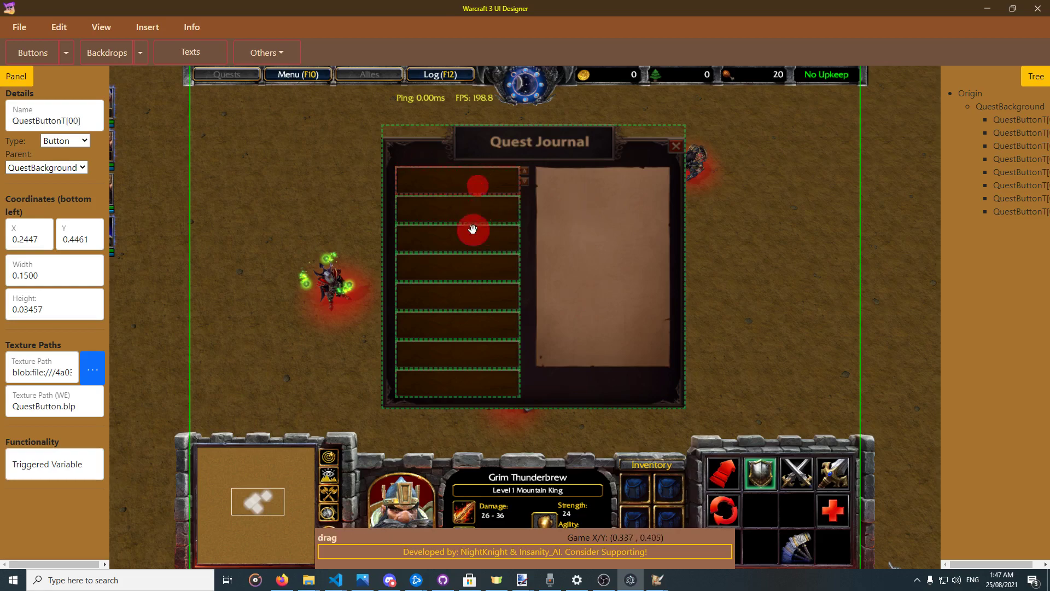
left_click(473, 361)
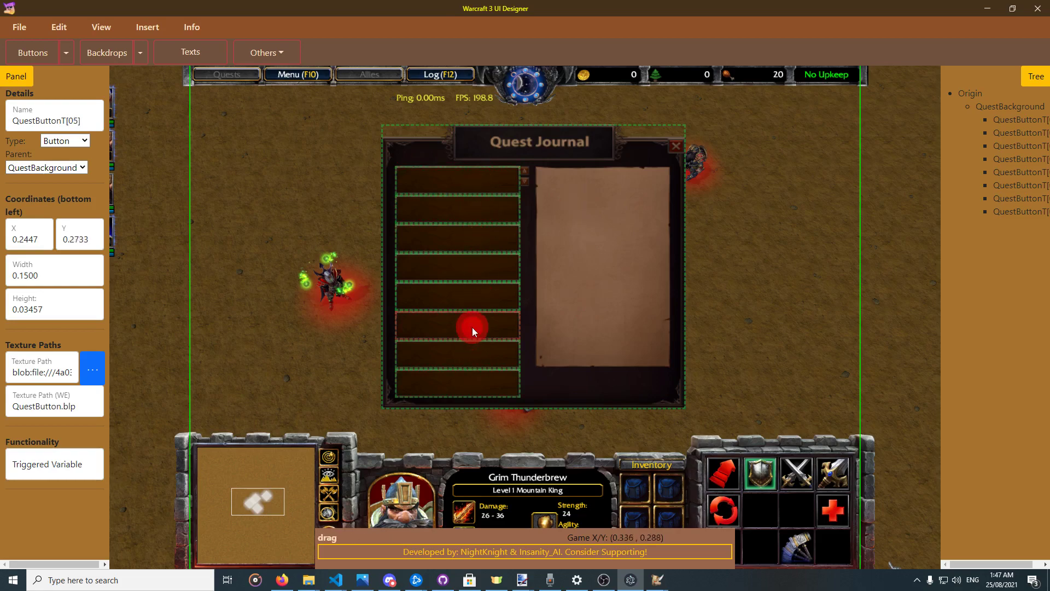
left_click(463, 295)
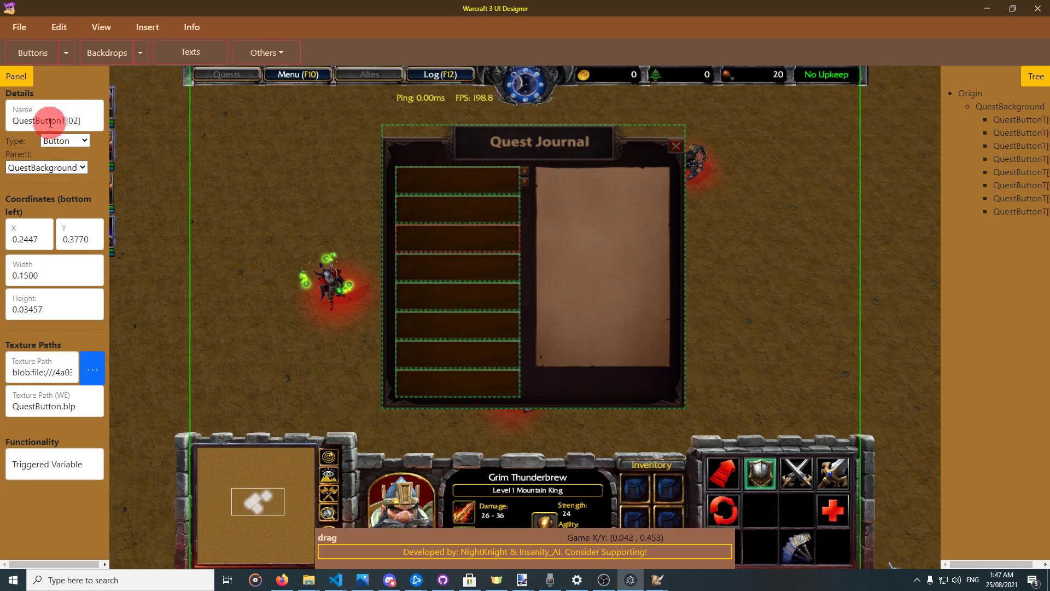
left_click(442, 192)
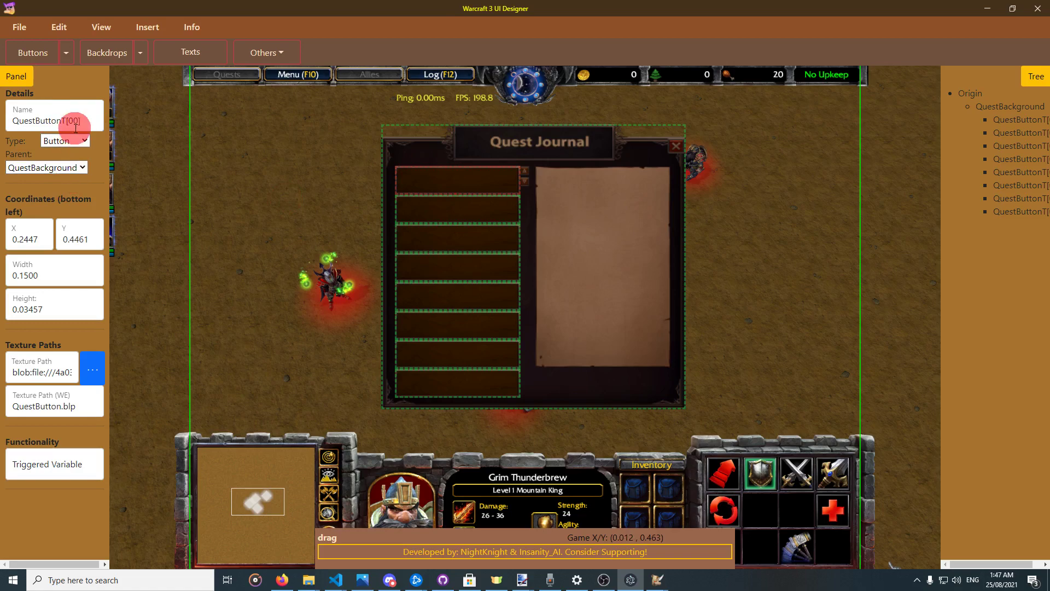
left_click(477, 238)
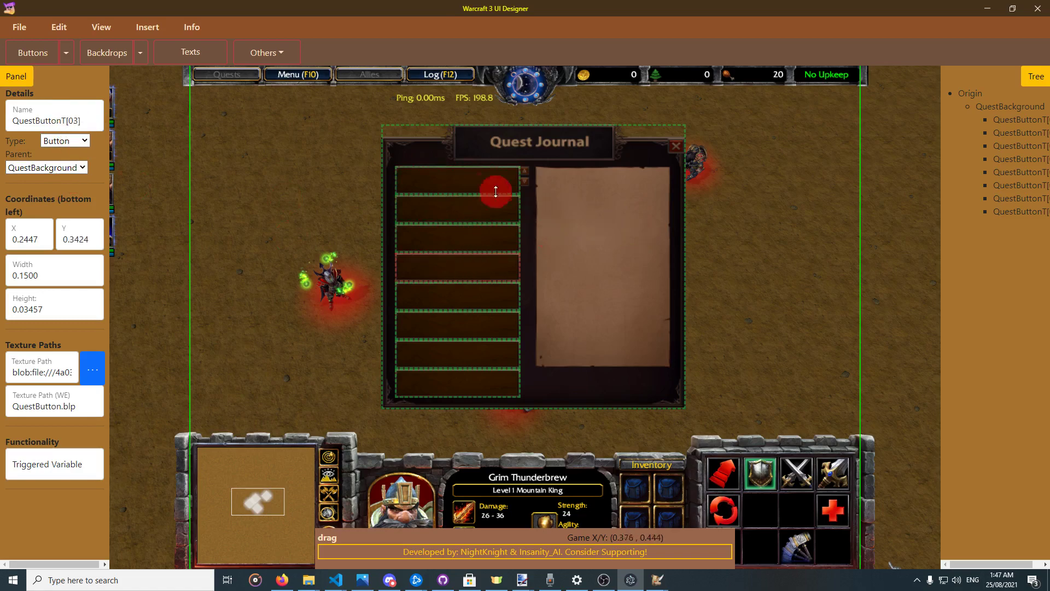
Add a text frame reading "Title Number One" inside the first quest row button, sized about 0.127 by 0.024 at X 0.258, Y 0.446.
left_click(193, 68)
left_click_drag(433, 394, 460, 189)
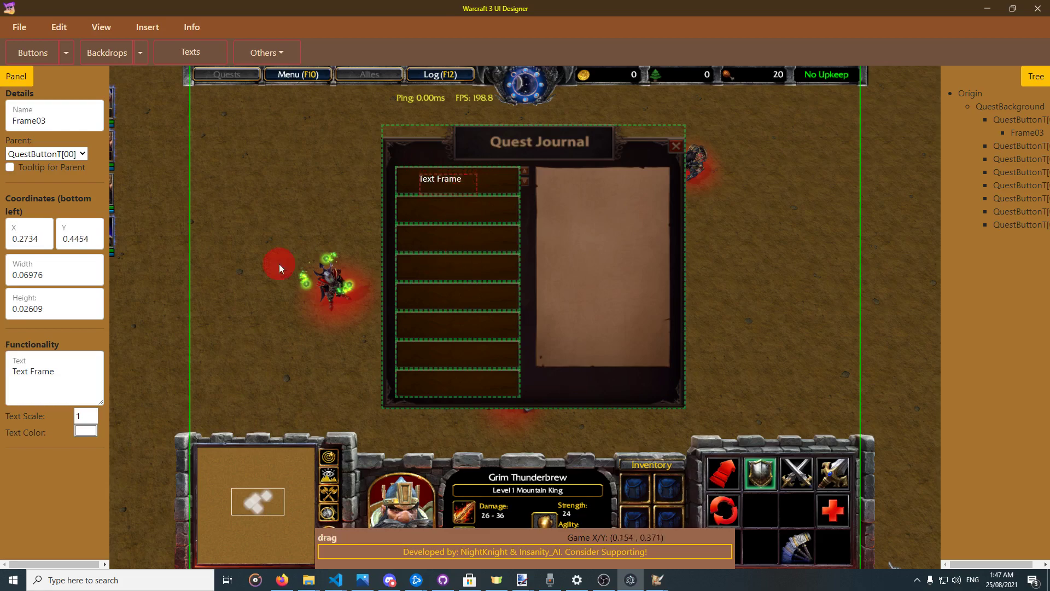
left_click_drag(82, 375, 1, 394)
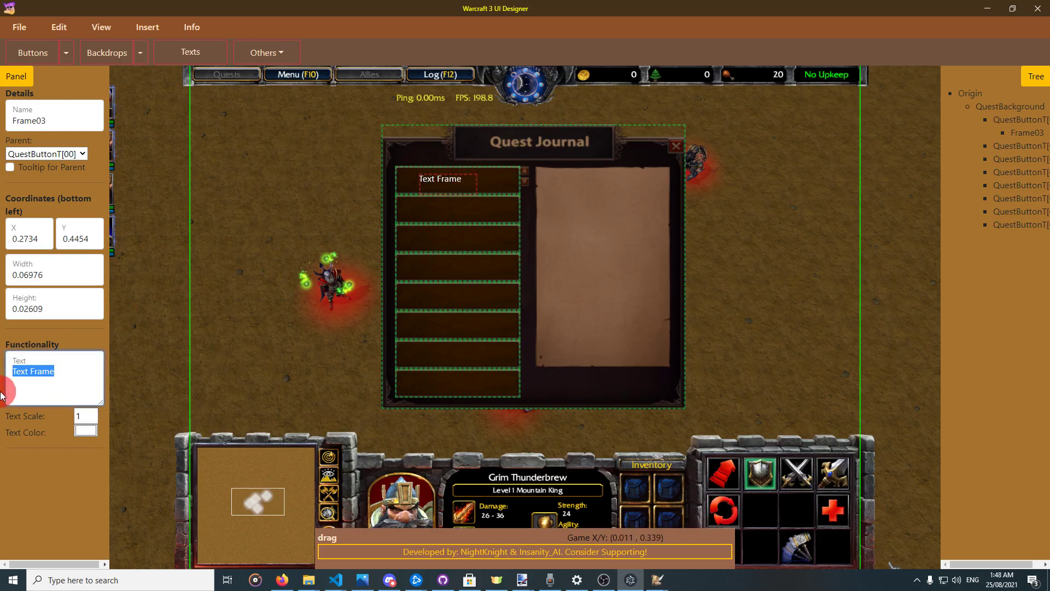
type("Titl")
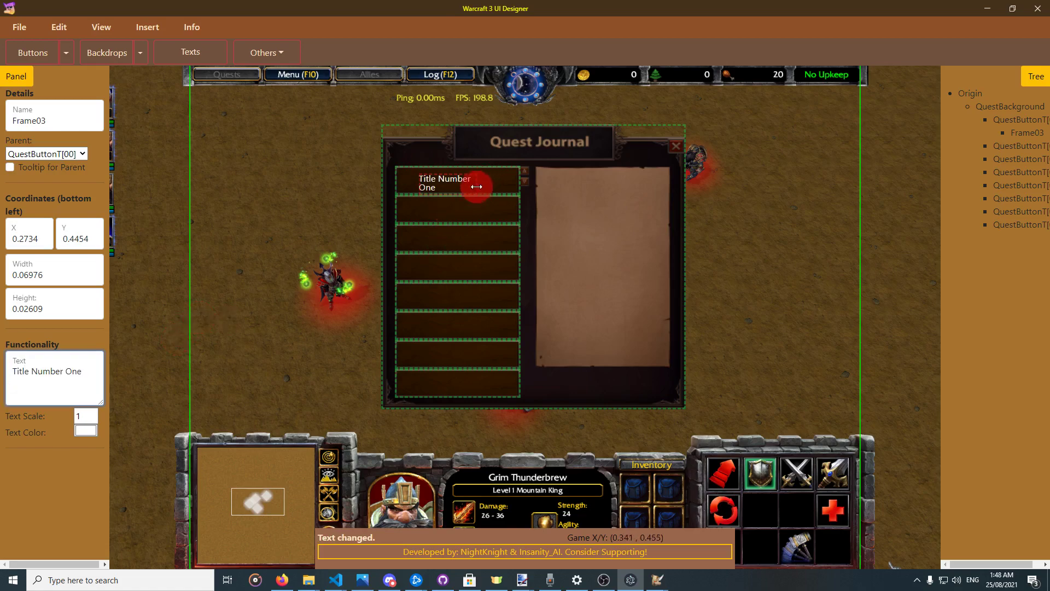
mouse_move(476, 185)
left_mouse_down()
mouse_move(513, 186)
mouse_move(481, 193)
left_mouse_up()
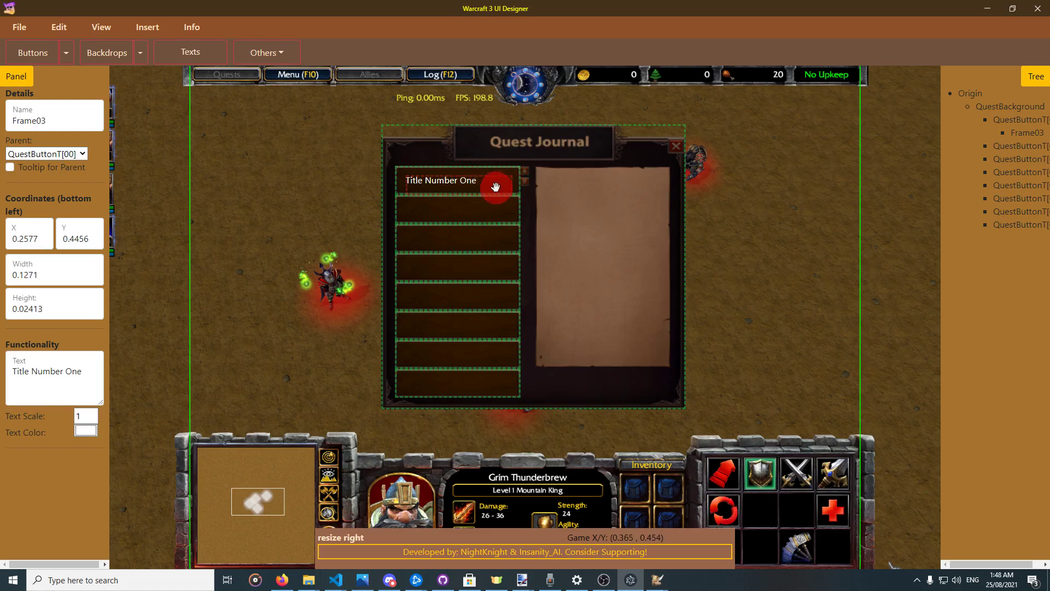
Duplicate the title text and place the copy in the second quest row at about X 0.258, Y 0.411.
right_click(495, 187)
left_click(517, 210)
left_click_drag(478, 216, 462, 215)
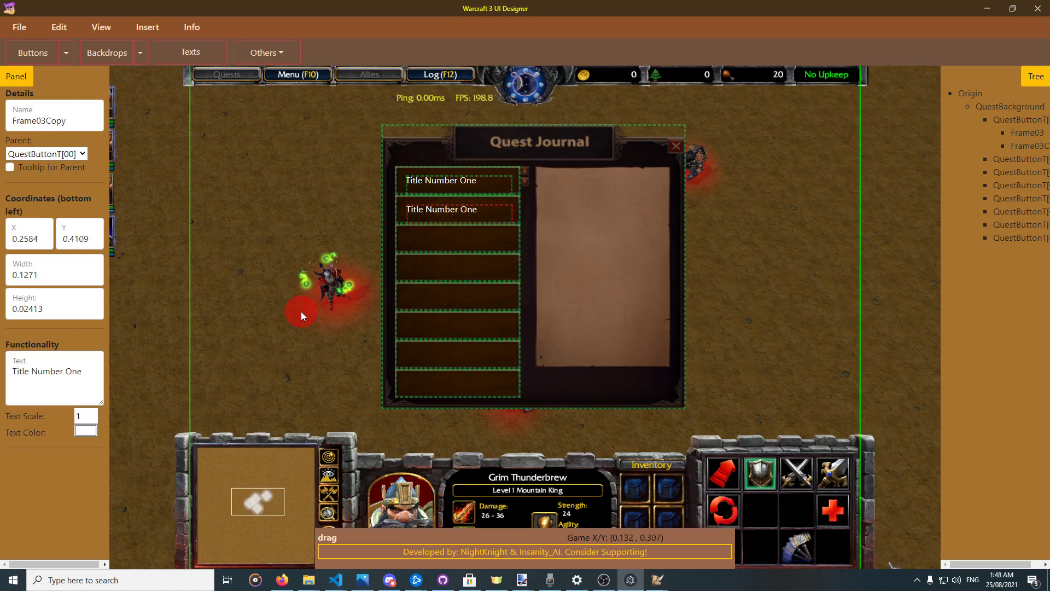
Open Calculator, check the first title's Y coordinate, and compute 0.4454 minus 0.434 for the row gap.
key("XF86Calculator")
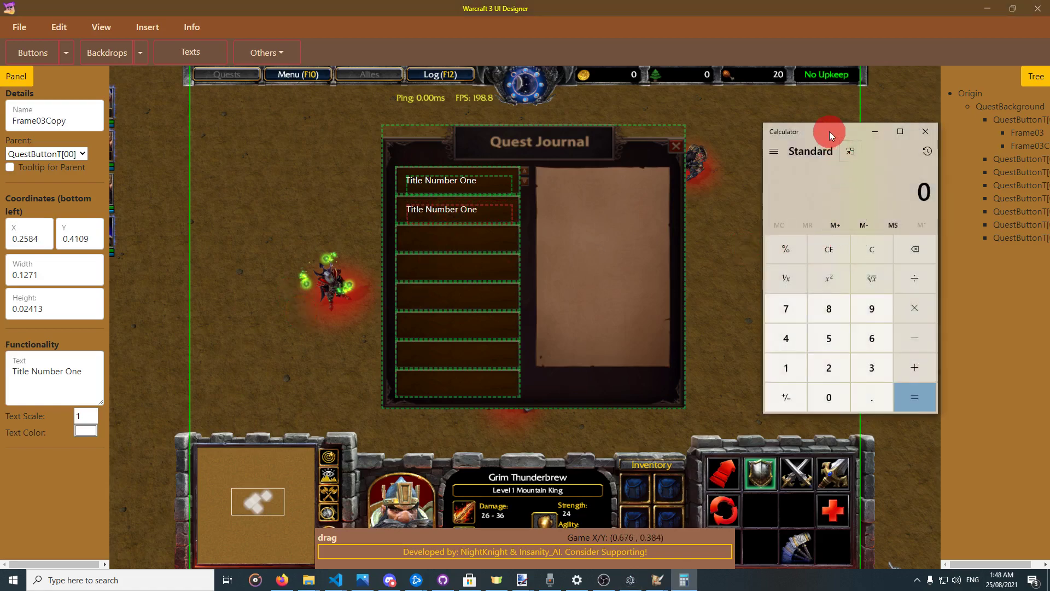
left_click(471, 180)
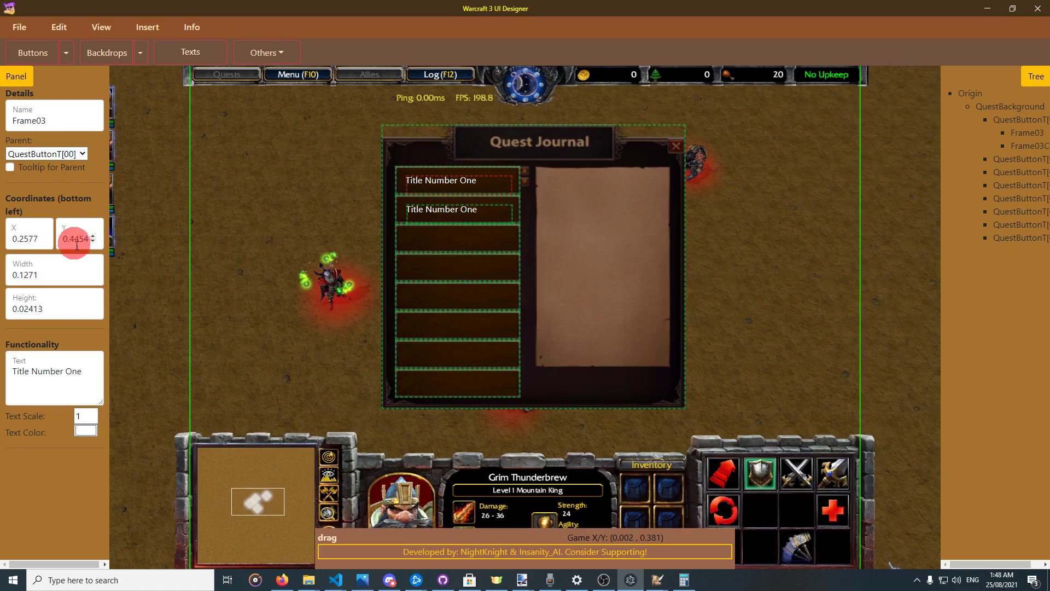
key("alt+Tab")
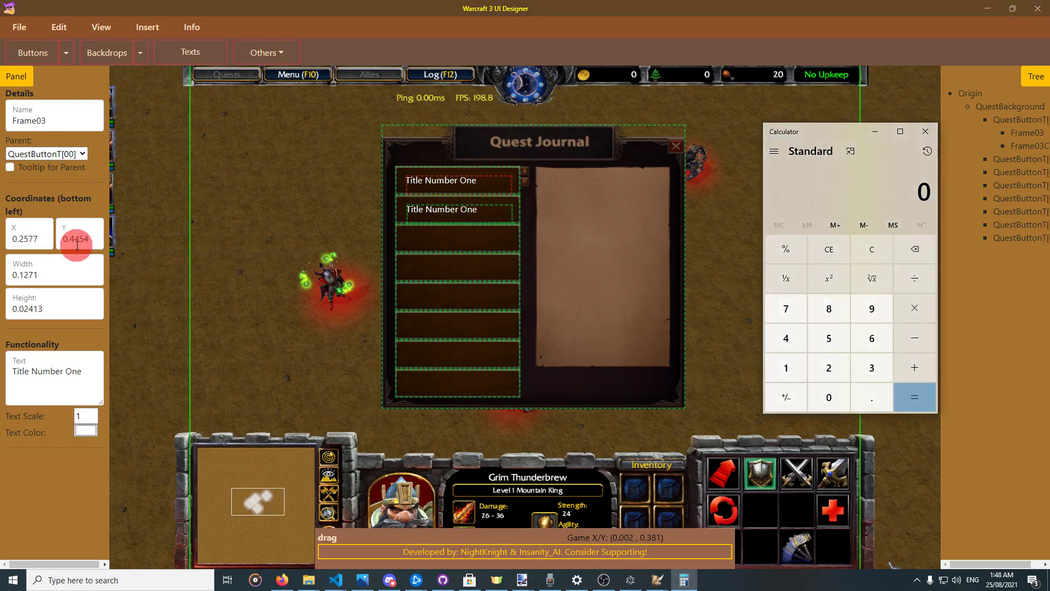
type("0.4454")
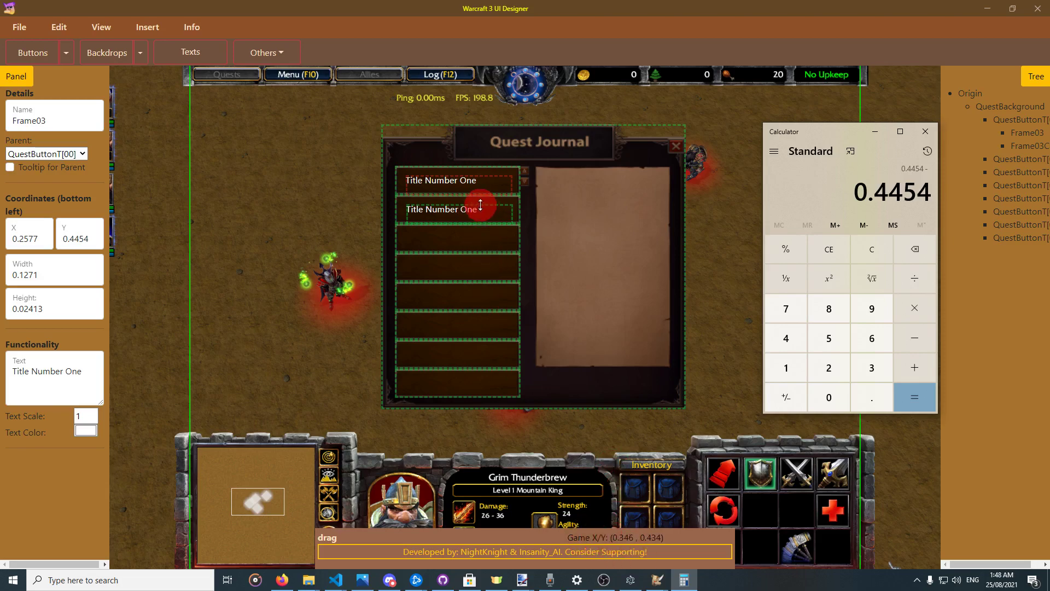
type("0.4")
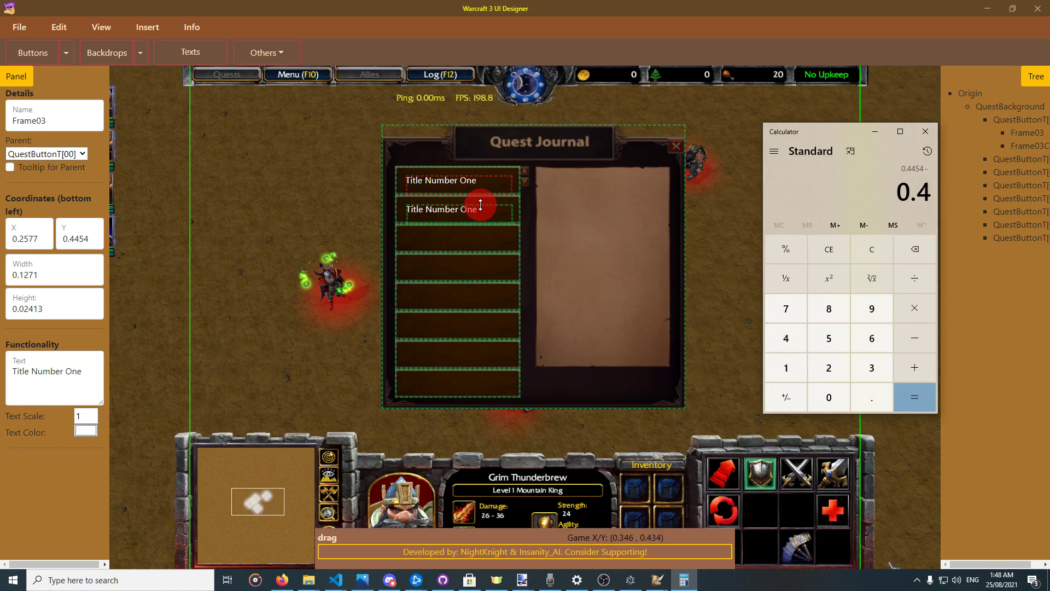
type("345")
key("BackSpace")
key("Return")
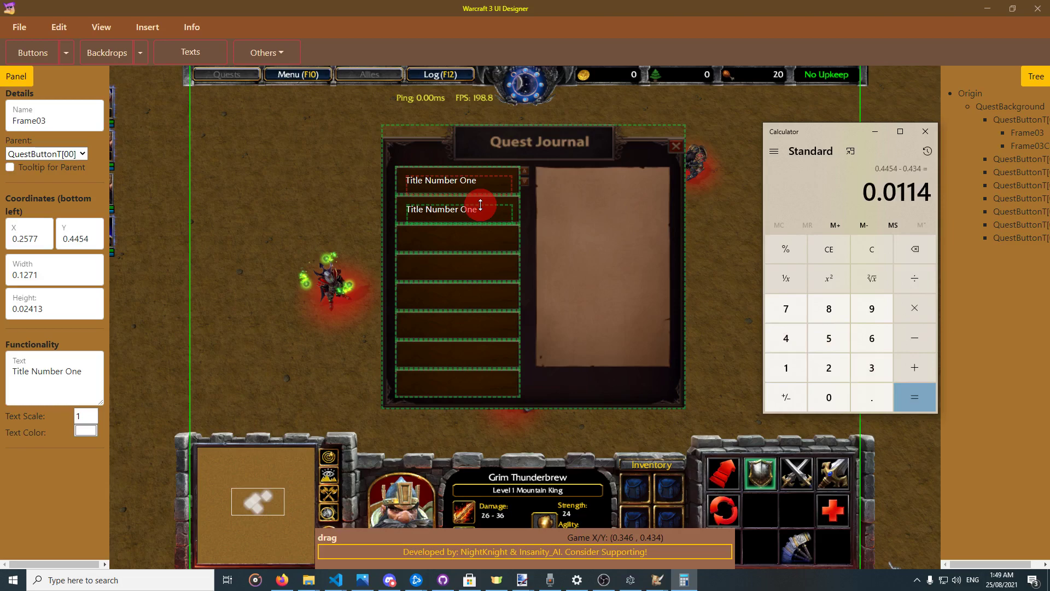
Delete the duplicate title text in the second quest row.
left_click(474, 216)
right_click(475, 217)
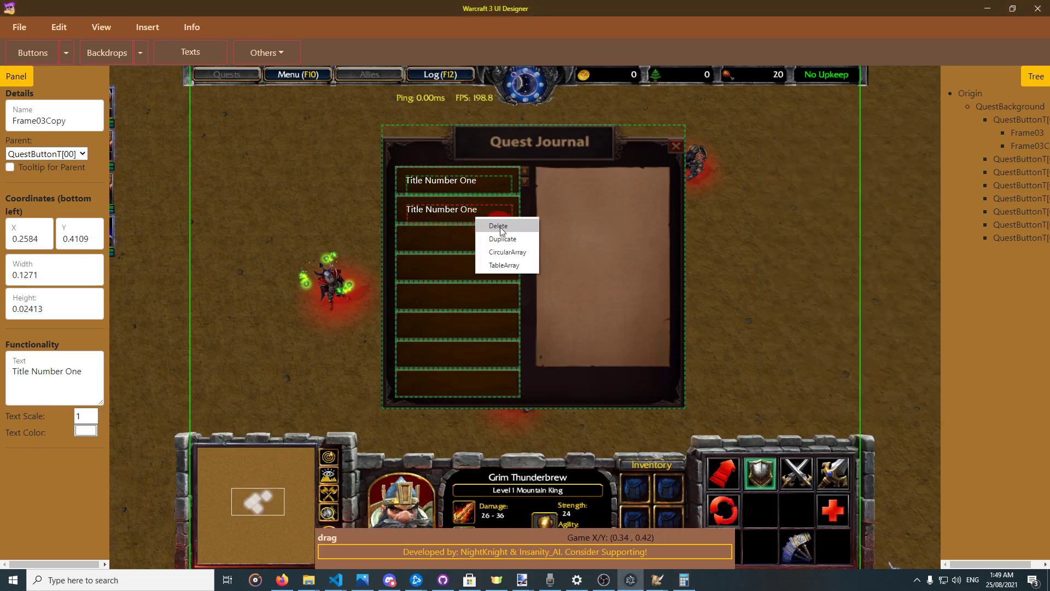
left_click(498, 226)
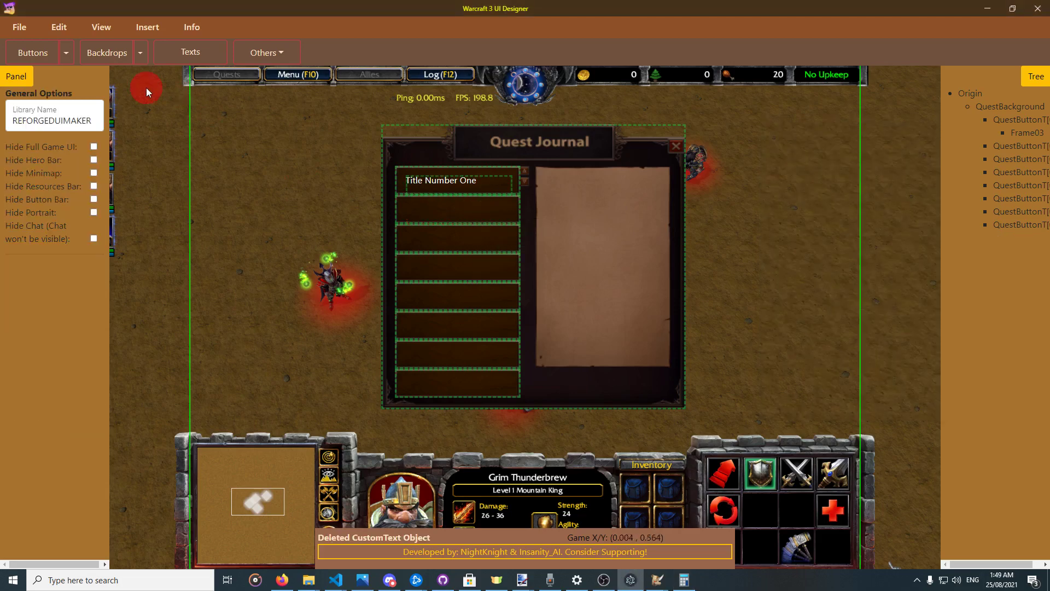
key("ctrl+z")
key("ctrl+y")
Start a table array of the first row's title text with 8 rows and 1 column.
left_click(471, 186)
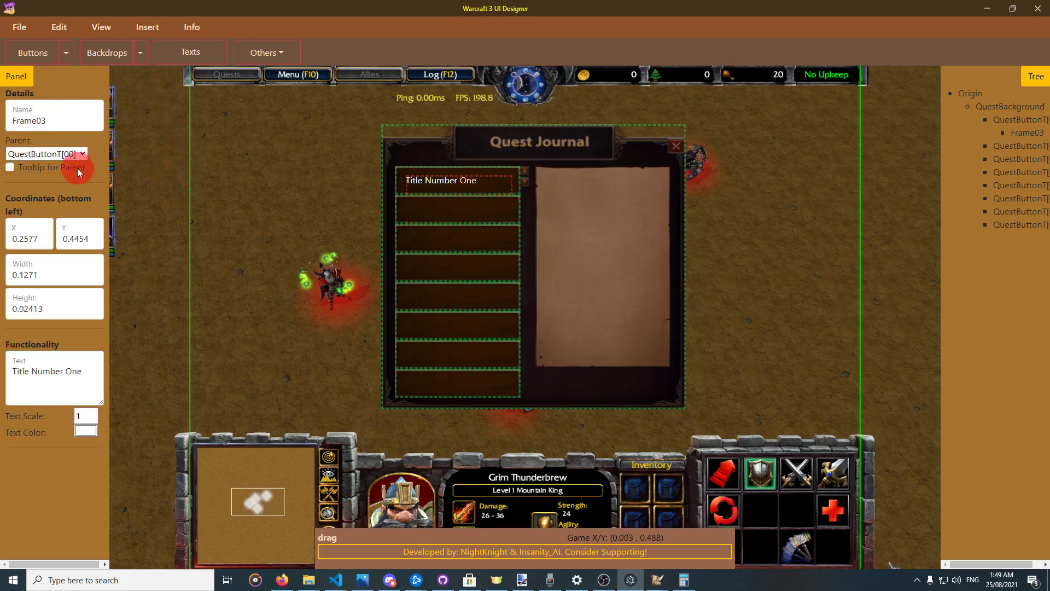
right_click(448, 181)
left_click(495, 225)
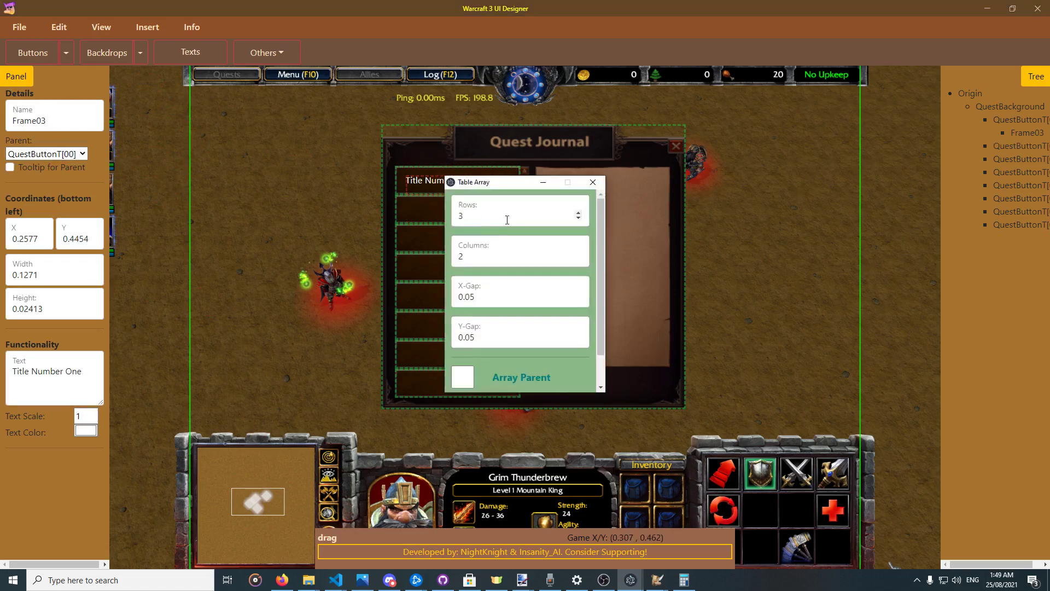
left_click(579, 213)
type("6")
left_click(579, 260)
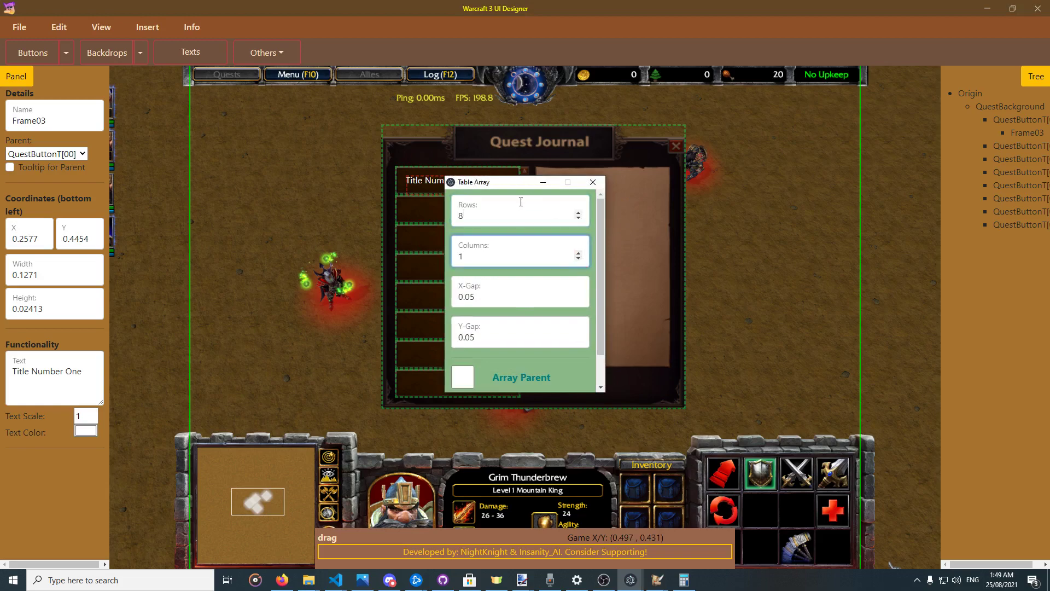
Set the title array's Y-gap to 0.0114, enable Array Parent, and submit the array.
left_click(534, 342)
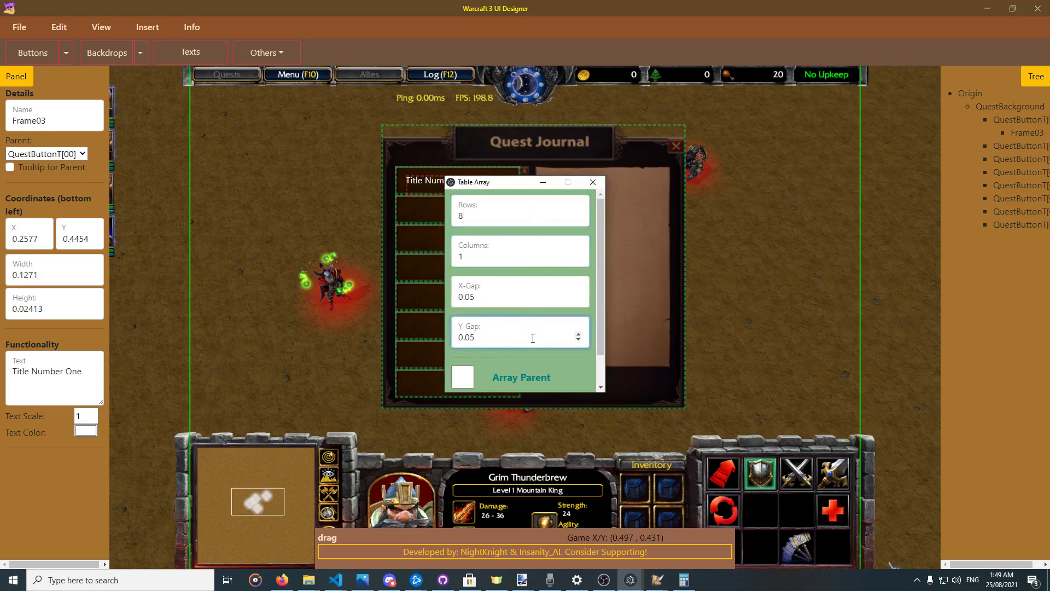
key("alt+Tab")
key("alt+Tab")
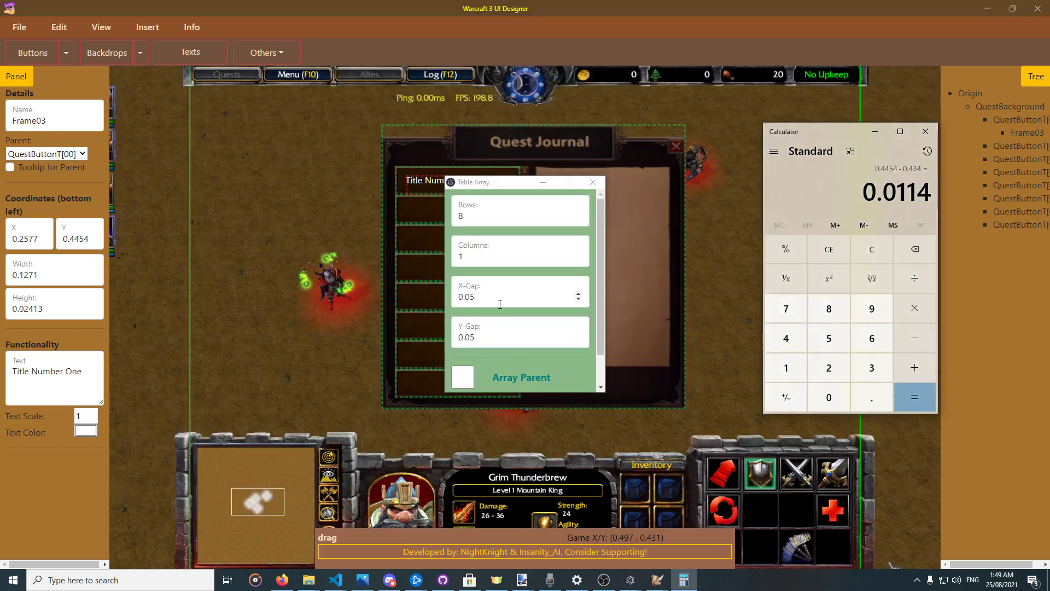
left_click(510, 333)
key("BackSpace")
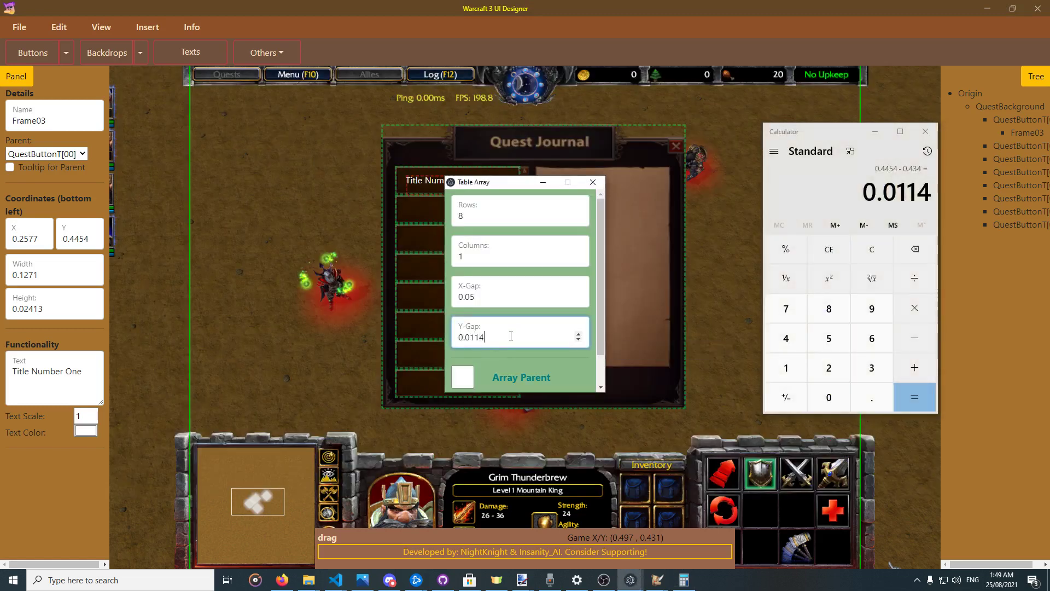
left_click(463, 376)
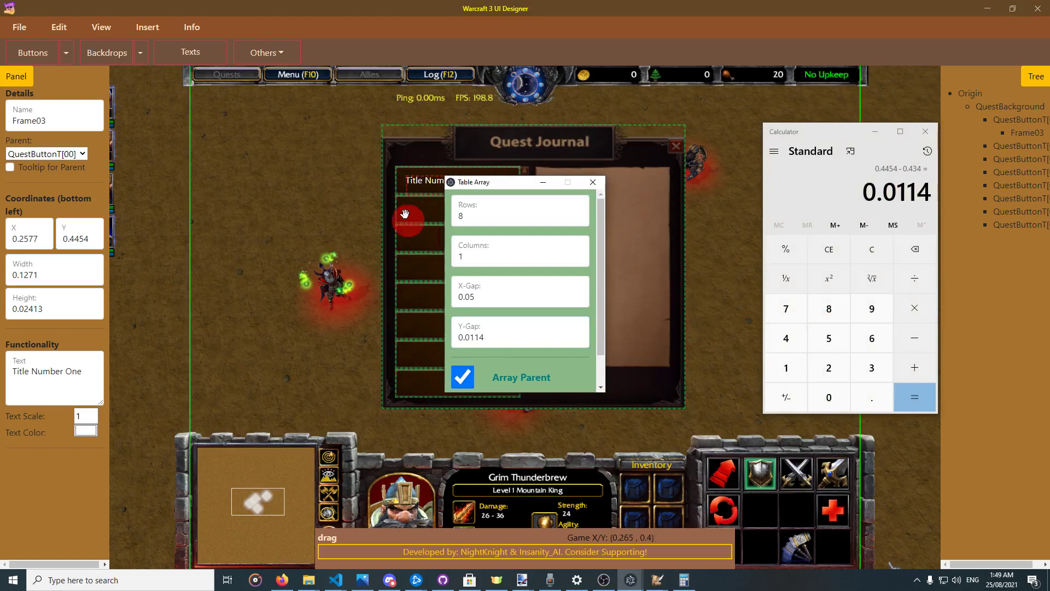
left_click(423, 185)
mouse_move(423, 186)
left_mouse_down()
mouse_move(403, 178)
mouse_move(417, 206)
mouse_move(414, 359)
mouse_move(430, 288)
mouse_move(429, 365)
mouse_move(406, 343)
mouse_move(416, 369)
mouse_move(406, 296)
mouse_move(422, 261)
mouse_move(412, 343)
left_mouse_up()
scroll(596, 310, "down", 2)
left_click(502, 377)
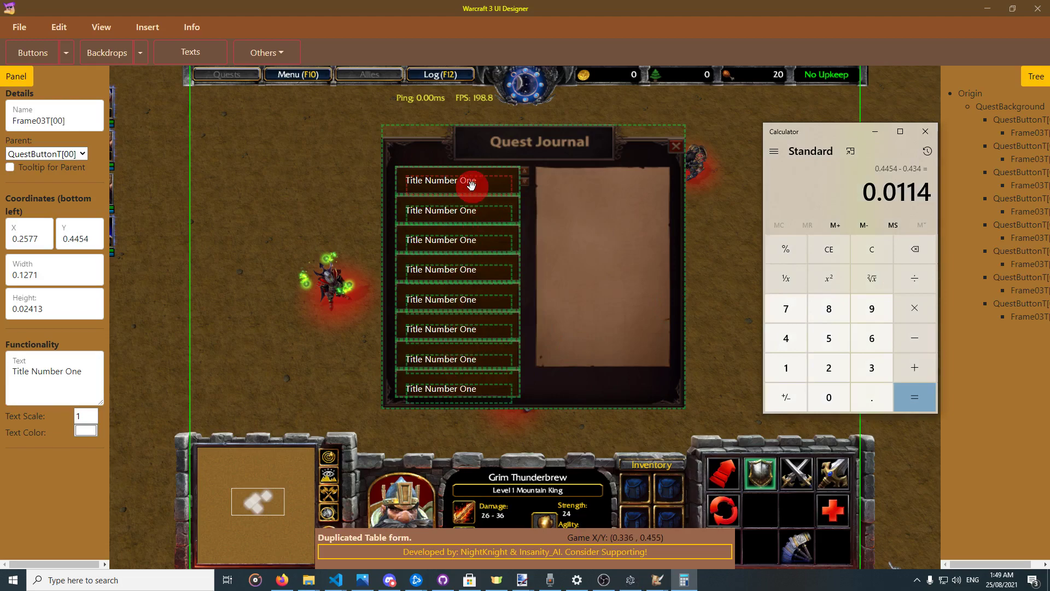
Undo the last table array of the quest title texts.
left_click(540, 16)
key("ctrl+z")
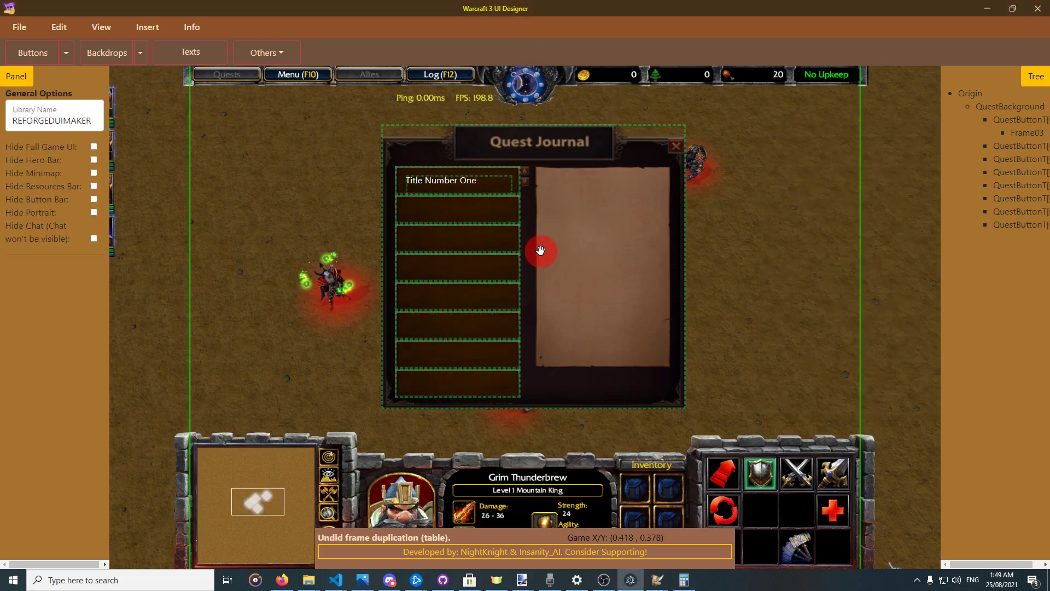
Try a table array of the first row's title text with a Y-gap of 0.0108 and Array Parent enabled, and undo it.
left_click(485, 188)
right_click(486, 188)
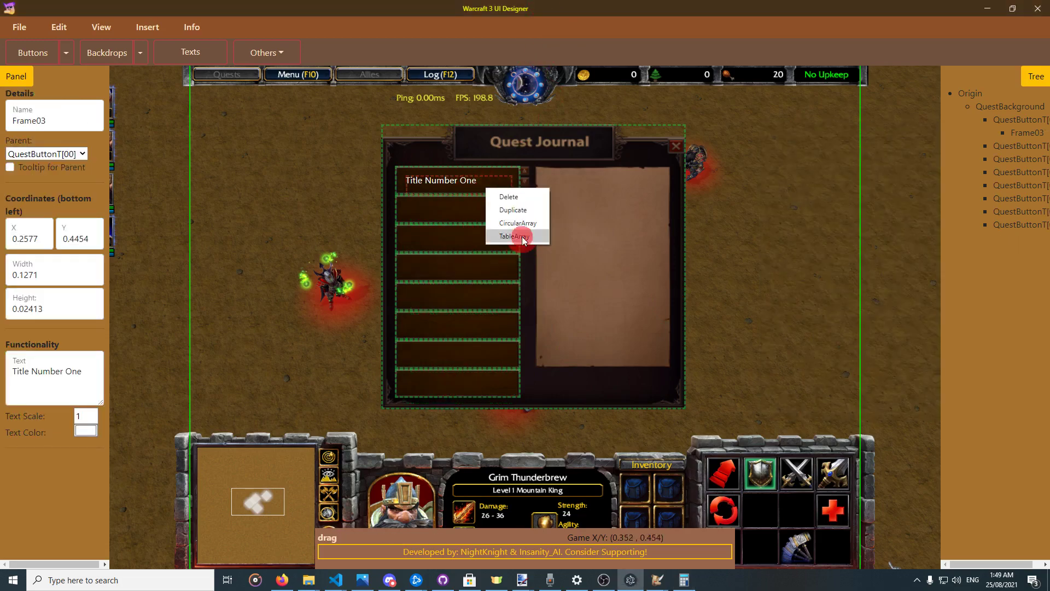
left_click(523, 240)
left_click(465, 376)
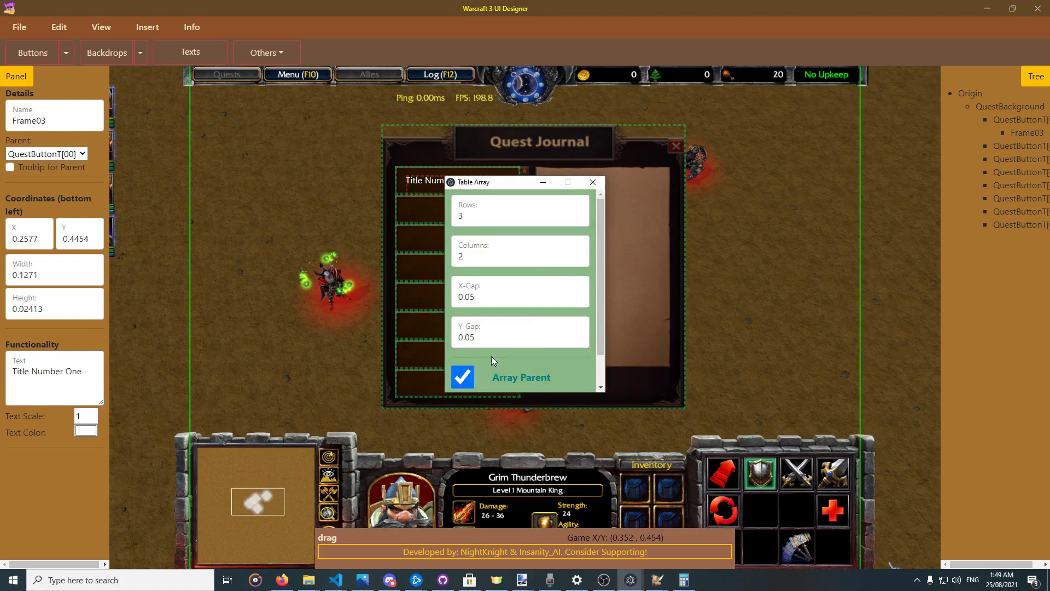
left_click(491, 337)
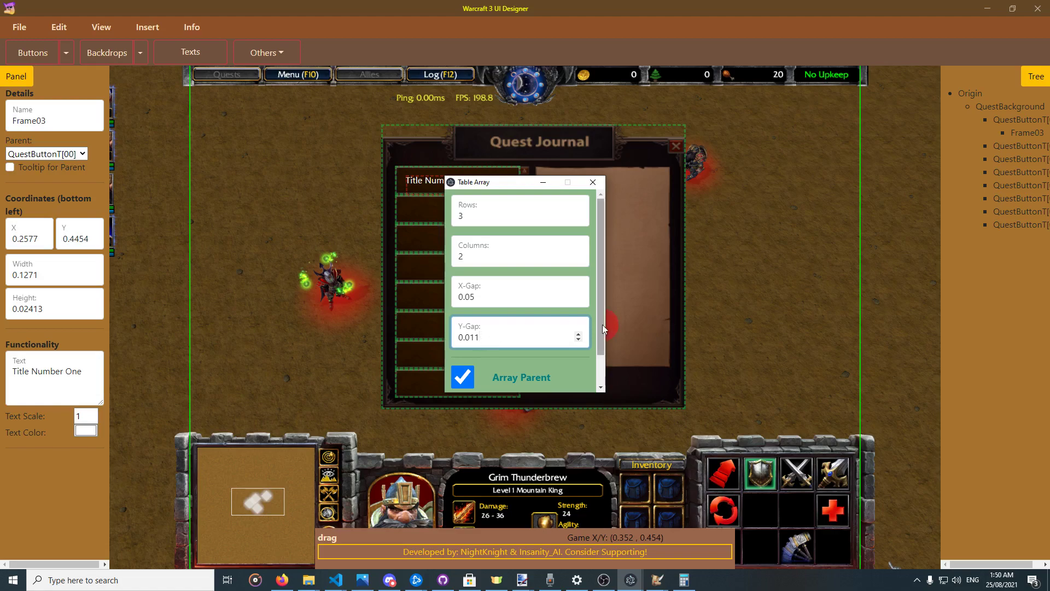
key("BackSpace")
type("08")
scroll(602, 323, "down", 1)
left_click(502, 379)
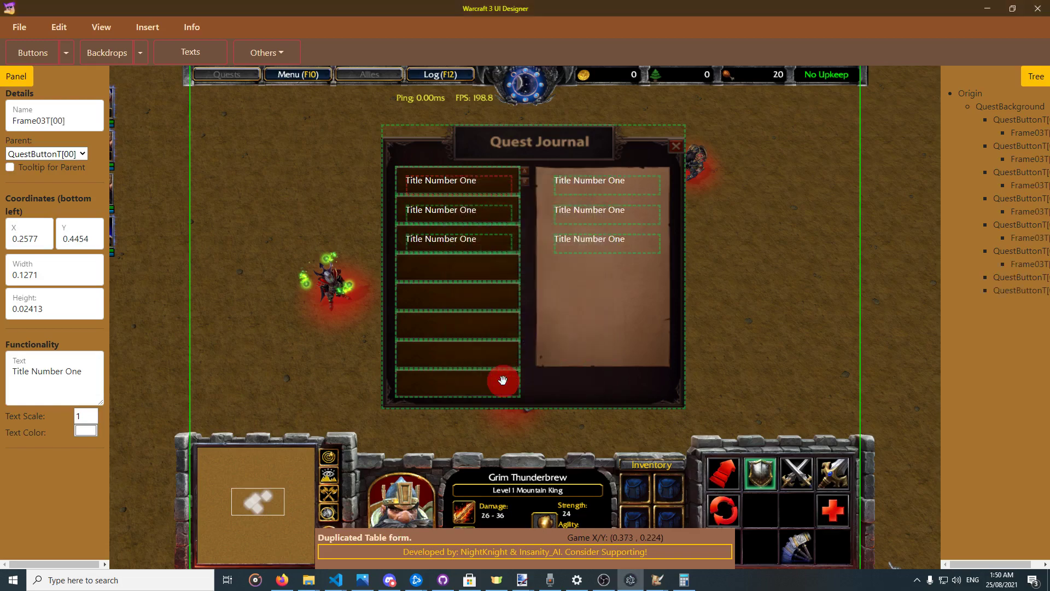
key("ctrl+z")
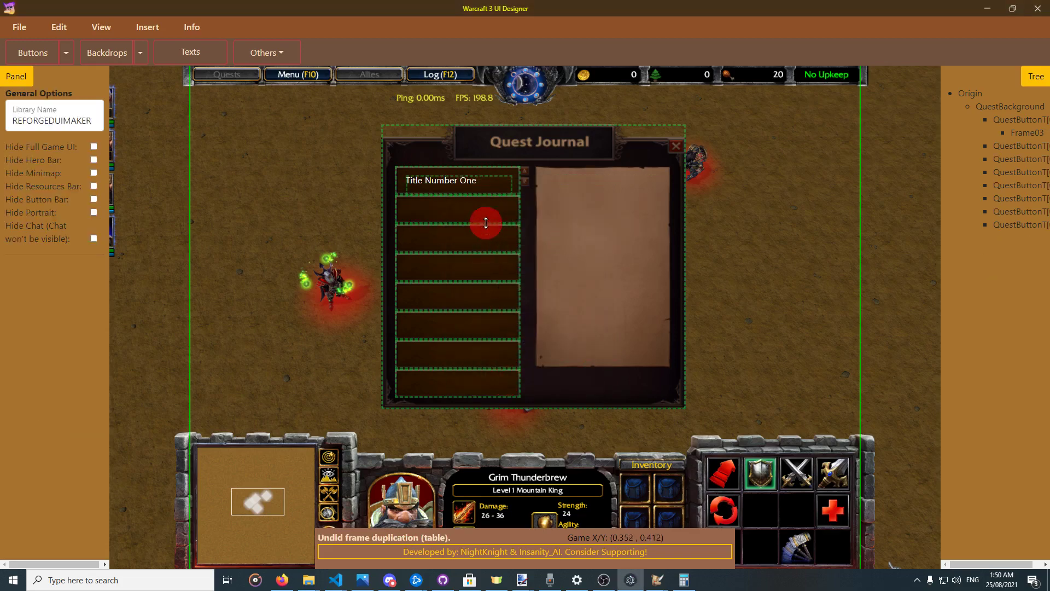
Create a table array of the first row's title text with 8 rows, 1 column, Y-gap 0.0108 and Array Parent enabled.
right_click(479, 180)
left_click(513, 228)
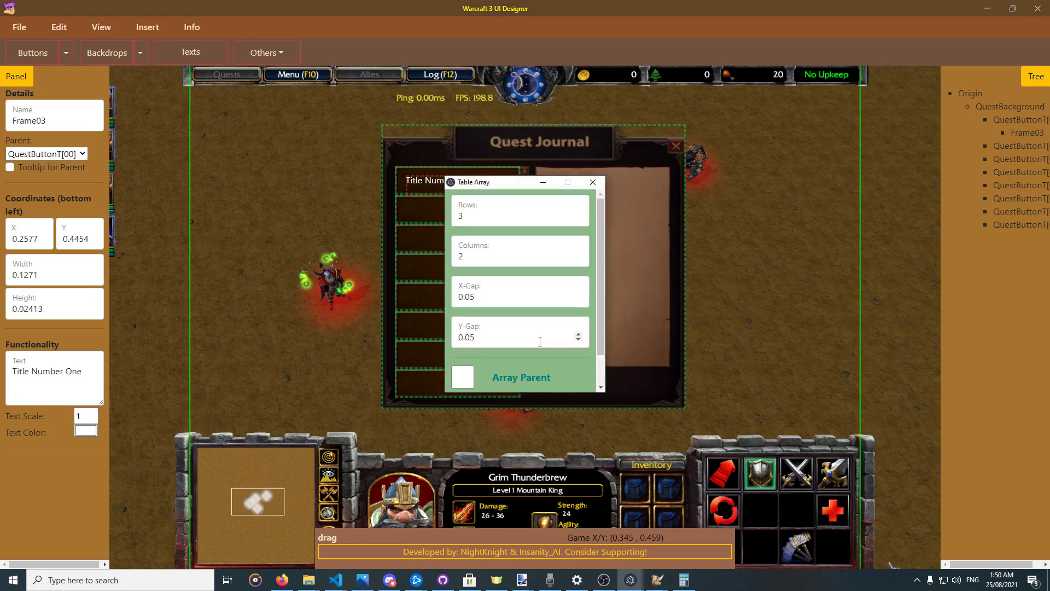
left_click(512, 339)
key("BackSpace")
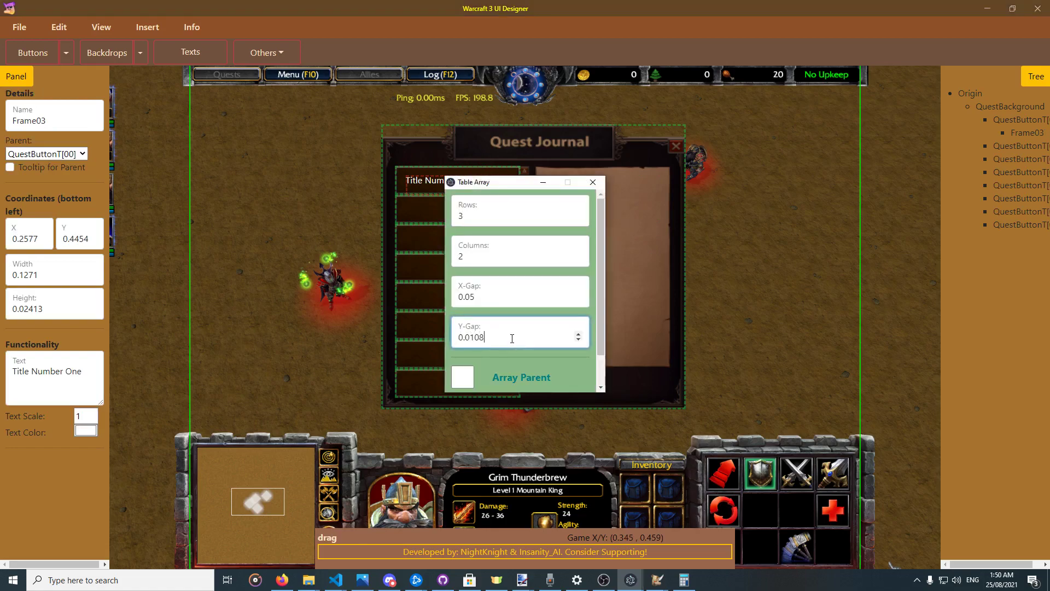
left_click(578, 212)
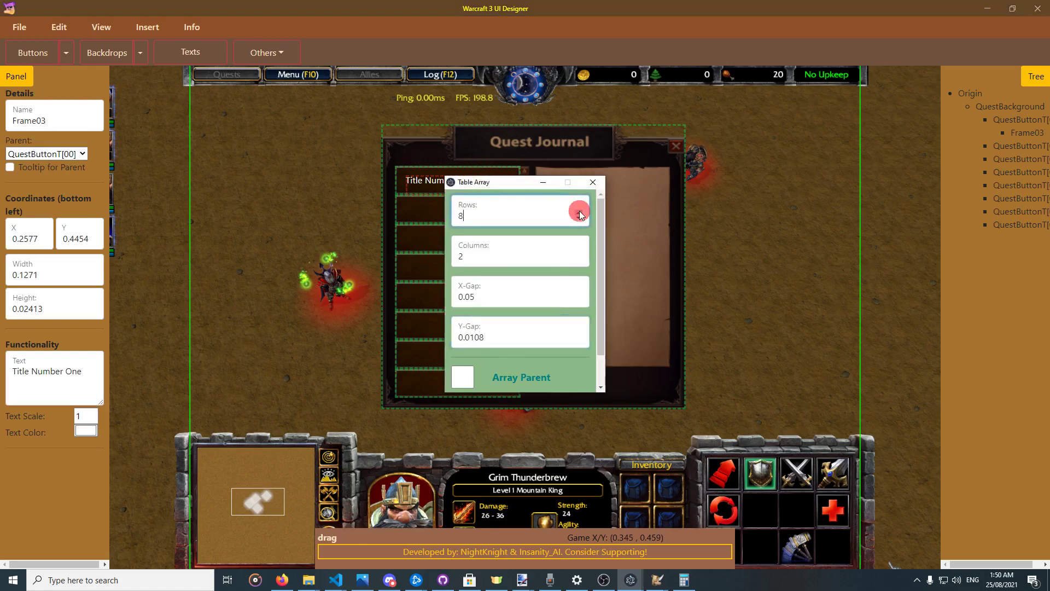
left_click(578, 259)
scroll(599, 291, "down", 1)
left_click(463, 341)
left_click(501, 377)
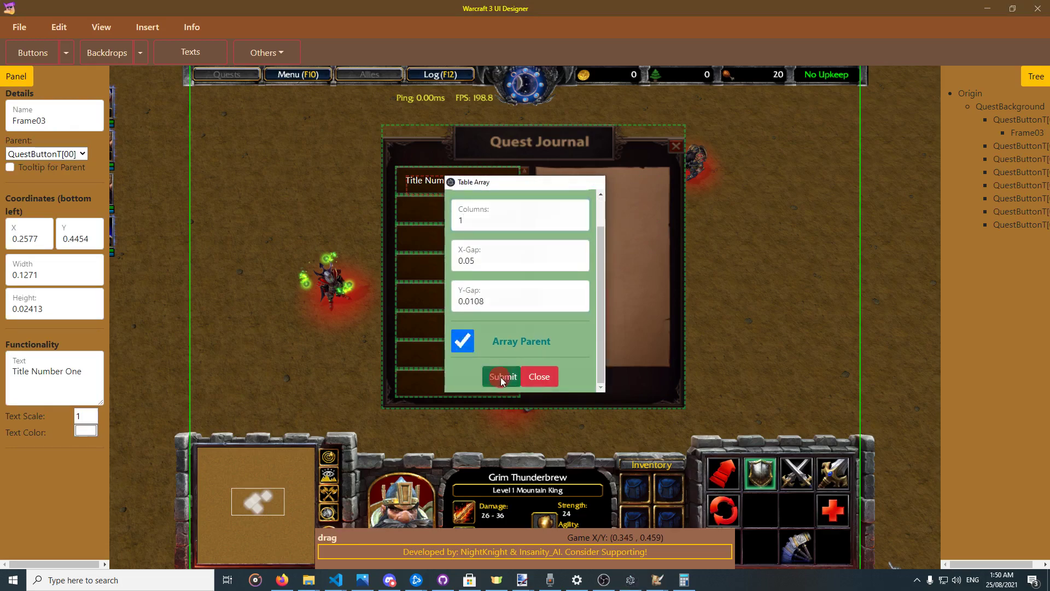
Nudge the title texts in the last two quest rows slightly upward to fit their buttons.
left_click(436, 392)
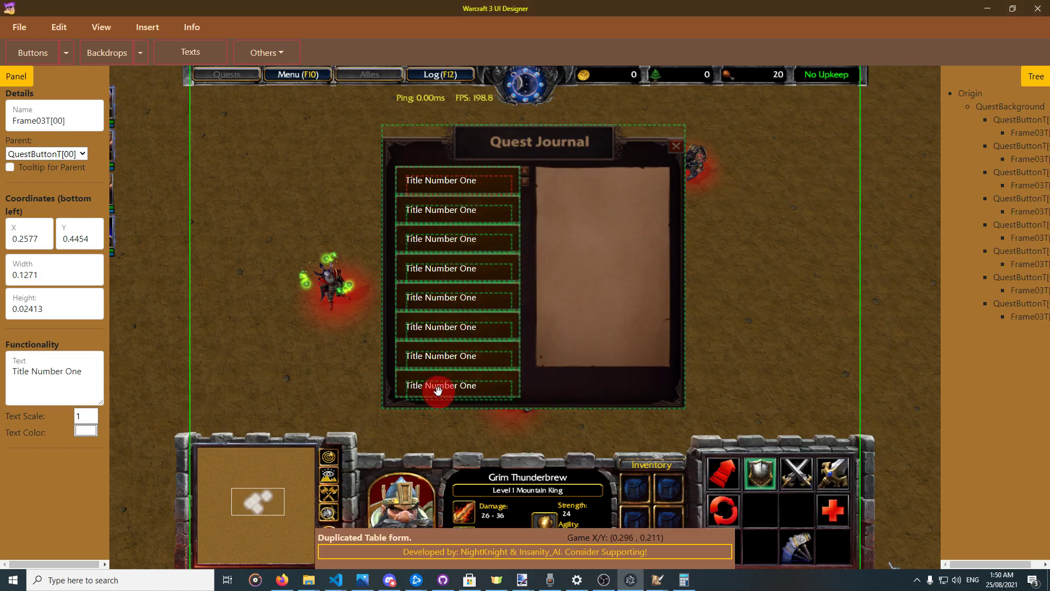
left_click_drag(438, 389, 446, 330)
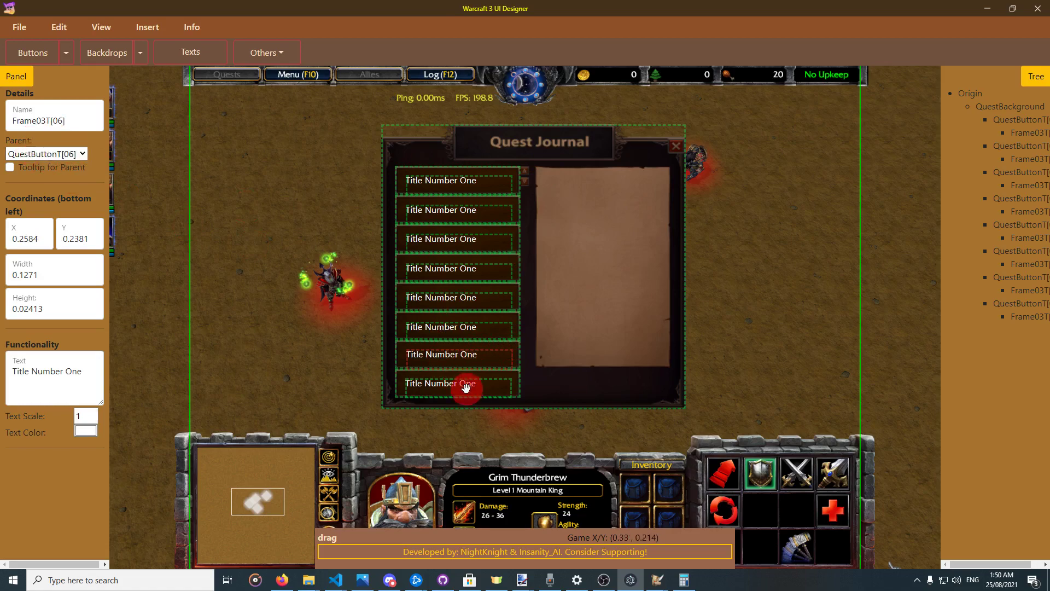
left_click(476, 302)
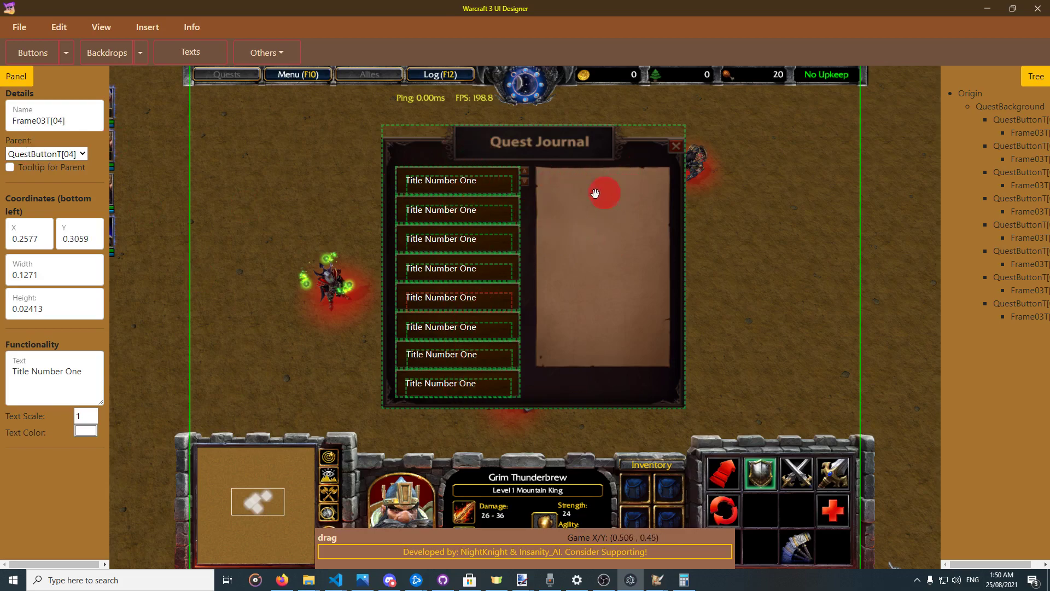
Add a text frame parented to the quest background and place it atop the parchment at about X 0.4455, Y 0.4004.
left_click(563, 201)
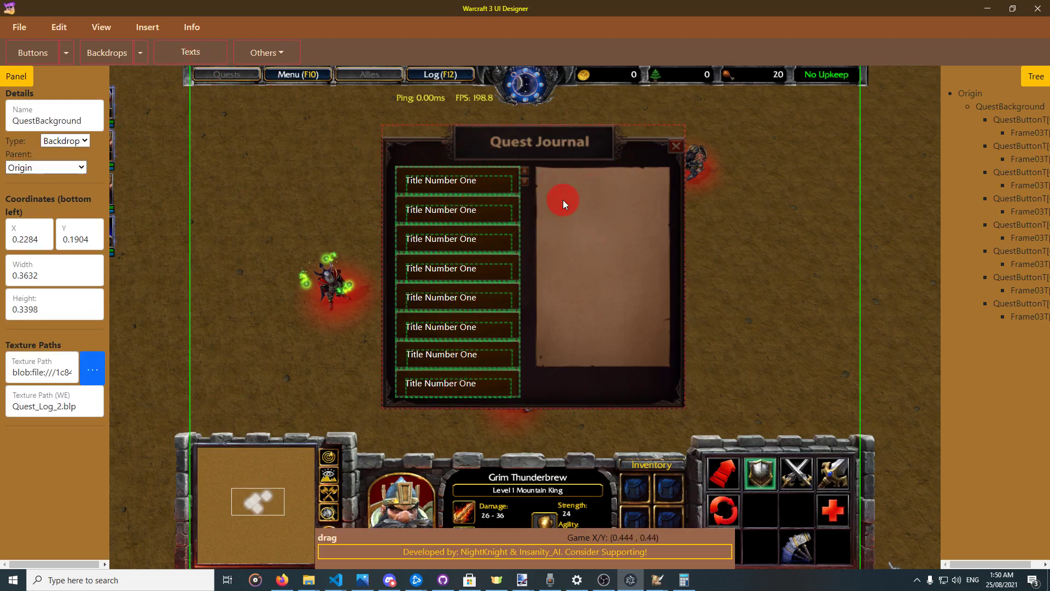
left_click(213, 55)
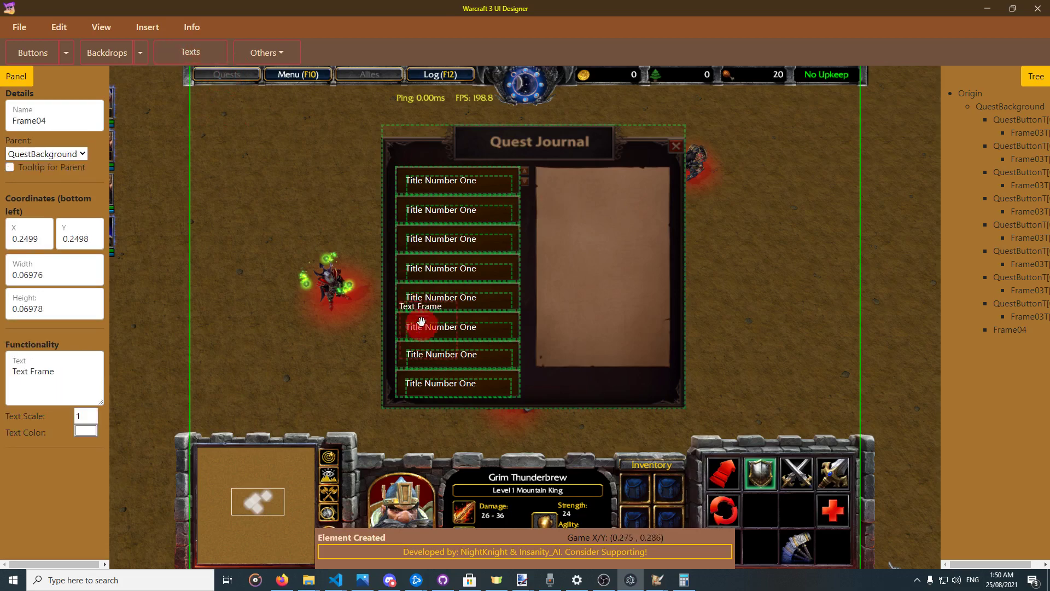
left_click_drag(421, 321, 599, 190)
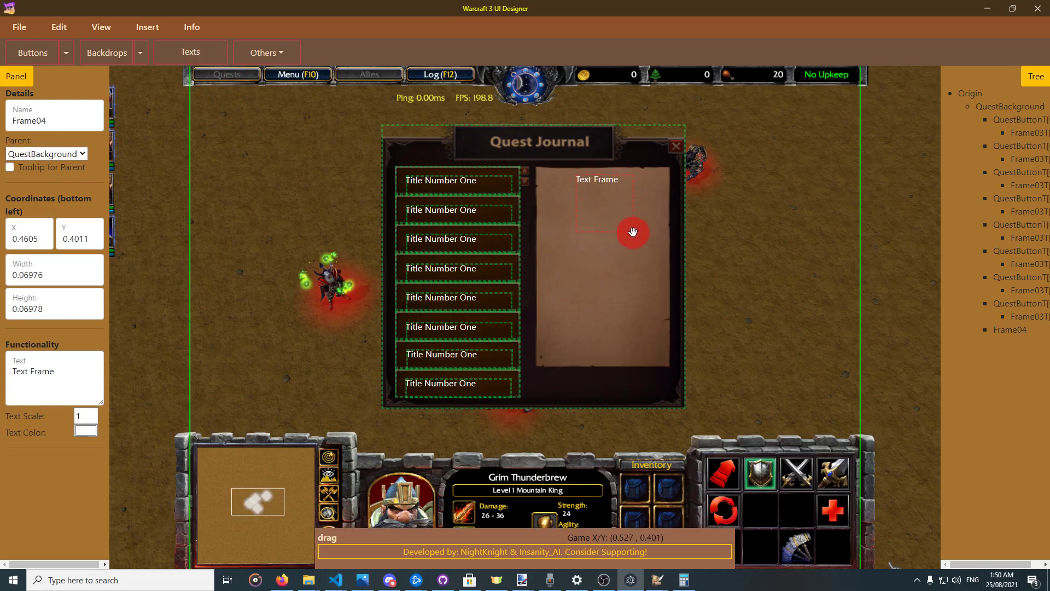
left_click_drag(619, 206, 606, 206)
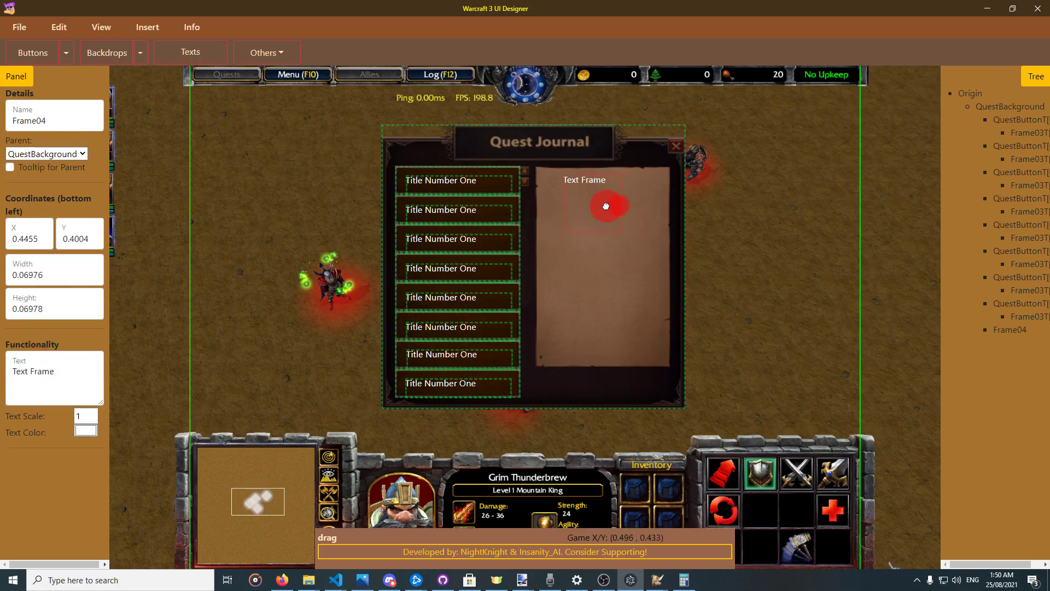
Change the parchment text to "Quest Title LONG TXT" and widen its frame to about 0.1076.
triple_click(60, 369)
type("Quest Title LONG TXT")
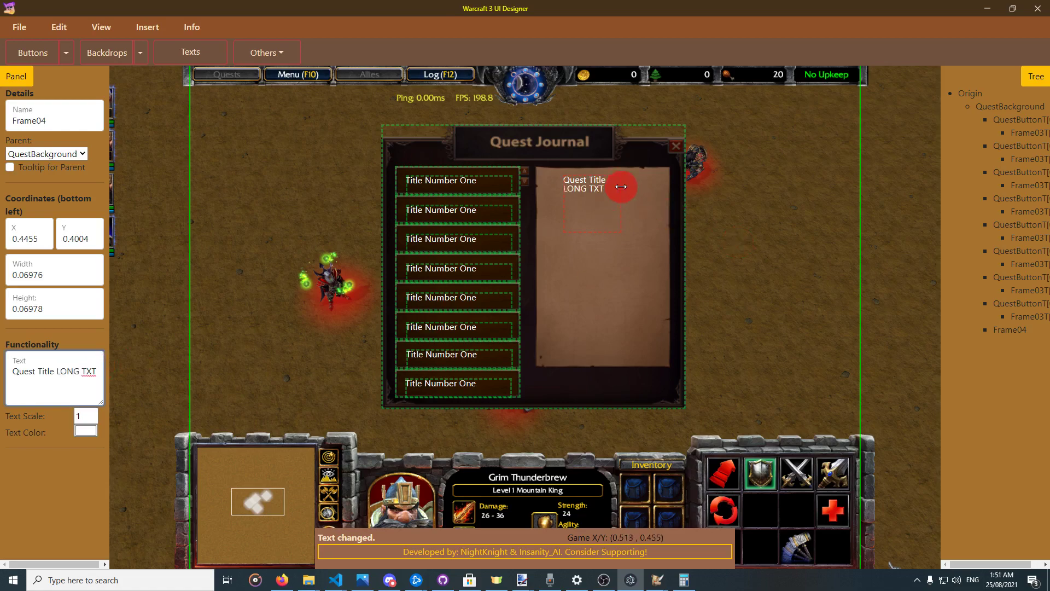
mouse_move(621, 187)
left_mouse_down()
mouse_move(651, 181)
mouse_move(627, 190)
left_mouse_up()
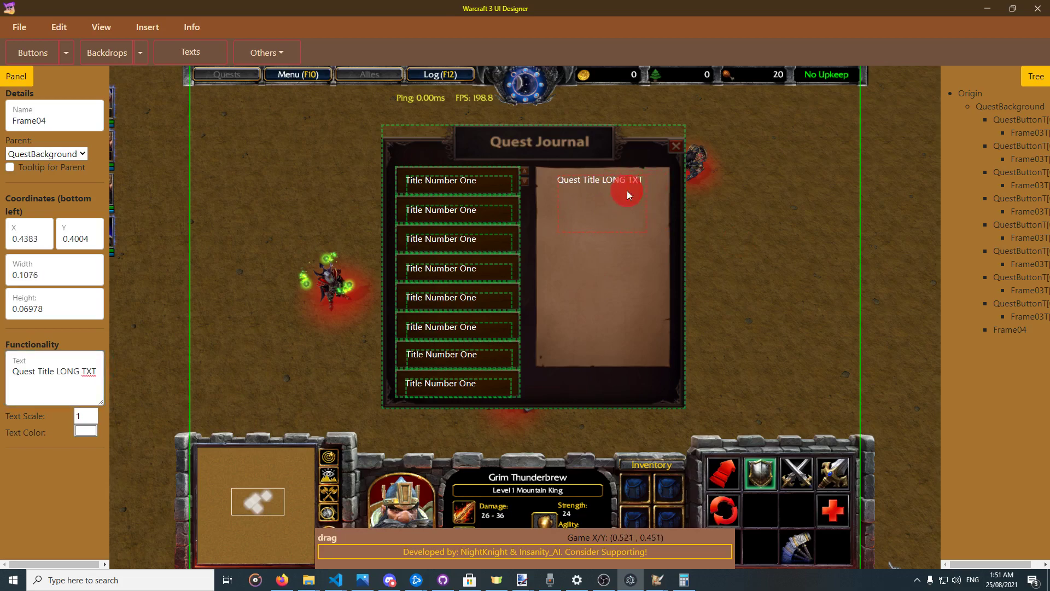
Set the parchment title's text scale to 1.2, widen its frame to about 0.1421 and move it to about X 0.4292, Y 0.4024.
left_click(96, 414)
left_click(96, 413)
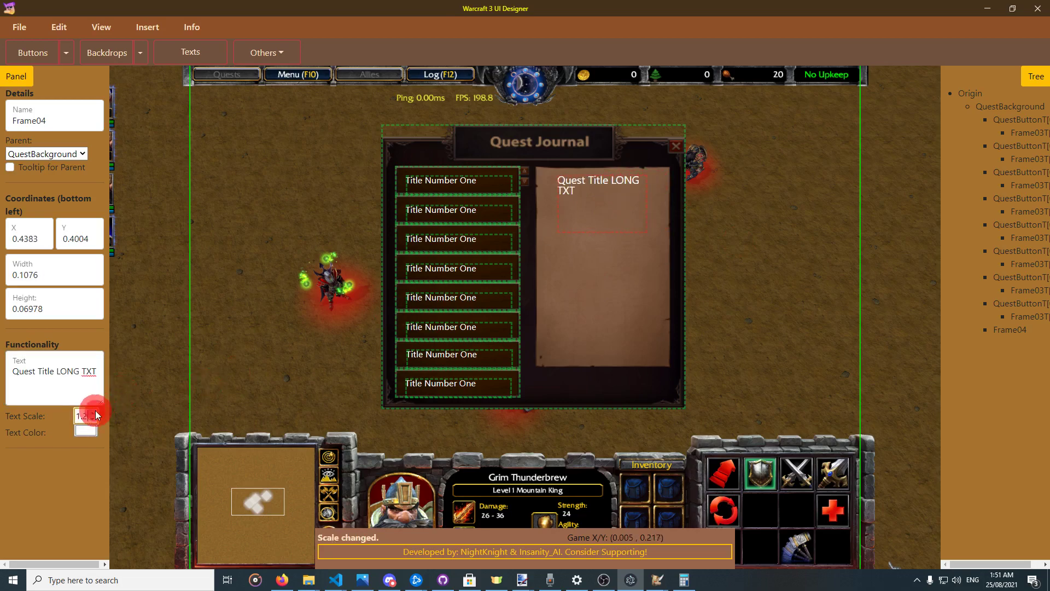
left_click_drag(589, 211, 665, 186)
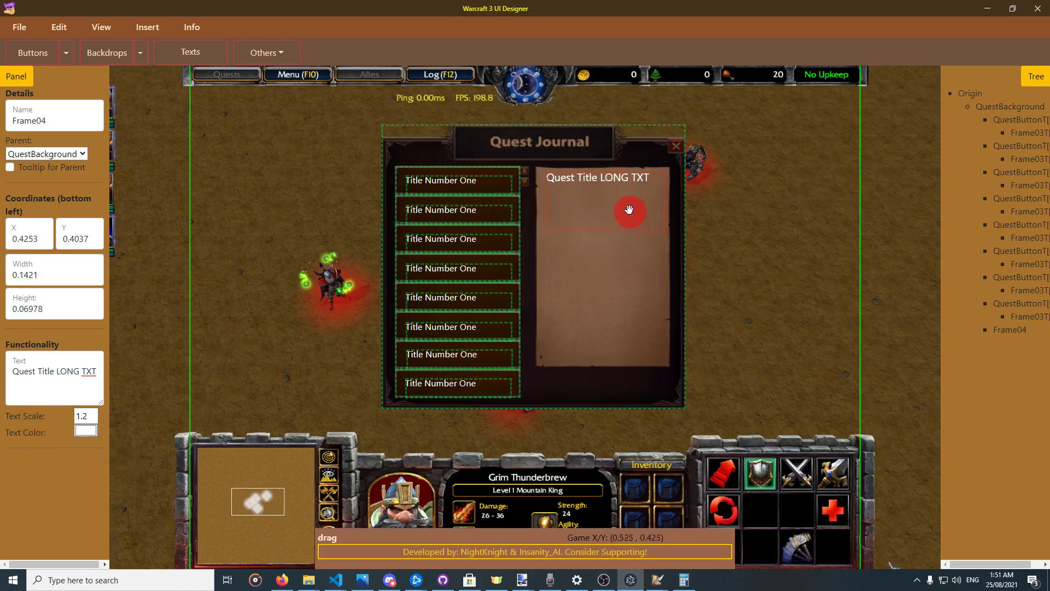
left_click_drag(629, 208, 632, 209)
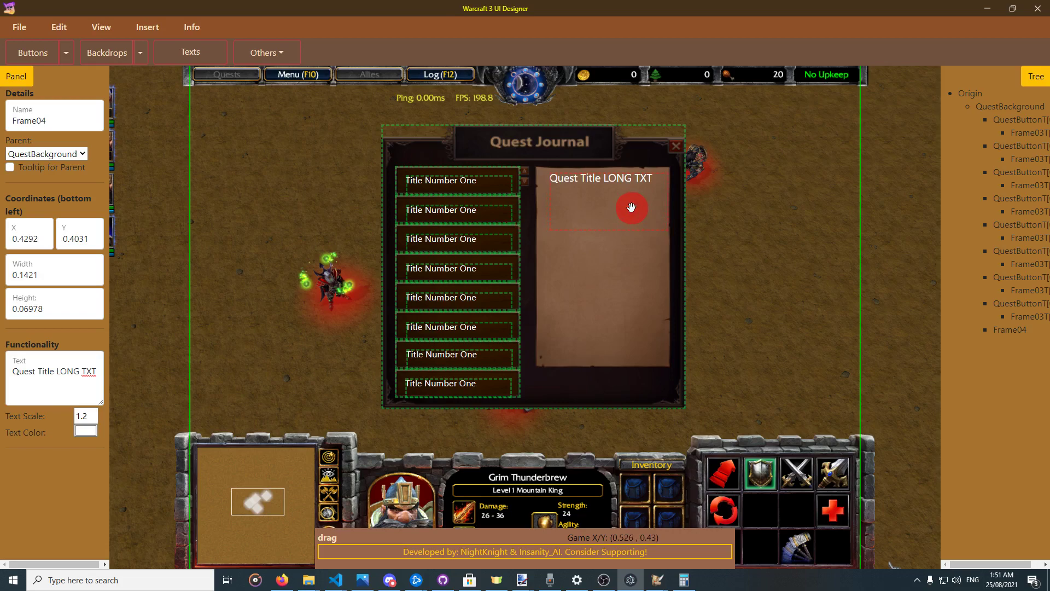
left_click_drag(631, 206, 632, 208)
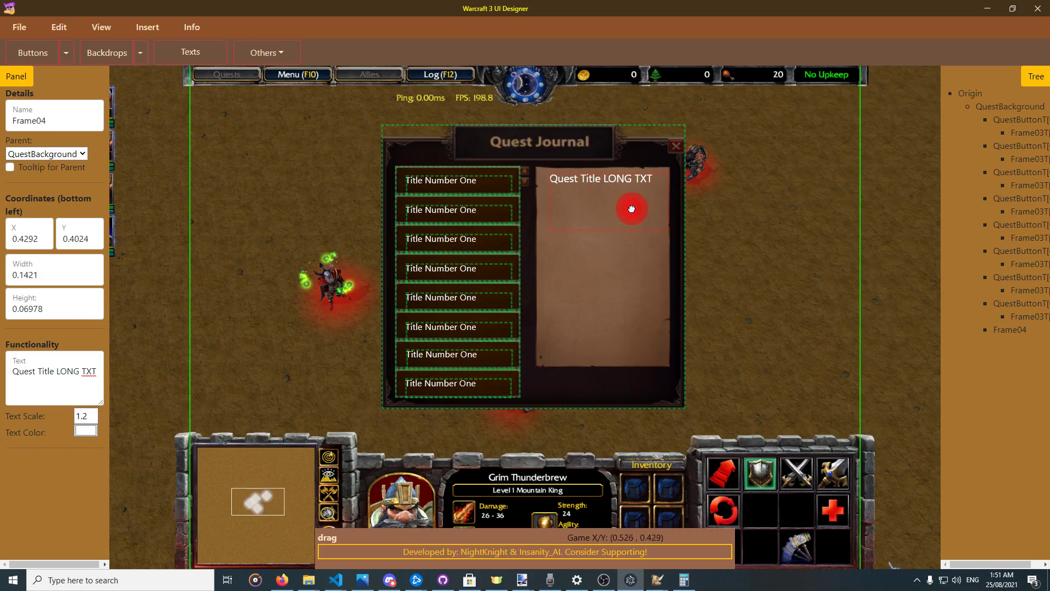
Set the parchment title's text scale to 1.3, shift it to about X 0.4233 and shorten its frame to about 0.05087 high.
left_click(94, 414)
left_click(94, 414)
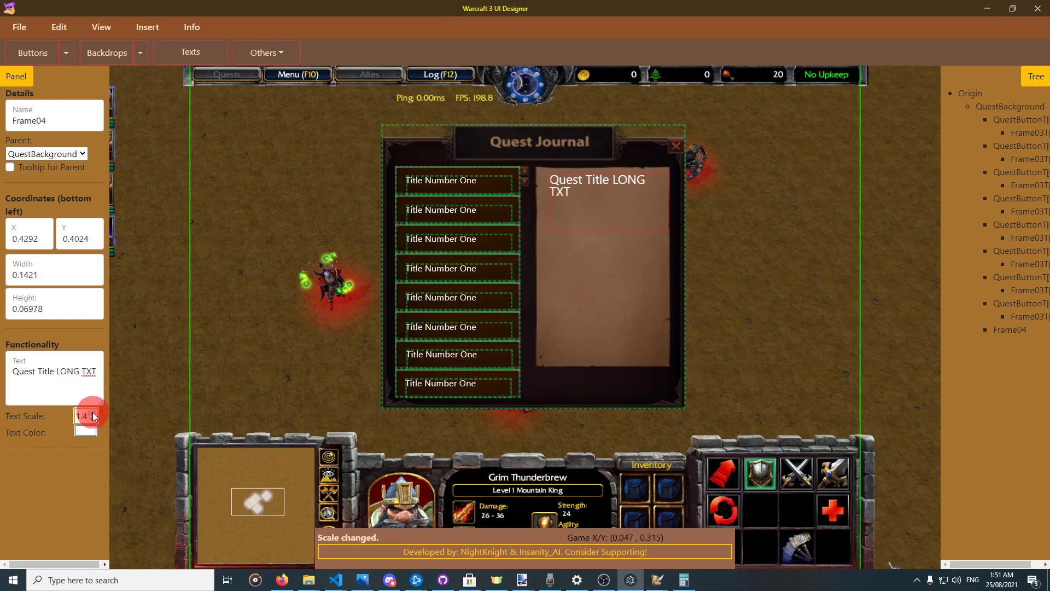
left_click(93, 419)
left_click_drag(616, 196, 611, 198)
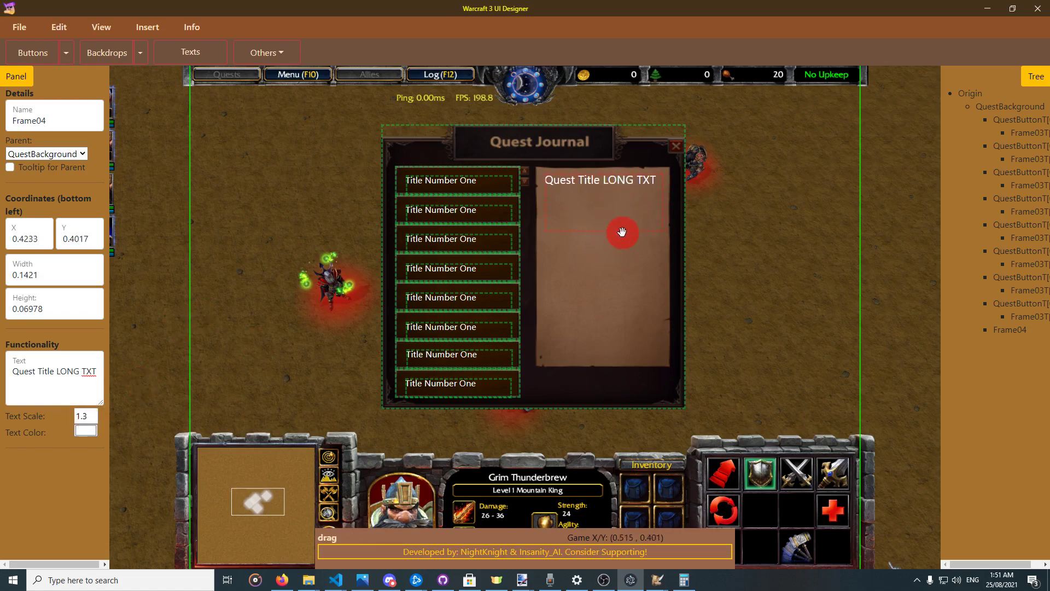
mouse_move(616, 231)
left_mouse_down()
mouse_move(620, 197)
mouse_move(618, 214)
left_mouse_up()
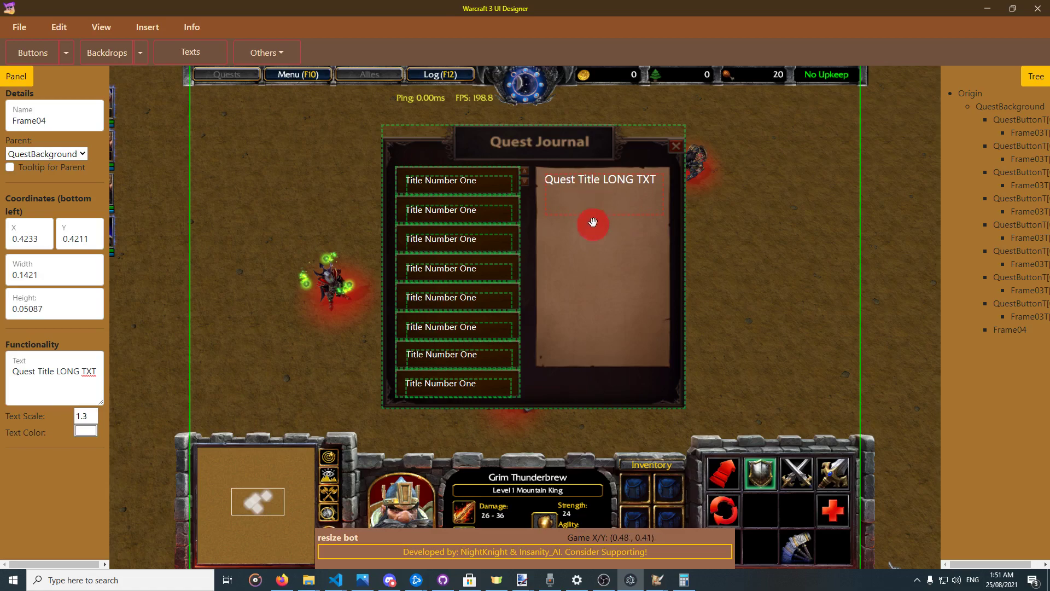
Set the parchment title's text color to gold, RGB 199, 167, 10.
left_click(60, 369)
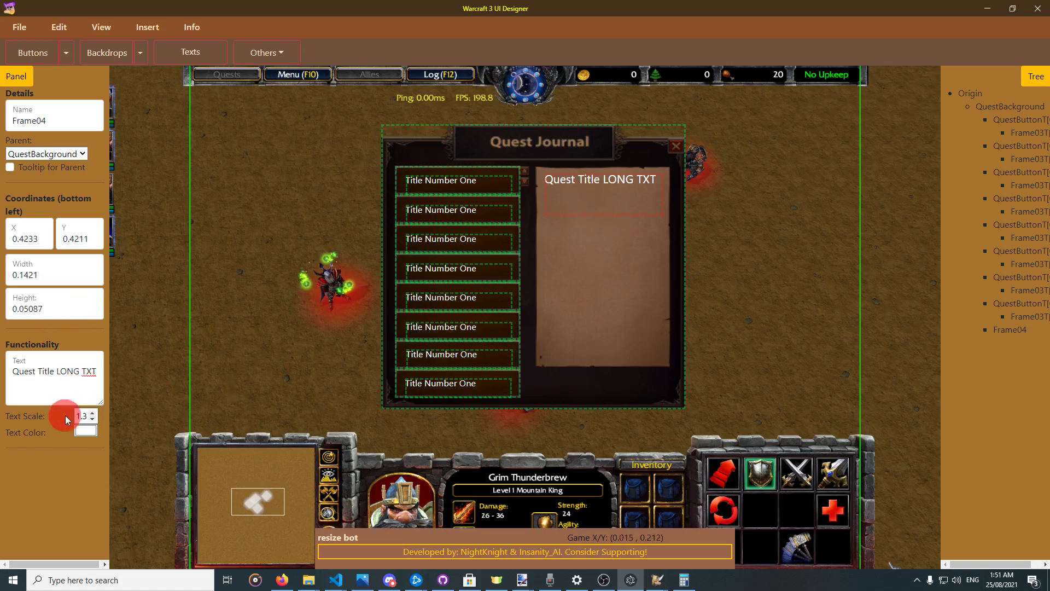
left_click(83, 431)
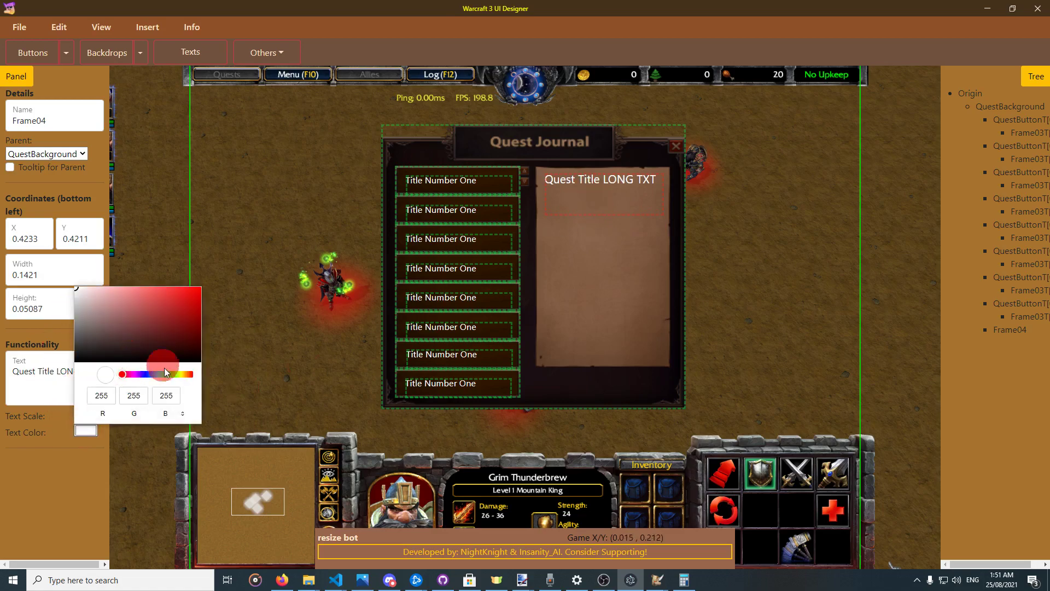
left_click_drag(181, 379, 184, 377)
left_click(195, 300)
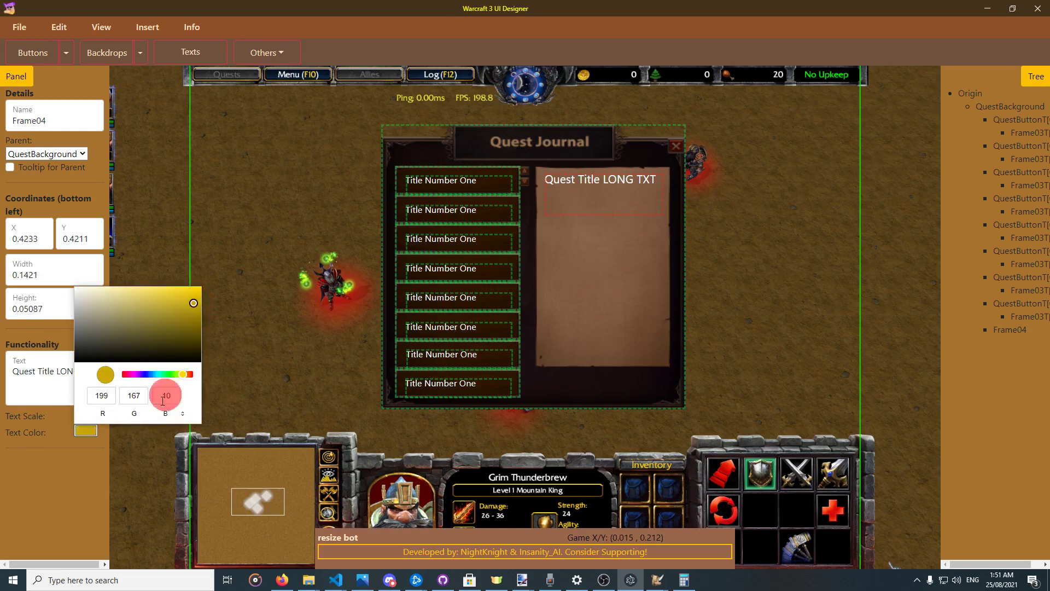
left_click(45, 464)
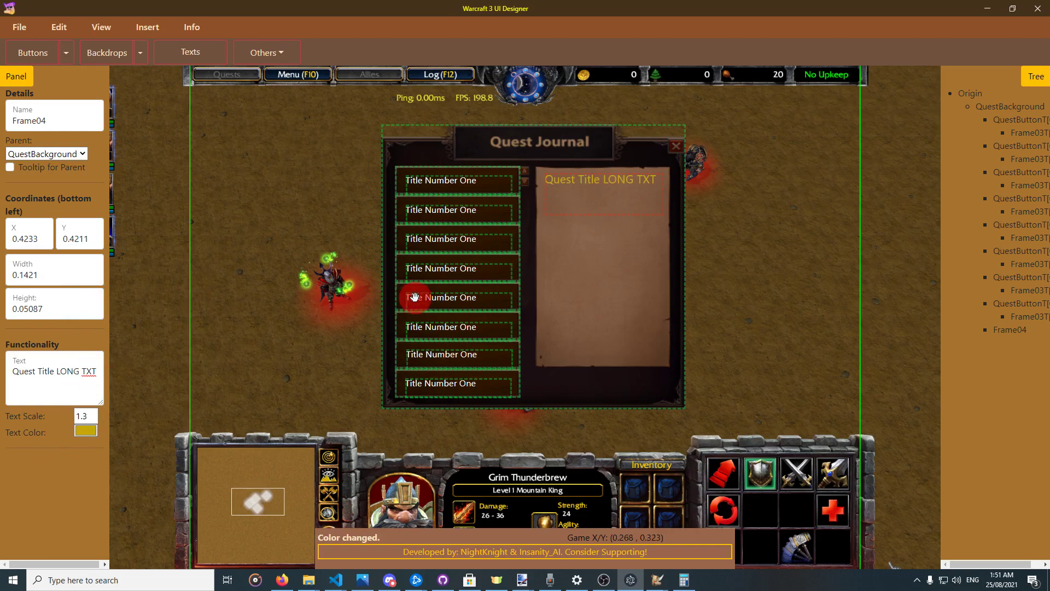
Change the parchment title's text color to bright red.
left_click(86, 430)
left_click_drag(139, 375, 122, 375)
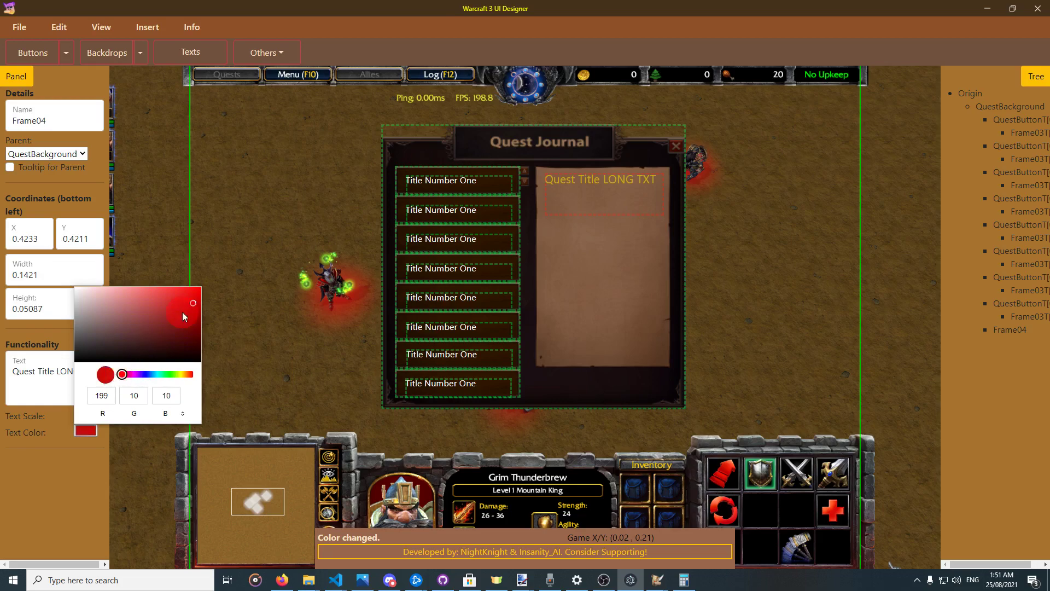
left_click(195, 297)
left_click(52, 481)
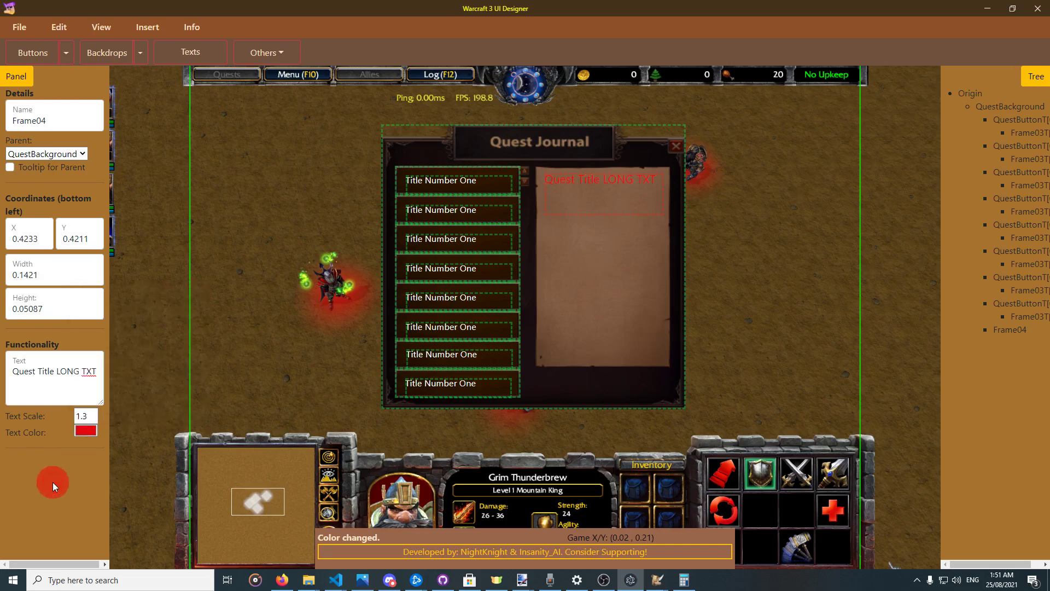
Set the parchment title's text color to white, RGB 255, 255, 255, and select the quest background.
left_click(90, 430)
left_click(74, 288)
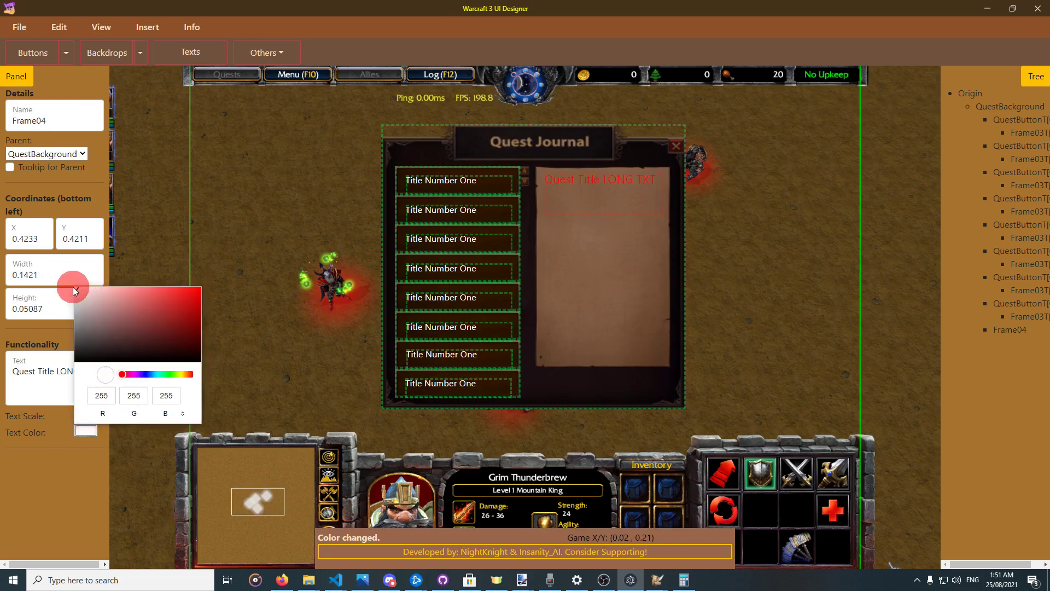
left_click(44, 480)
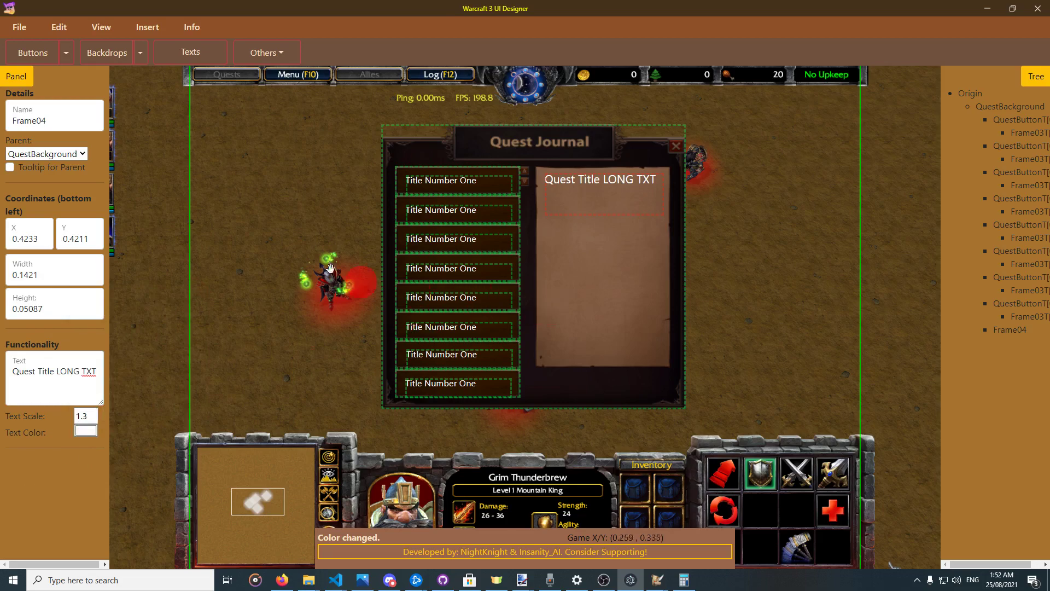
left_click(583, 292)
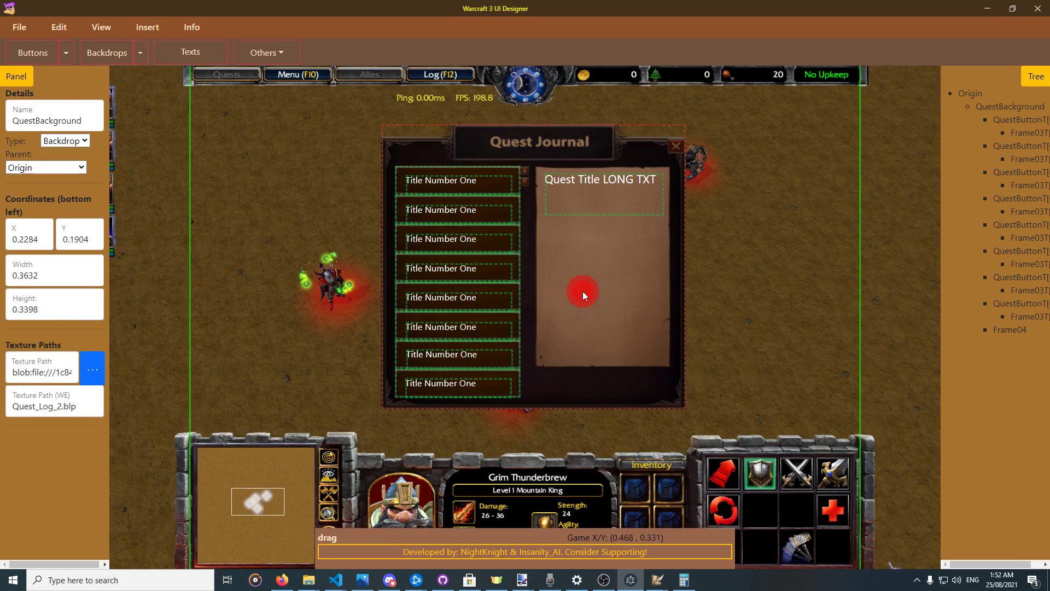
Add a text frame to the quest background in the middle of the parchment, and select the parchment title frame.
left_click(190, 52)
left_click_drag(430, 312, 612, 248)
left_click(618, 192)
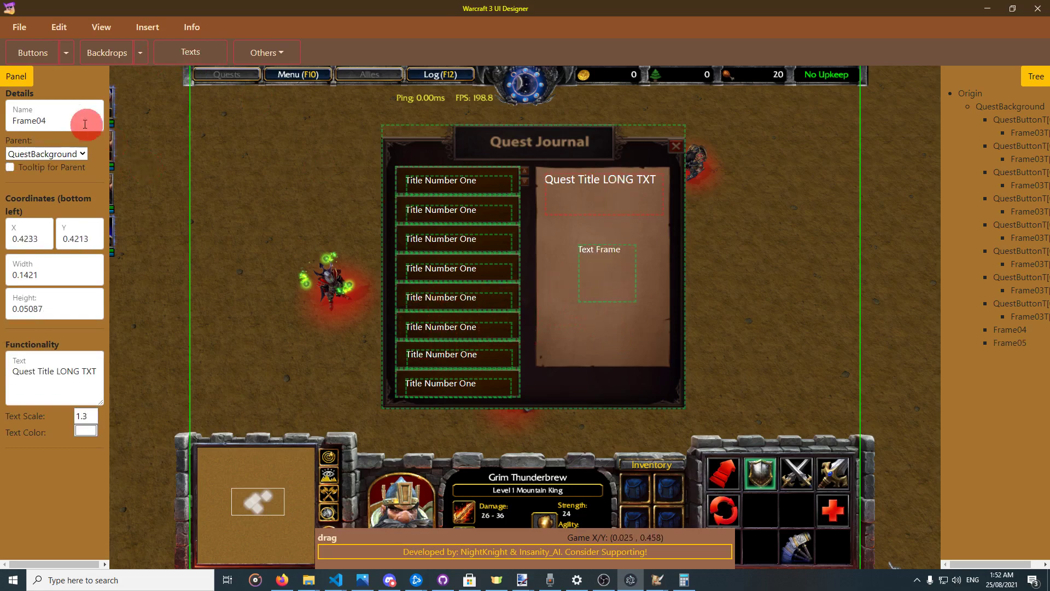
Try to name the parchment title frame QuestTitle[00].
double_click(63, 119)
type("Q")
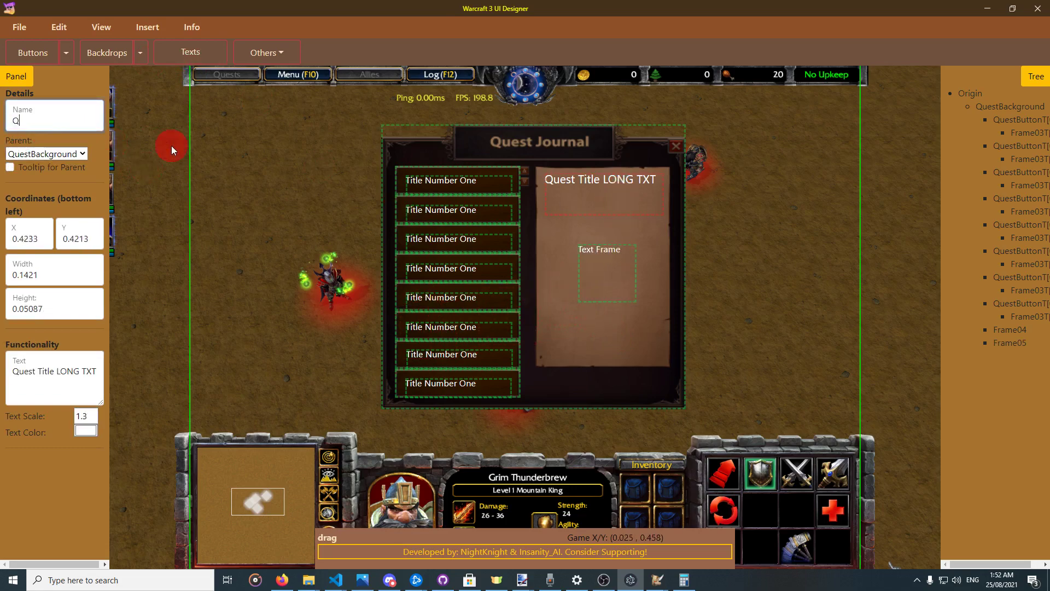
type("uestTitle")
type("[00]")
key("Return")
key("BackSpace")
key("BackSpace")
key("BackSpace")
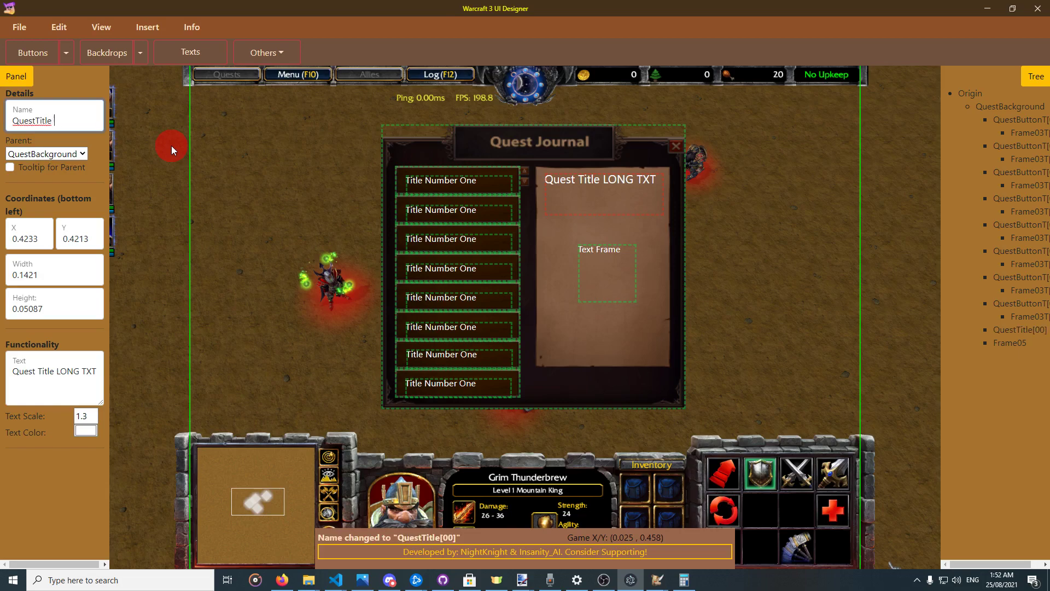
type("00]")
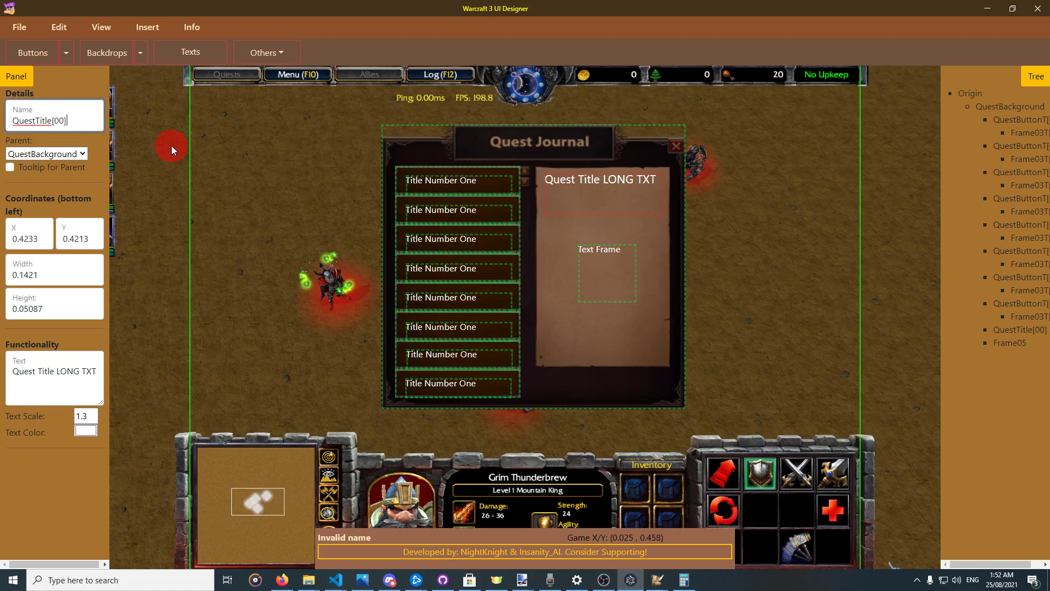
Rename the parchment title frame as QuestTitle, without any bracket suffix.
key("BackSpace")
key("BackSpace")
key("BackSpace")
key("BackSpace")
type("[dasda")
key("Return")
key("BackSpace")
key("BackSpace")
key("BackSpace")
key("BackSpace")
key("Return")
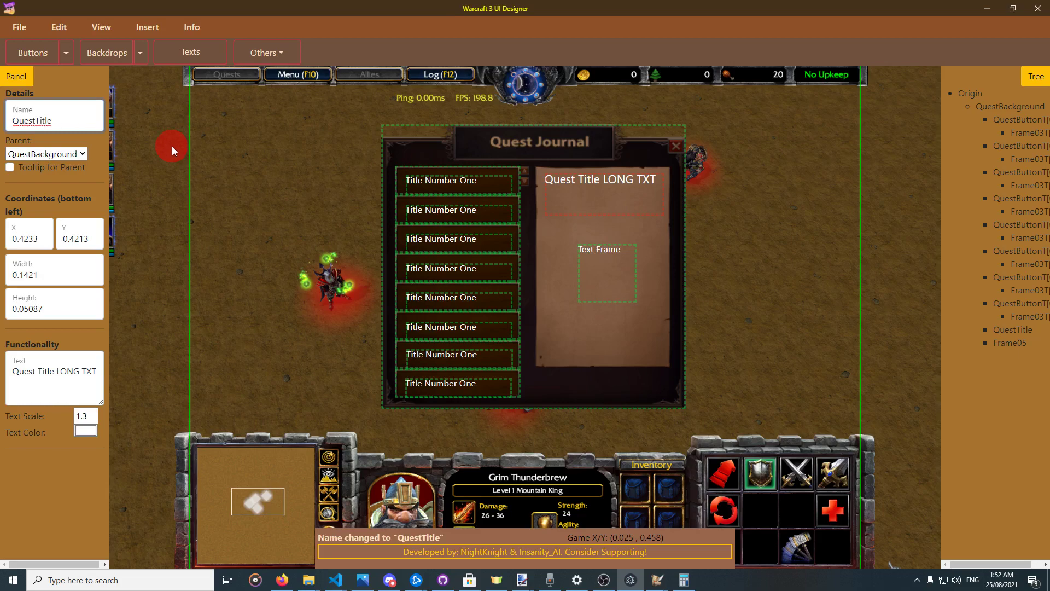
left_click_drag(605, 293, 584, 273)
left_click(71, 117)
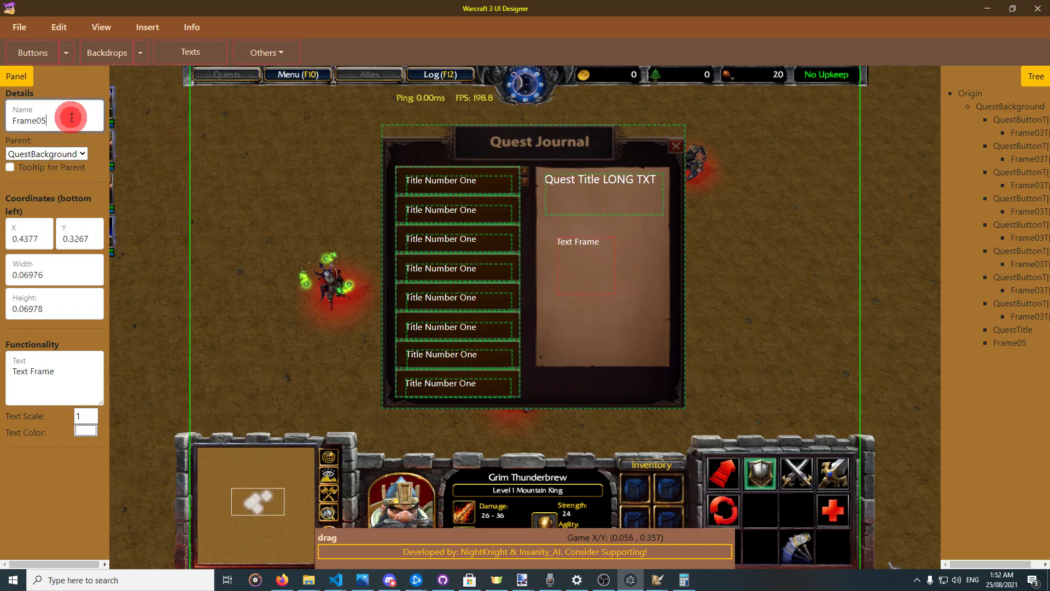
key("BackSpace")
key("BackSpace")
type("Q")
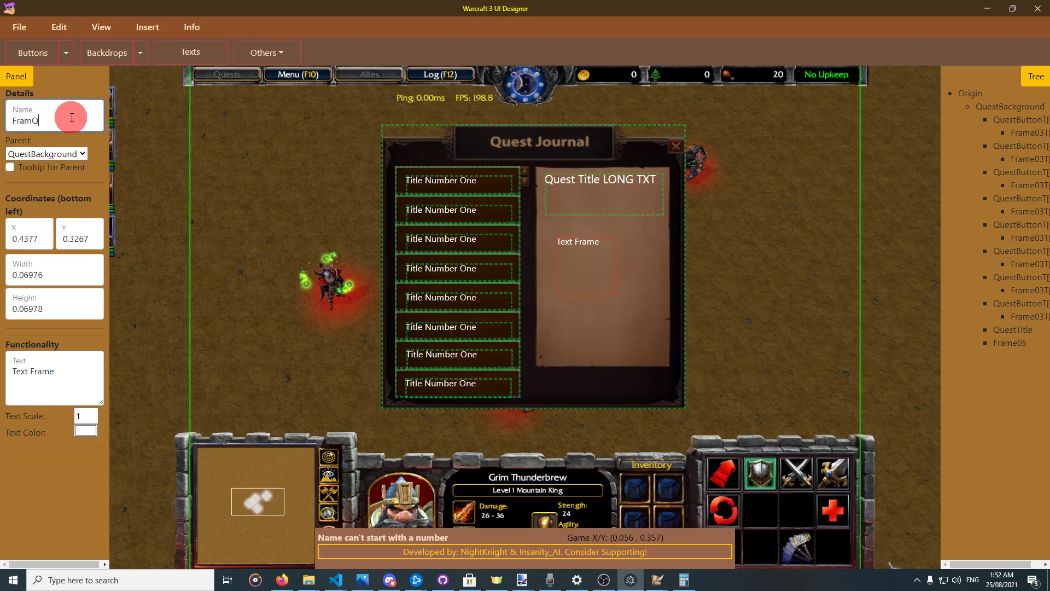
key("BackSpace")
type("QuestB")
key("BackSpace")
key("BackSpace")
key("BackSpace")
key("BackSpace")
key("BackSpace")
key("BackSpace")
key("BackSpace")
key("BackSpace")
Rename the new text frame below the parchment title as QuestDescription.
left_click_drag(570, 290, 586, 282)
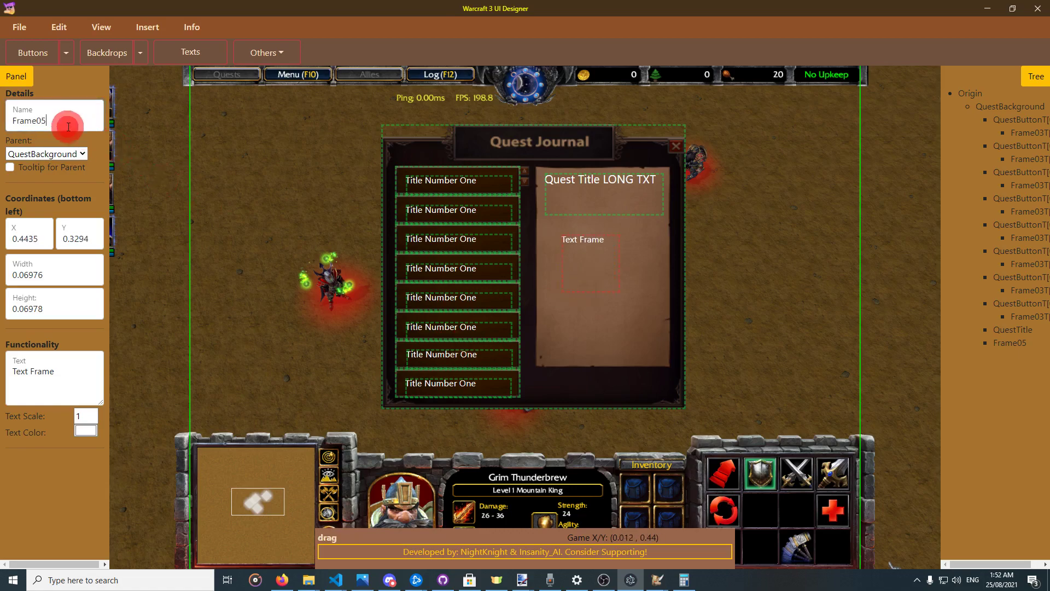
left_click_drag(68, 126, 17, 138)
type("FraQu")
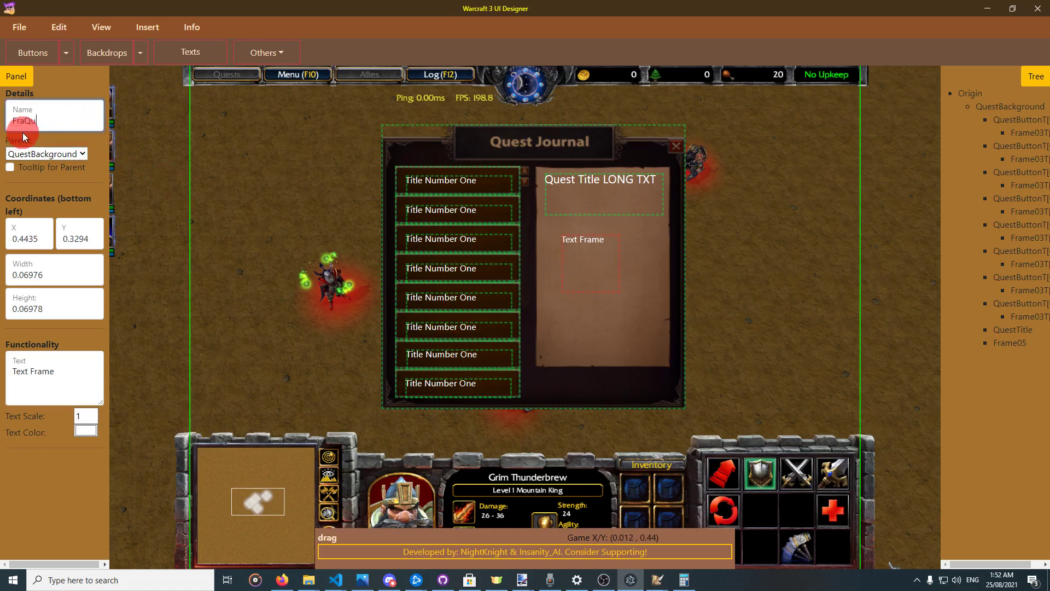
type("estDescription")
key("Return")
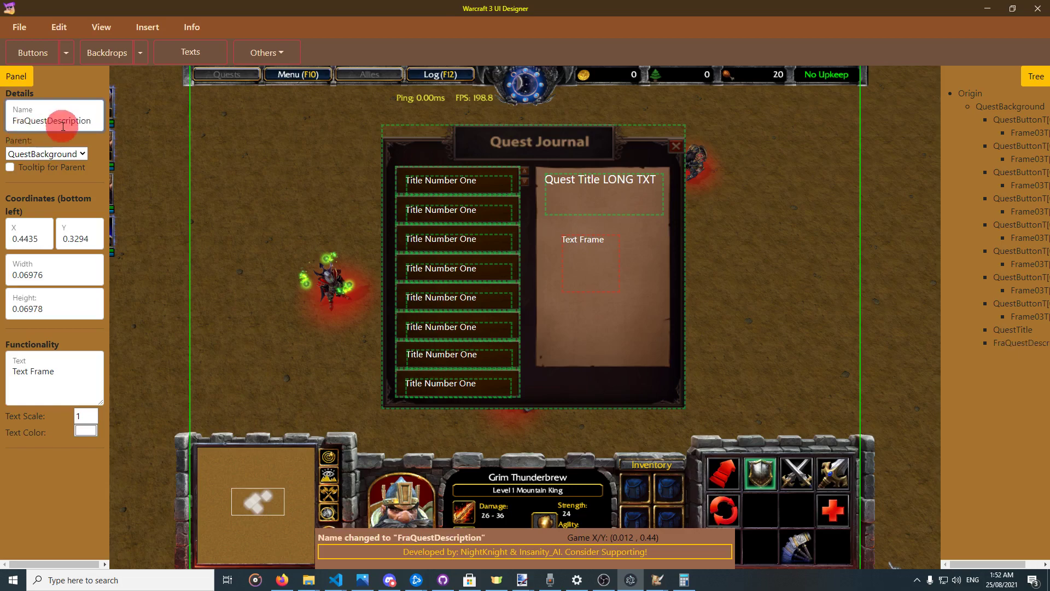
left_click_drag(26, 122, 12, 123)
key("BackSpace")
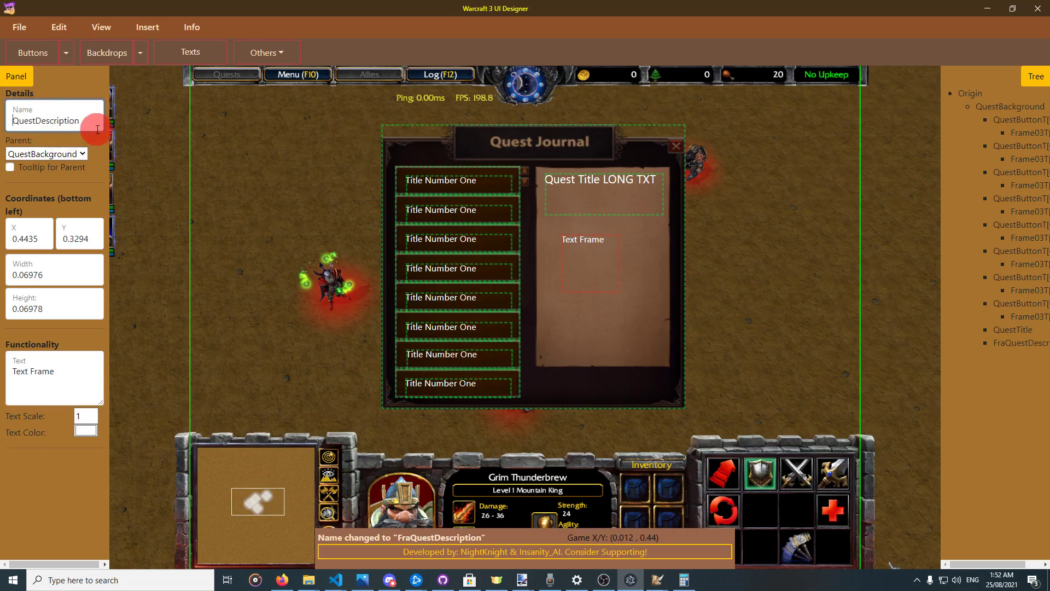
key("Return")
Move the description frame under the title at about X 0.4233 and enlarge it to about 0.1454 wide by 0.1859 high.
left_click(590, 251)
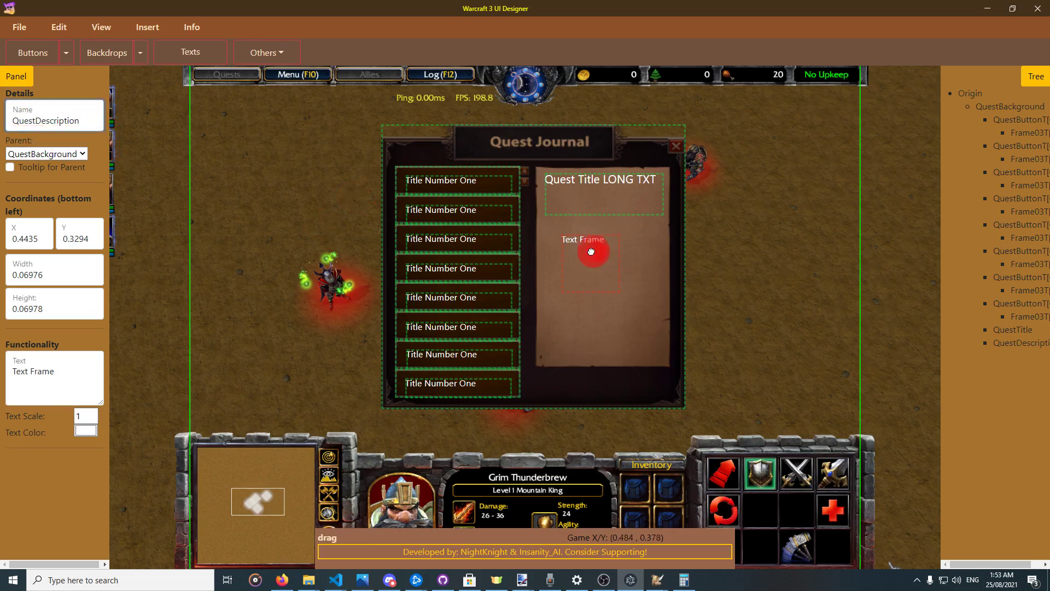
left_click_drag(591, 252, 579, 223)
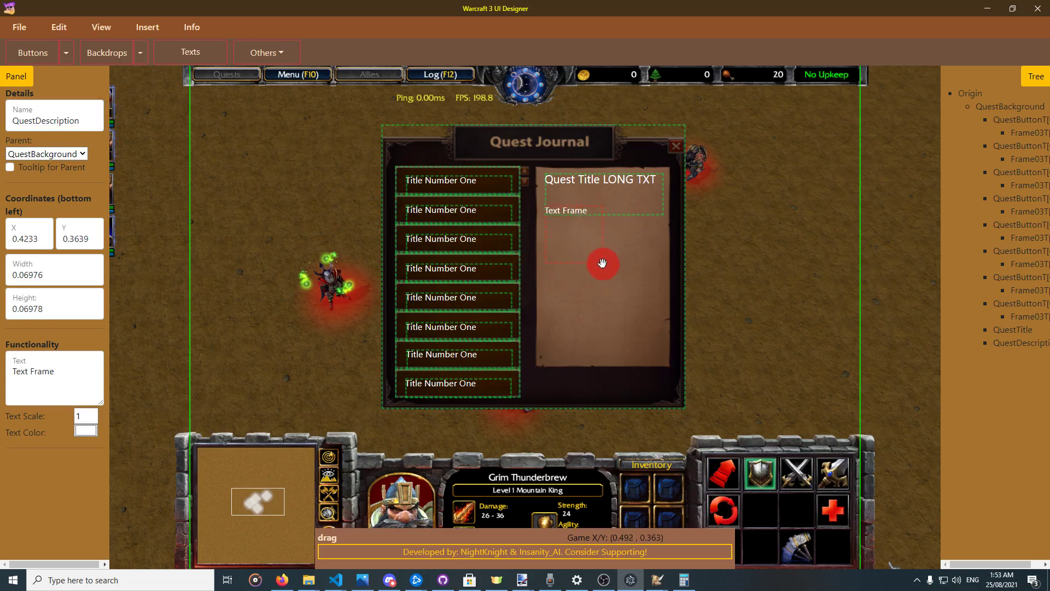
left_click_drag(602, 264, 665, 360)
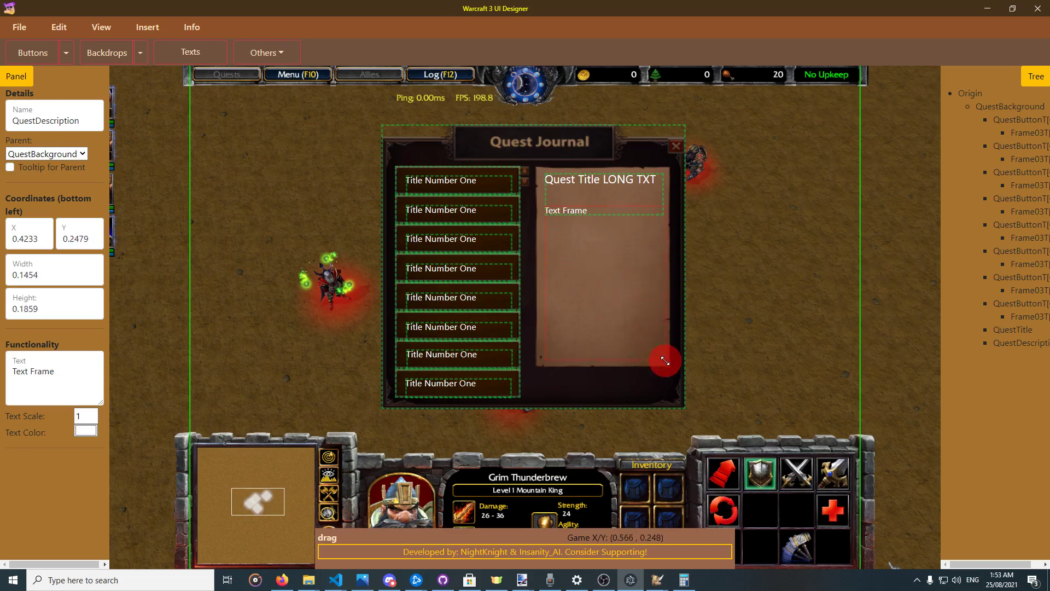
Set the description frame's text scale to 1.1 and extend its text to "Text Frame Very bnig description".
left_click(93, 414)
double_click(87, 388)
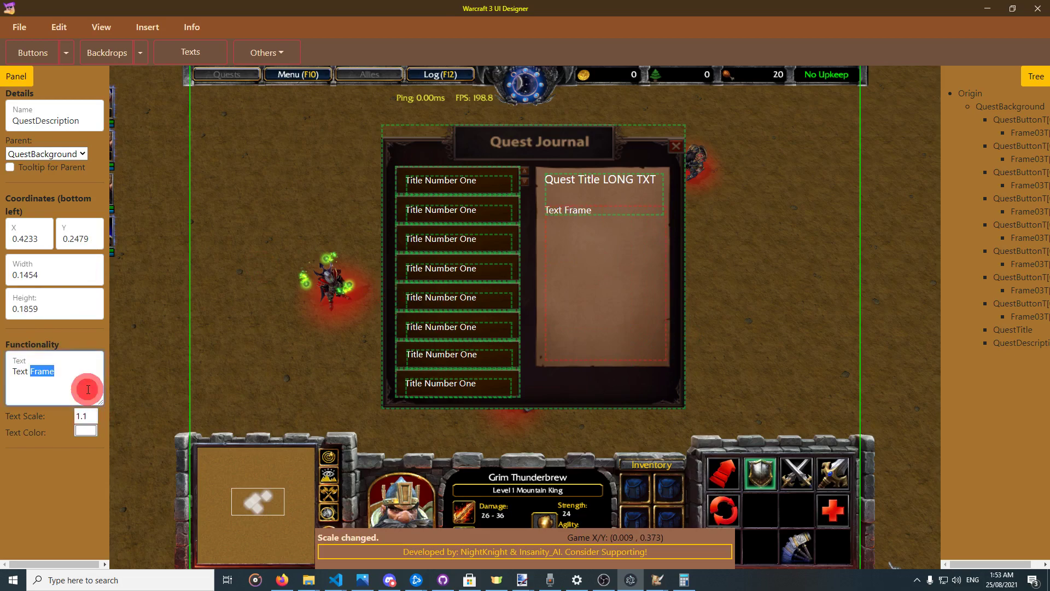
left_click(88, 389)
type("V")
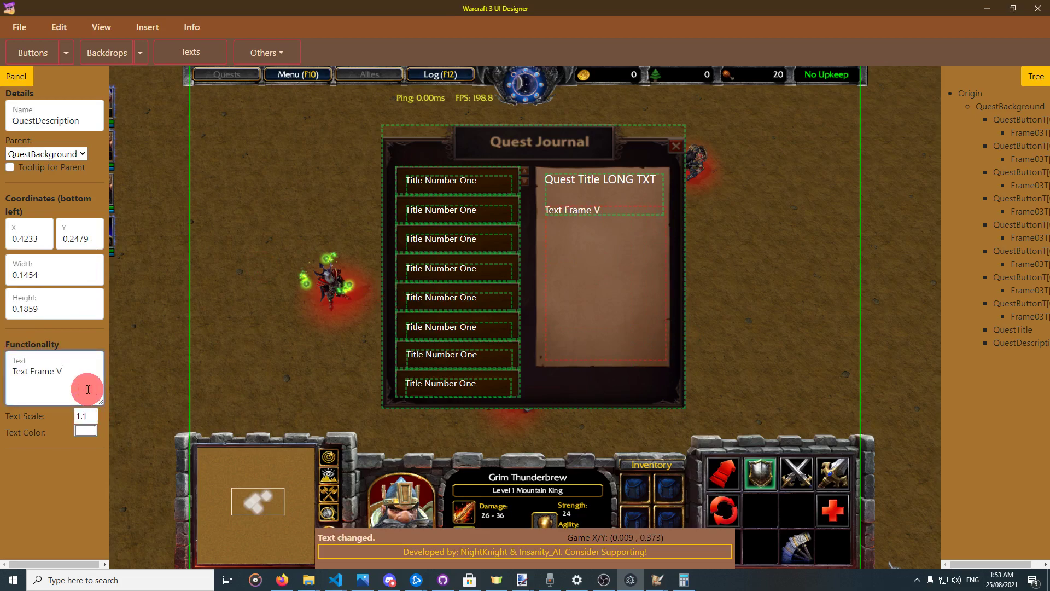
type("ery bnig descripti")
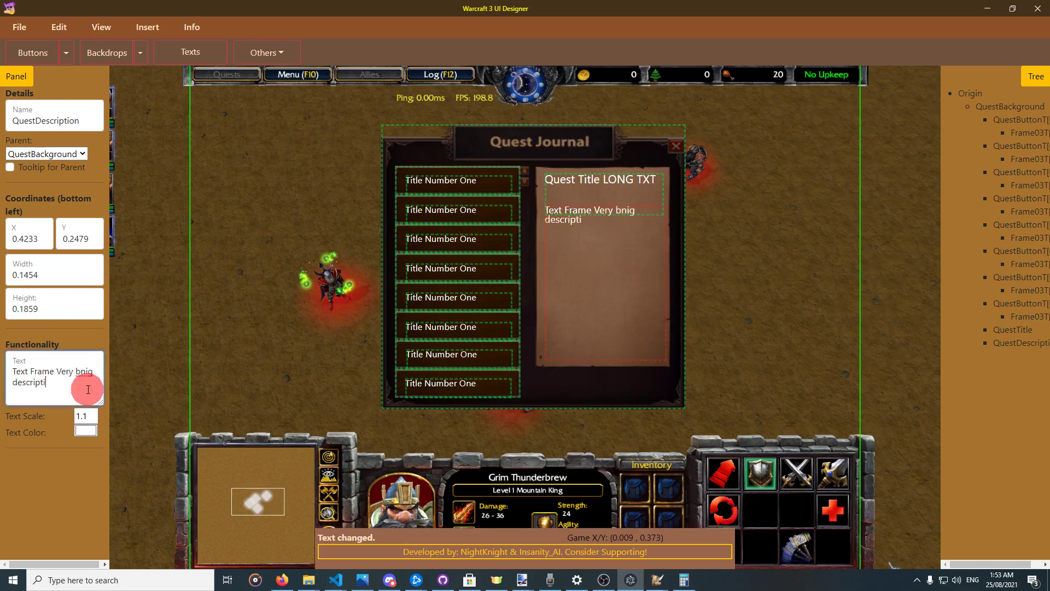
type("on")
Add the separate paragraphs "accepts multi-line" and "ofc there is manual overflow incase the text does not fit the width" to the description.
key("Return")
key("Return")
type("accepts nm")
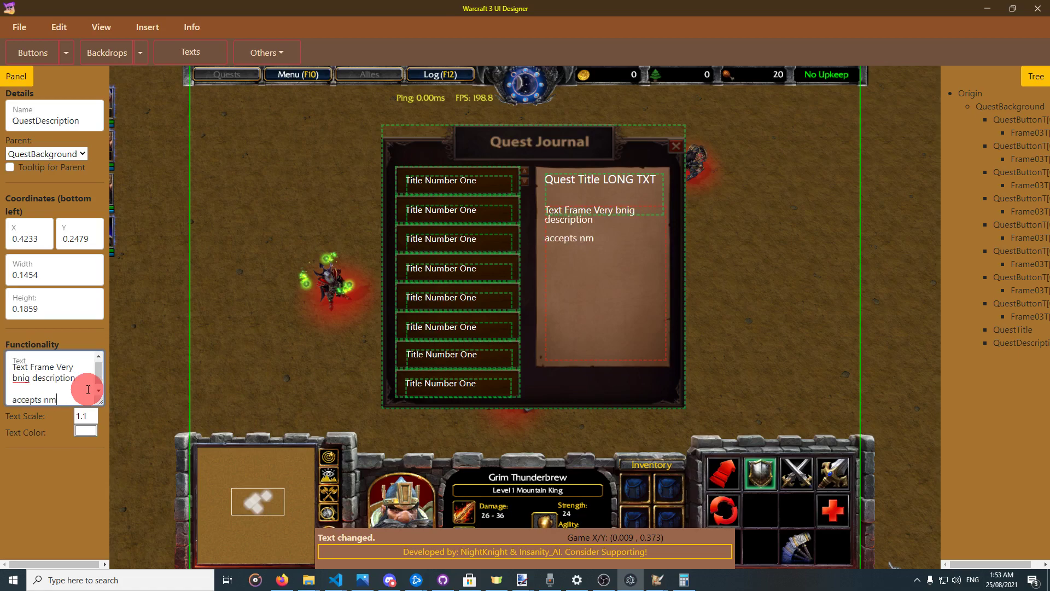
key("BackSpace")
key("BackSpace")
type("multi-line")
key("Return")
type("o")
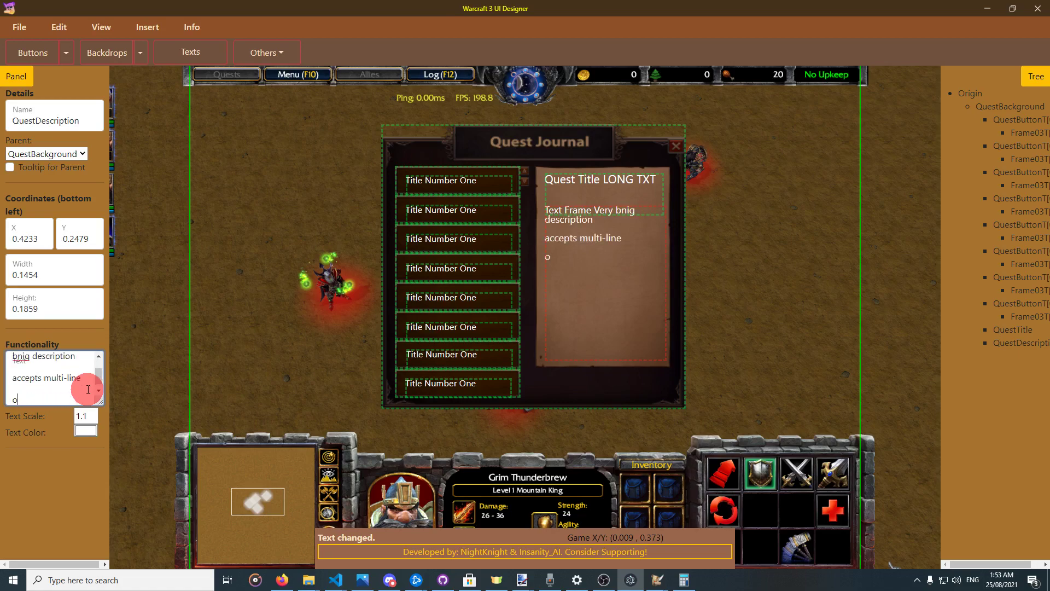
type("fc there is manual o")
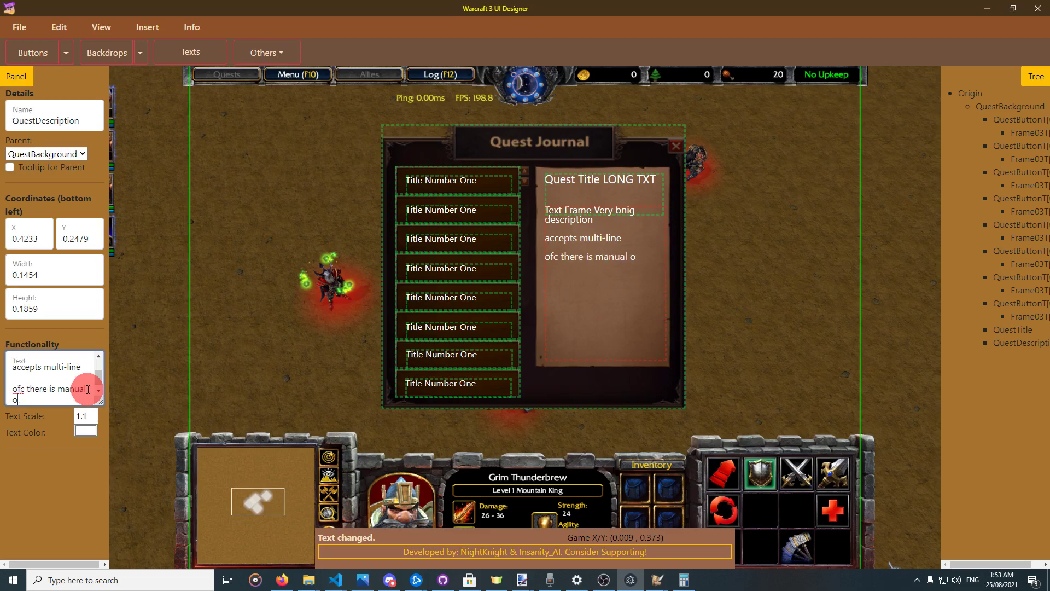
type("verflow incase the")
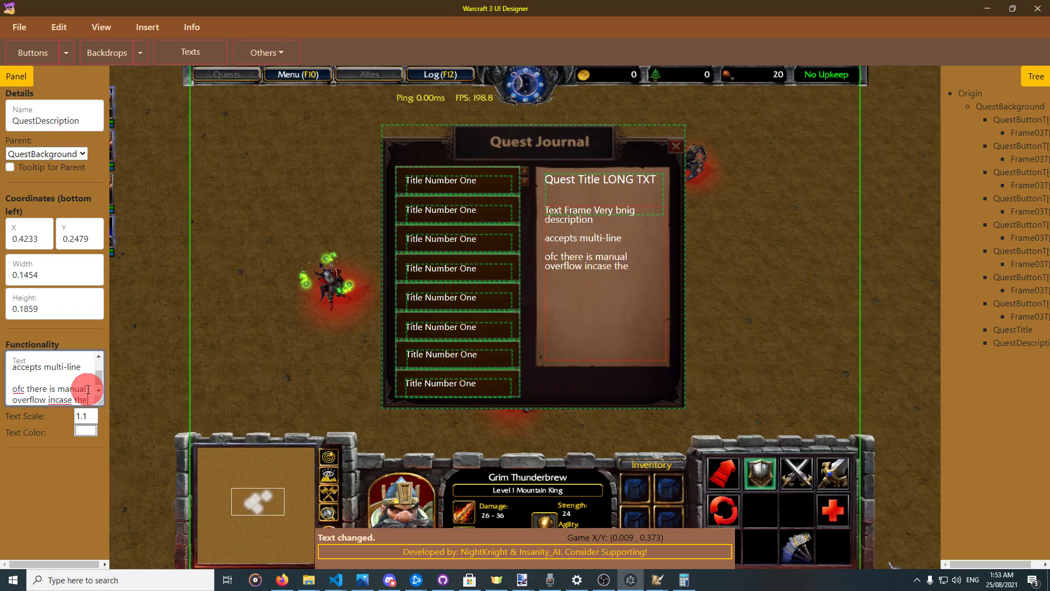
type(" text does not fit")
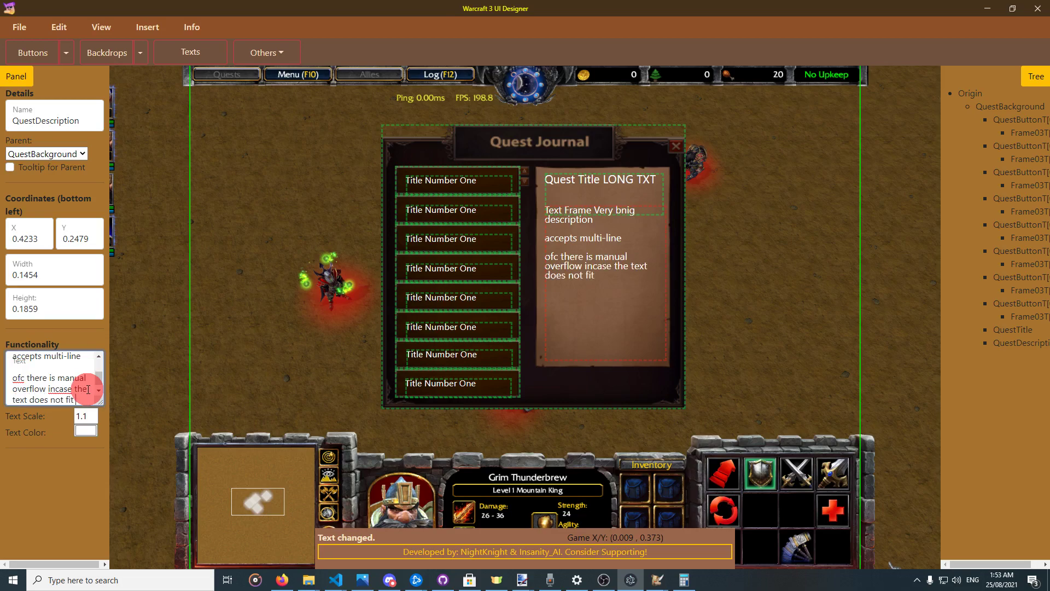
type(" the width")
Add the closing line "more multi-line. very nice!" to the description, separated by blank lines.
key("Return")
key("Return")
key("Return")
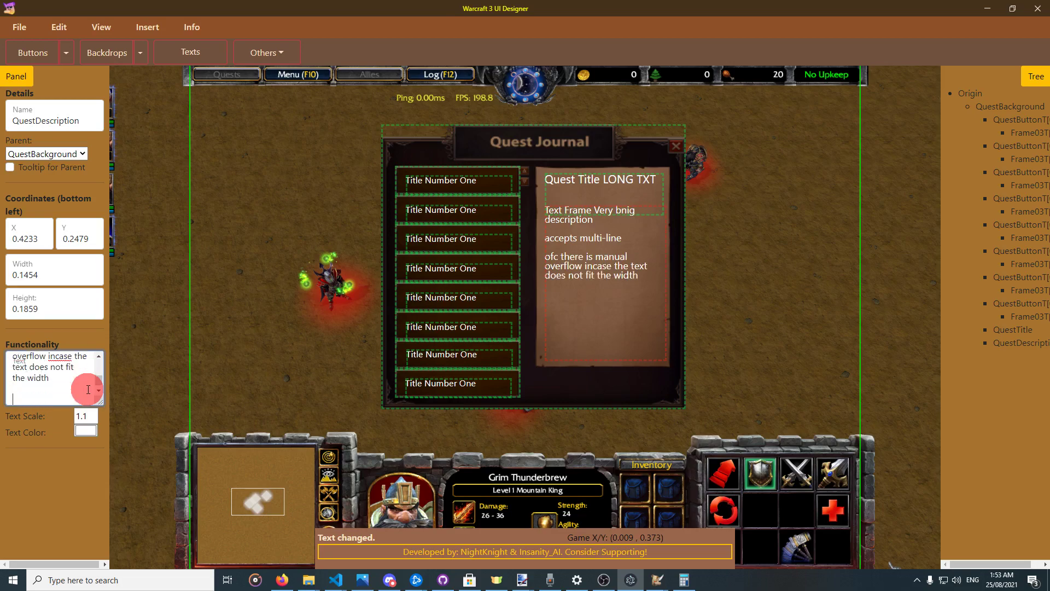
type("more multi-0")
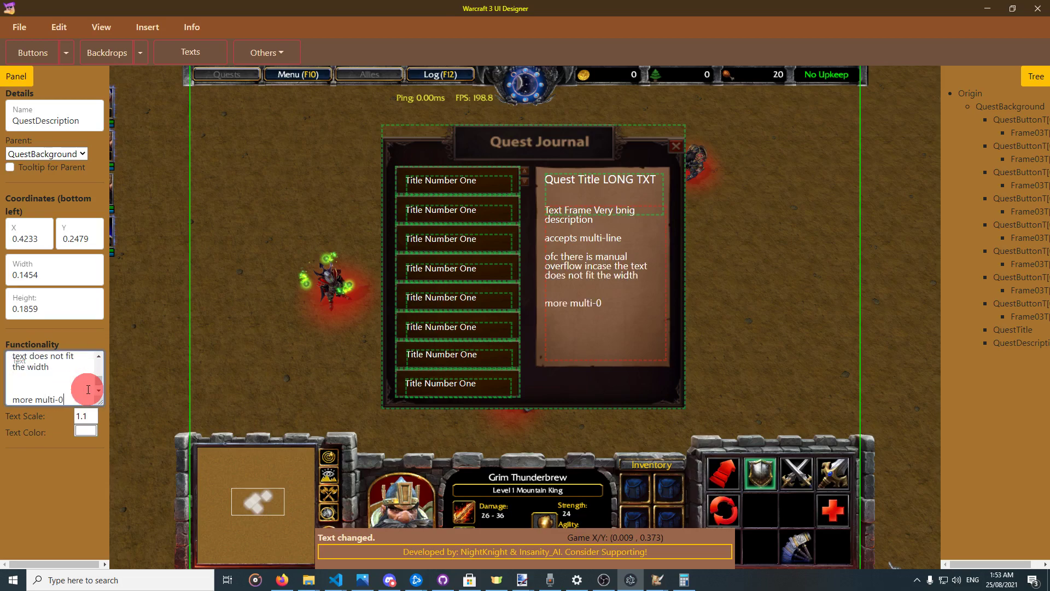
key("BackSpace")
type("line. very nice!")
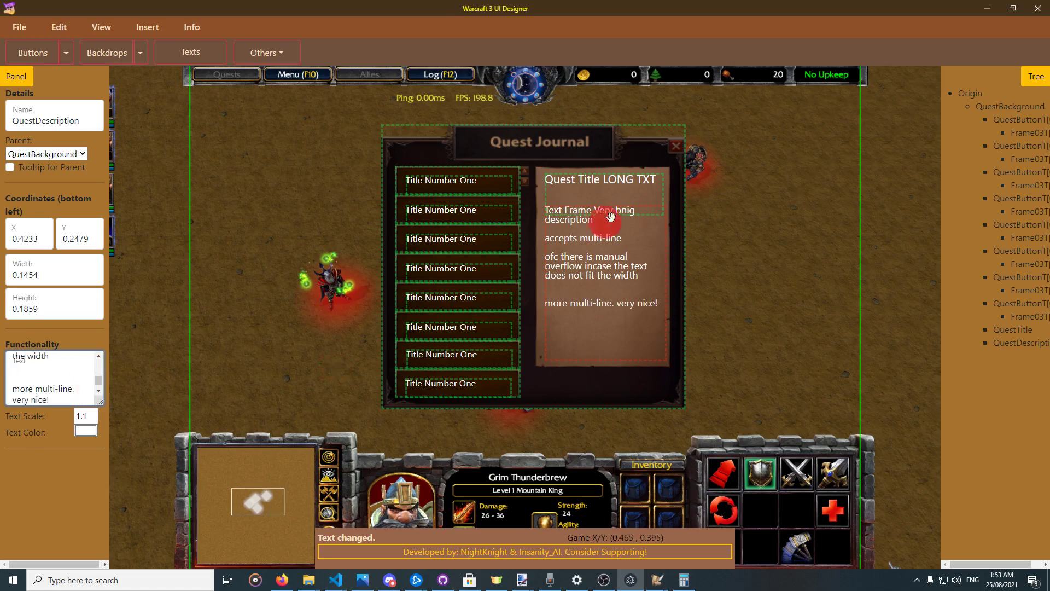
Add a button as a child of the quest background and place it outside the journal, beside the parchment.
left_click(678, 148)
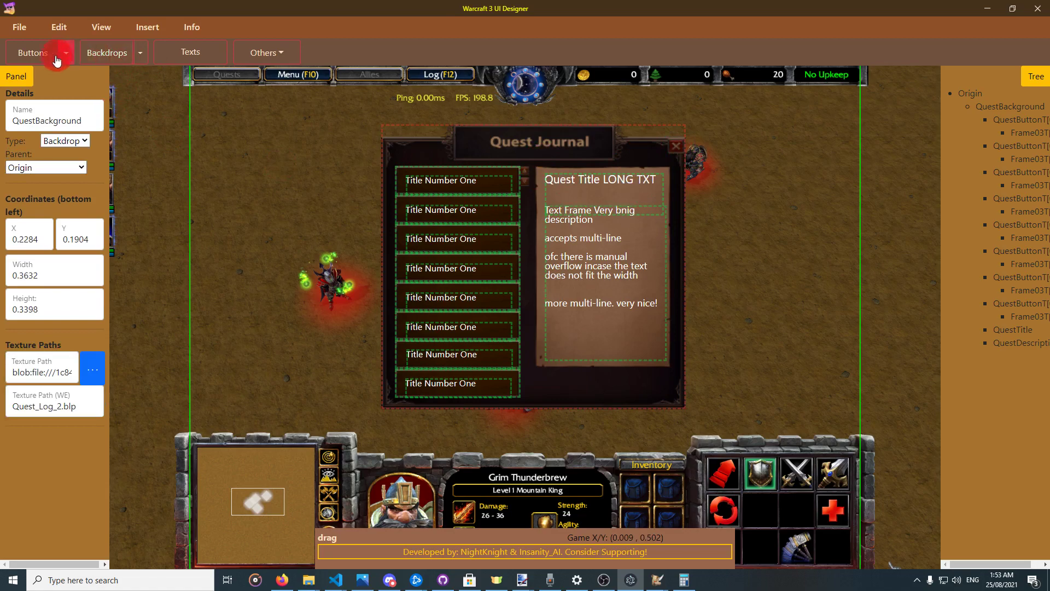
left_click(33, 53)
left_click_drag(458, 311, 771, 204)
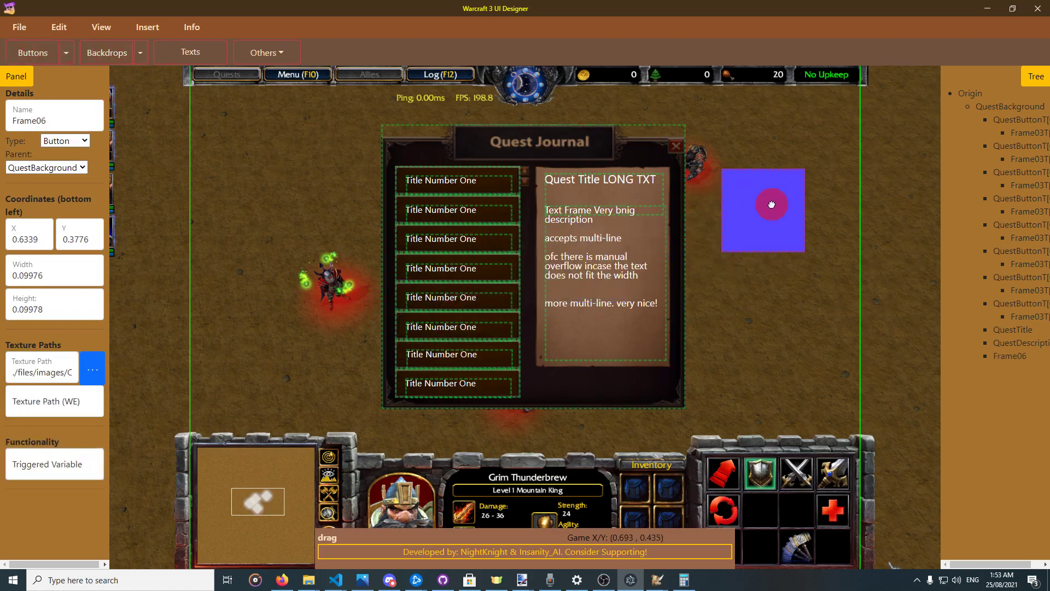
Set the new button's width and height to 0.02 each.
double_click(37, 276)
type("0.0")
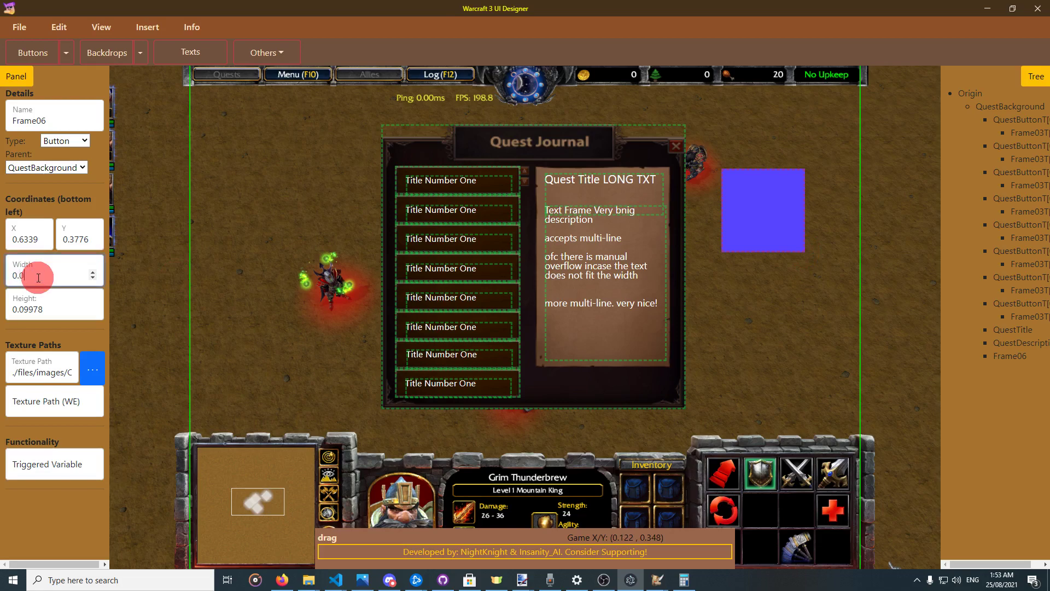
type("2")
key("Tab")
type("0.02")
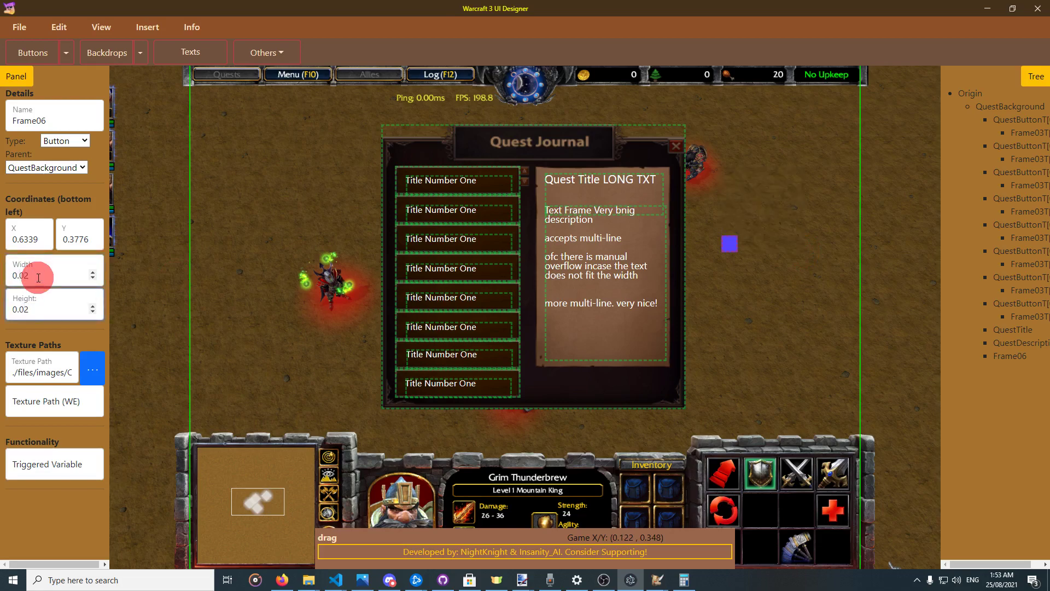
left_click(750, 357)
Fit the button over the journal's close X at about X 0.5720, Y 0.4944, sized about 0.01826 wide by 0.01761 high.
left_click(731, 244)
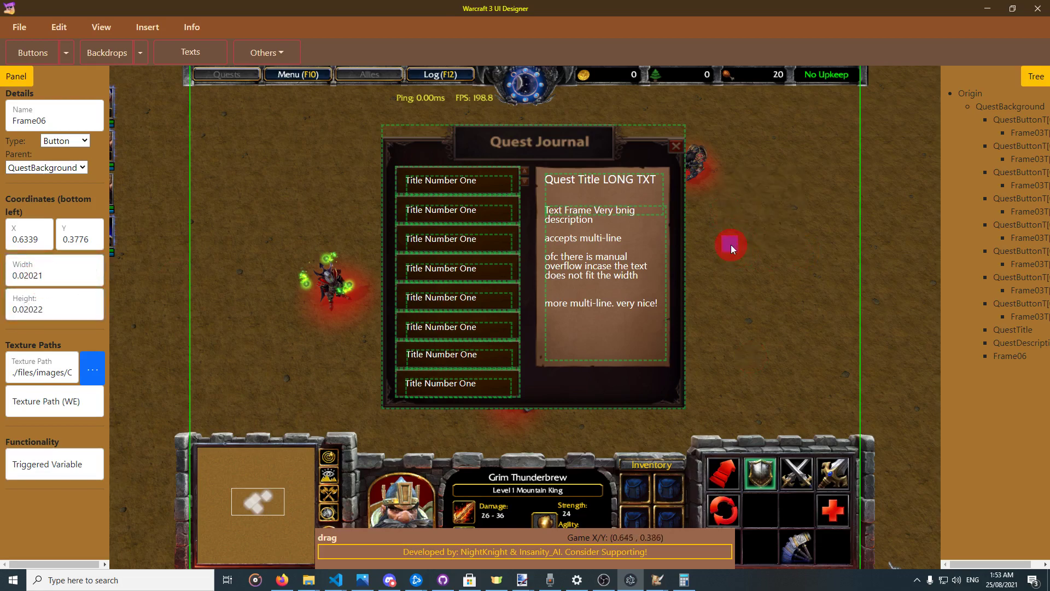
left_click_drag(730, 242, 678, 148)
mouse_move(683, 155)
left_mouse_down()
mouse_move(683, 143)
mouse_move(691, 149)
mouse_move(672, 150)
left_mouse_up()
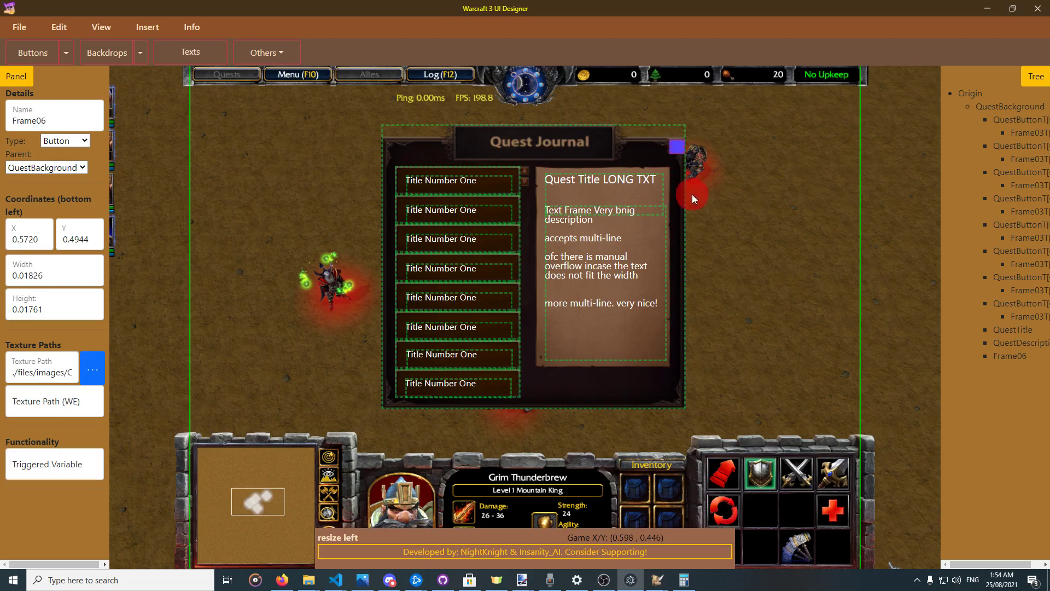
Load the ExitQuestLog image from the Quest Log folder as the close button's texture.
left_click(86, 369)
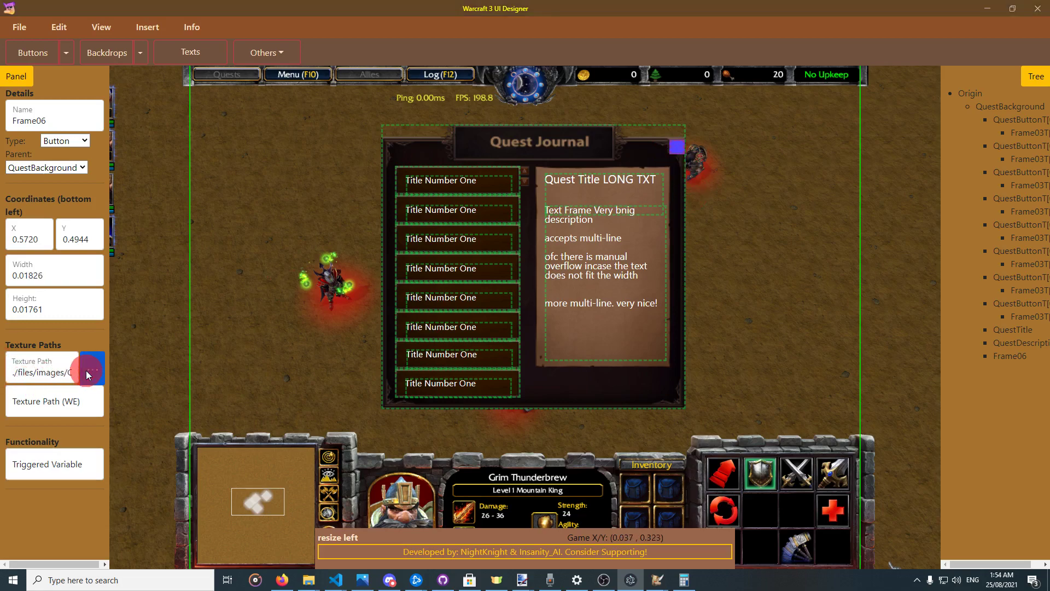
left_click(155, 101)
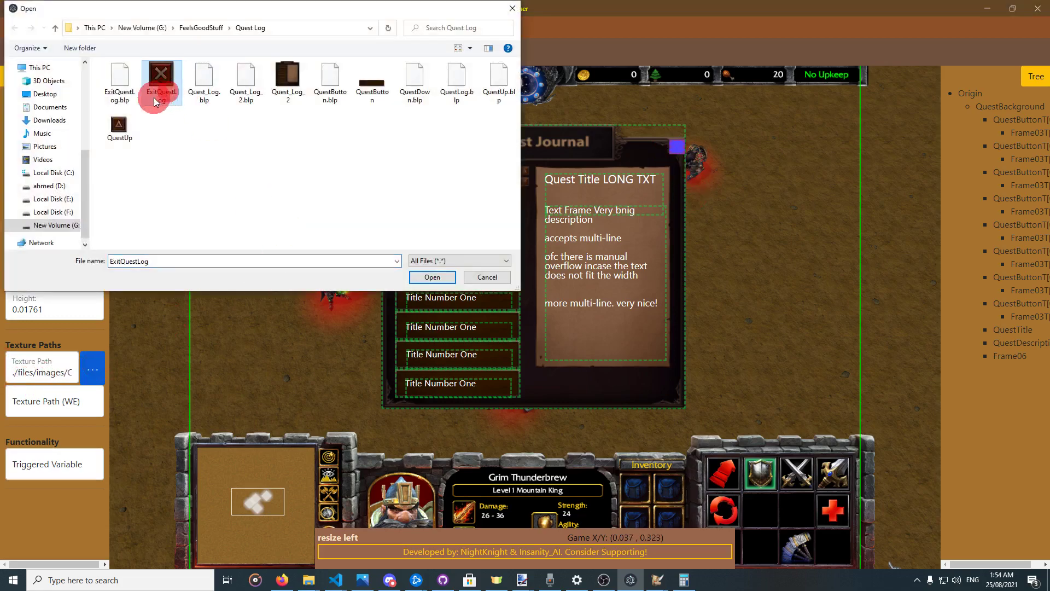
left_click(115, 97)
left_click(115, 97)
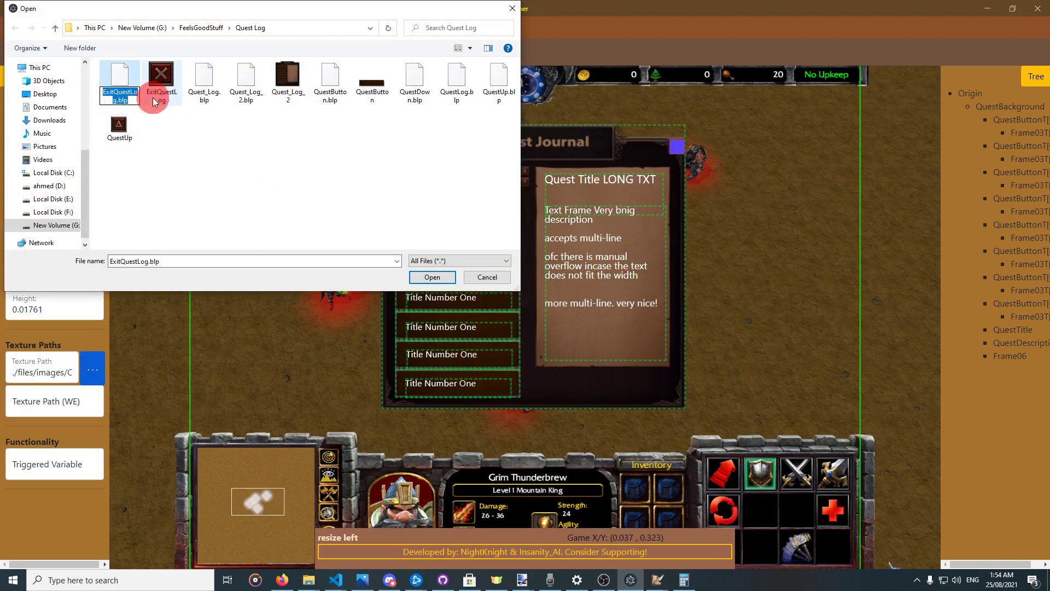
left_click(155, 101)
left_click(432, 278)
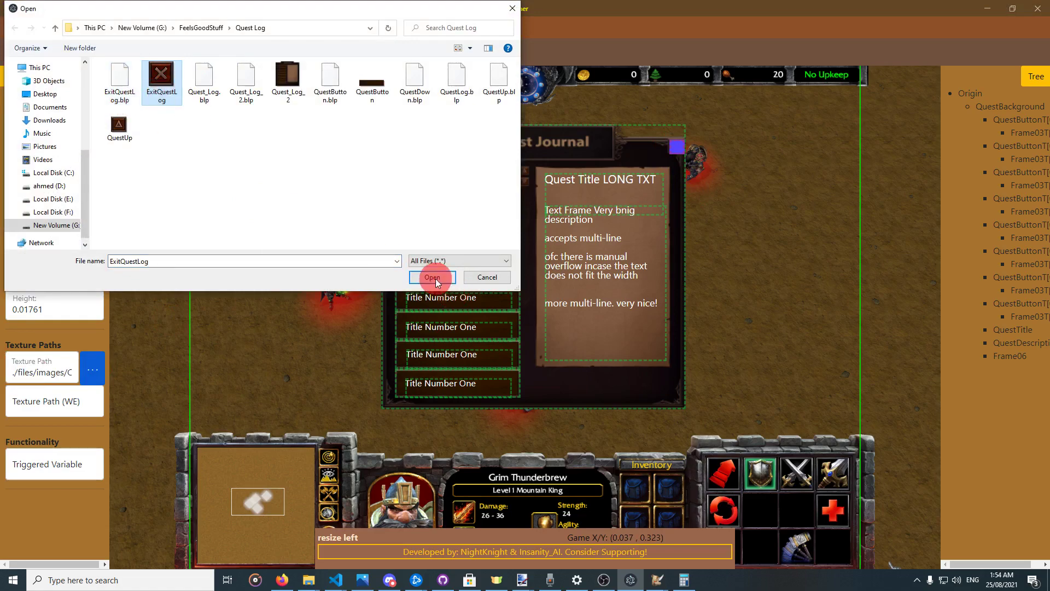
Set the close button's World Editor texture path to ExitQuestLog.blp.
left_click(75, 410)
type("ExitQuestLog.blp")
left_click(92, 417)
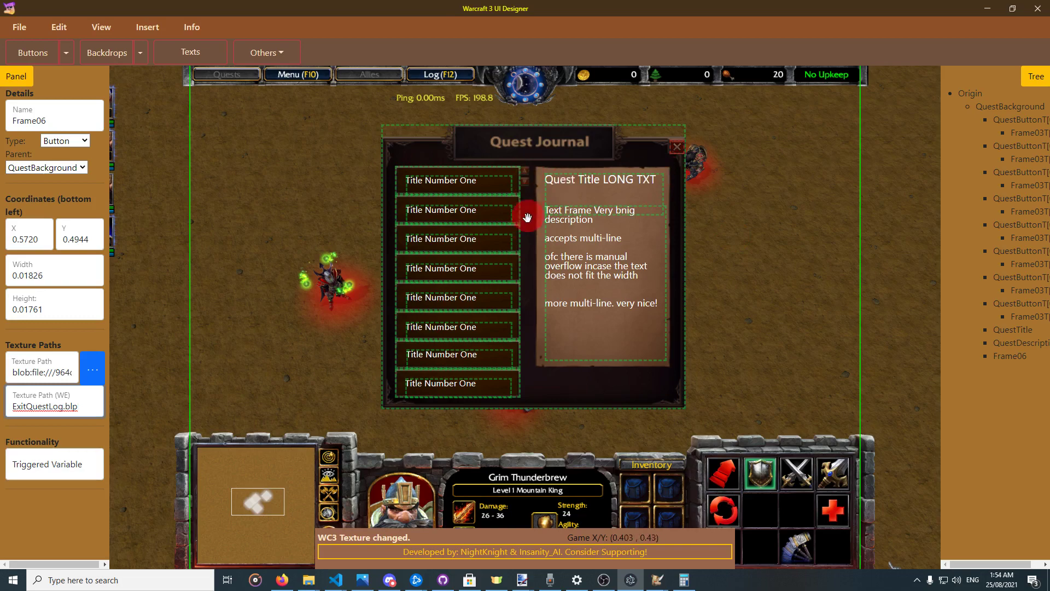
left_click(562, 157)
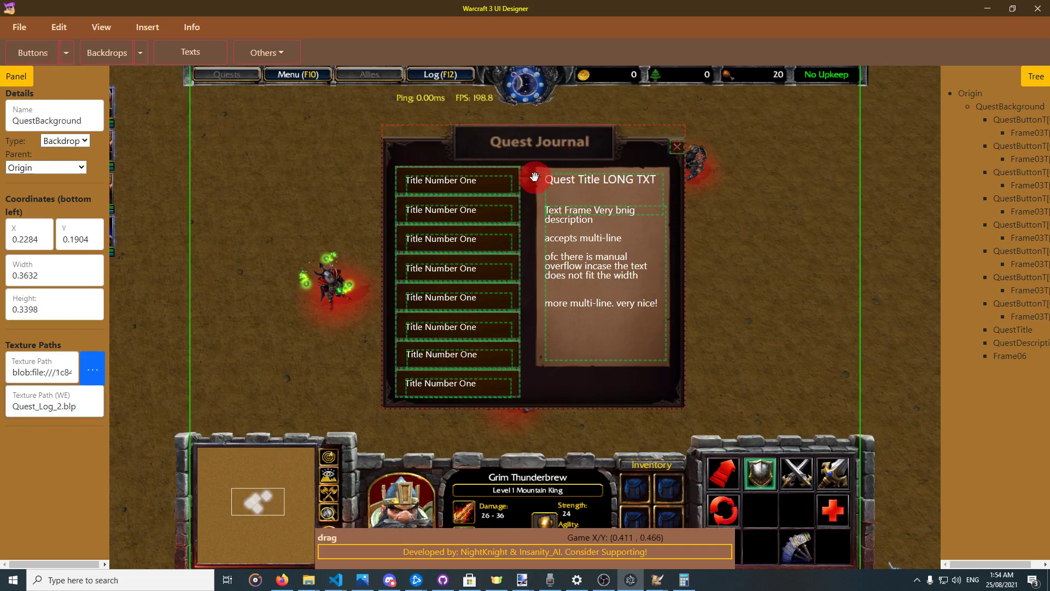
left_click(108, 54)
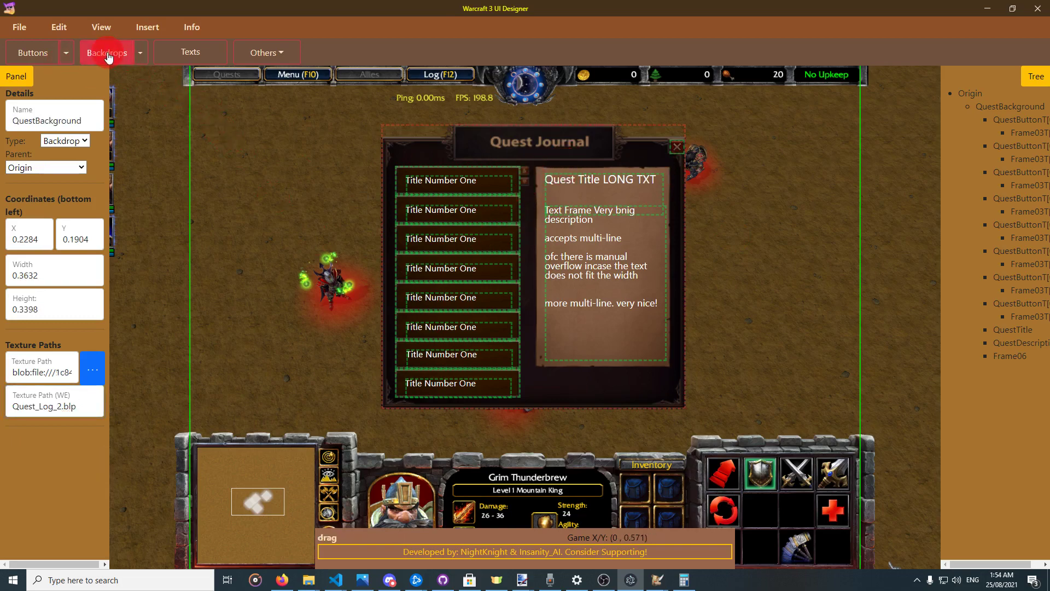
right_click(442, 325)
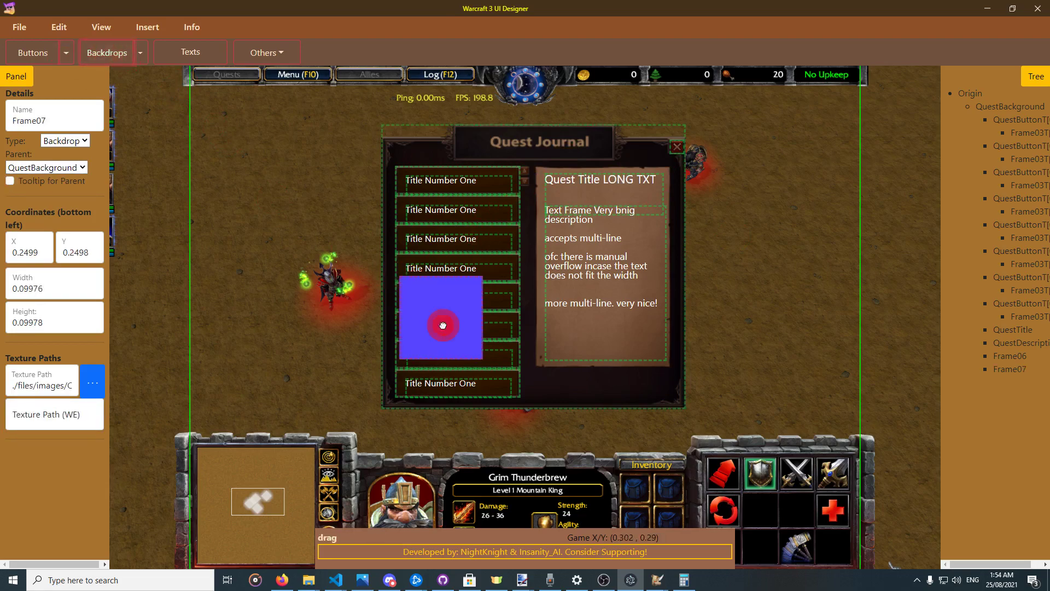
left_click(464, 334)
Add a button under Origin and place it outside the journal at about X 0.0849, Y 0.2478.
left_click(43, 59)
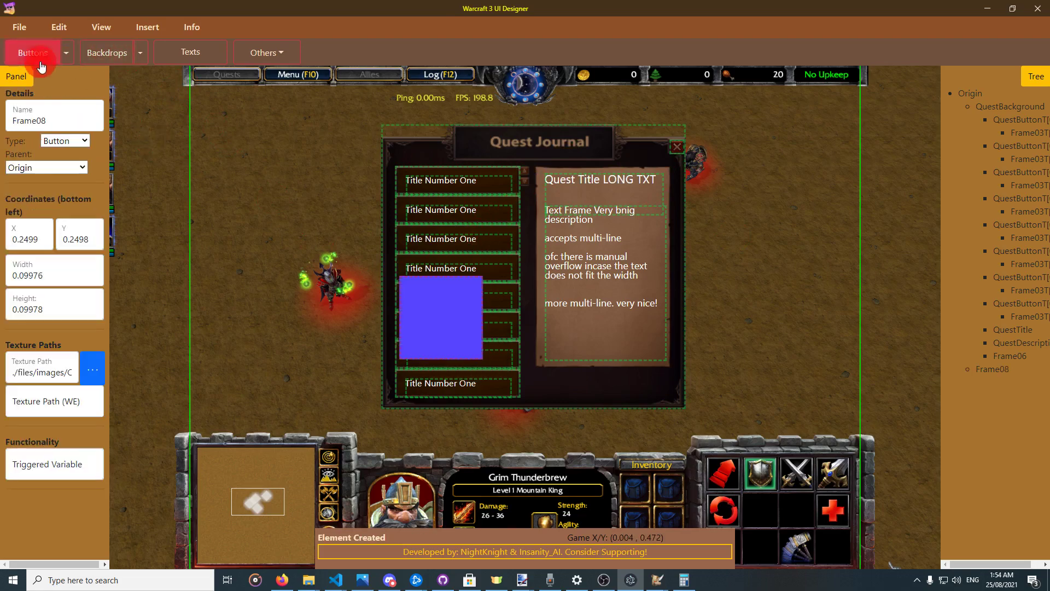
left_click_drag(460, 339, 321, 336)
Load the QuestUp image as the new button's texture and set its World Editor texture path to QuestUp.blp.
left_click(94, 367)
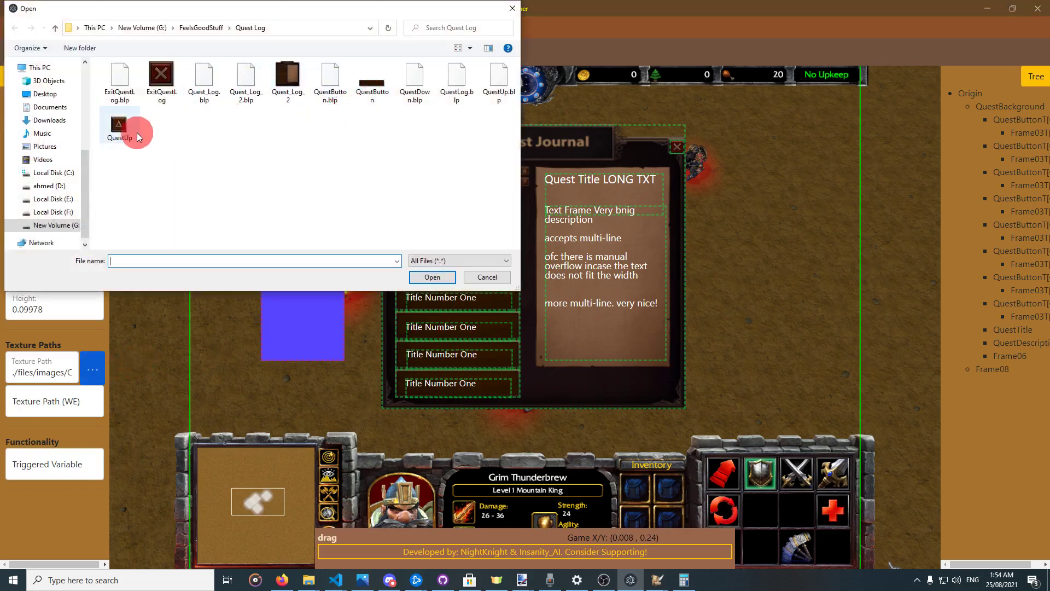
left_click(121, 130)
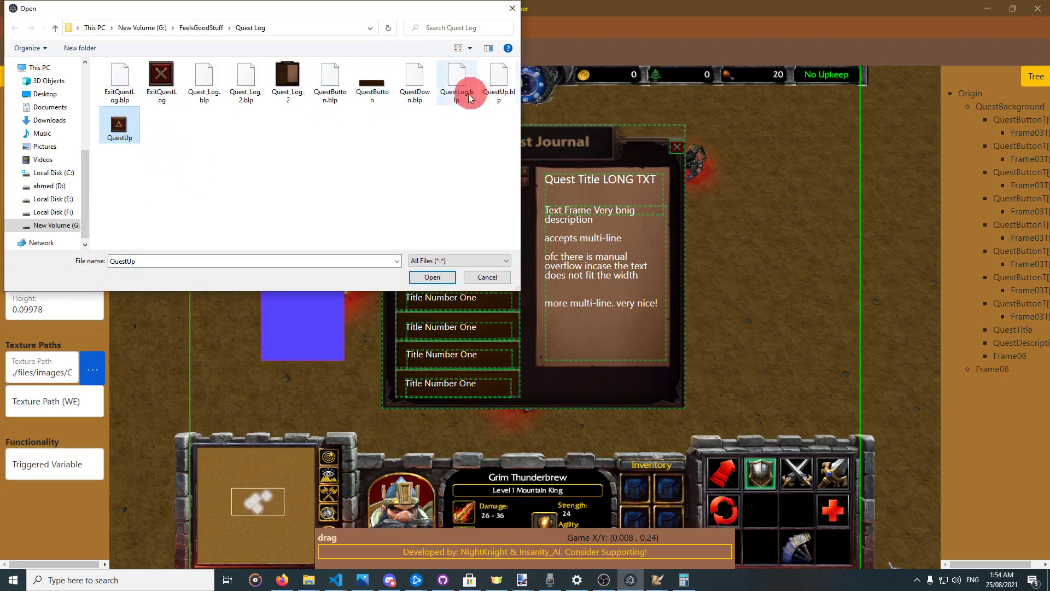
left_click(497, 94)
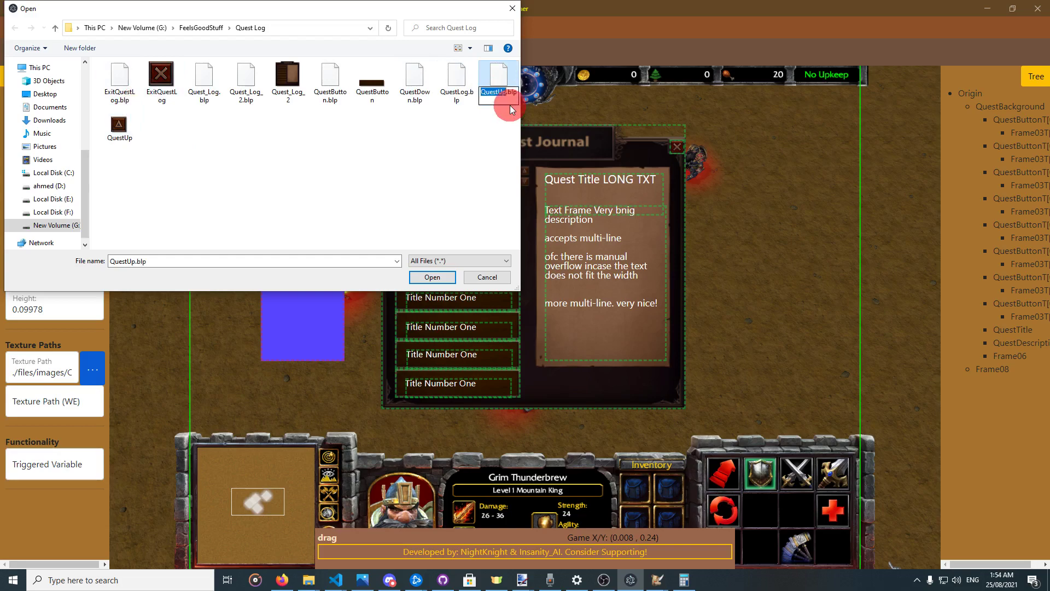
key("ctrl+z")
key("ctrl+c")
left_click(116, 123)
left_click(431, 277)
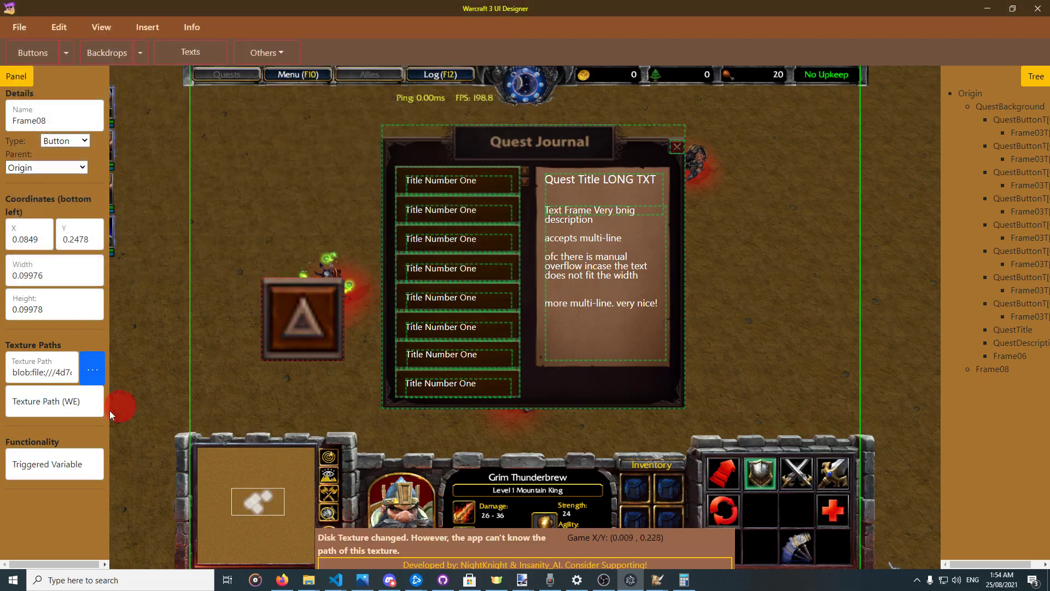
left_click(61, 400)
key("ctrl+v")
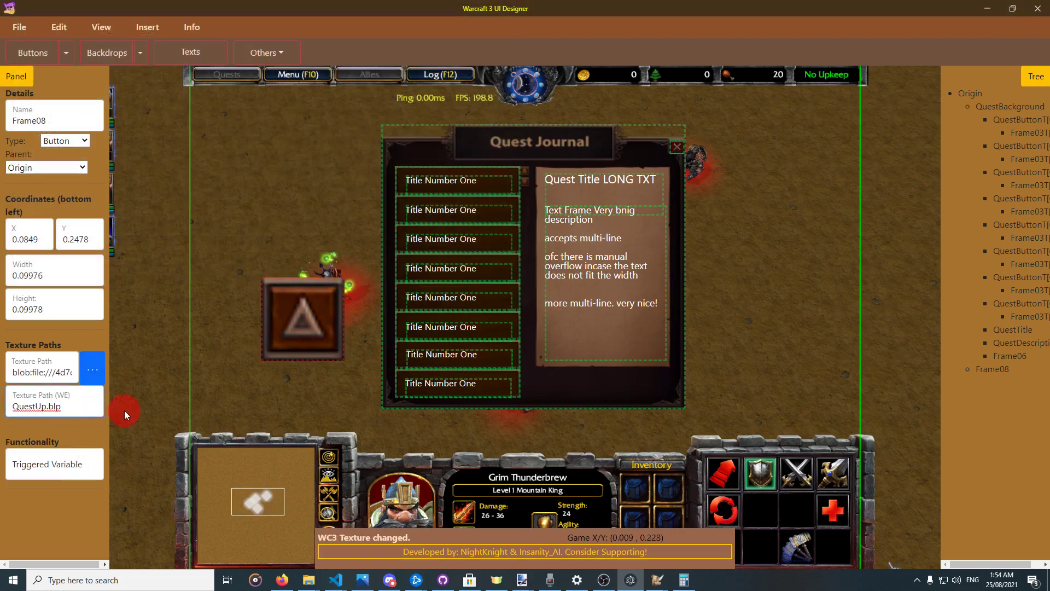
Fit the QuestUp button over the journal's up arrow at about X 0.3946, Y 0.4637, sized about 0.01500 wide by 0.01696 high.
left_click(327, 339)
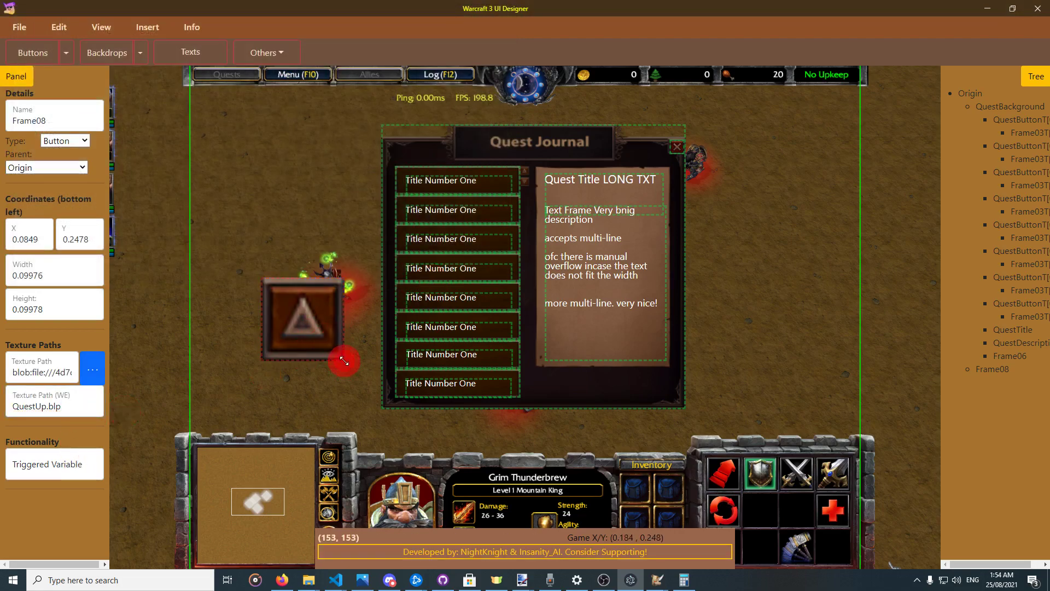
left_click_drag(343, 360, 535, 178)
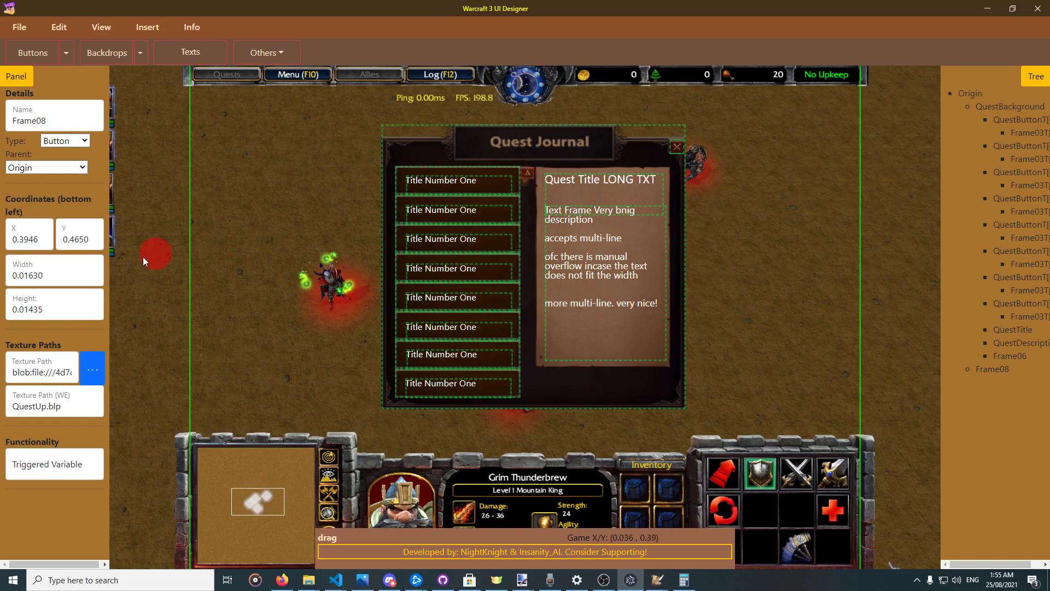
left_click(70, 276)
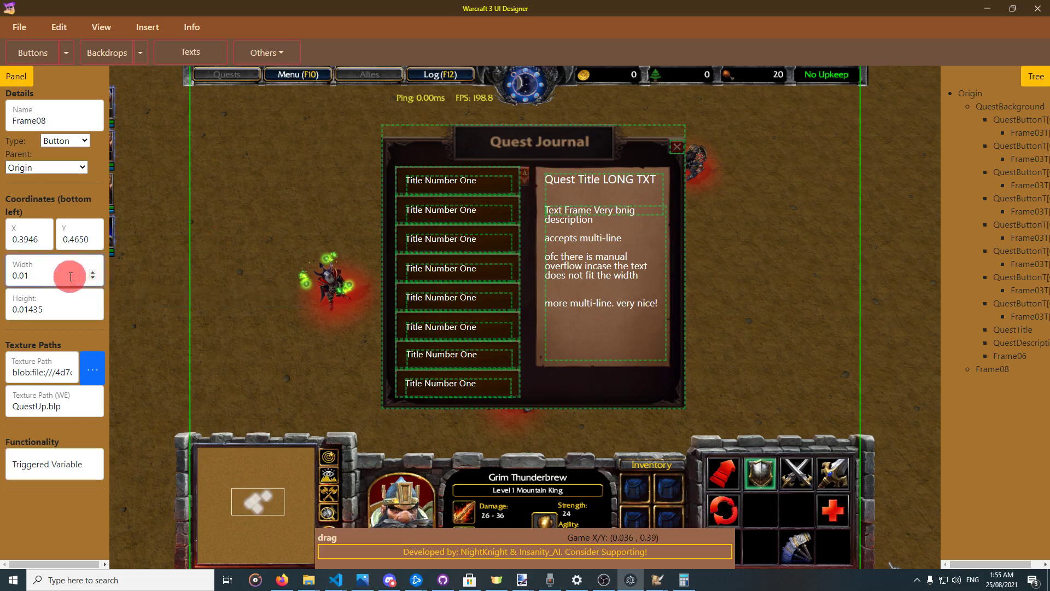
left_click(70, 304)
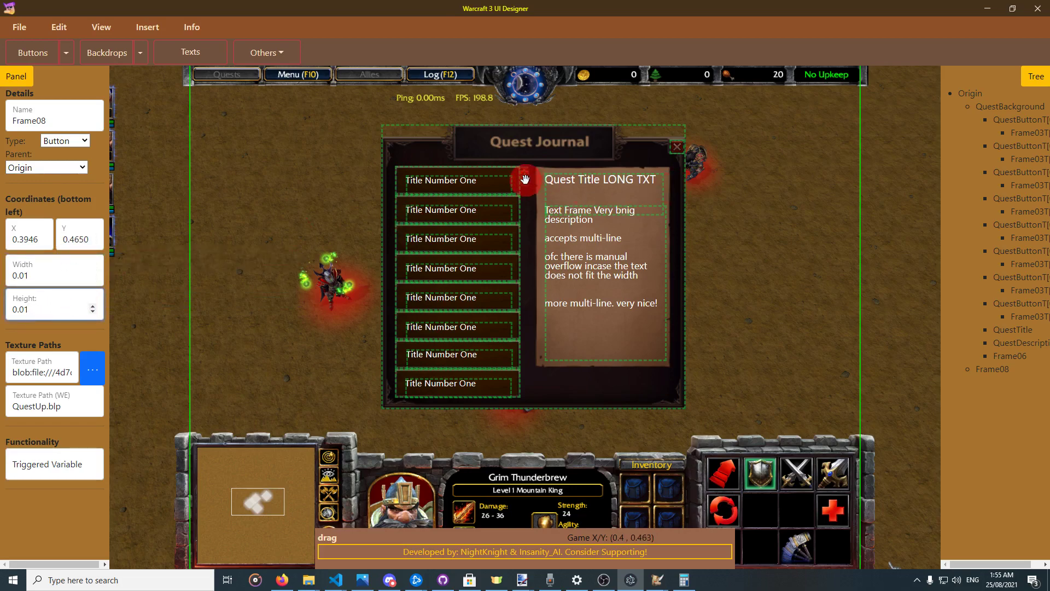
left_click_drag(524, 178, 526, 181)
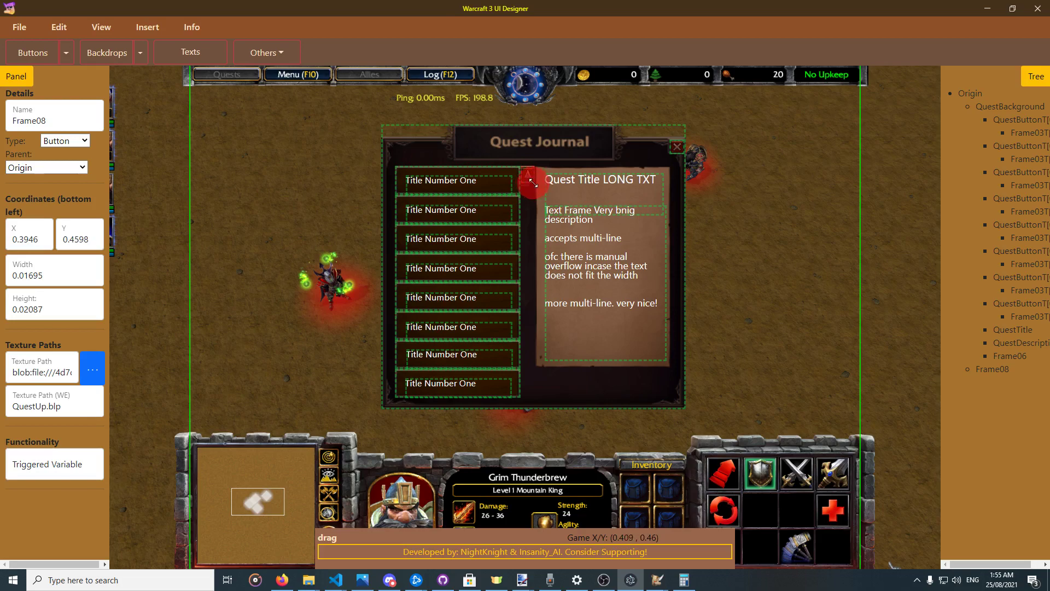
left_click_drag(533, 183, 529, 178)
Delete the QuestUp button from the journal's up arrow.
right_click(529, 178)
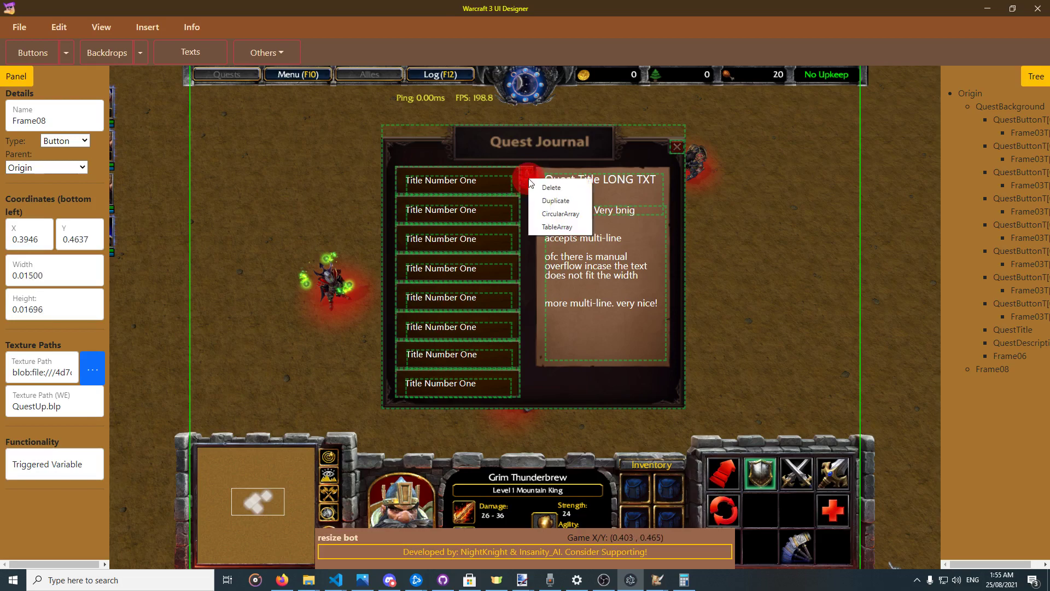
left_click(541, 185)
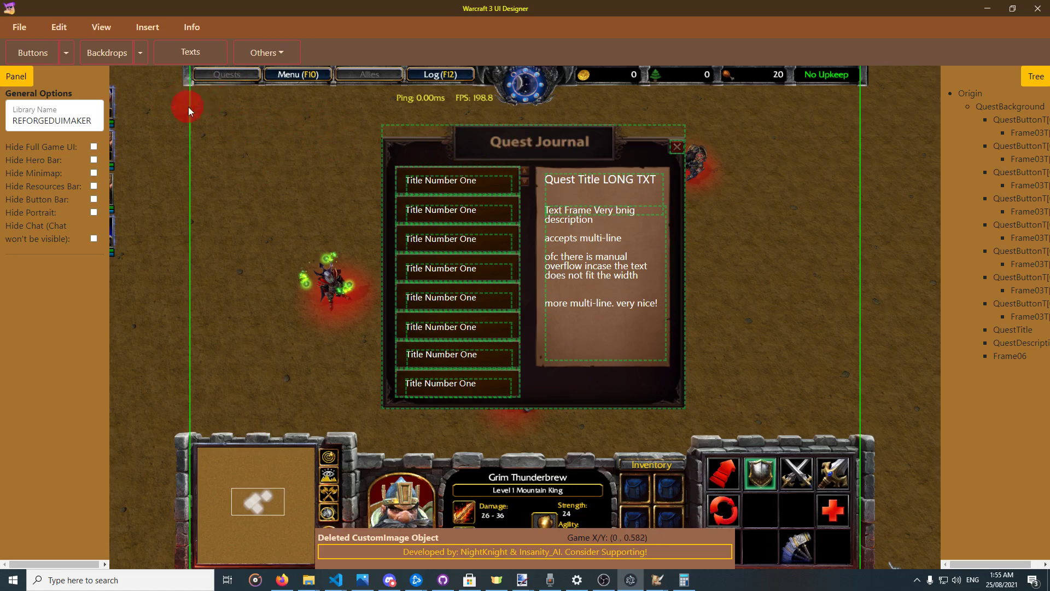
left_click(199, 67)
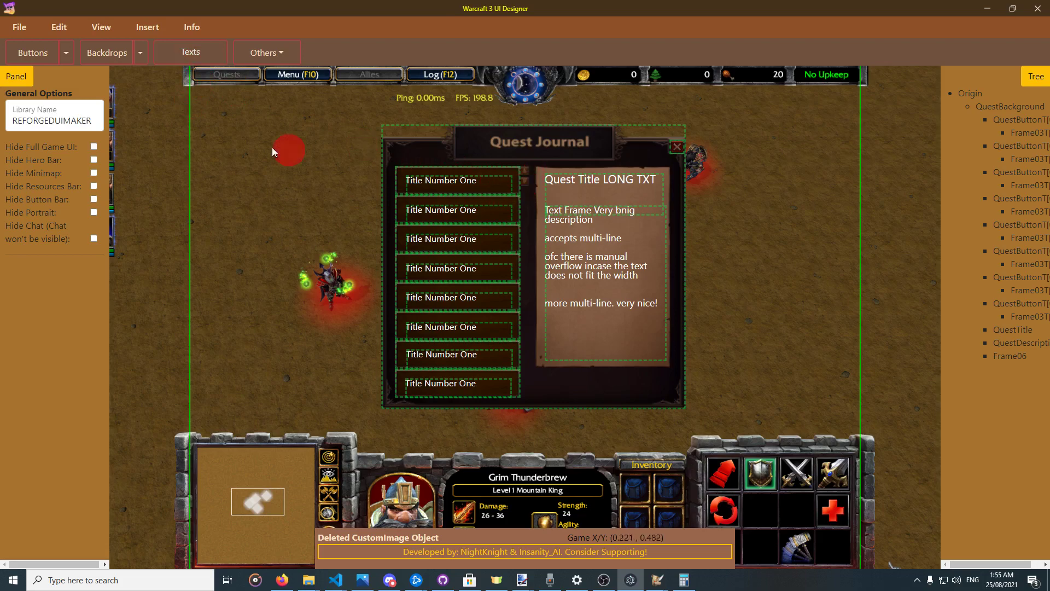
Add a backdrop outside the journal and overlay an invisible child button on it at about X 0.0380, Y 0.3724.
left_click(112, 59)
left_click_drag(452, 307, 276, 204)
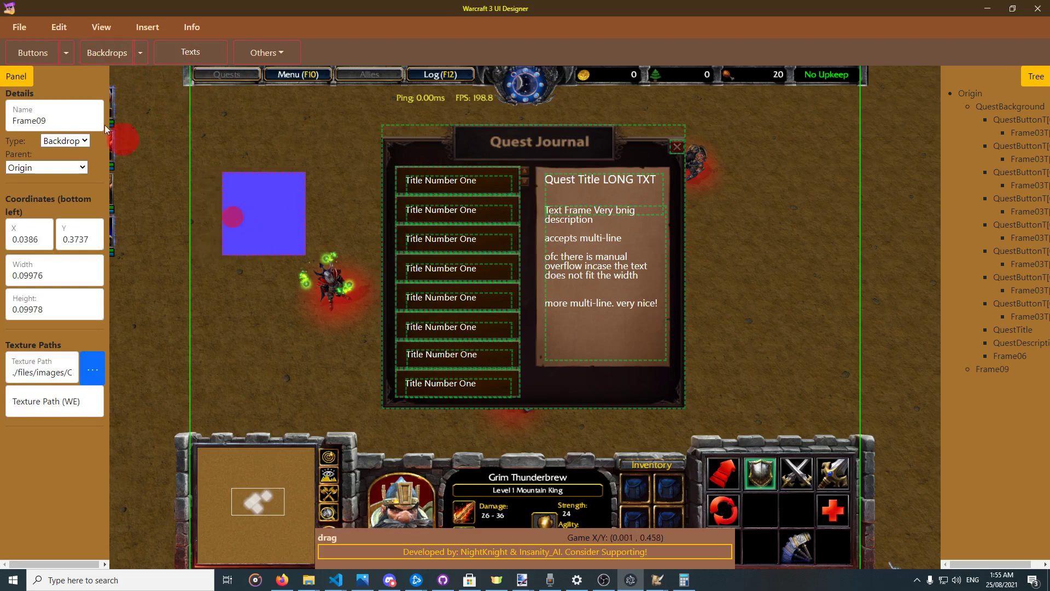
left_click(65, 53)
left_click(92, 133)
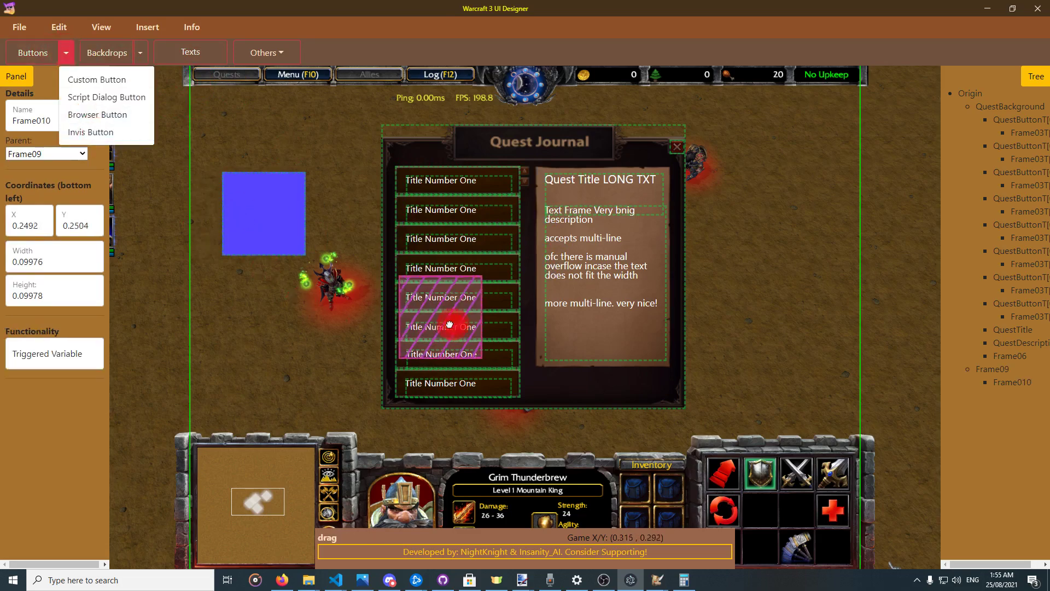
left_click_drag(444, 328, 277, 221)
left_click(275, 347)
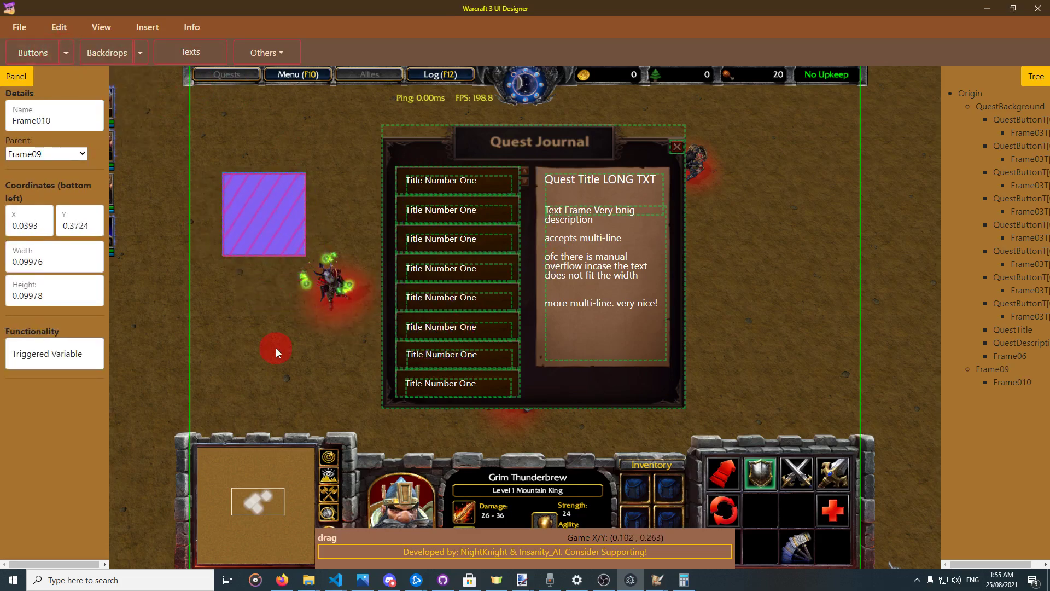
left_click_drag(504, 224, 526, 176)
left_click(260, 206)
mouse_move(277, 225)
left_mouse_down()
mouse_move(276, 303)
mouse_move(265, 234)
left_mouse_up()
left_click(274, 219)
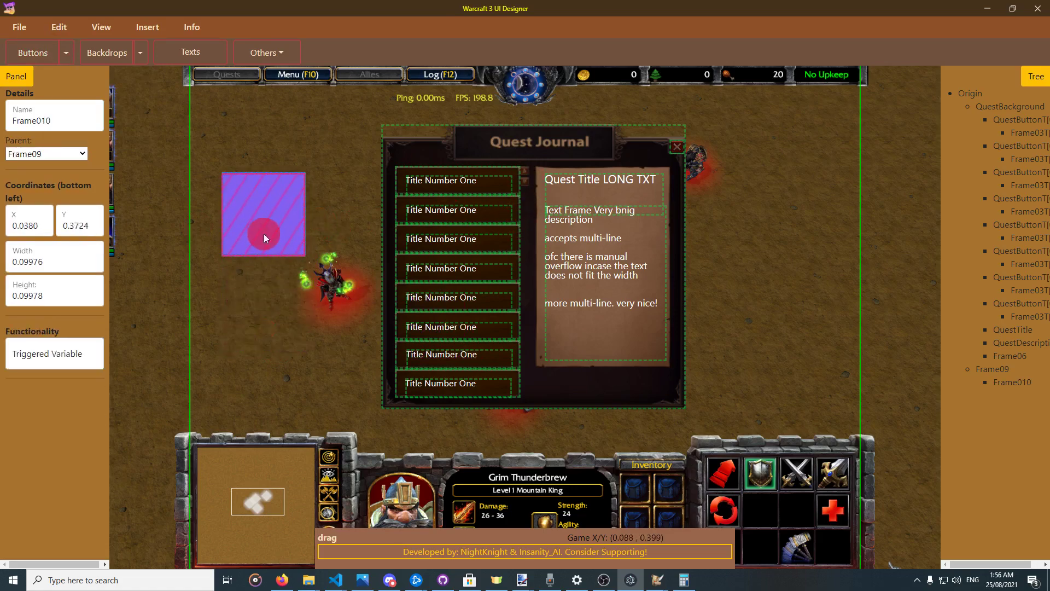
left_click(33, 53)
left_click_drag(427, 324, 269, 340)
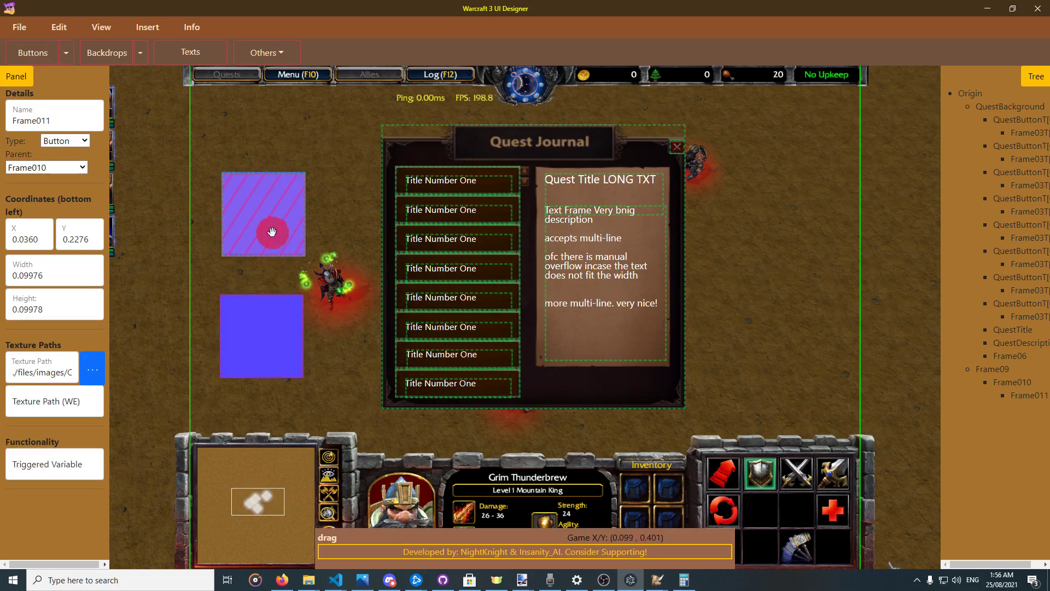
right_click(257, 317)
left_click(281, 327)
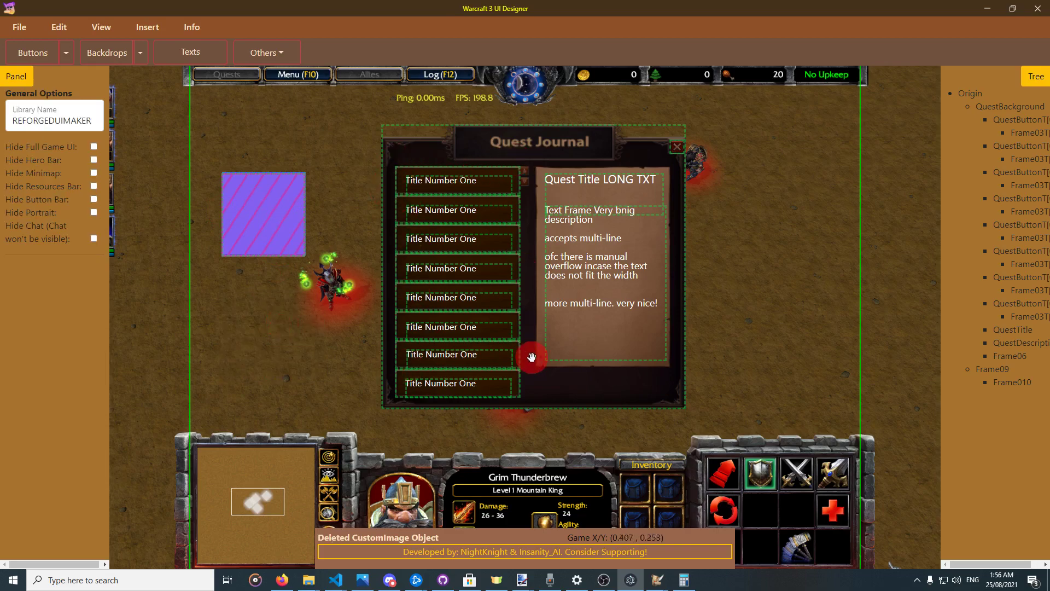
Move the invisible button off the plain backdrop and delete both the backdrop and the button.
left_click_drag(277, 221, 277, 300)
right_click(276, 228)
left_click(290, 235)
right_click(270, 300)
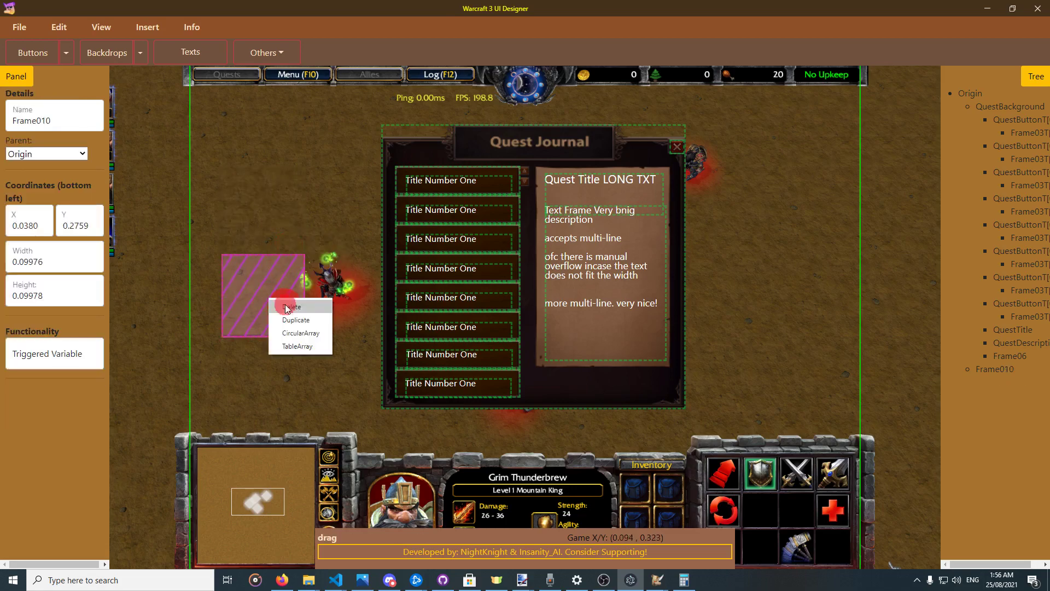
left_click(290, 306)
Add a backdrop beside the journal with the Quest_Log_2 image as texture, enlarged to about 0.2778 wide by 0.3143 high.
left_click(107, 53)
left_click_drag(455, 336, 275, 275)
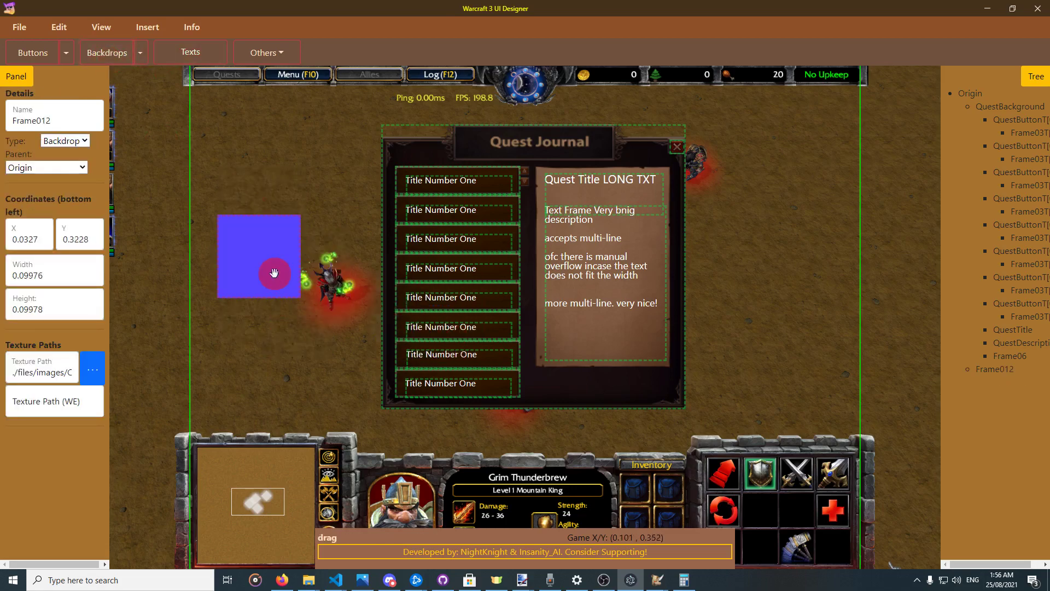
left_click(82, 362)
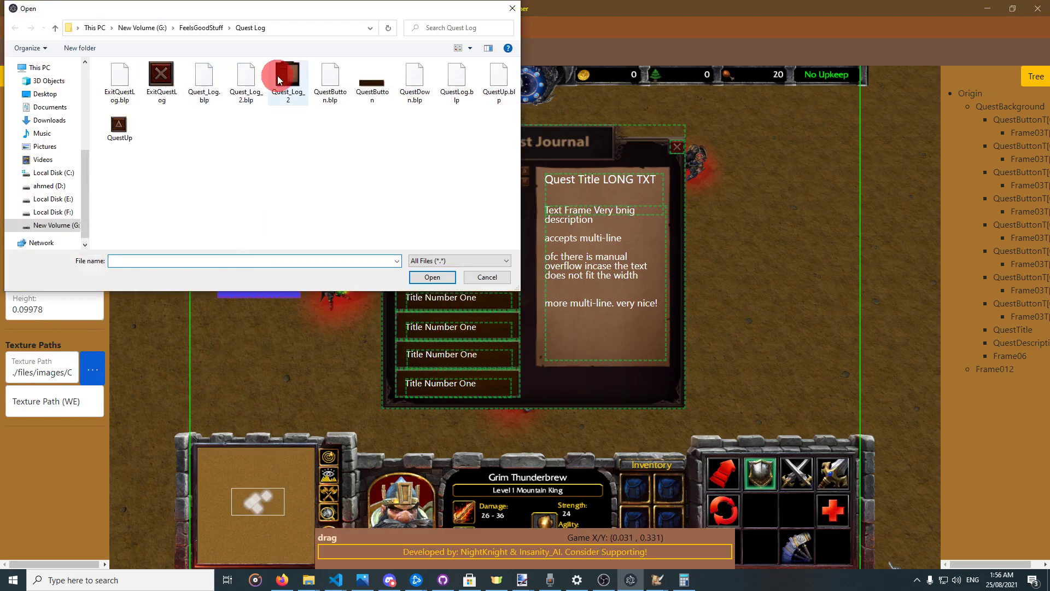
double_click(277, 76)
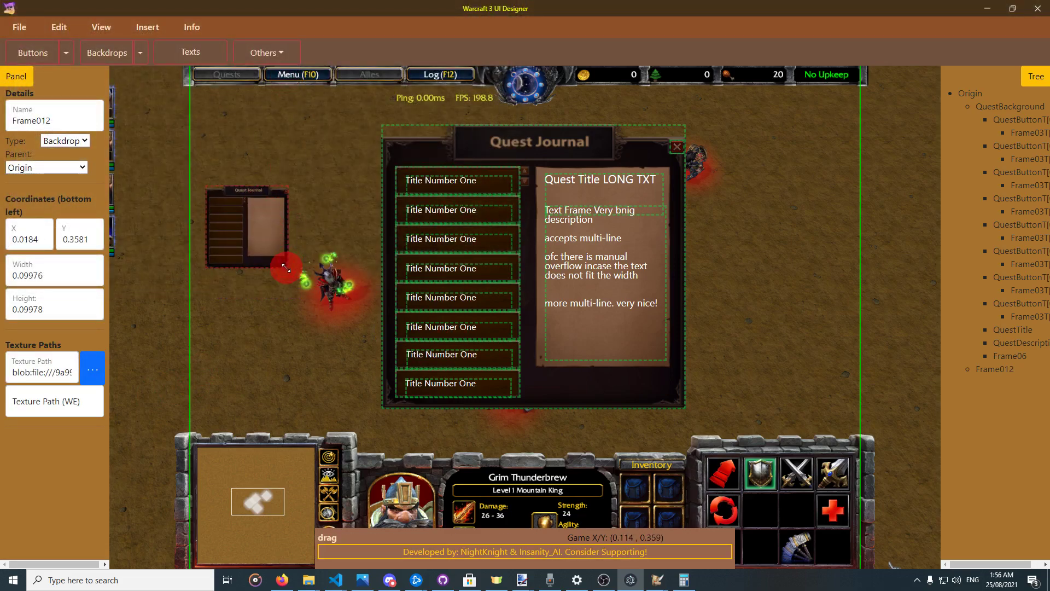
left_click_drag(287, 267, 437, 448)
Add an invisible button over the second journal's first quest row, sized about 0.1148 wide by 0.03000 high.
left_click(65, 53)
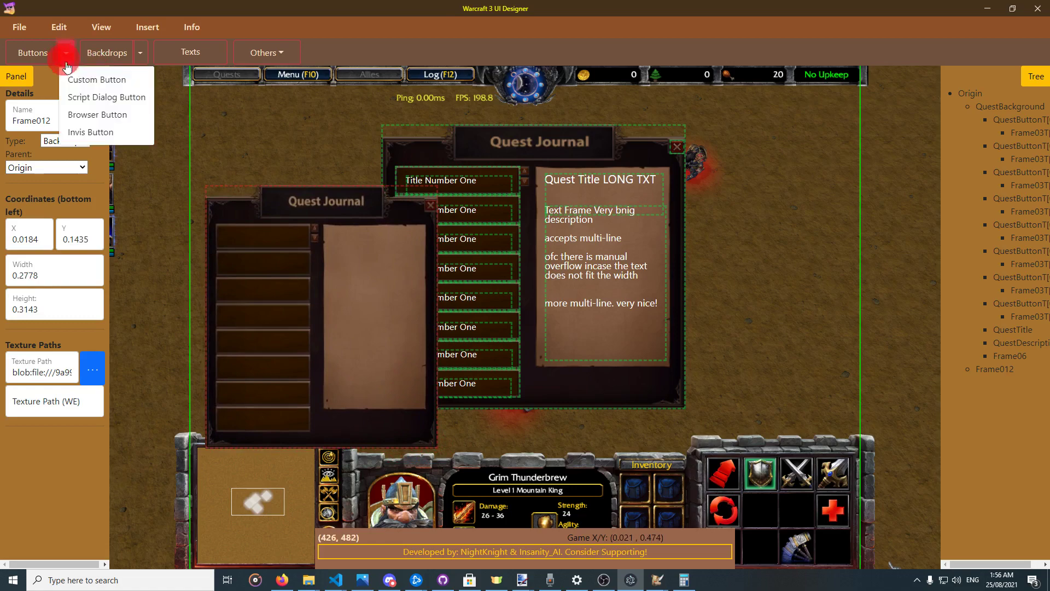
left_click(104, 138)
left_click_drag(441, 317, 297, 310)
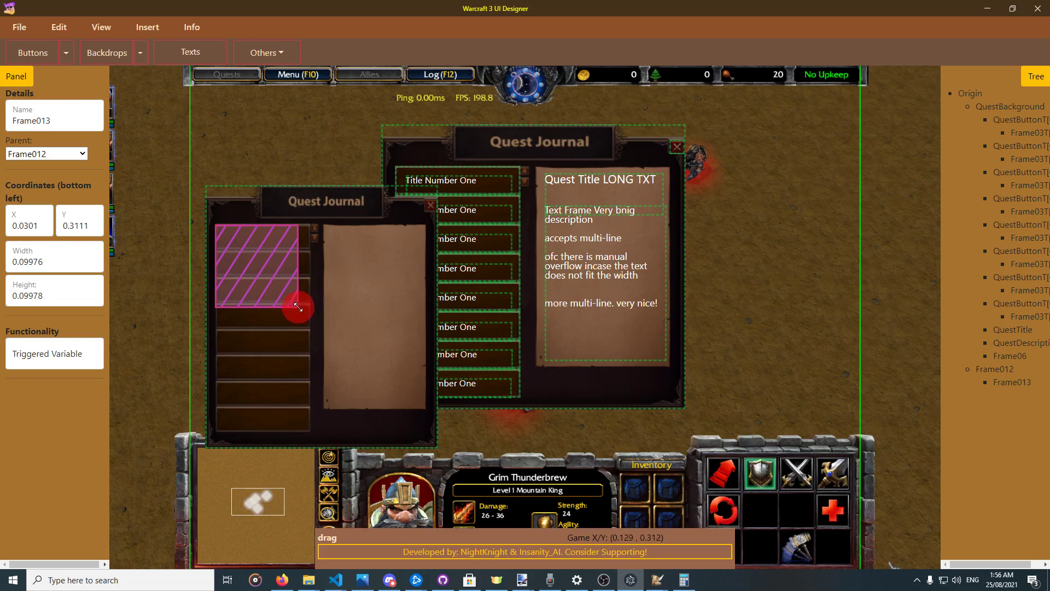
left_click_drag(298, 307, 307, 244)
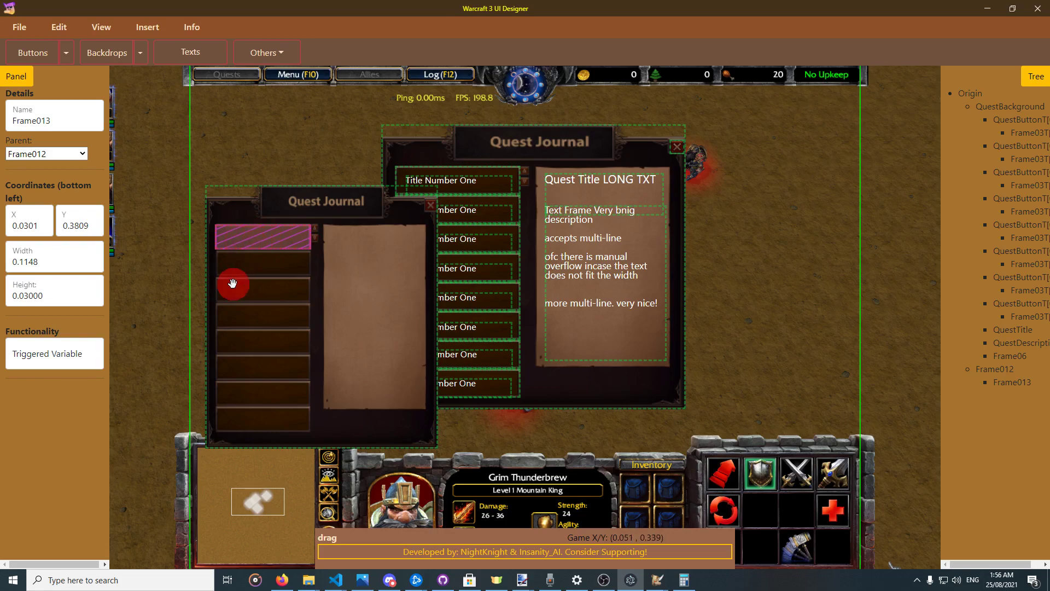
mouse_move(281, 242)
left_mouse_down()
mouse_move(268, 242)
mouse_move(489, 172)
mouse_move(364, 221)
mouse_move(284, 237)
left_mouse_up()
Delete the invisible row button and the second journal backdrop.
right_click(284, 238)
left_click(303, 246)
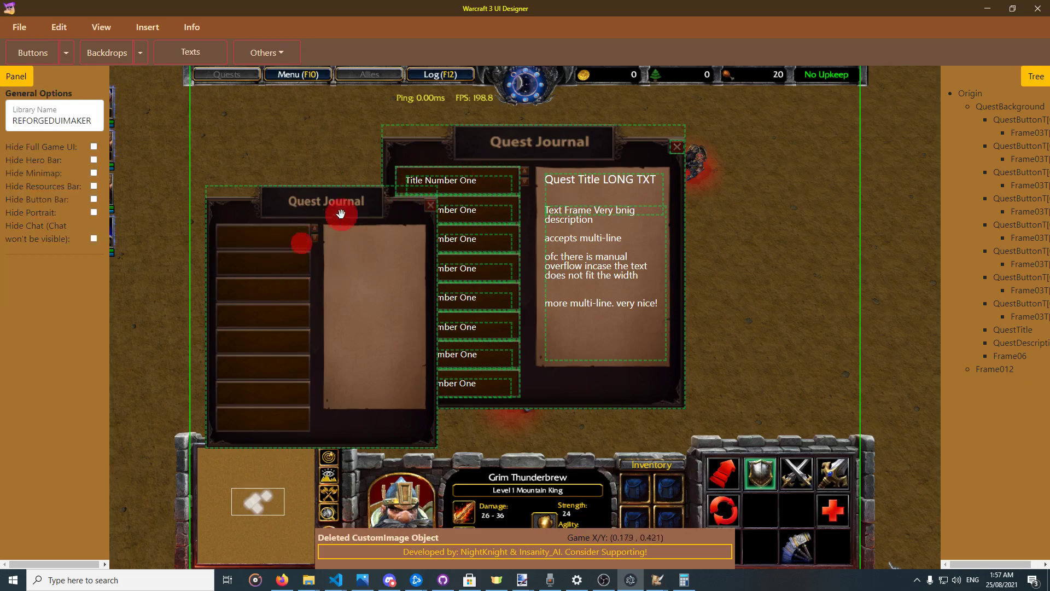
right_click(317, 200)
left_click(335, 209)
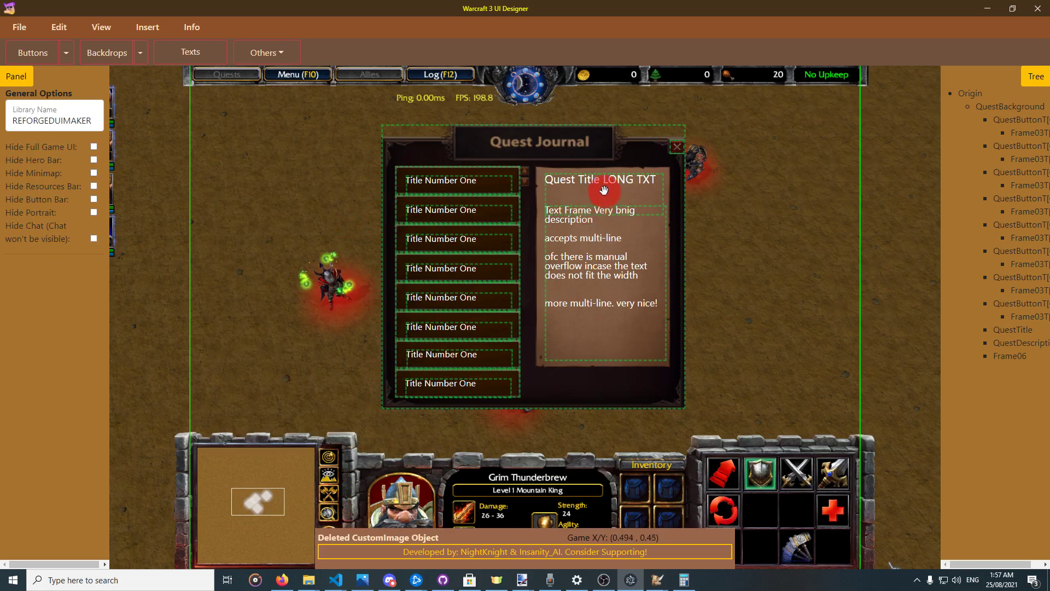
Rename the journal's close button as CloseButton.
left_click(677, 149)
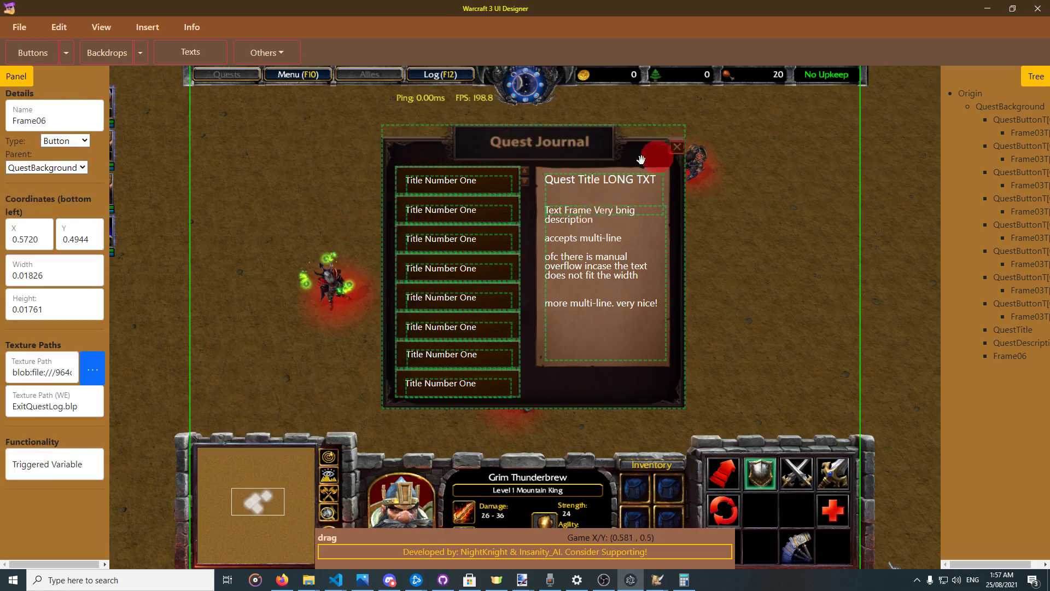
left_click_drag(82, 119, 12, 129)
type("Close")
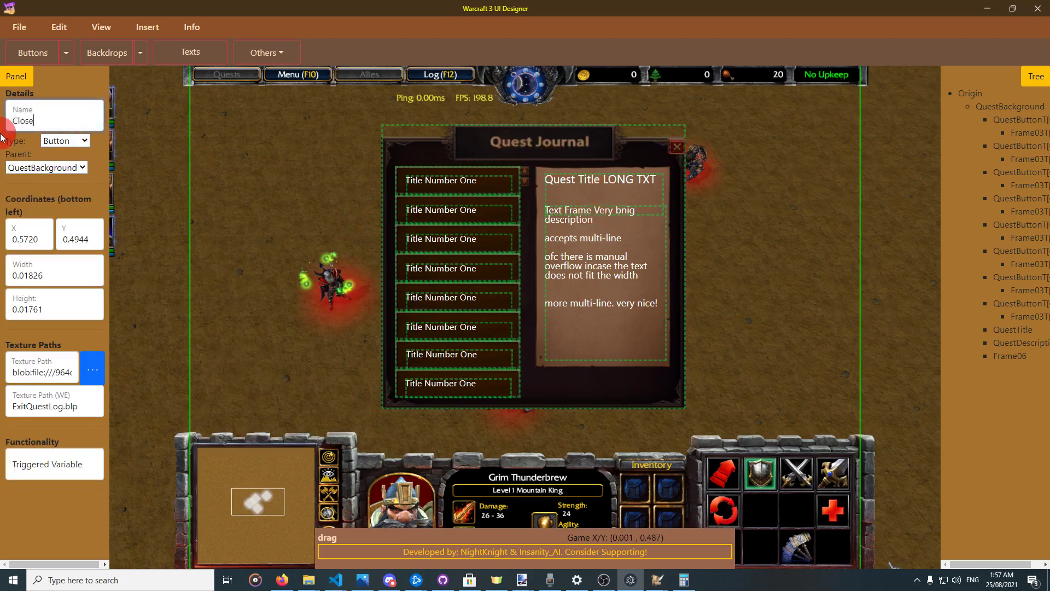
type("Button")
key("Return")
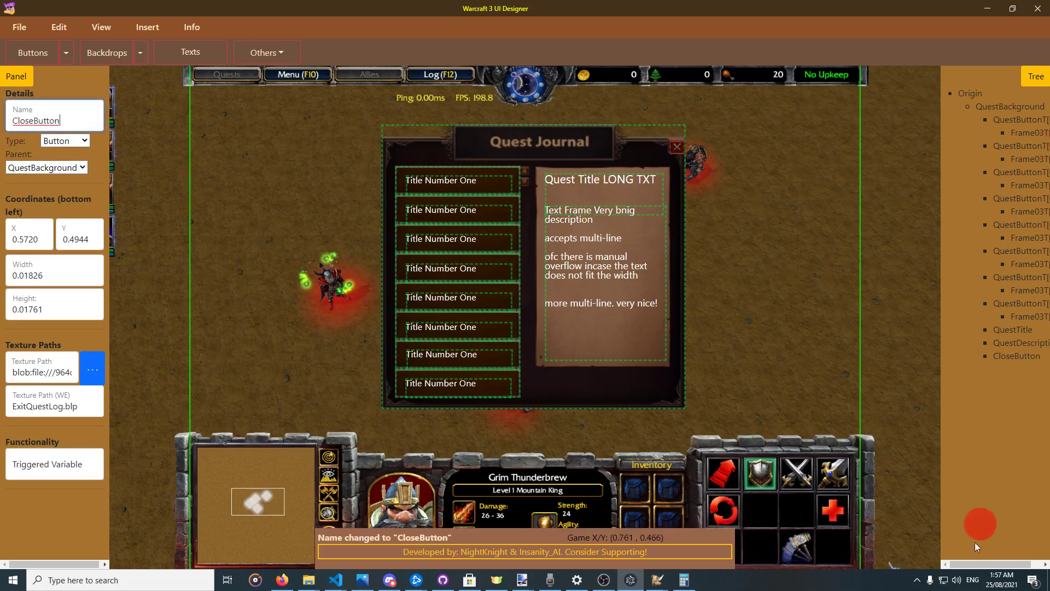
Delete the title texts from quest rows two through eight, keeping only the first row's title.
left_click_drag(973, 563, 986, 561)
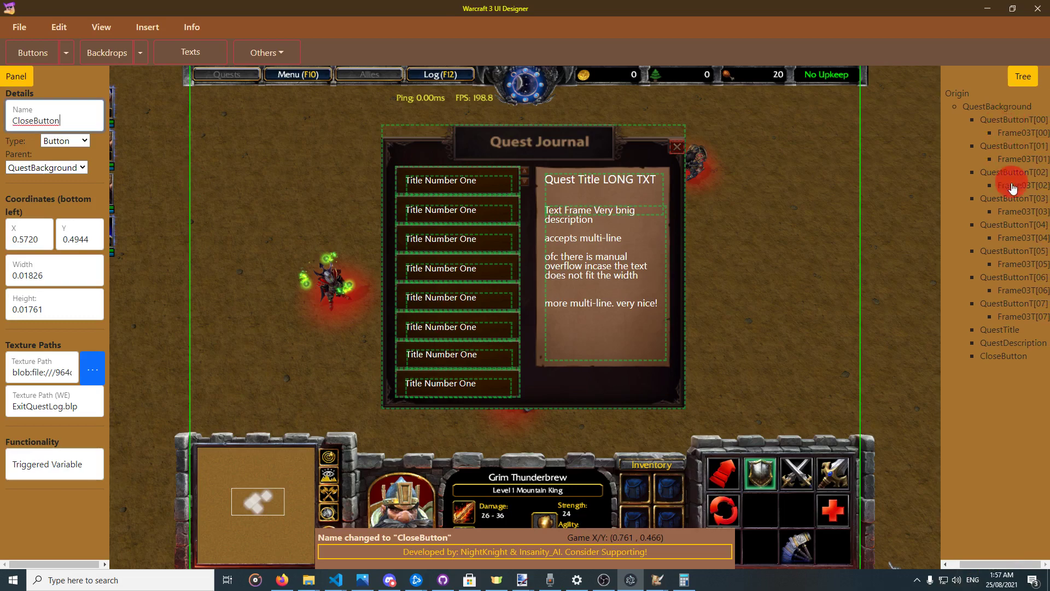
left_click(1021, 134)
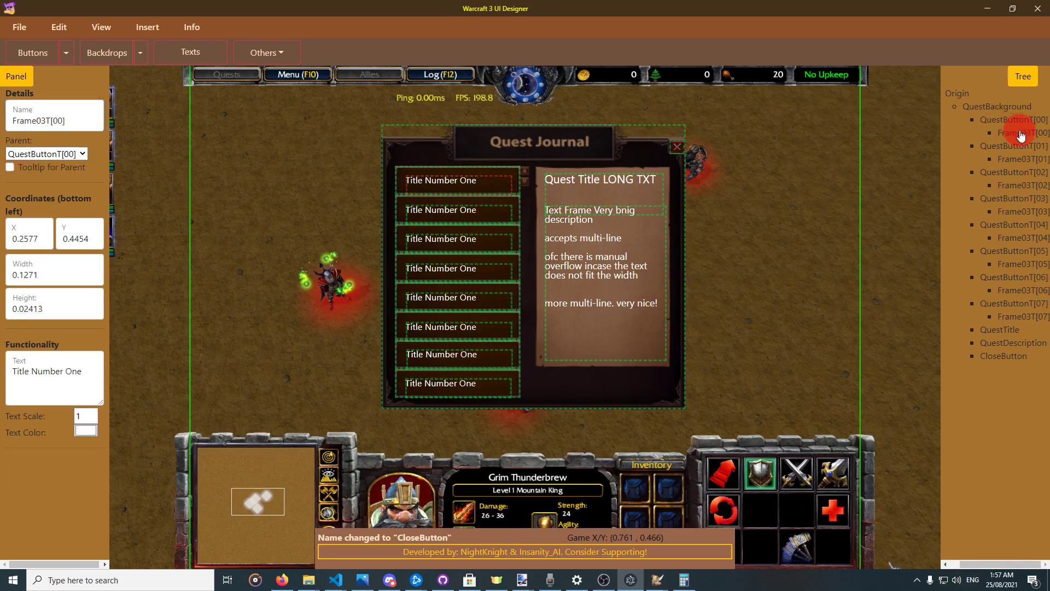
left_click(46, 121)
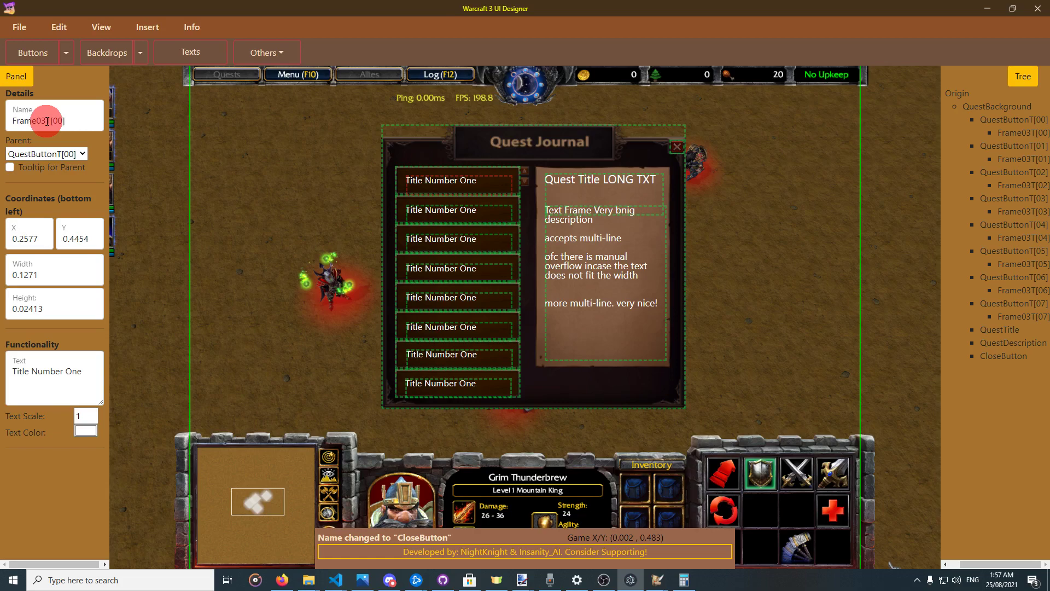
left_click(53, 123)
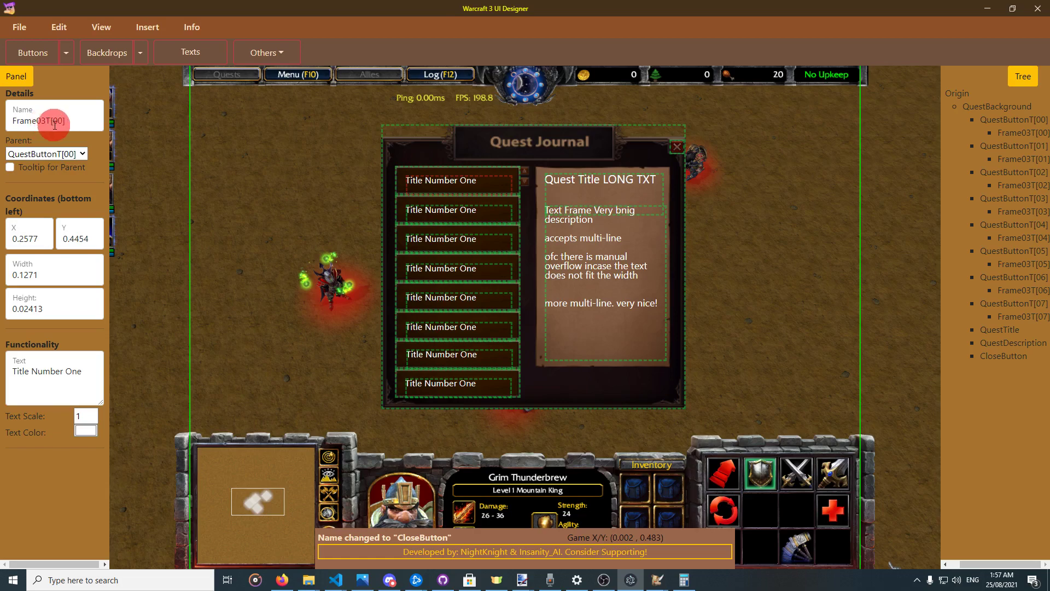
right_click(462, 217)
left_click(477, 223)
right_click(468, 248)
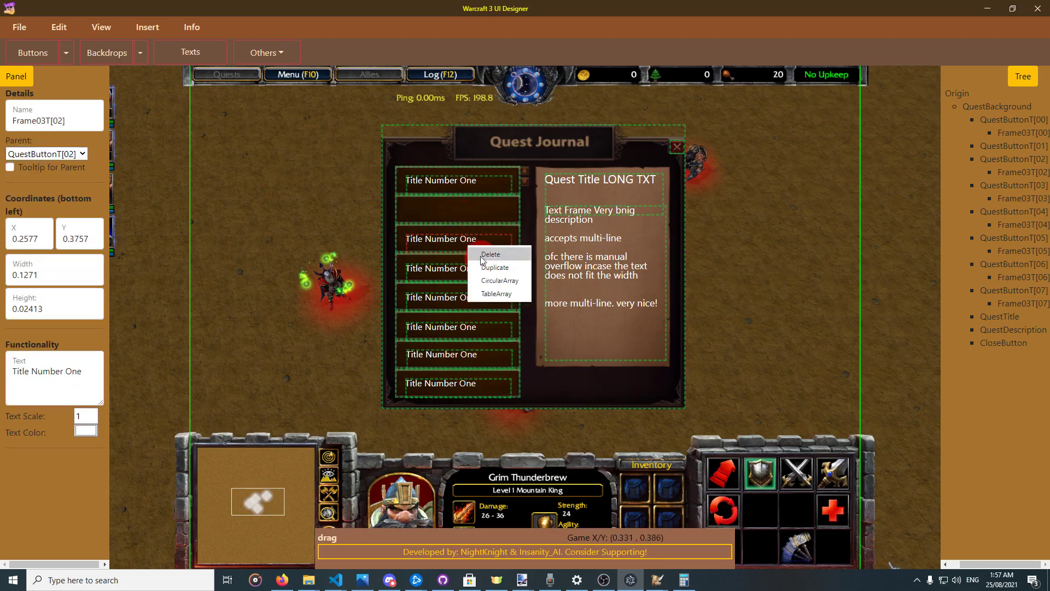
left_click(491, 254)
left_click(475, 271)
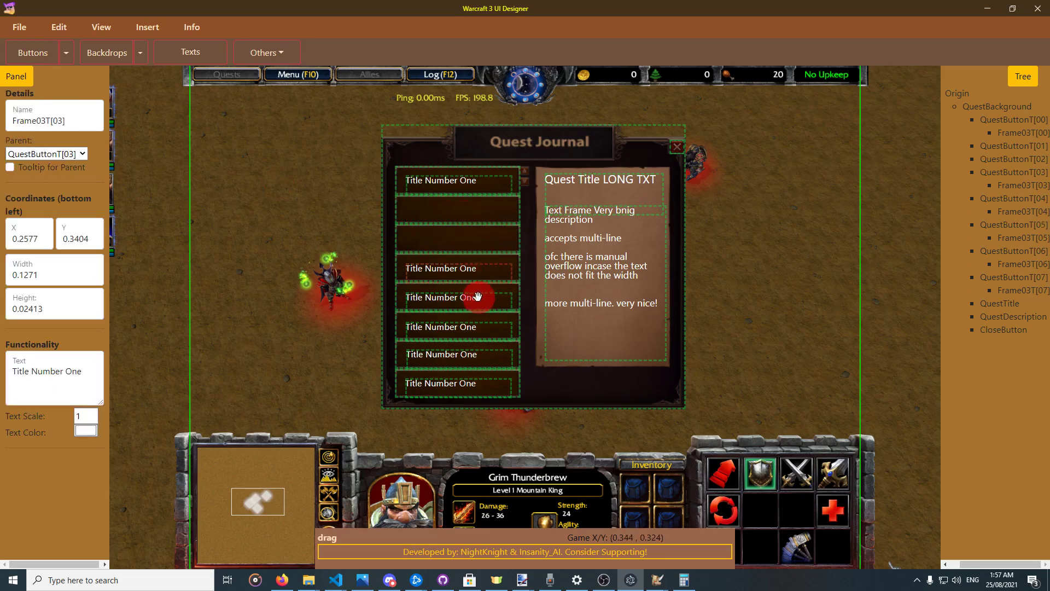
left_click_drag(477, 296, 474, 301)
key("Delete")
left_click(476, 297)
key("Delete")
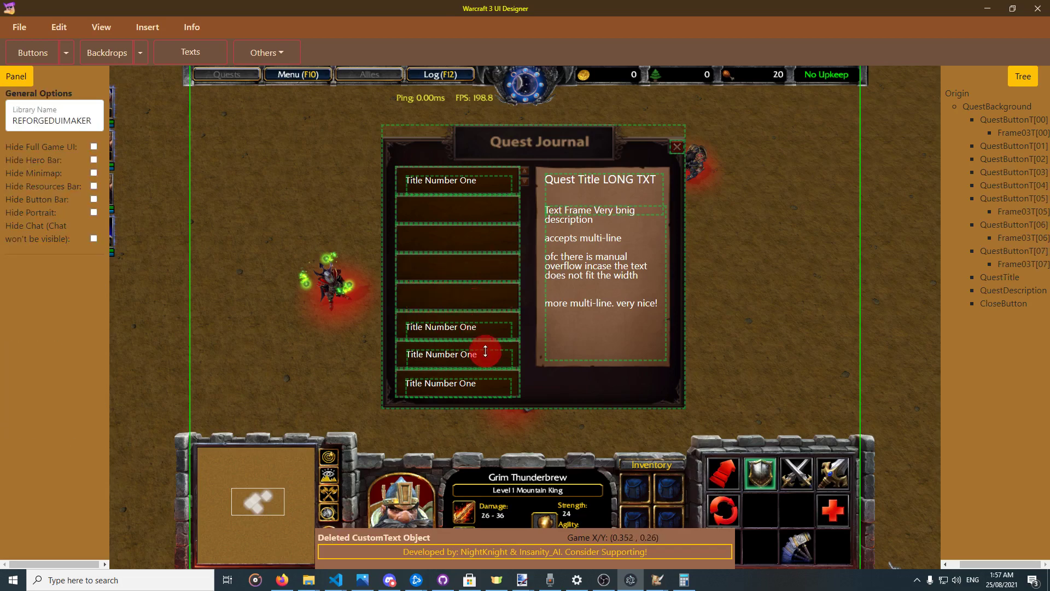
left_click(480, 334)
key("Delete")
left_click(478, 354)
key("Delete")
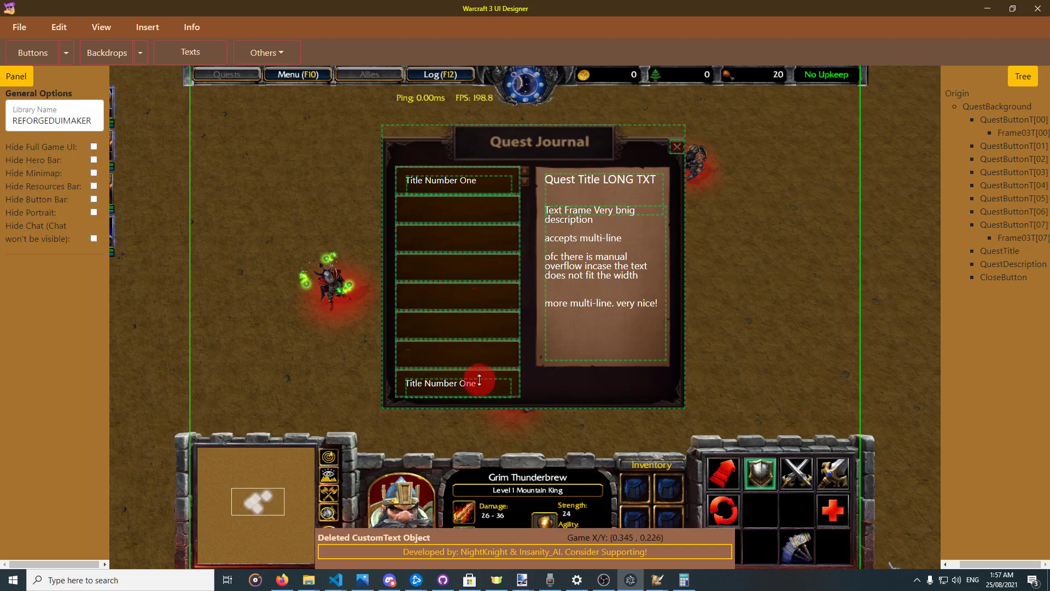
left_click(479, 380)
key("Delete")
Rename the first quest row's title text as FQuestButtonTitle.
right_click(452, 187)
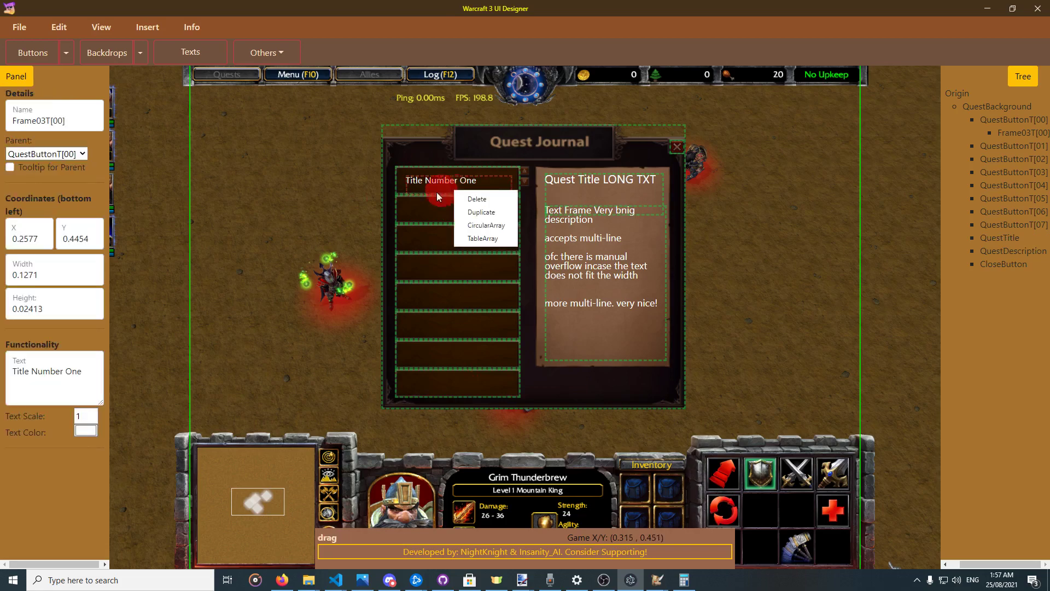
double_click(70, 120)
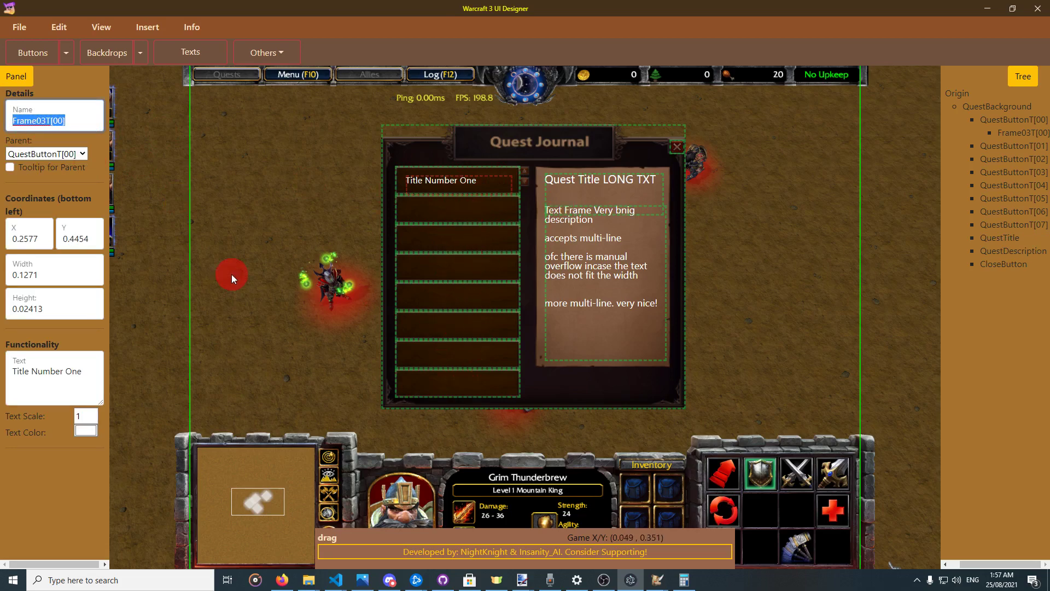
key("End")
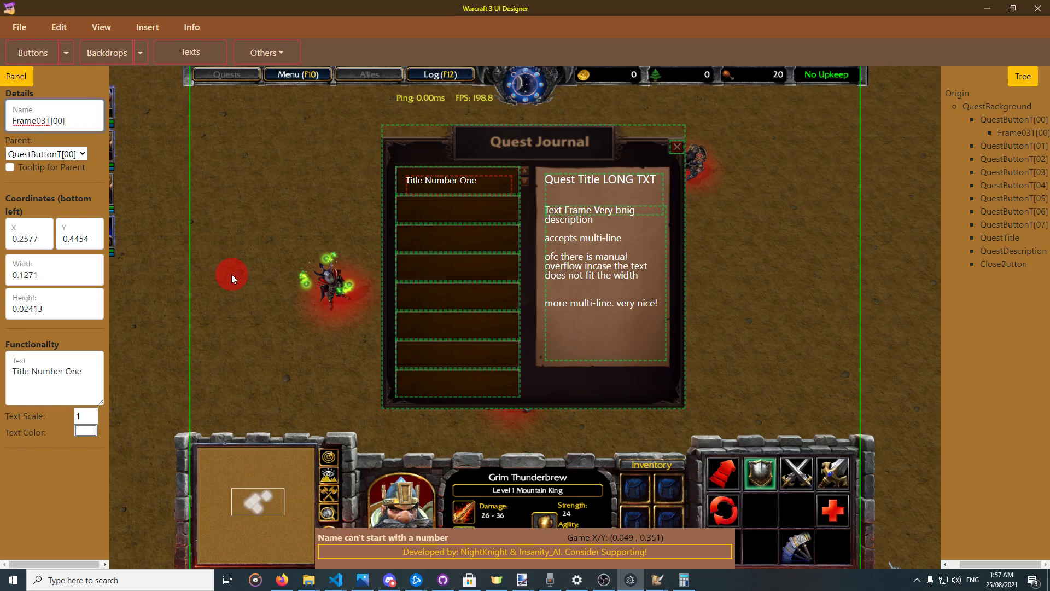
key("ctrl+z")
key("ctrl+z")
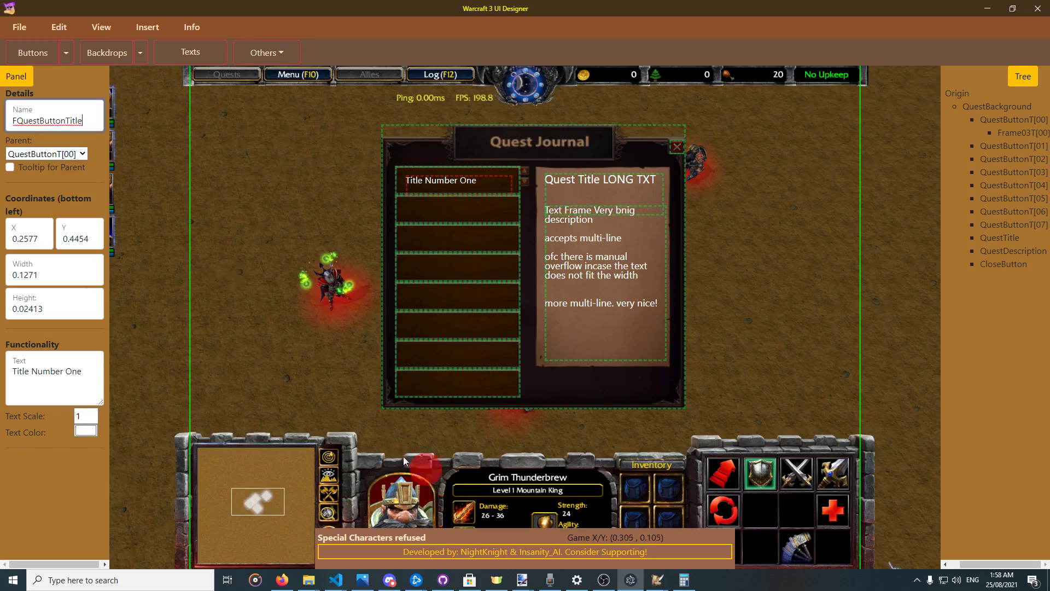
left_click(20, 122)
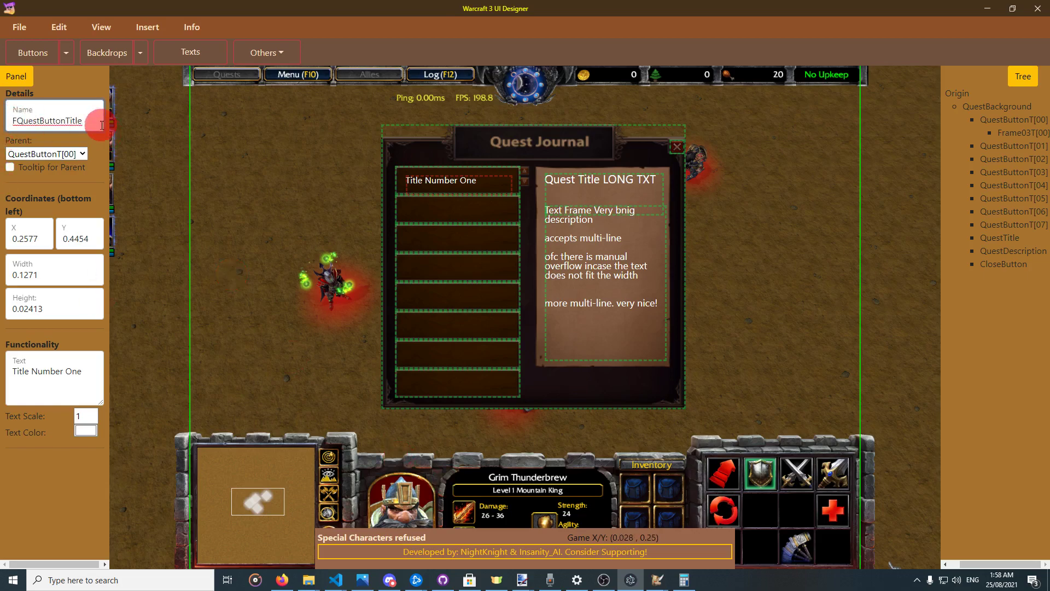
key("Return")
left_click(16, 121)
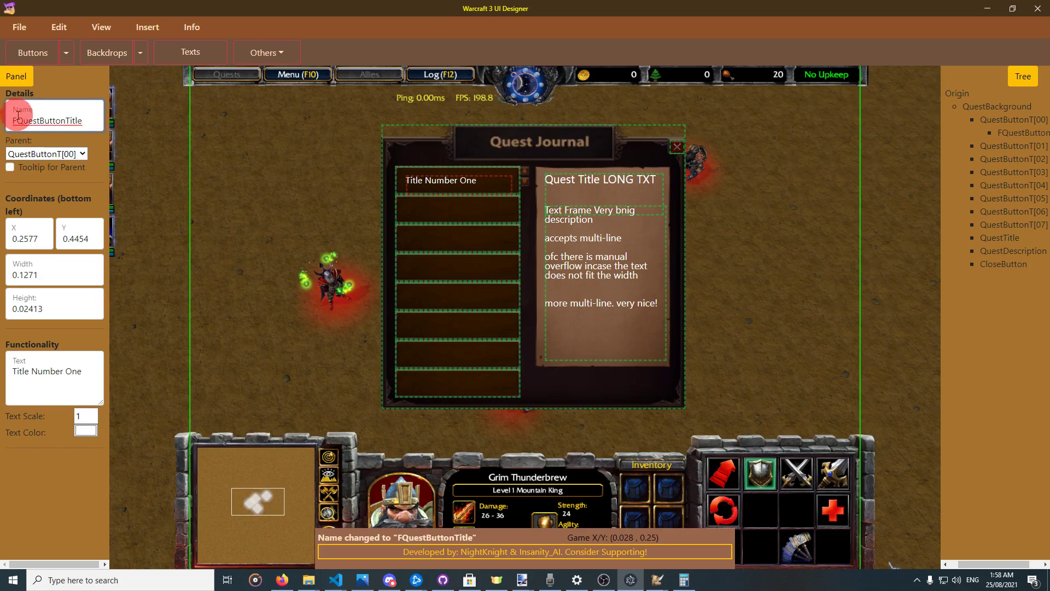
key("BackSpace")
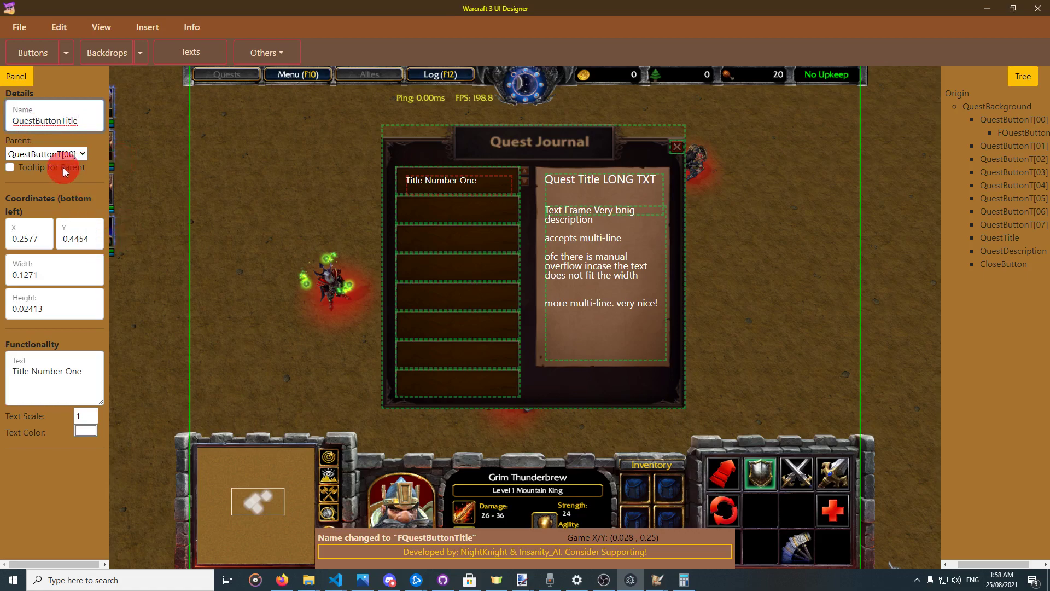
Duplicate the first row's title text as a table array of 8 rows and 1 column, Y-gap 0.0106, with Array Parent enabled.
right_click(426, 187)
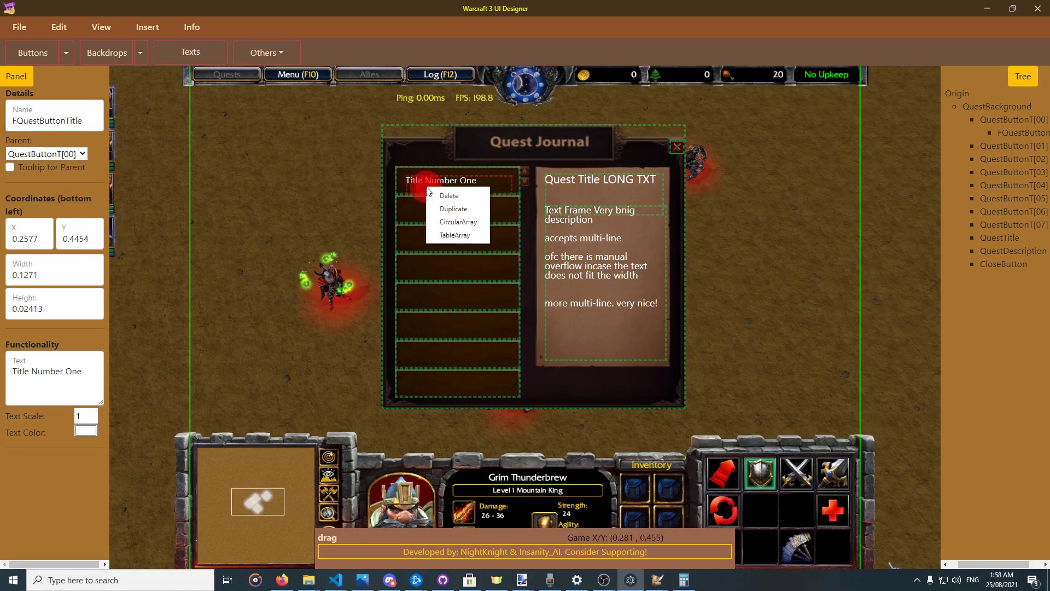
left_click(455, 236)
left_click(578, 212)
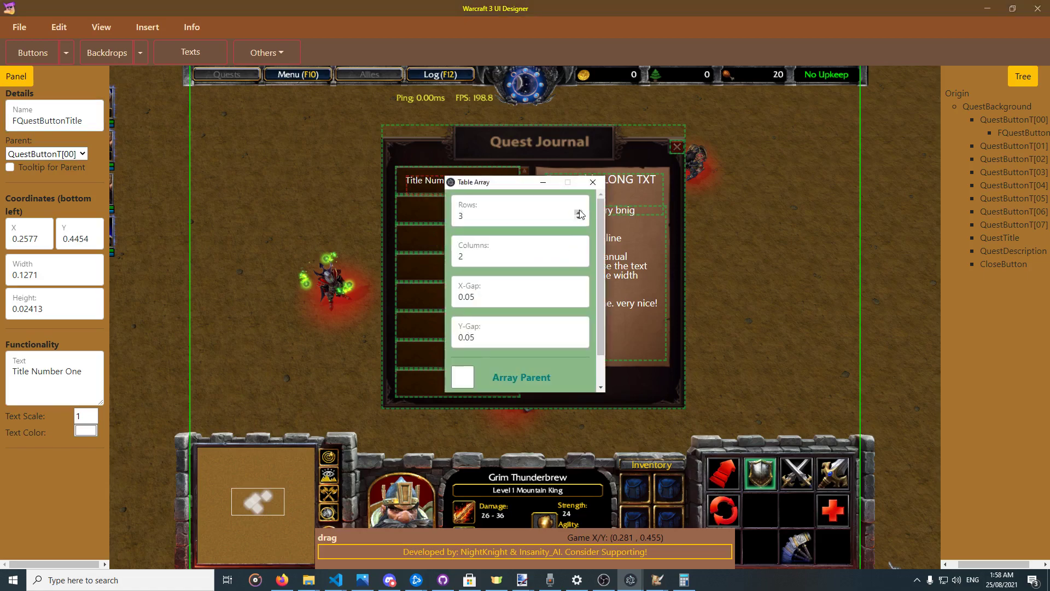
type("7")
left_click(578, 210)
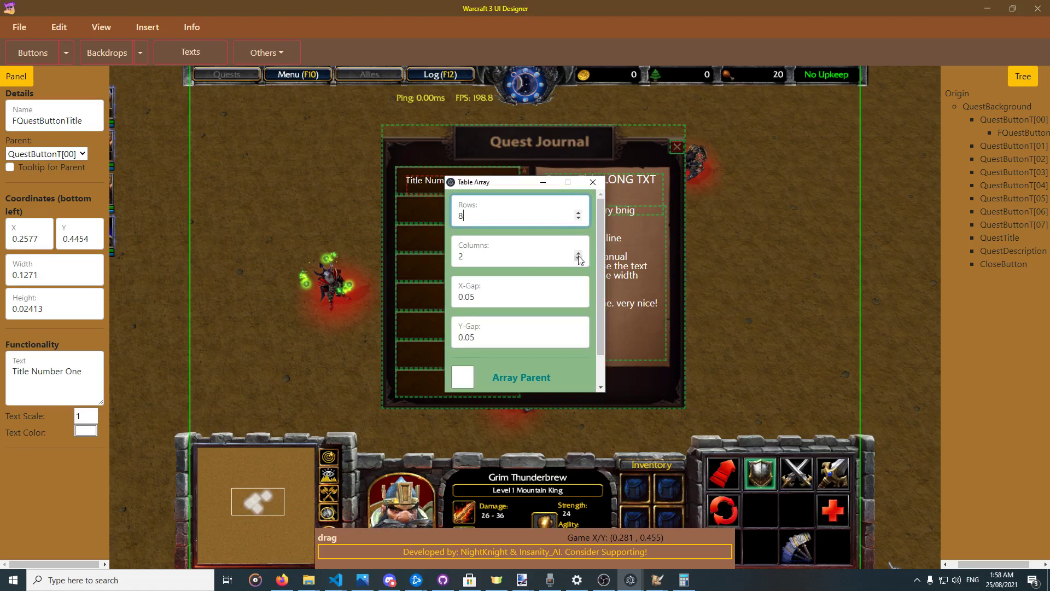
left_click(578, 259)
left_click(505, 343)
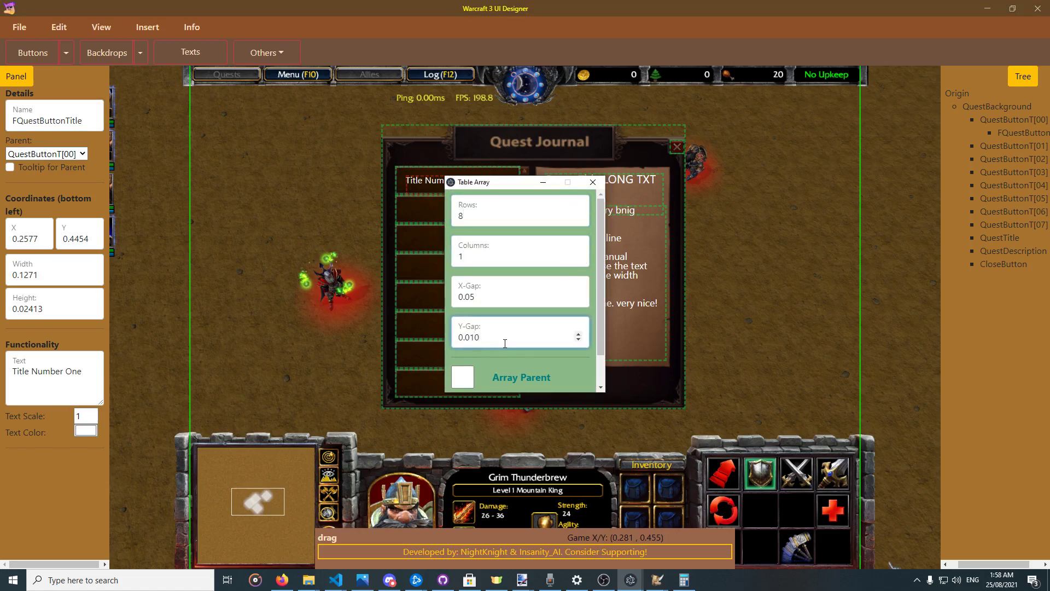
left_click(470, 382)
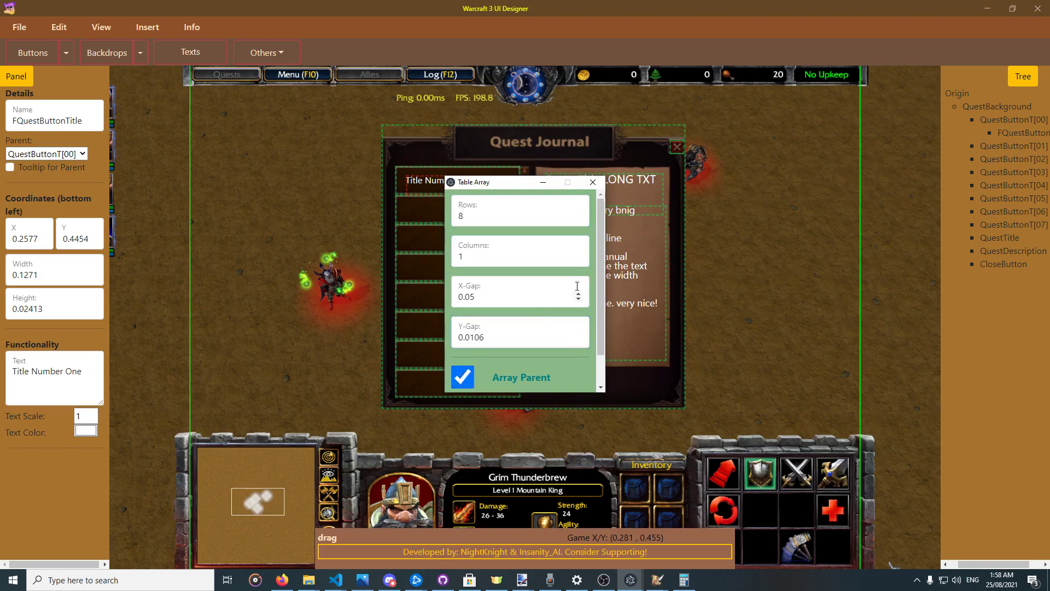
scroll(602, 270, "down", 1)
left_click(502, 378)
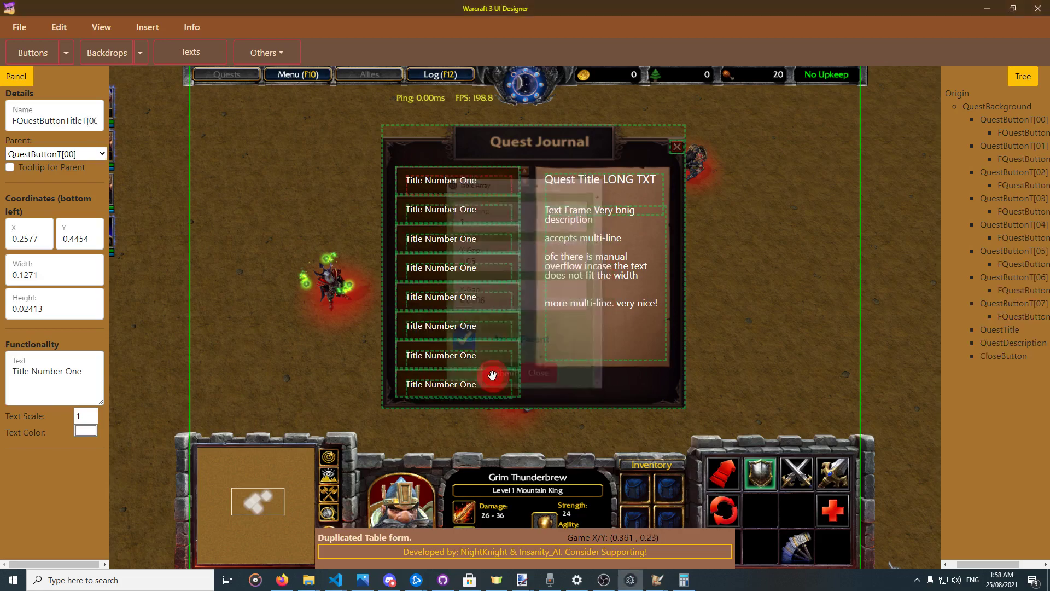
Nudge the eighth row's title text to about X 0.2590, Y 0.2009 and check the names of the first two titles.
mouse_move(456, 387)
left_mouse_down()
mouse_move(445, 356)
mouse_move(444, 389)
left_mouse_up()
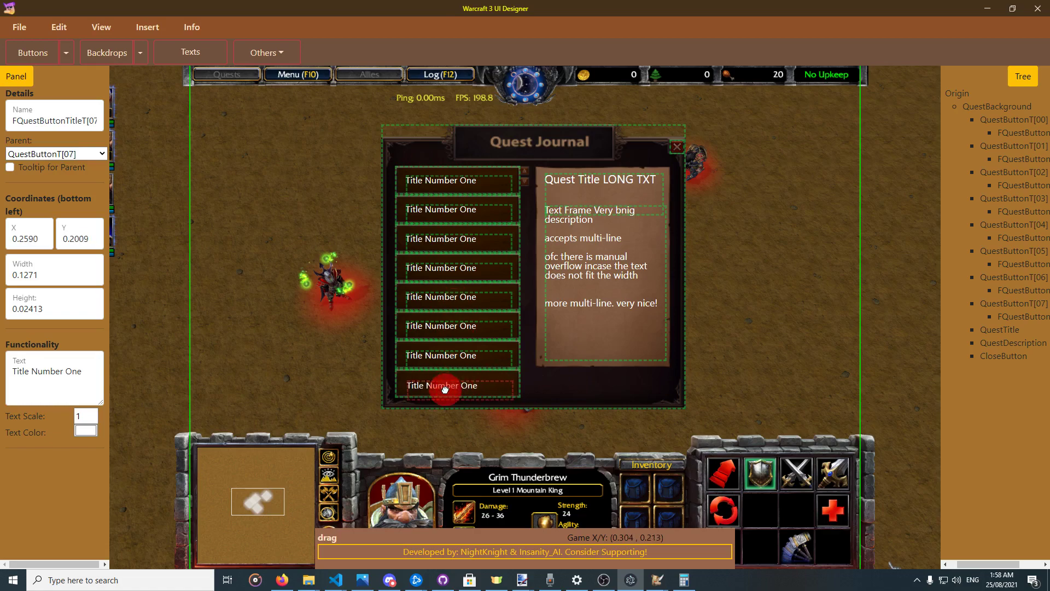
left_click(469, 176)
left_click_drag(40, 121, 63, 122)
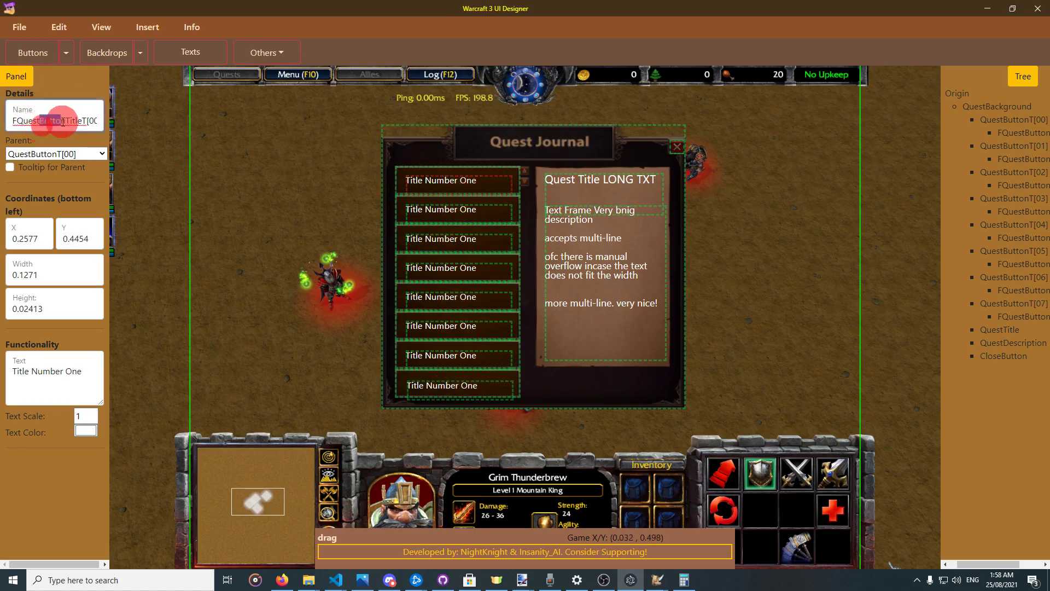
left_click(434, 218)
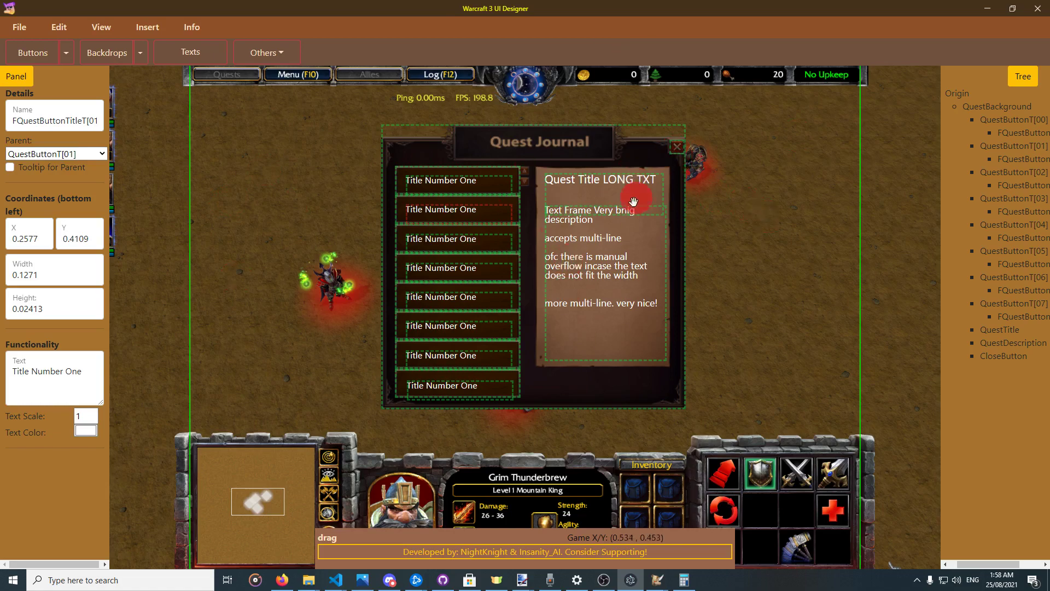
Select the journal's close button and open its triggered variable for editing.
left_click(678, 151)
left_click(54, 463)
left_click(259, 464)
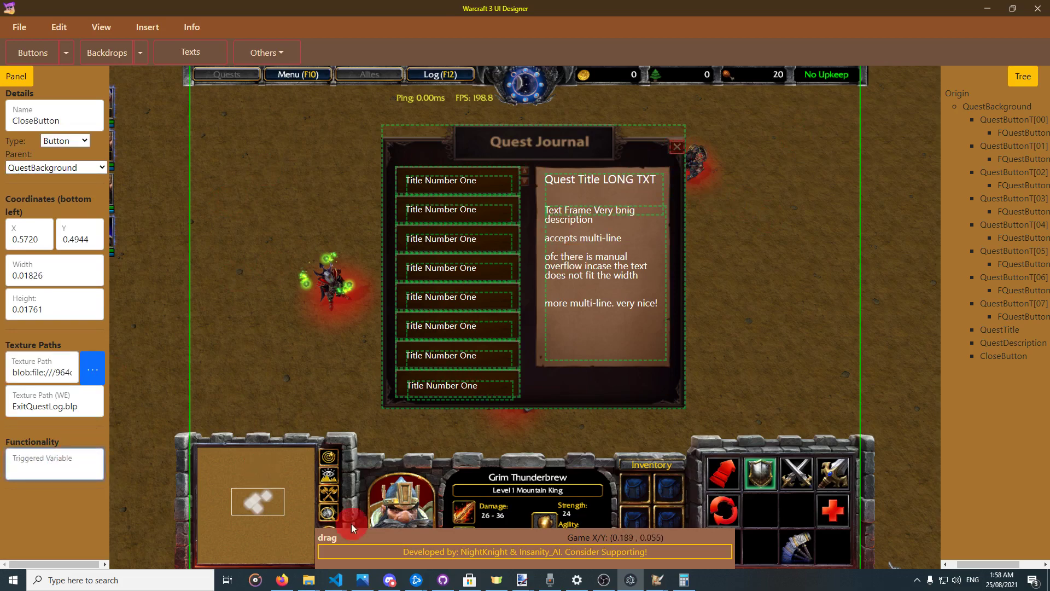
Switch to the World Editor's Trigger Editor and create a variable named close of type Real.
mouse_move(657, 580)
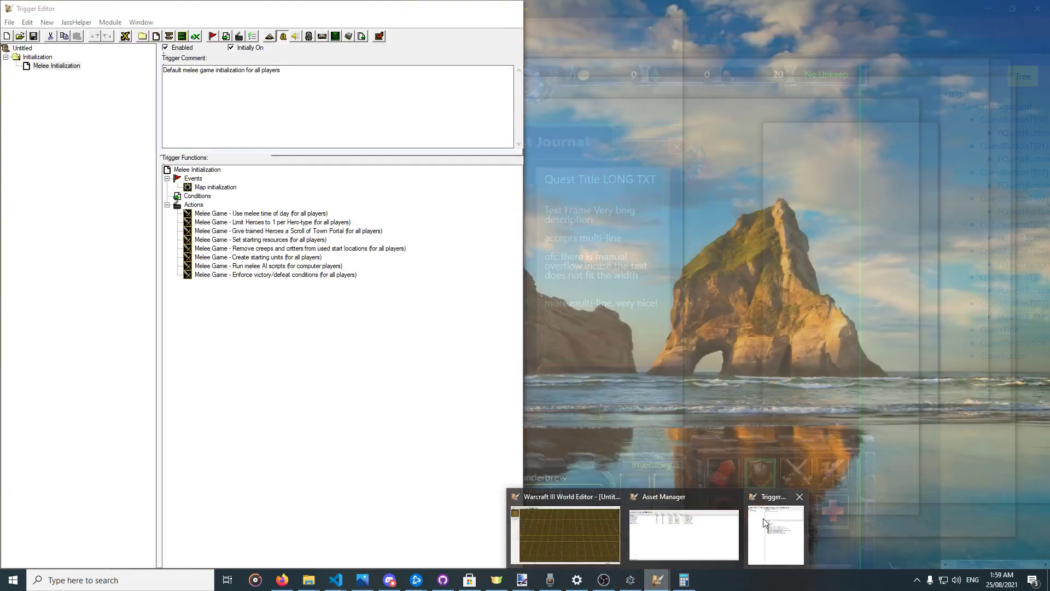
left_click(764, 523)
left_click(195, 36)
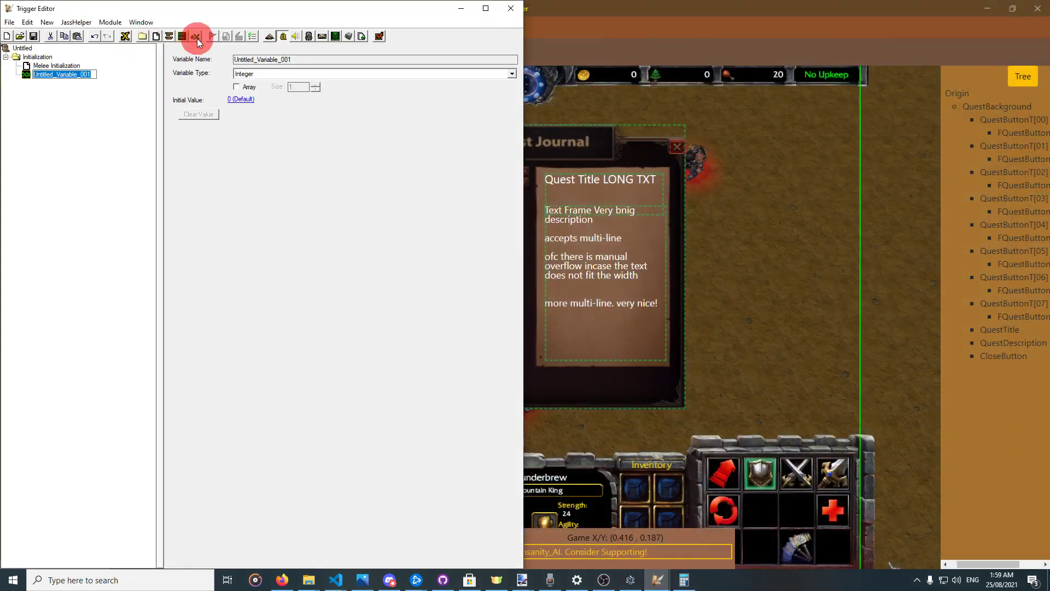
type("close")
key("Return")
left_click(262, 70)
key("r")
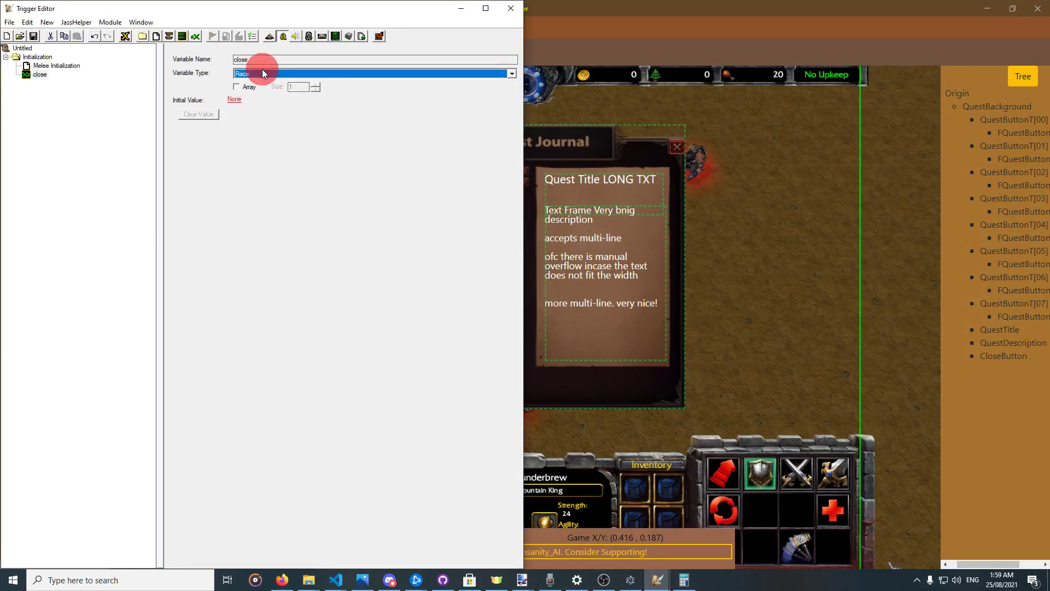
key("e")
Return to Warcraft 3 UI Designer, set the close button's triggered variable to udg_close, and compare it with the Trigger Editor variable.
left_click(579, 11)
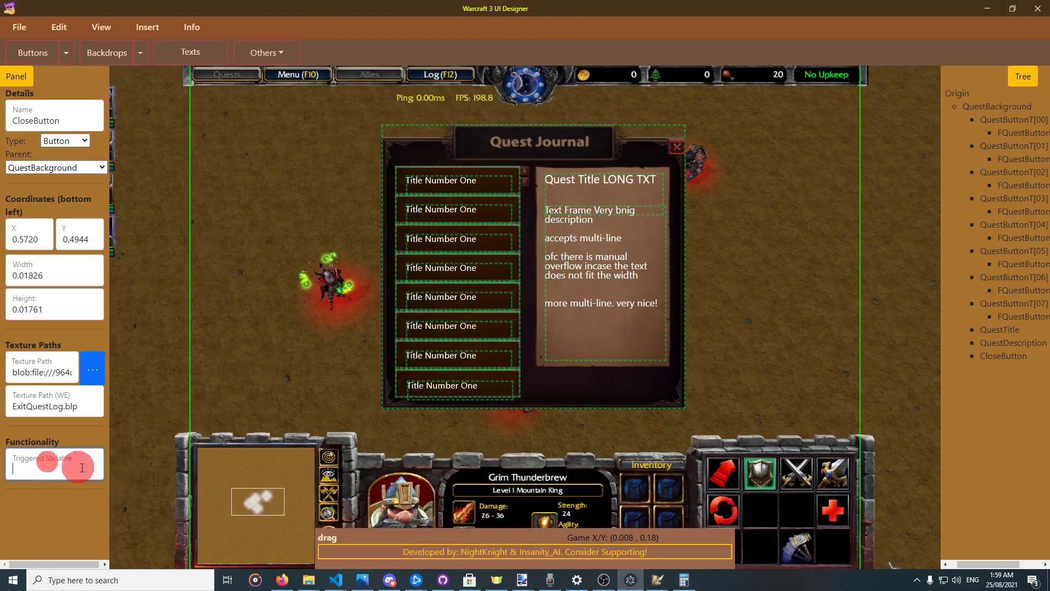
type("close")
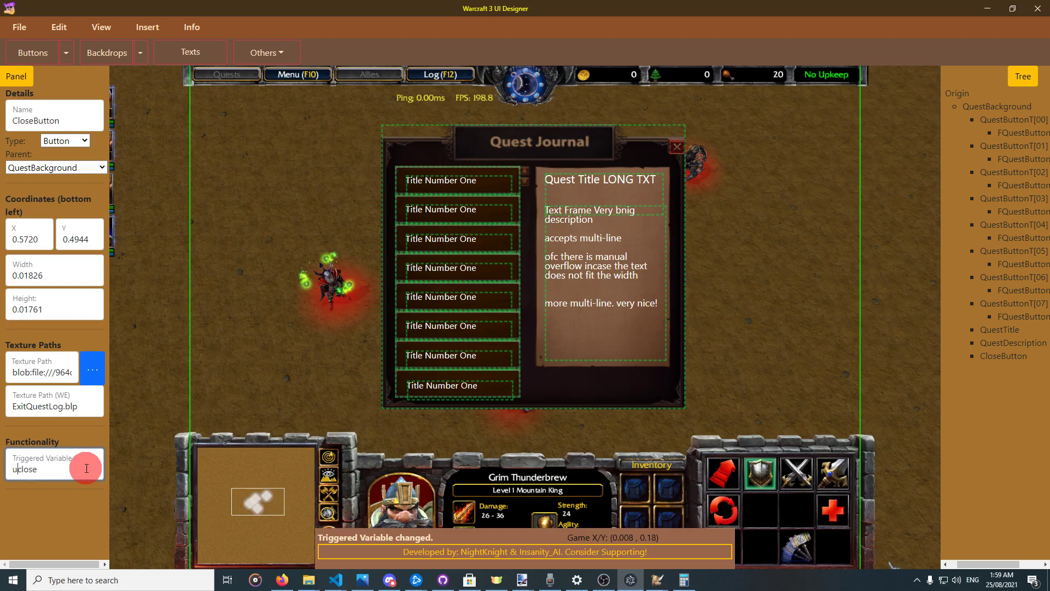
type("dg_")
key("alt+Tab")
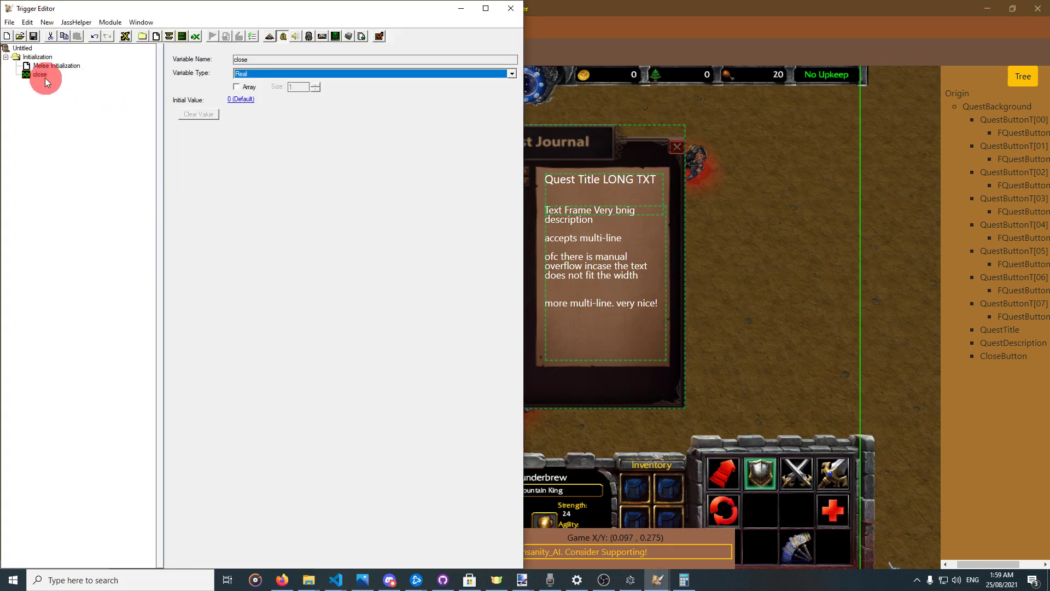
left_click(637, 151)
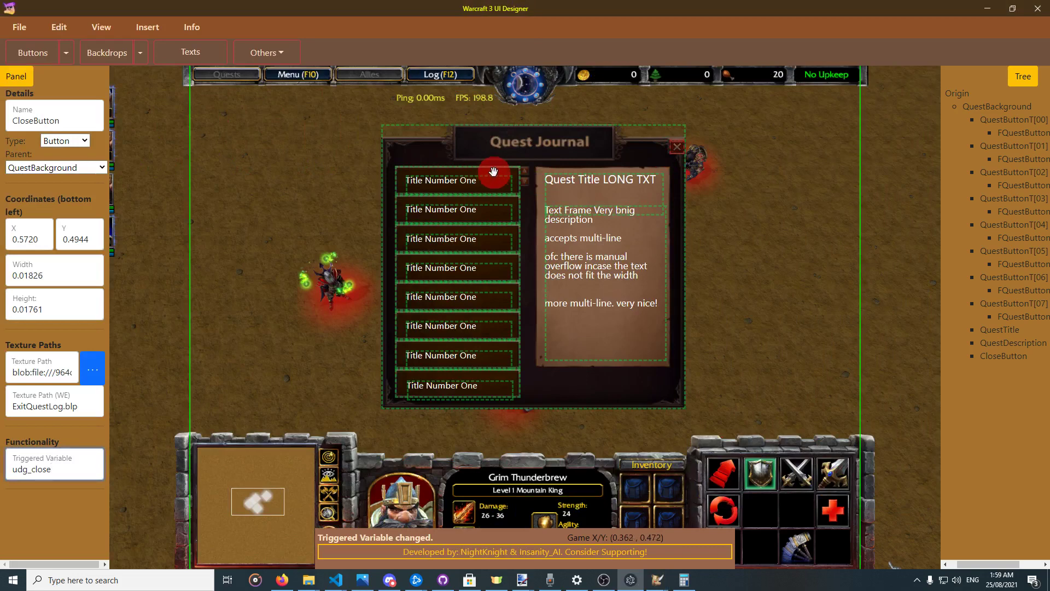
Select the first quest row's button, then switch to the World Editor's Trigger Editor and add a new variable for it.
left_click(398, 180)
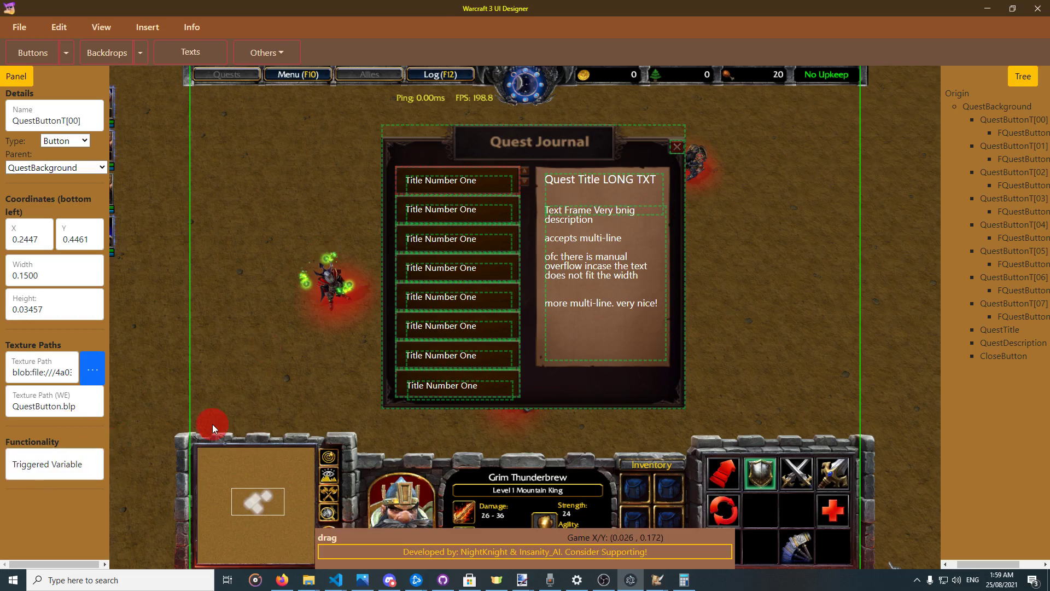
left_click(44, 471)
key("alt+Tab")
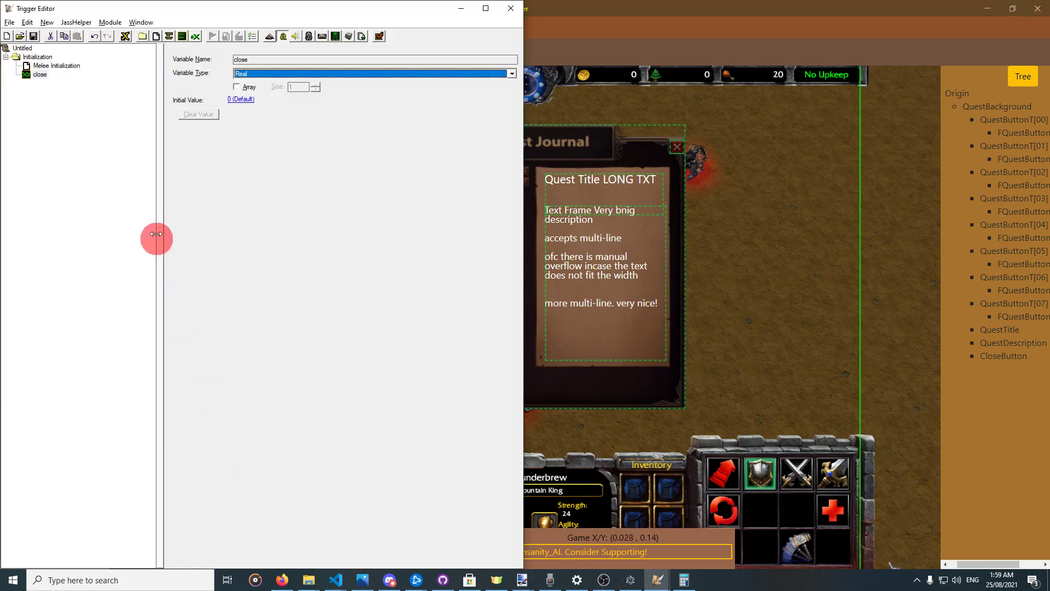
left_click(41, 76)
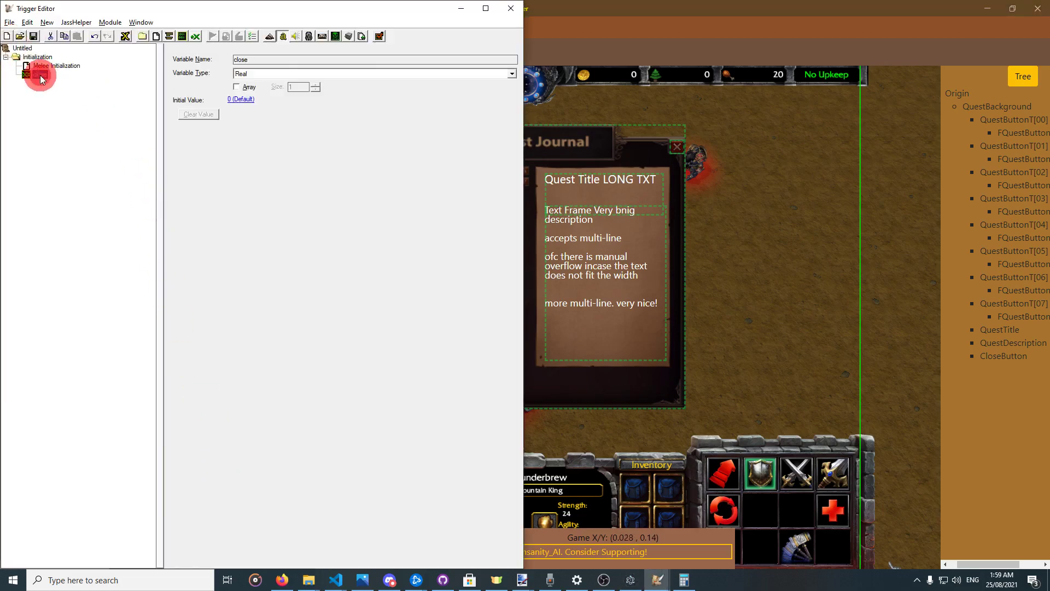
left_click(192, 36)
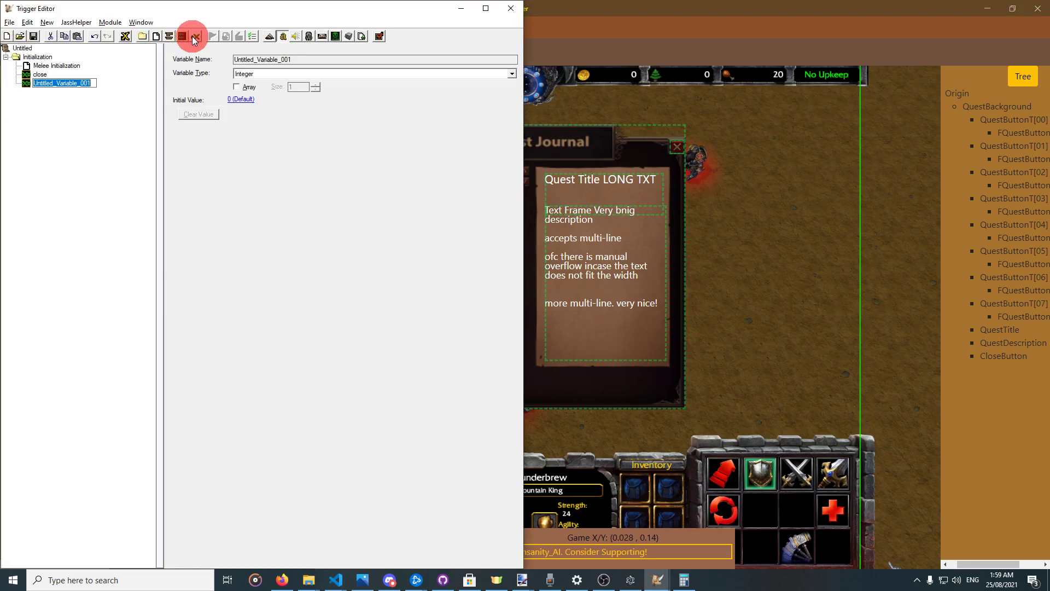
Check the first quest row button's name in Warcraft 3 UI Designer, then name the new Trigger Editor variable QuestButton1 with type Real.
key("alt+Tab")
left_click(402, 180)
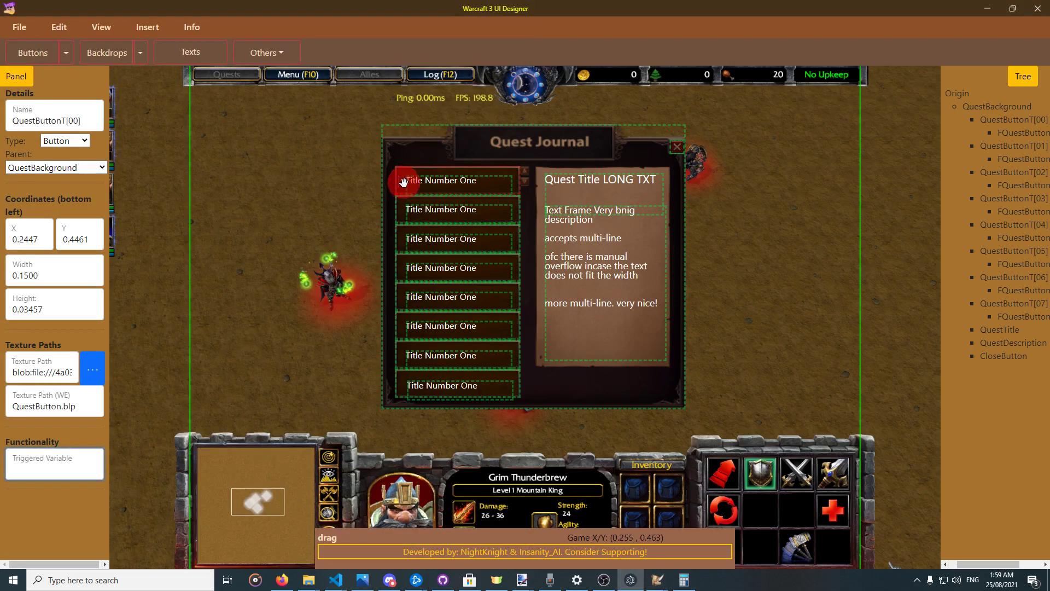
key("alt+Tab")
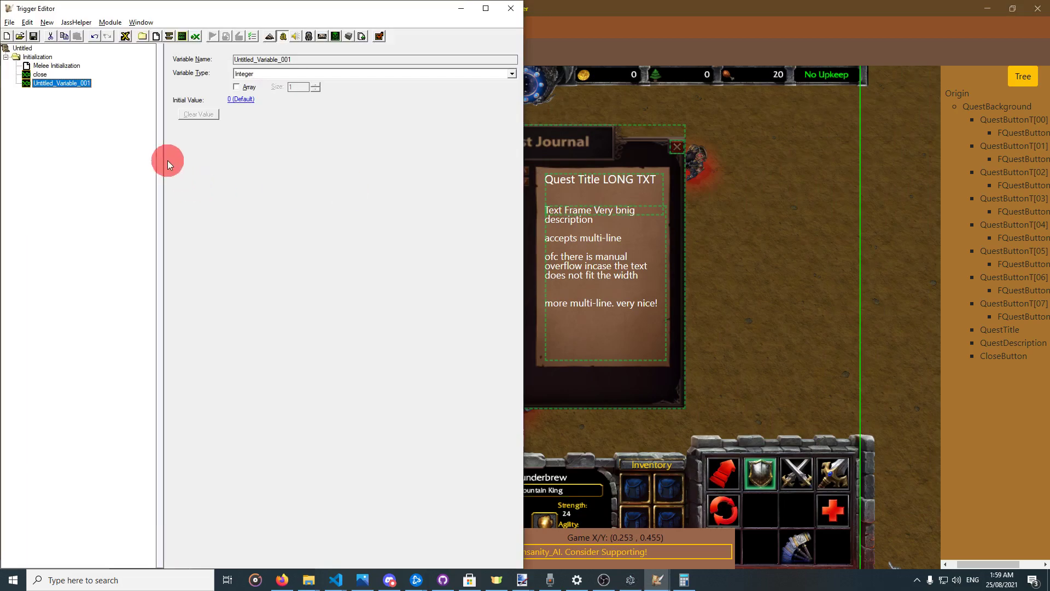
key("F2")
type("Quest")
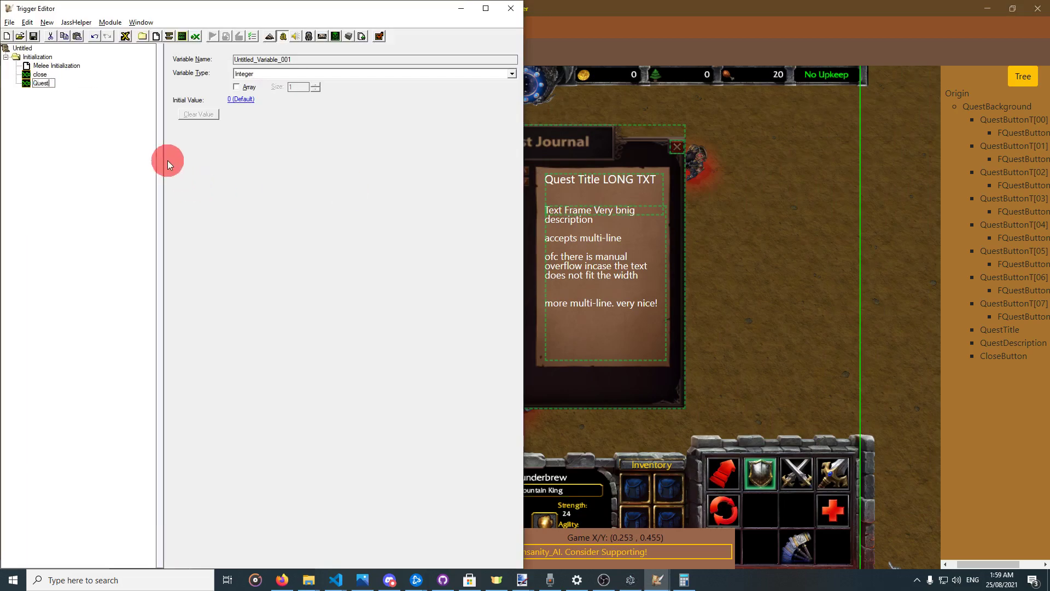
type("Button1")
left_click(285, 74)
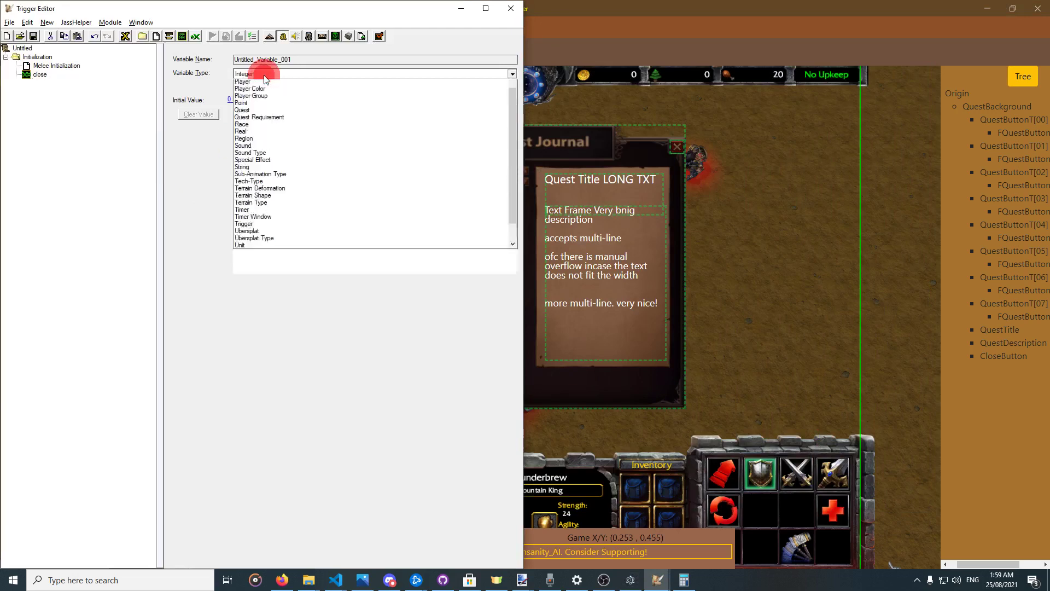
left_click(254, 85)
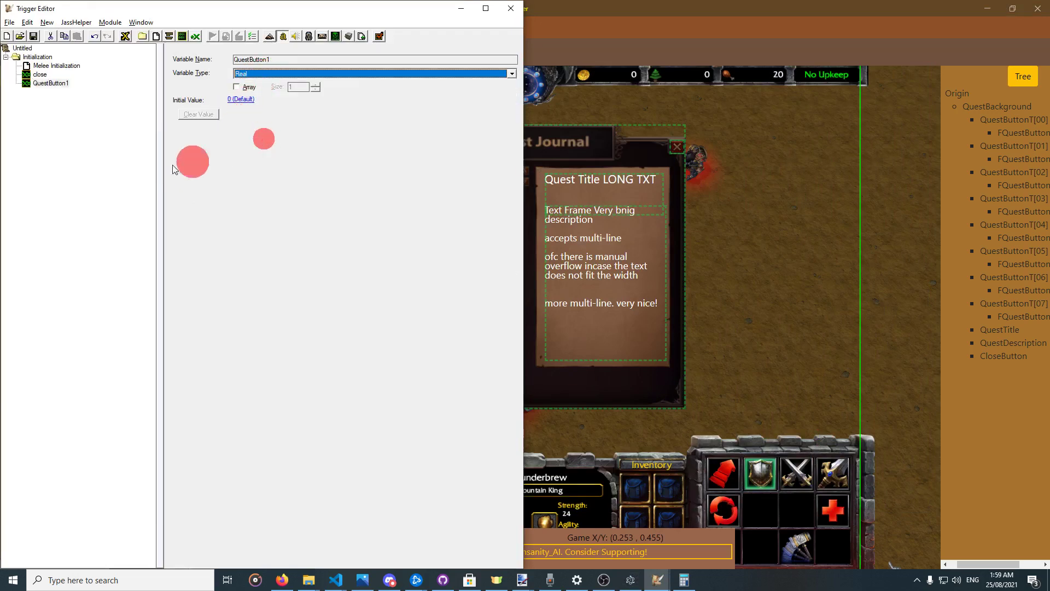
key("Down")
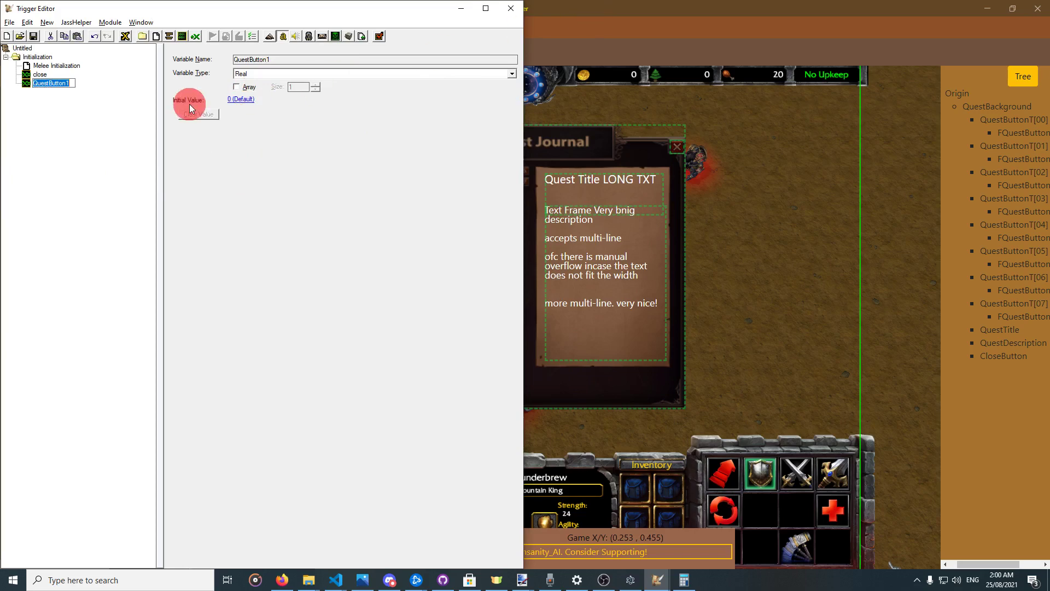
Return to Warcraft 3 UI Designer and set the first quest row button's triggered variable to udg_QuestButton1.
key("alt+Tab")
left_click(29, 462)
type("udg")
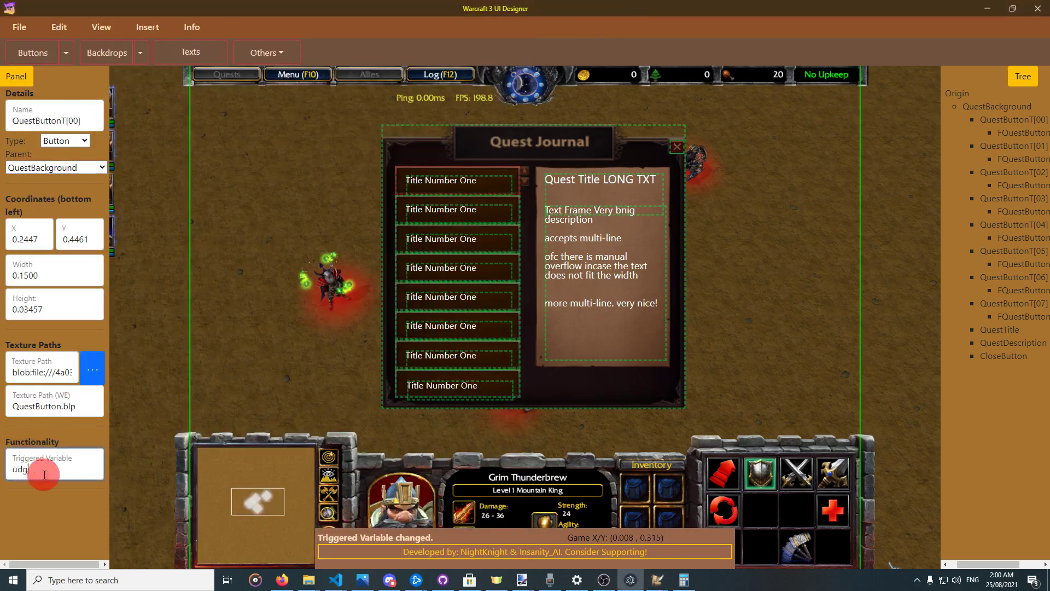
type("_")
type("QuestButton1")
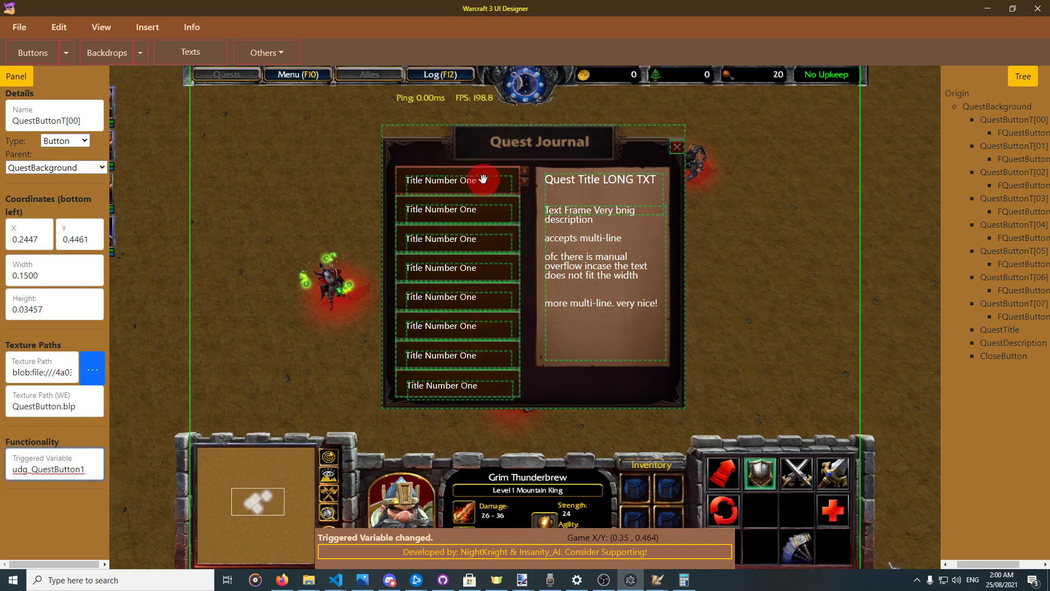
Check the close button's triggered variable, then switch to the Trigger Editor and delete the Melee Initialization trigger.
left_click(677, 147)
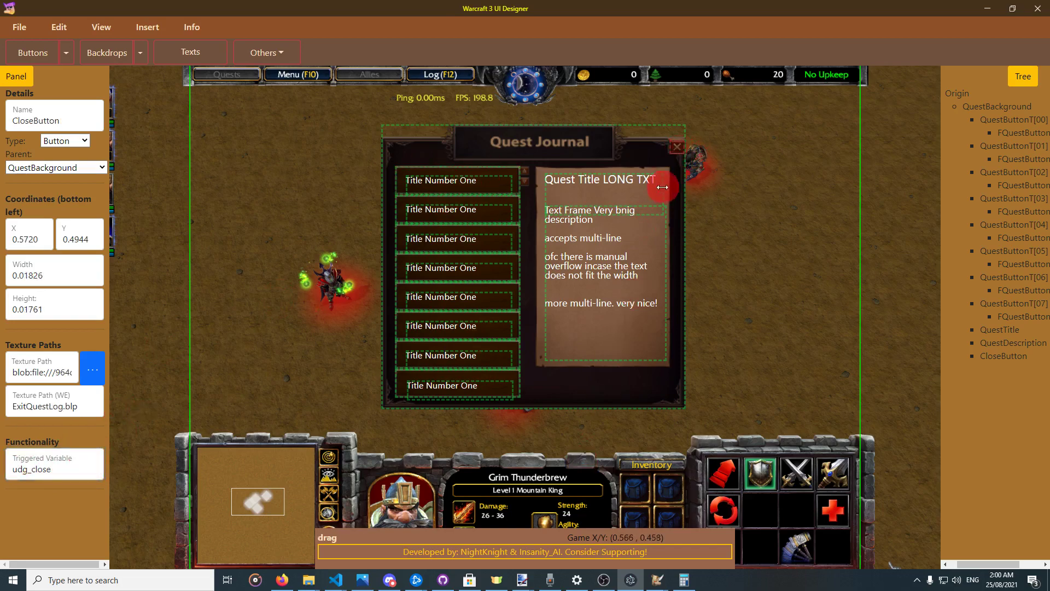
key("alt+Tab")
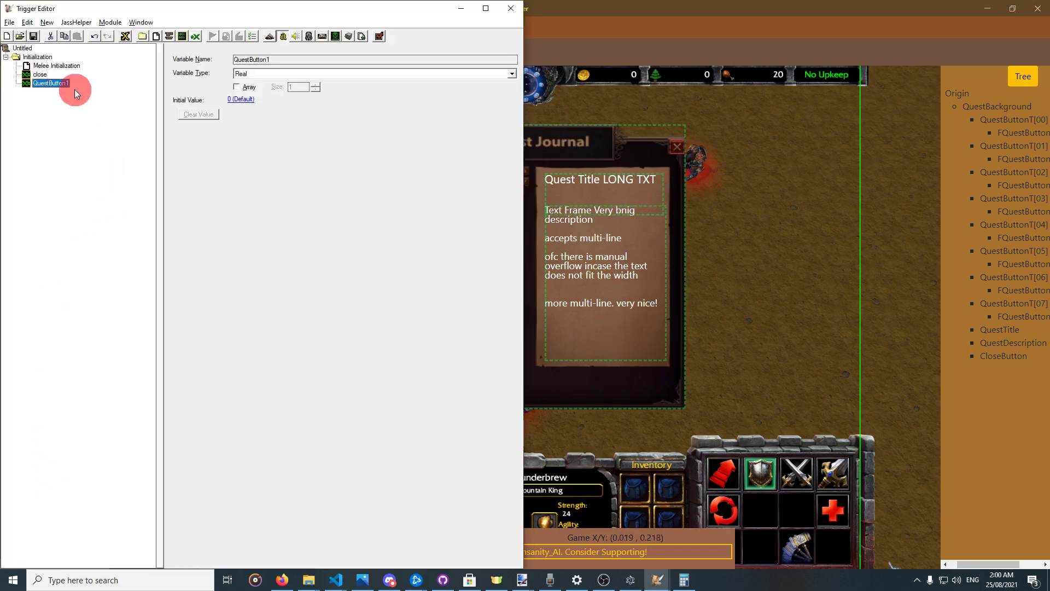
left_click(54, 66)
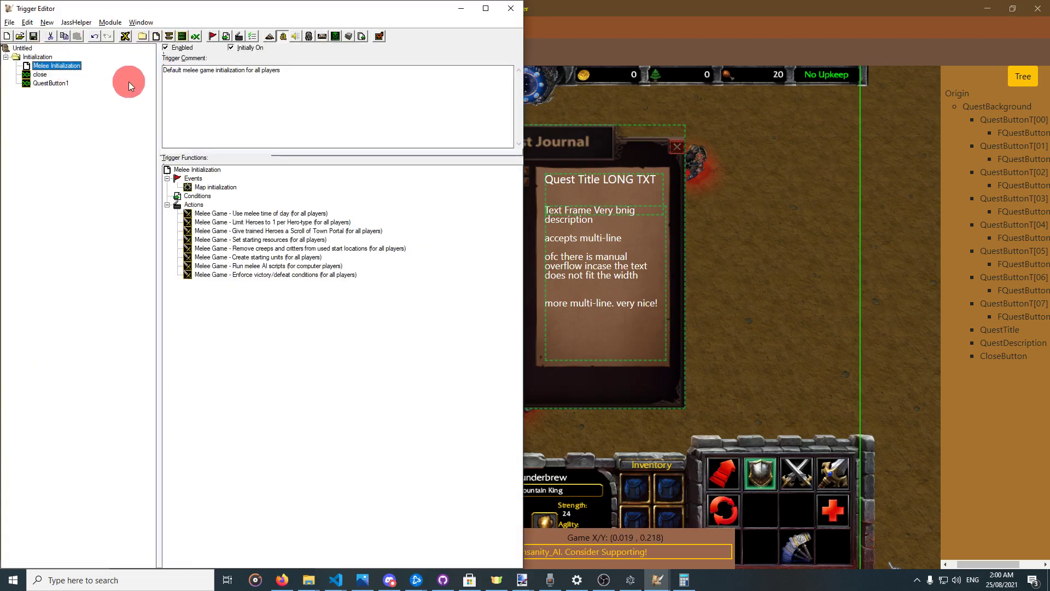
key("Delete")
Create a new trigger below the QuestButton1 variable in the Initialization category.
left_click(65, 73)
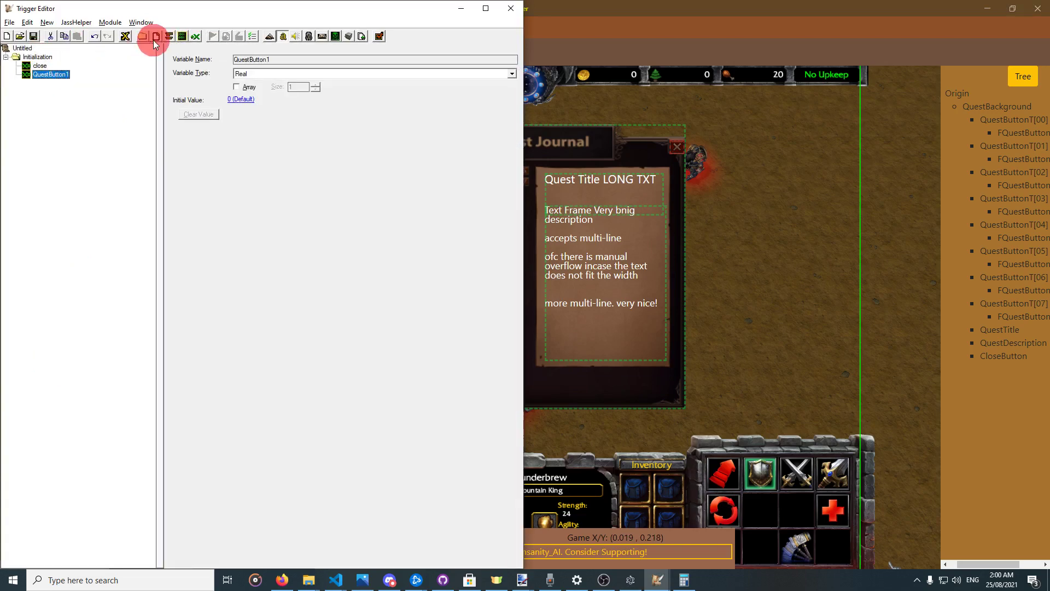
left_click(157, 36)
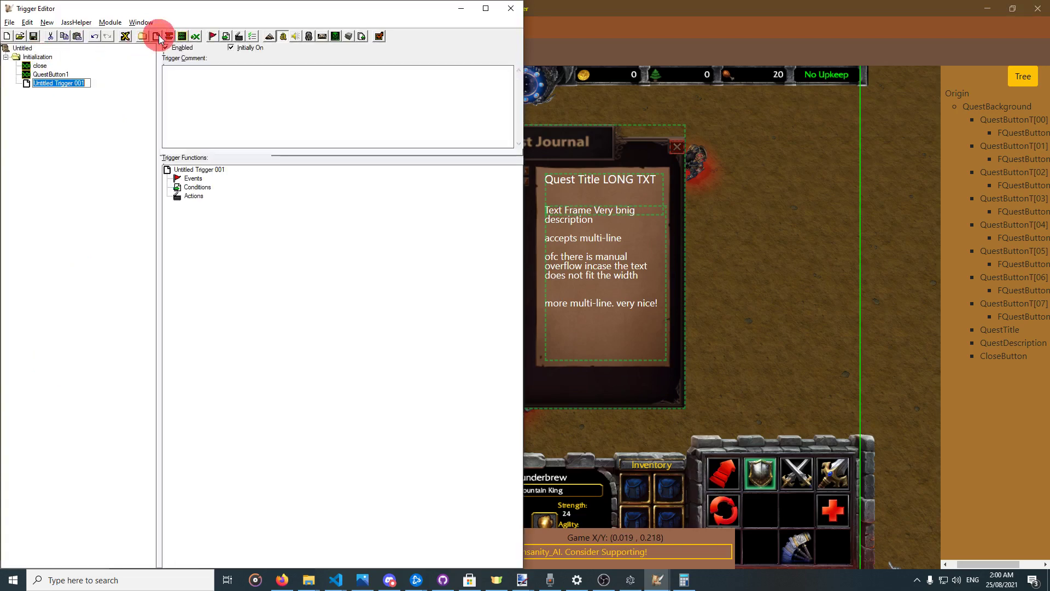
left_click(192, 179)
left_click(241, 37)
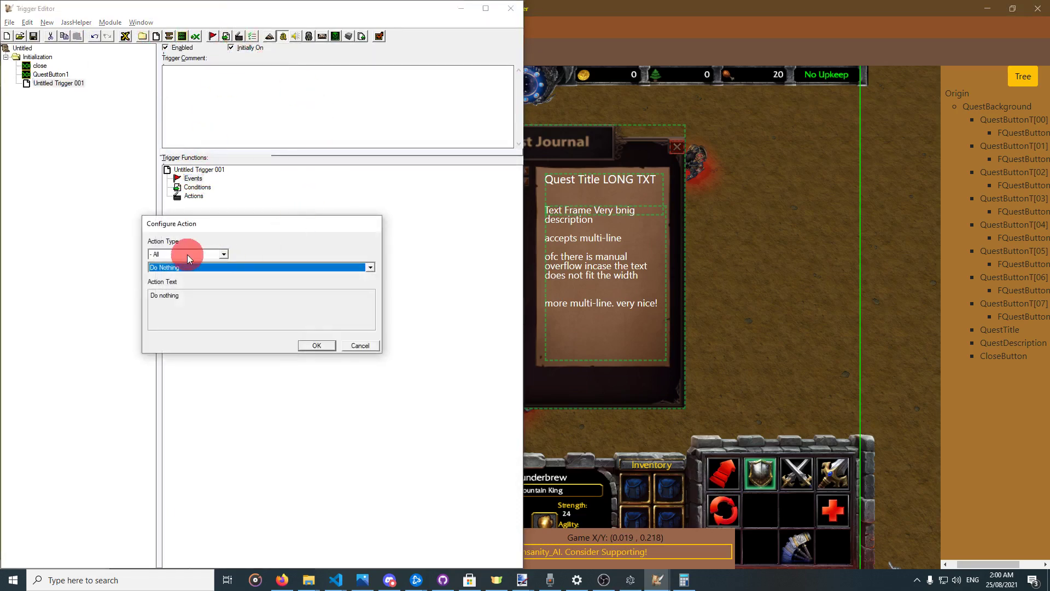
key("Escape")
Configure a Game - Value Of Real Variable event for the new trigger using the close variable, and open its comparison setting.
left_click(213, 37)
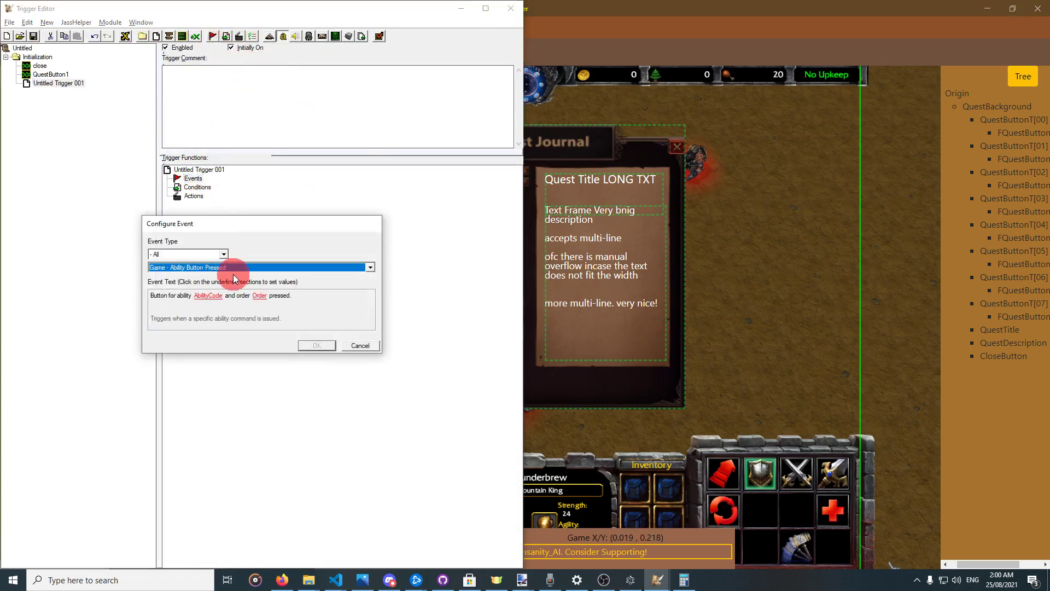
left_click(234, 267)
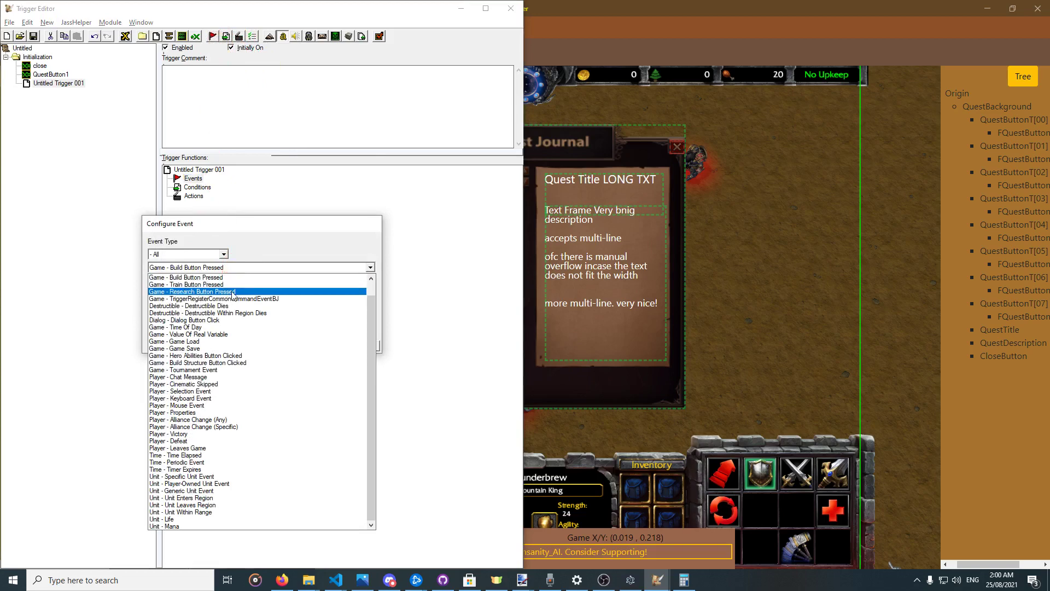
left_click(229, 334)
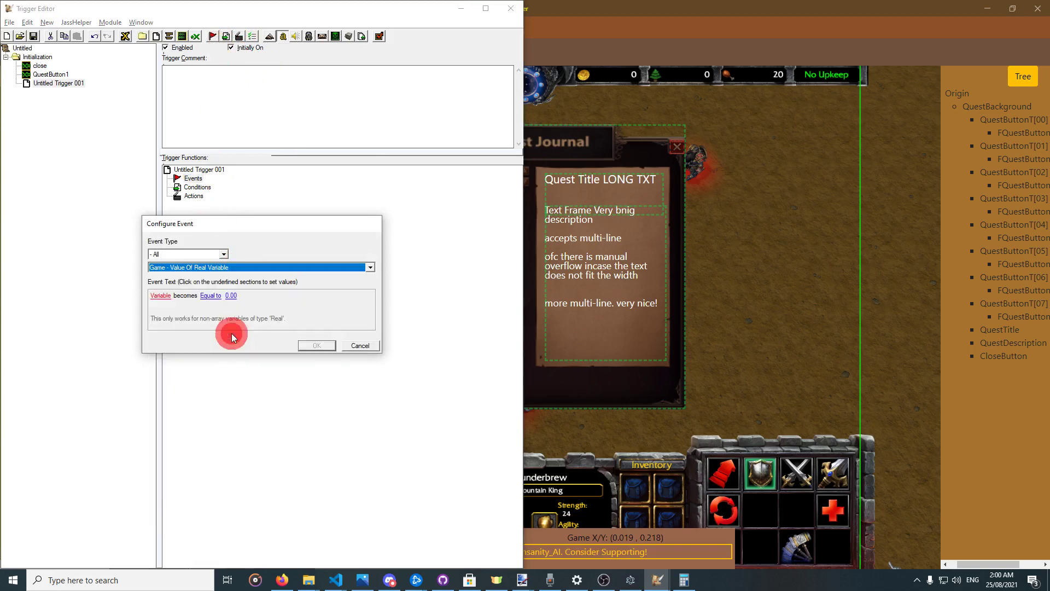
left_click(205, 298)
left_click(169, 299)
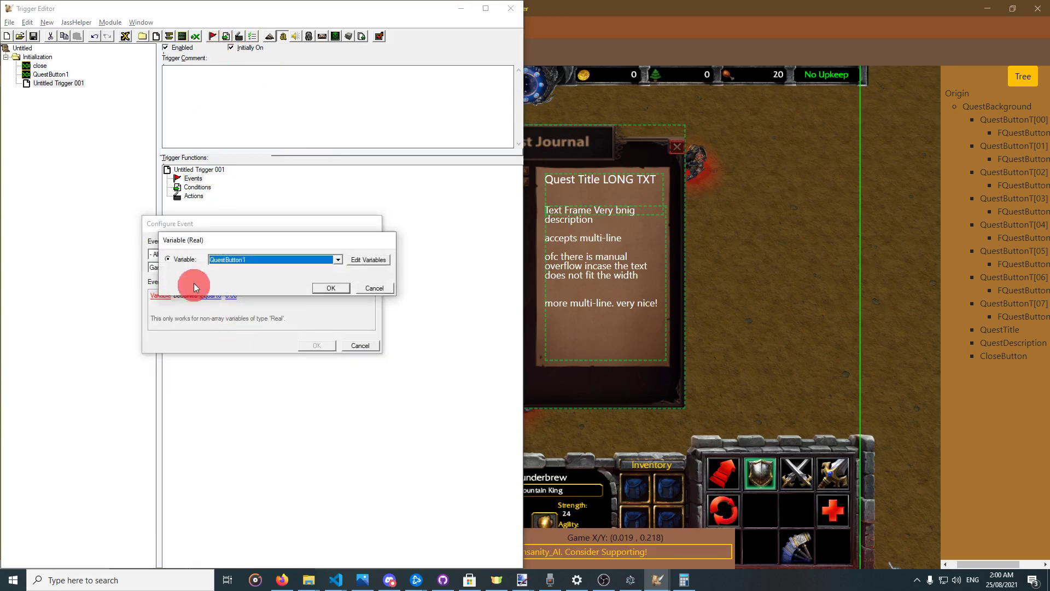
left_click(322, 283)
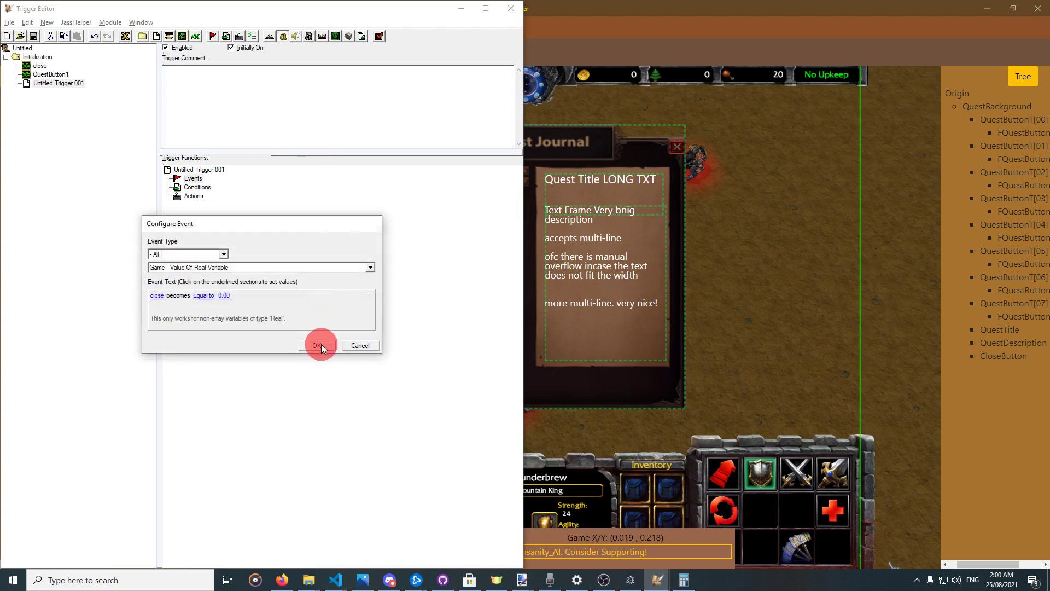
left_click(203, 296)
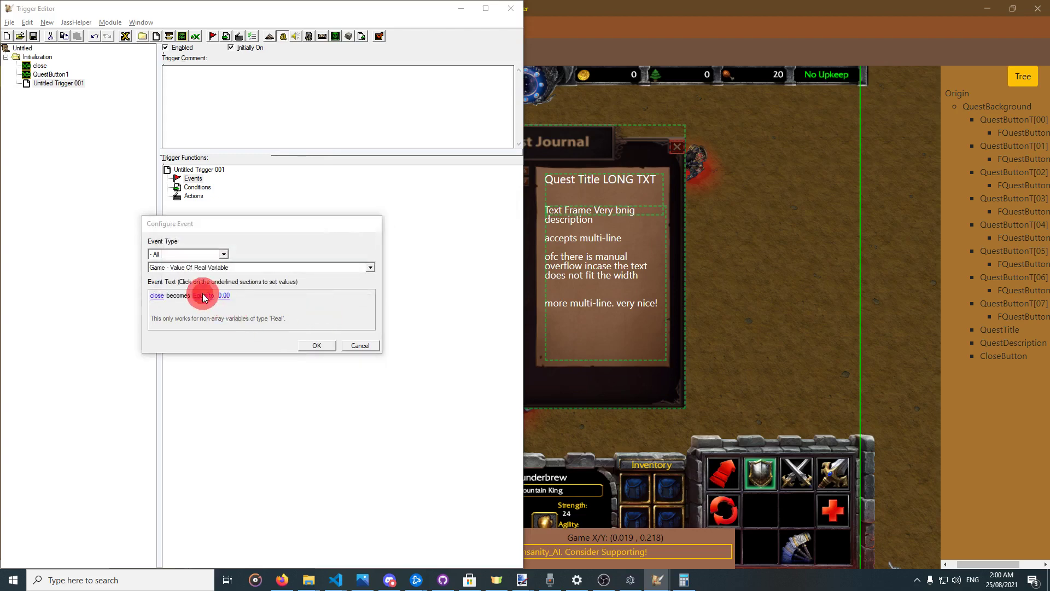
Set the trigger's event to the real variable close becoming Not equal to 0.00, and confirm it.
key("n")
key("Return")
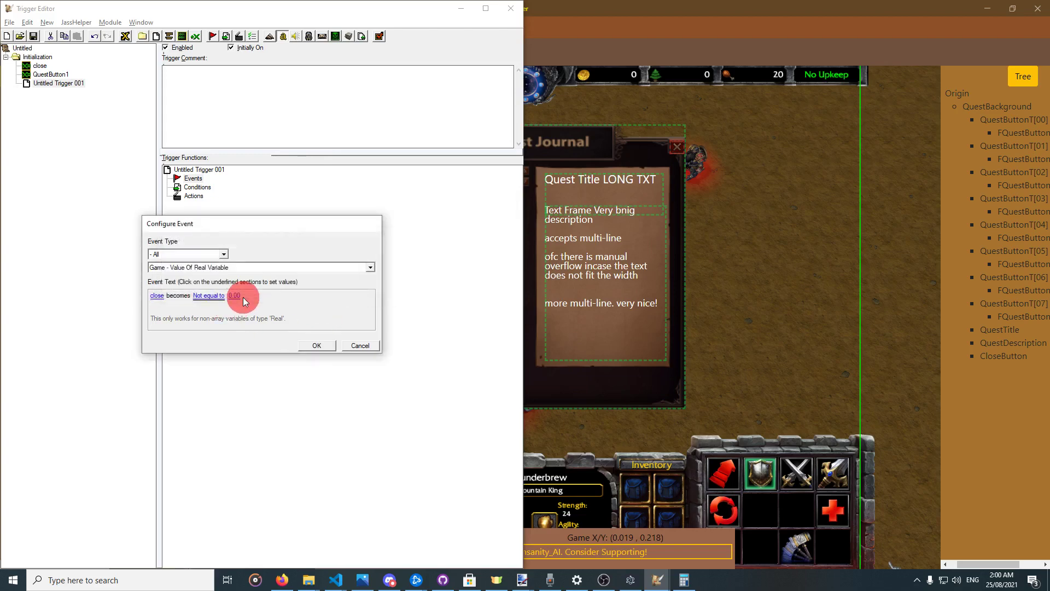
left_click(326, 345)
Add a new action to the trigger, choose the Comment type and open its text for editing.
left_click(198, 206)
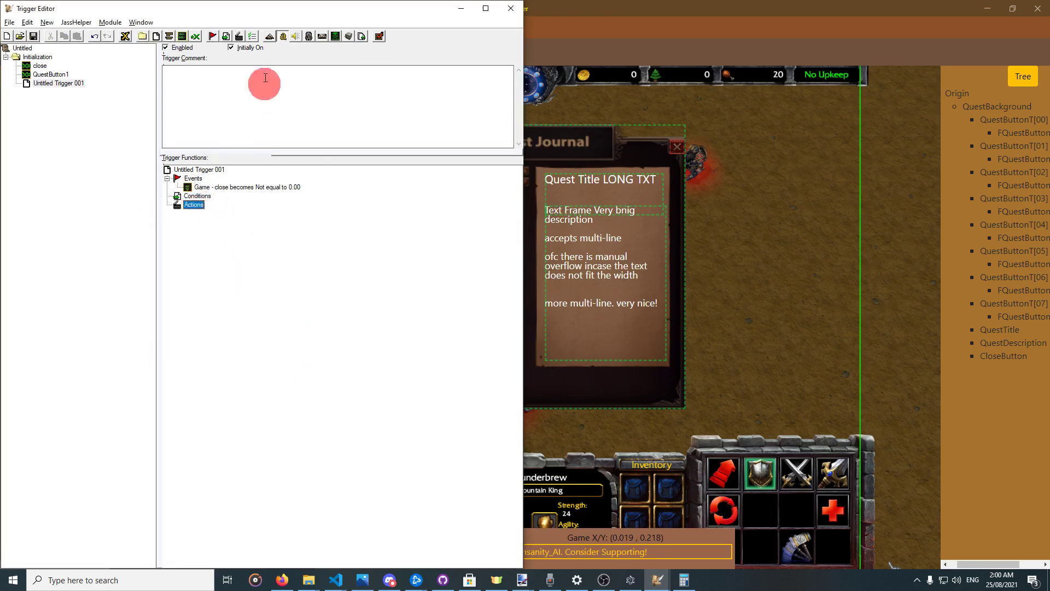
left_click(241, 38)
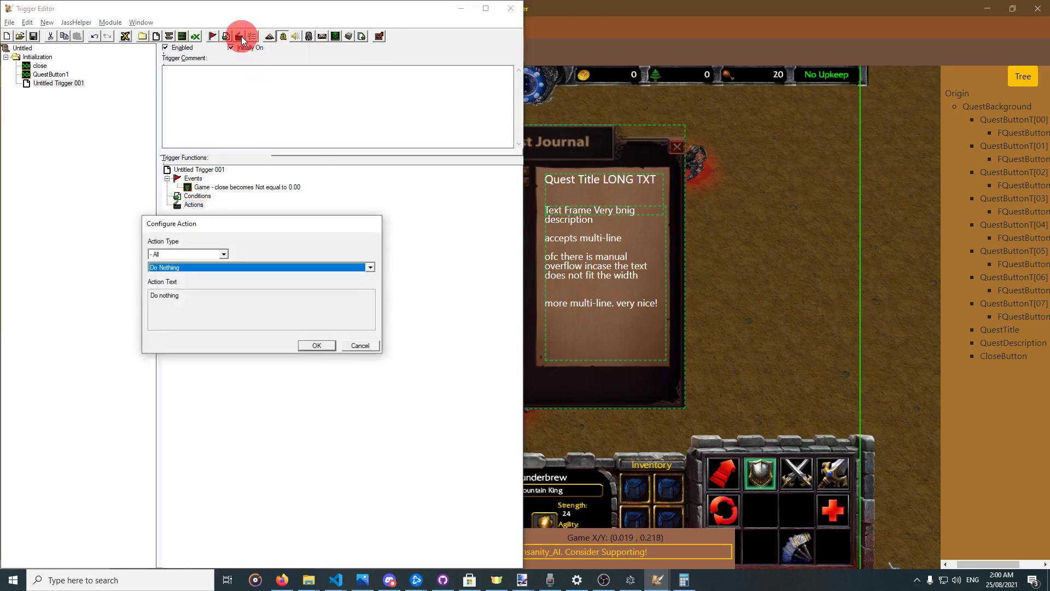
left_click(315, 345)
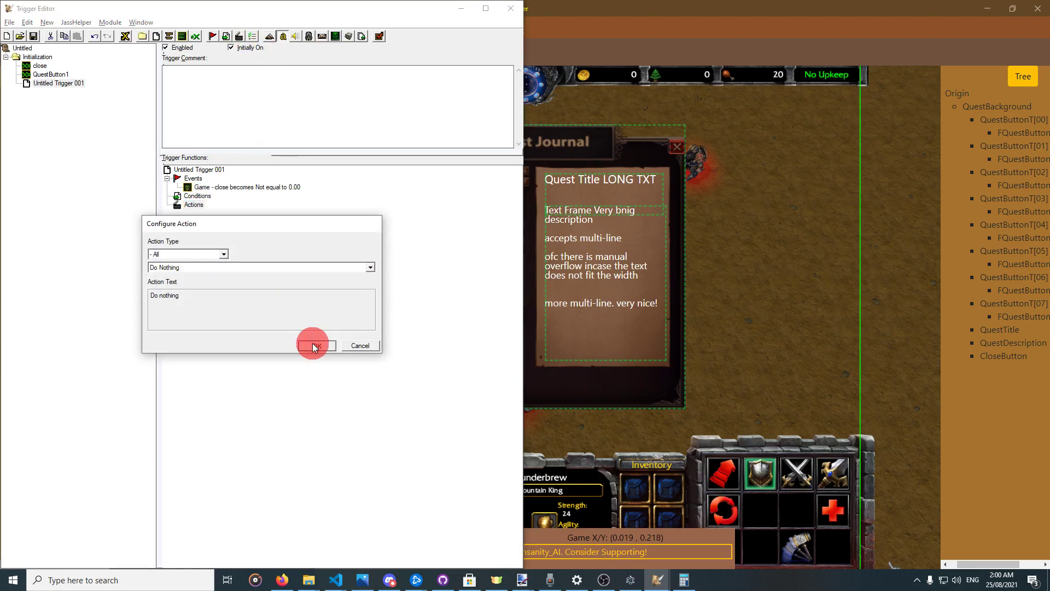
left_click(354, 333)
left_click(241, 37)
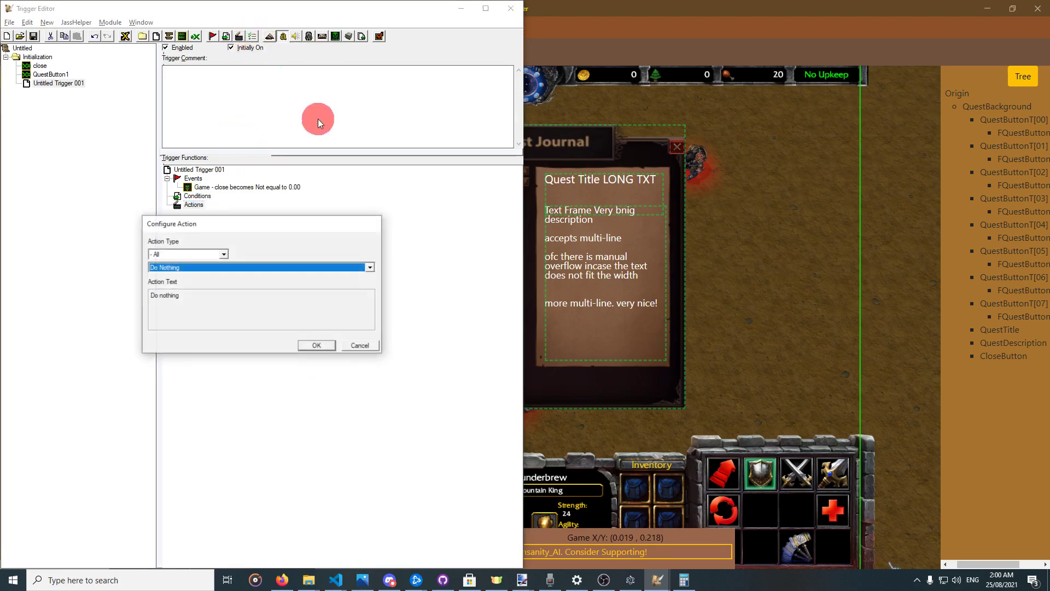
key("c")
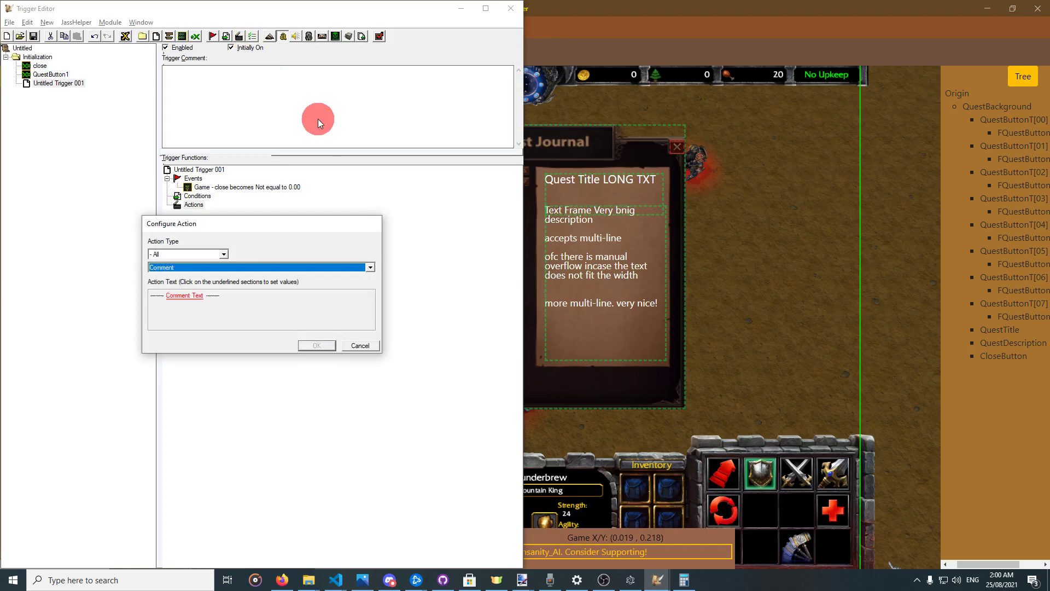
left_click(180, 297)
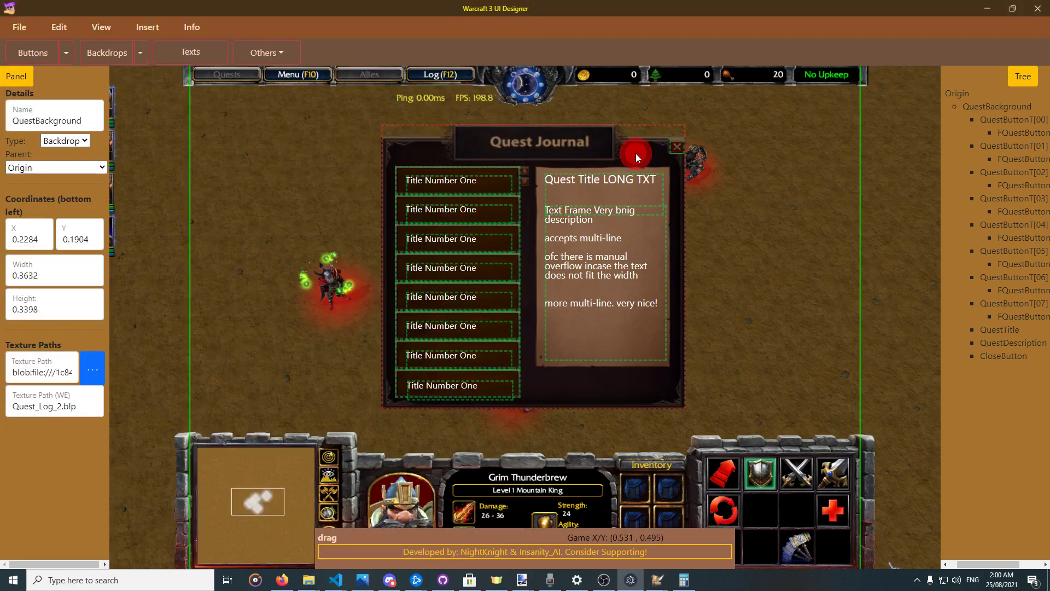
Switch to Warcraft 3 UI Designer and select the Quest Journal background frame to read its name.
left_click(635, 153)
double_click(41, 121)
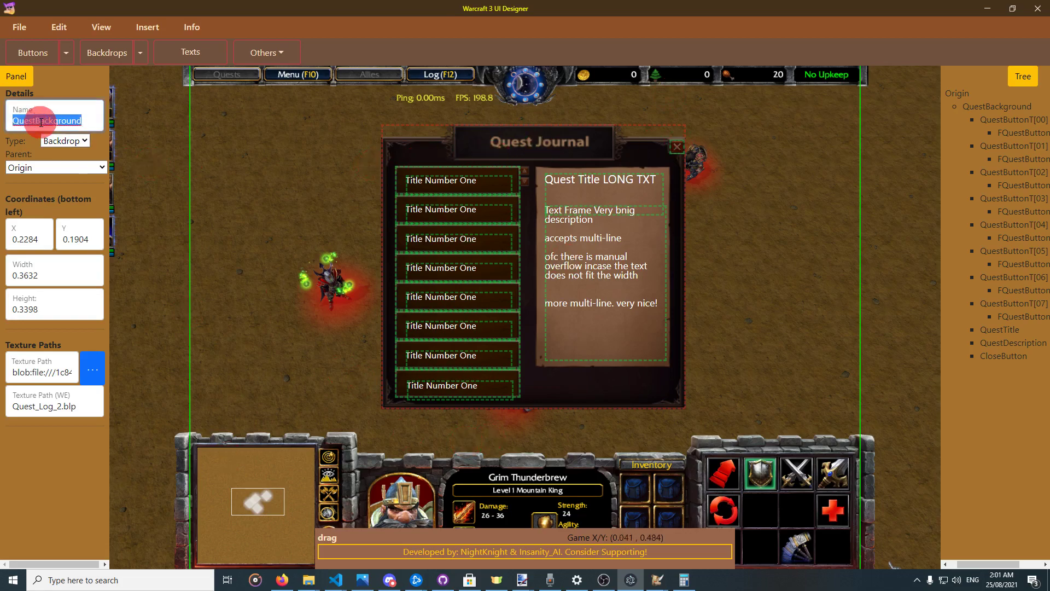
Return to the Trigger Editor and start the action's text with "call BlzHide".
key("alt+Tab")
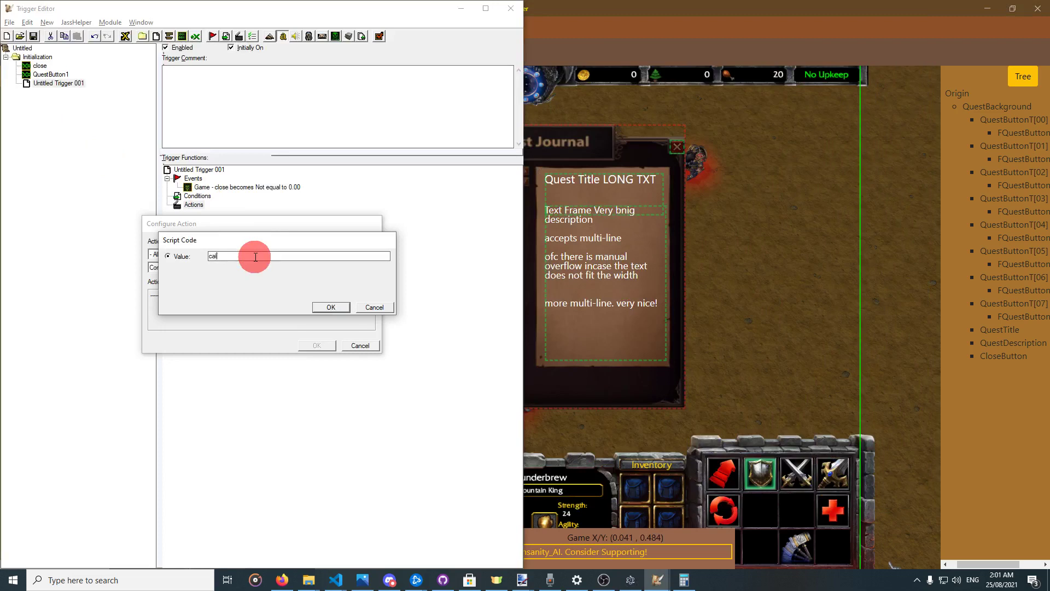
type("call Blz")
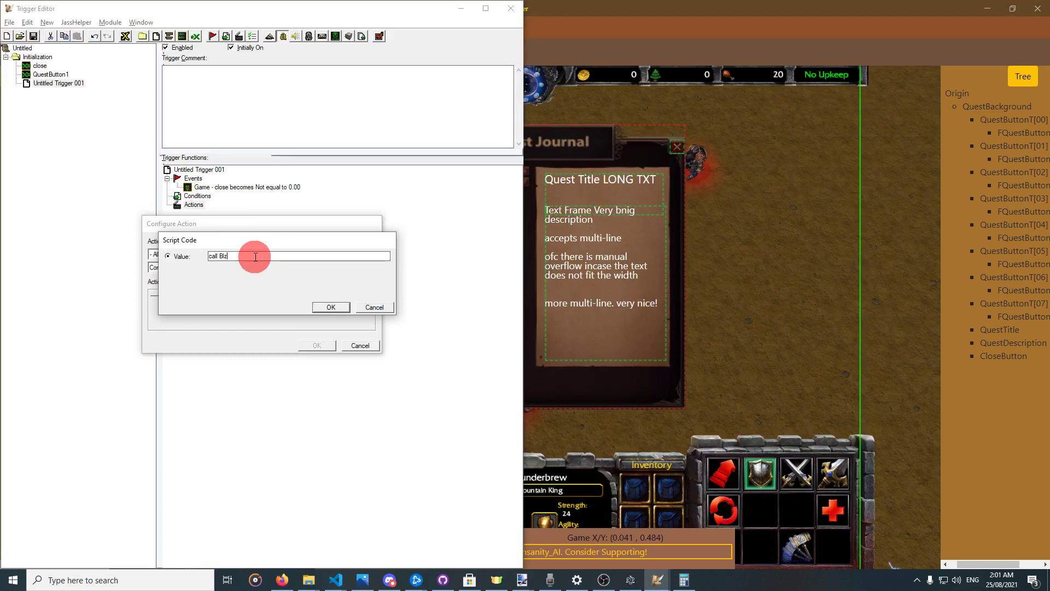
type("F")
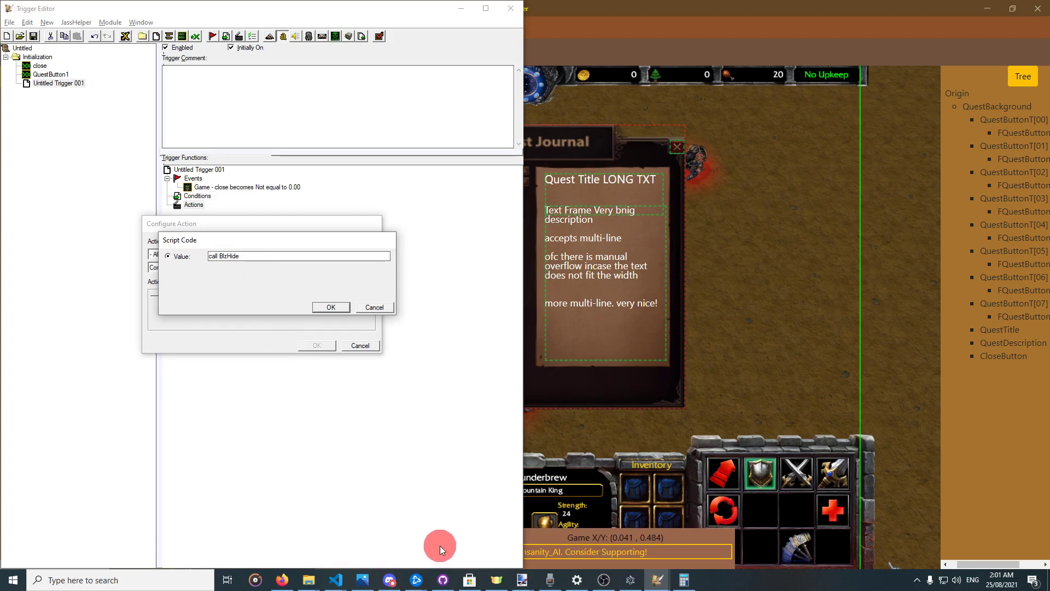
Launch JassCraft from the JassCraft folder inside the Warcraft III folder and create a new document.
left_click(308, 580)
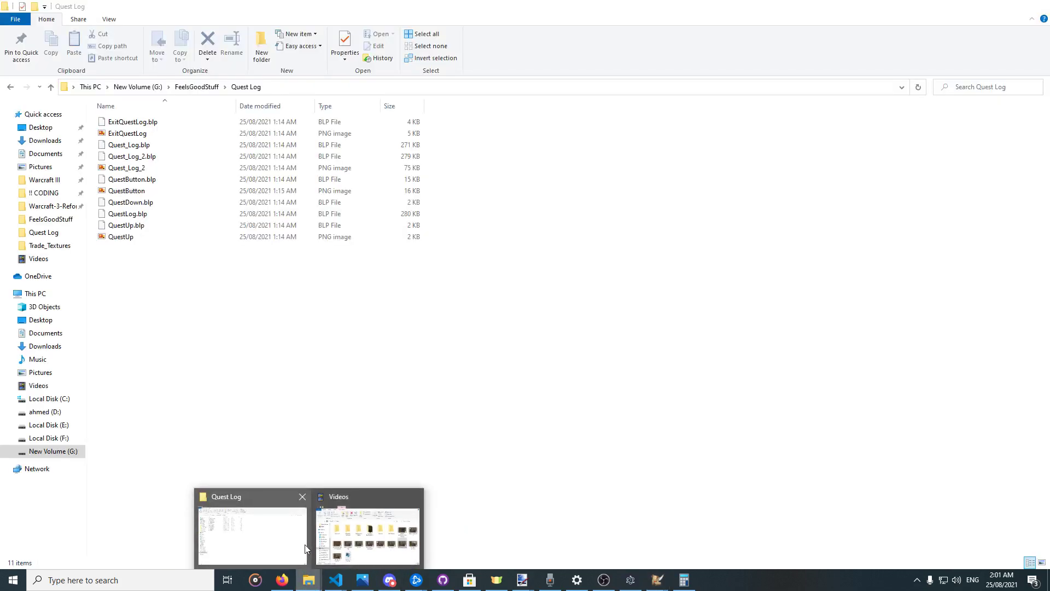
left_click(297, 545)
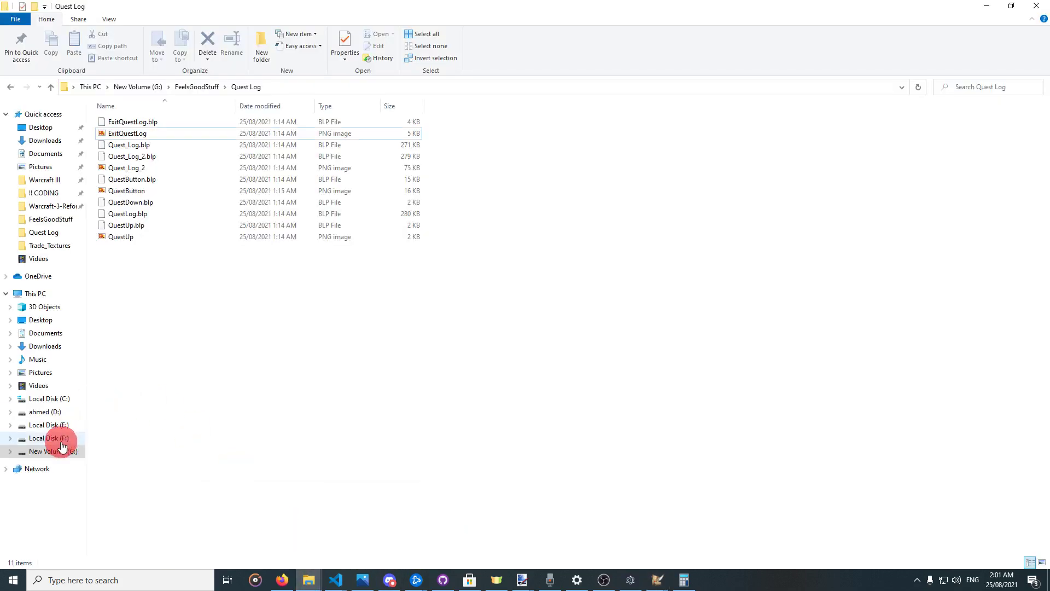
left_click(46, 179)
left_click(168, 205)
double_click(168, 205)
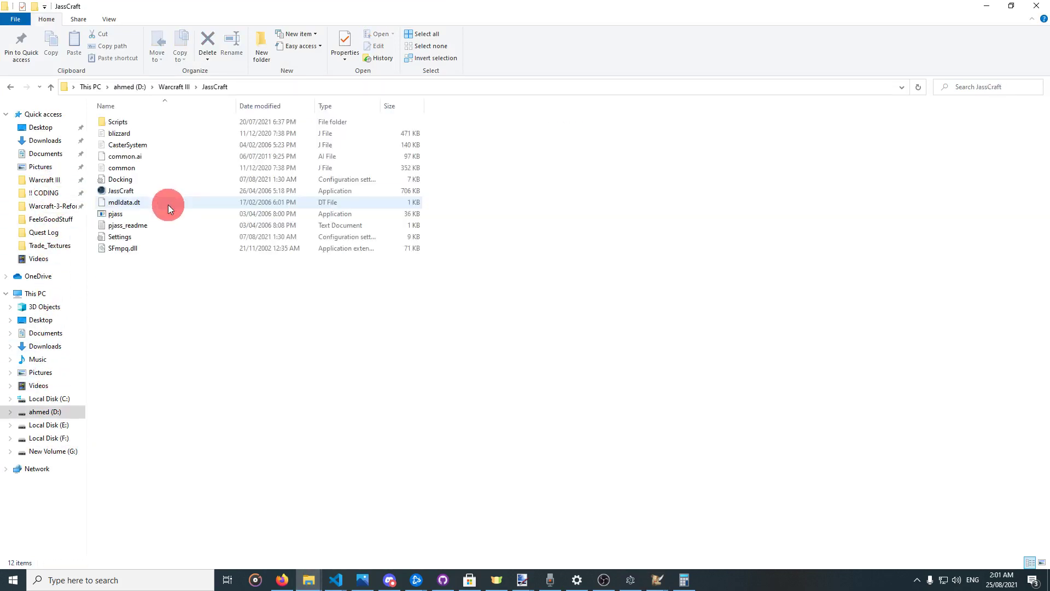
left_click(154, 197)
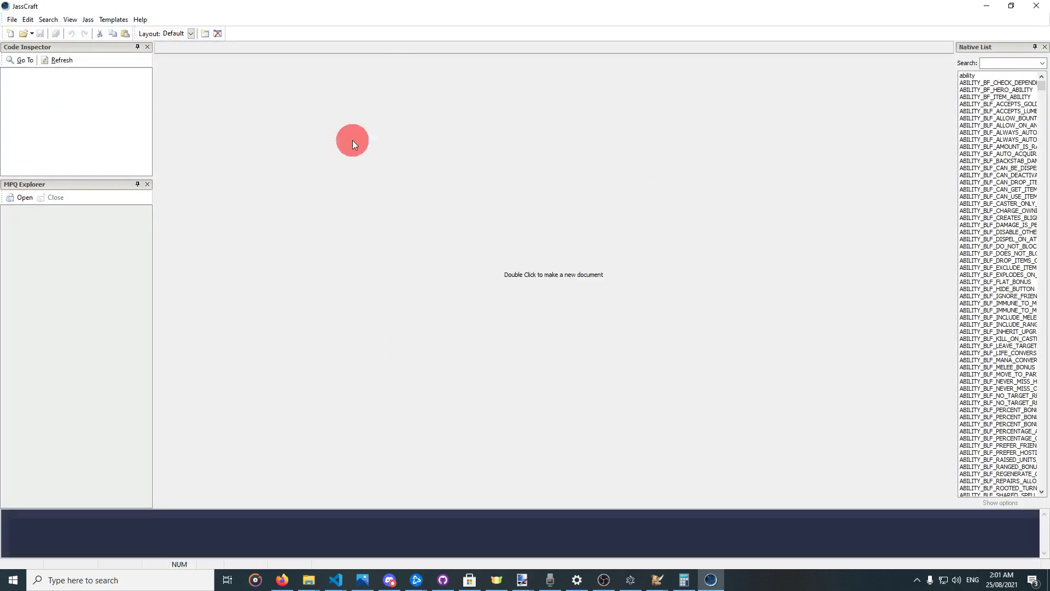
double_click(339, 102)
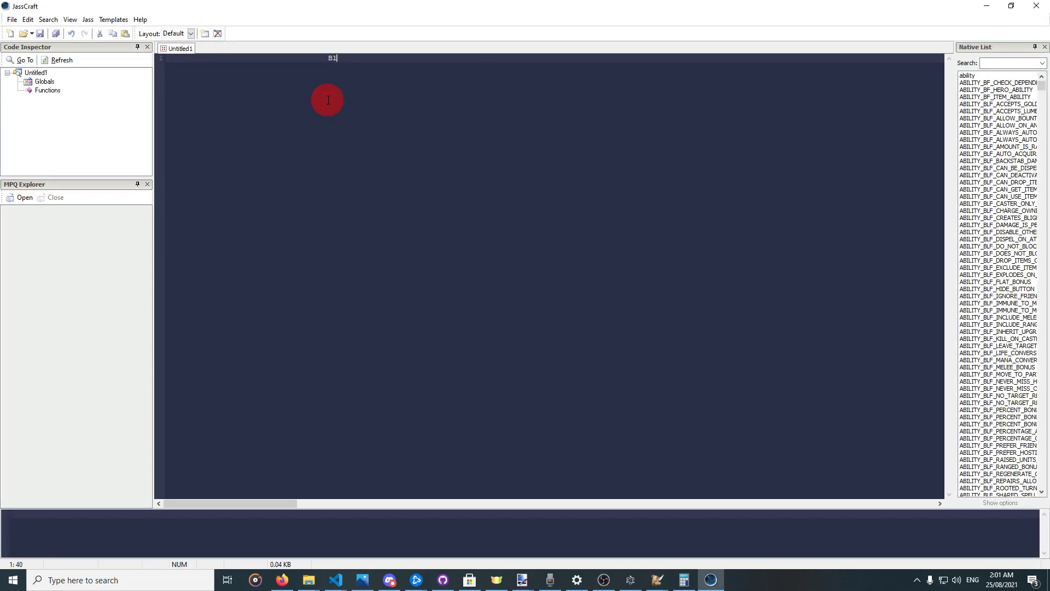
Try BlzHide in the document, and search the native list for blzframehide and blzh.
type("de")
left_click(1004, 74)
left_click(993, 64)
type("blzfra")
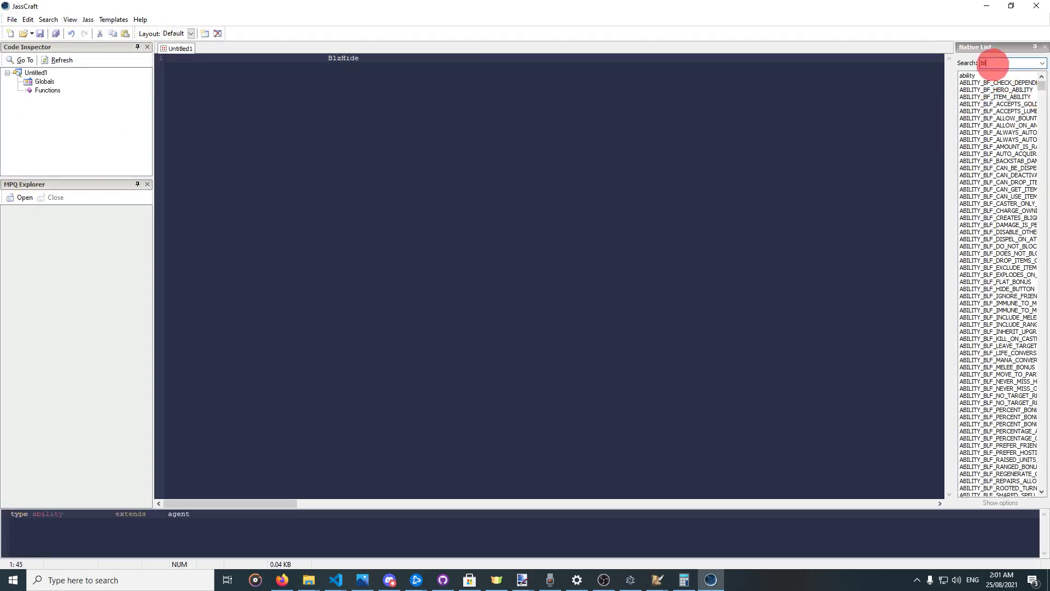
type("mehide")
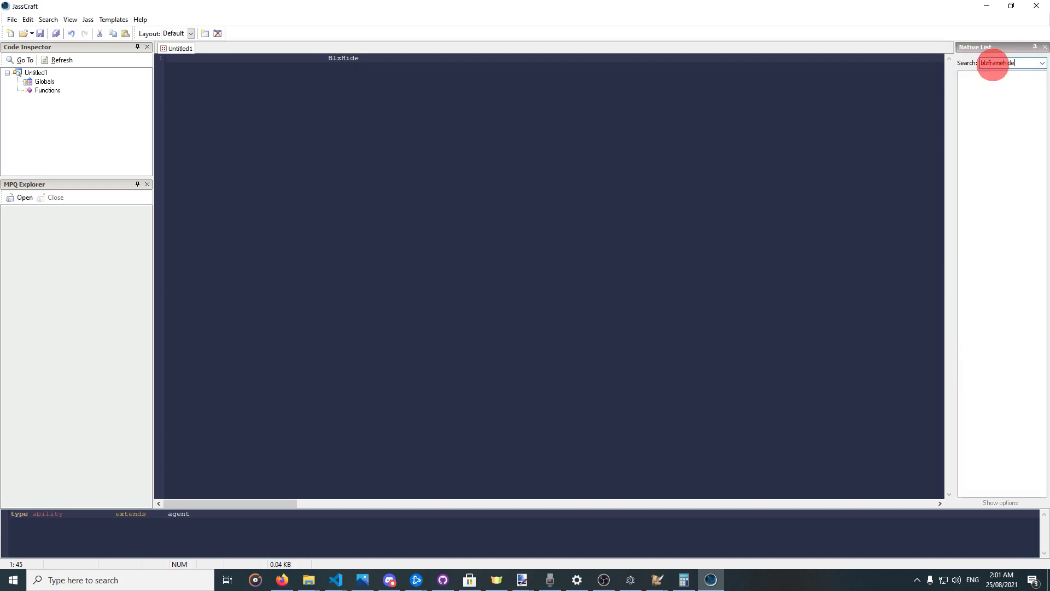
key("BackSpace")
key("BackSpace")
key("BackSpace")
key("BackSpace")
key("BackSpace")
key("BackSpace")
key("BackSpace")
key("BackSpace")
key("BackSpace")
type("hide")
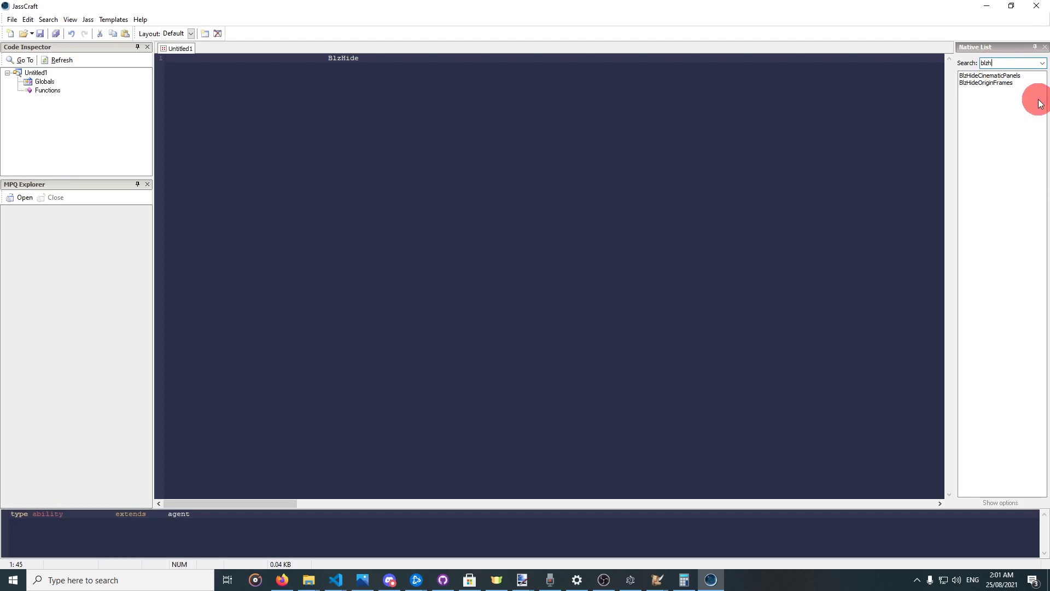
Search the native list for blzframesetvi and replace the document's text with the BlzFrameSetVisible native.
key("BackSpace")
type("fram")
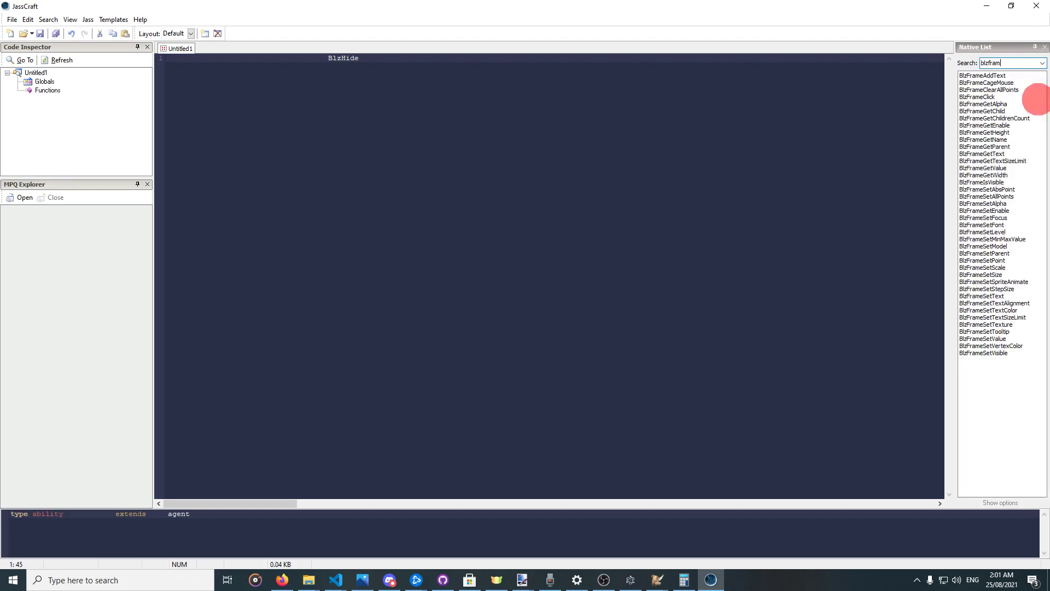
type("esetvi")
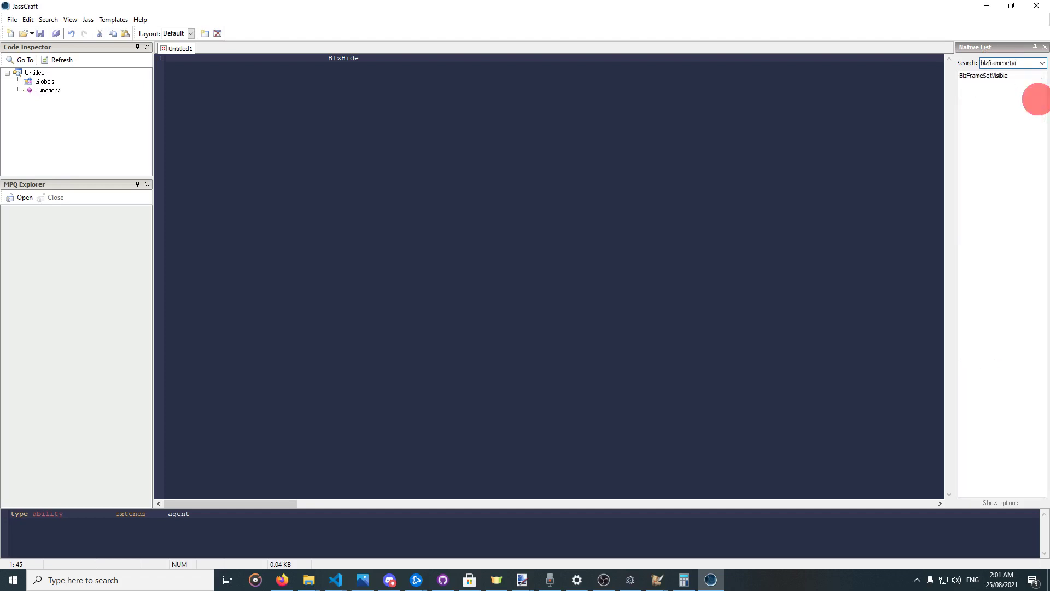
left_click_drag(392, 59, 183, 59)
key("BackSpace")
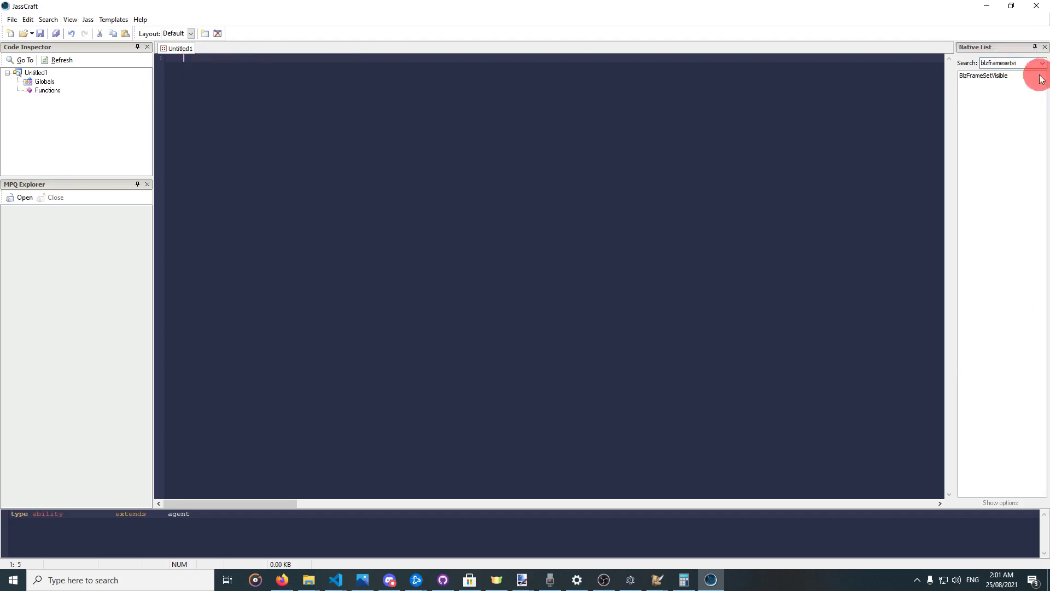
double_click(1000, 77)
Copy BlzFrameSetVisible from the document and paste it over BlzHide in the Trigger Editor action's script text.
left_click(222, 59)
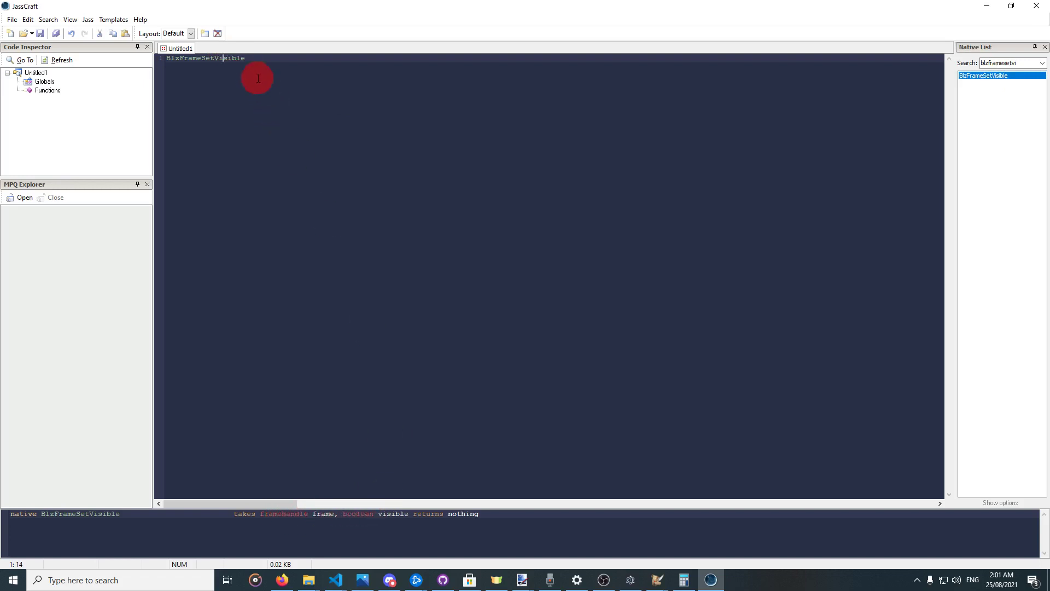
left_click(234, 60)
double_click(234, 61)
key("ctrl+c")
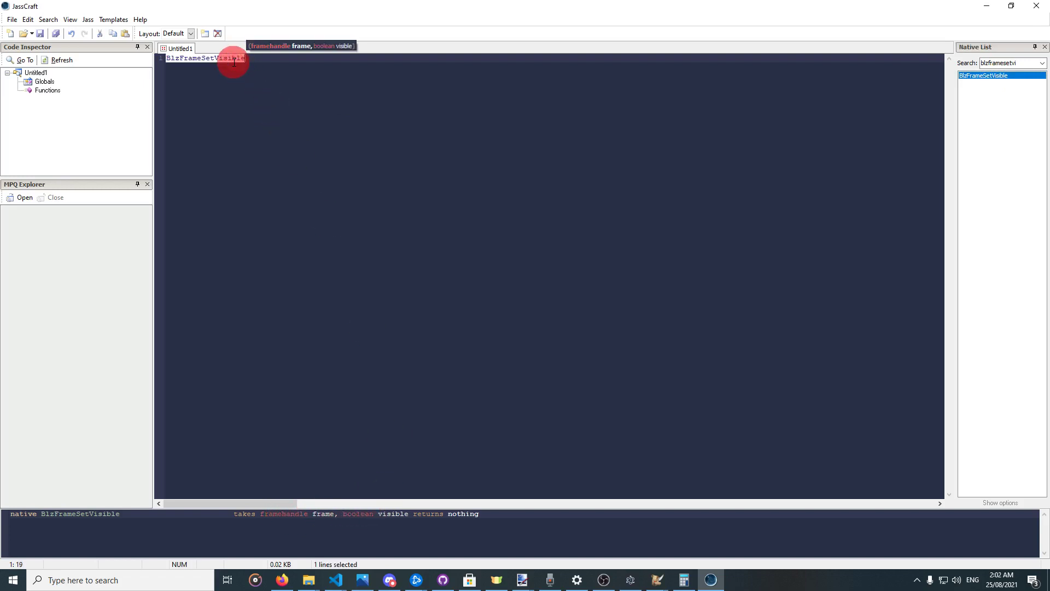
key("alt+Tab")
key("alt+Tab")
key("alt+Tab")
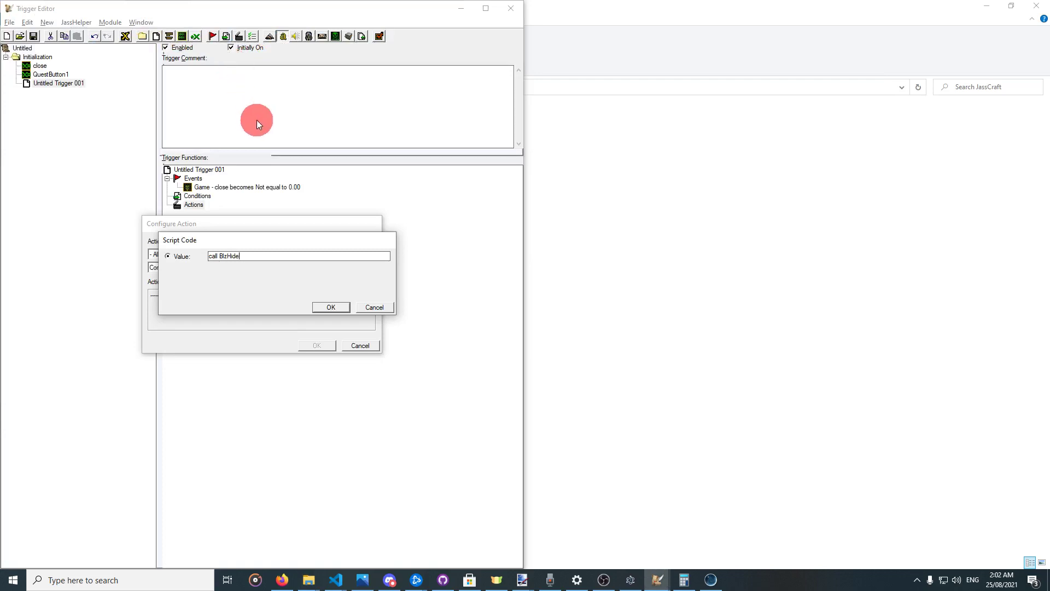
key("alt+Tab")
left_click(260, 253)
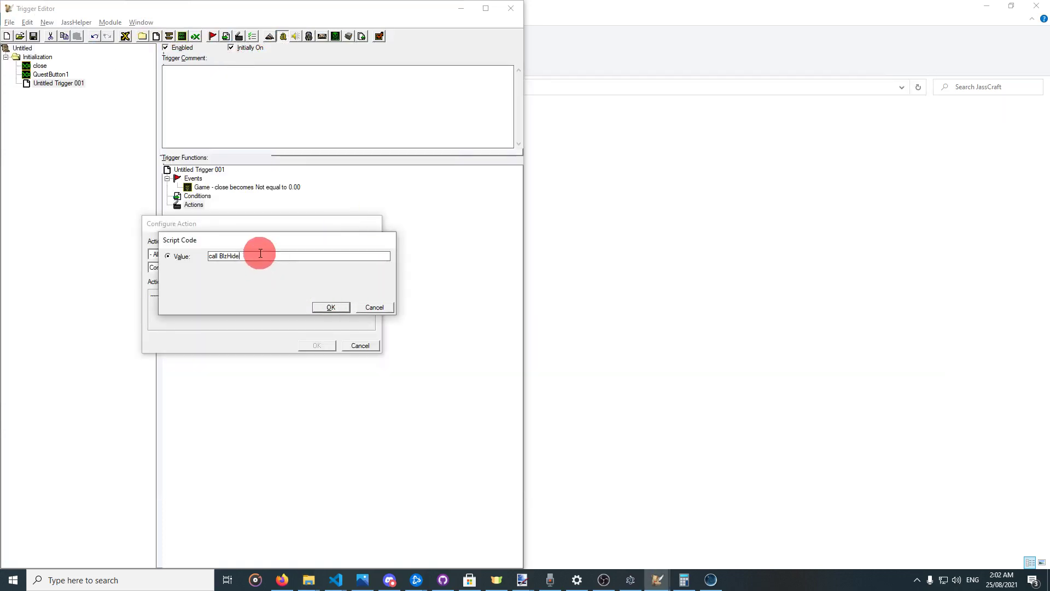
key("ctrl+v")
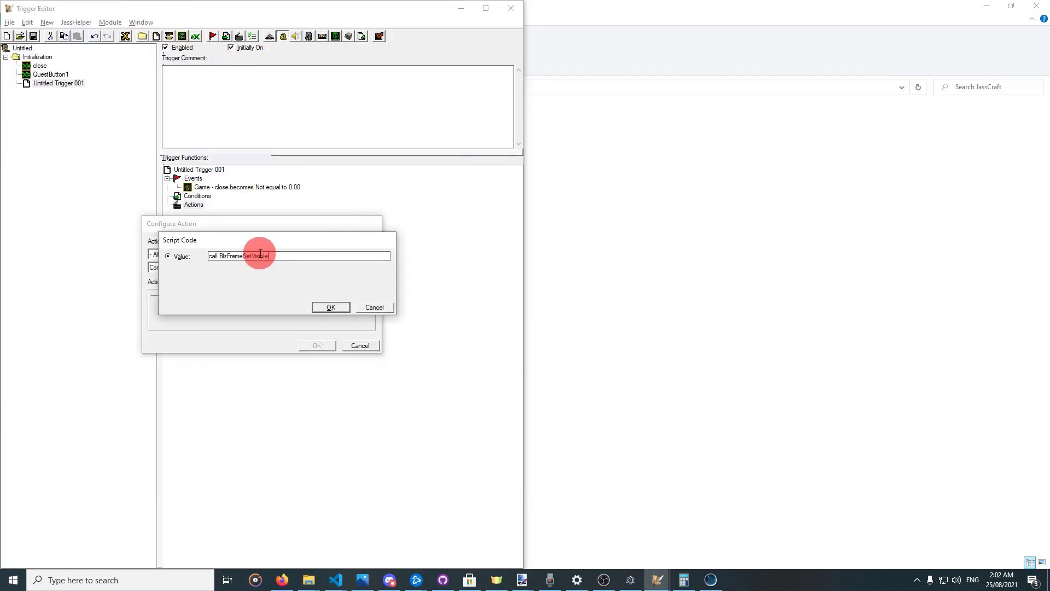
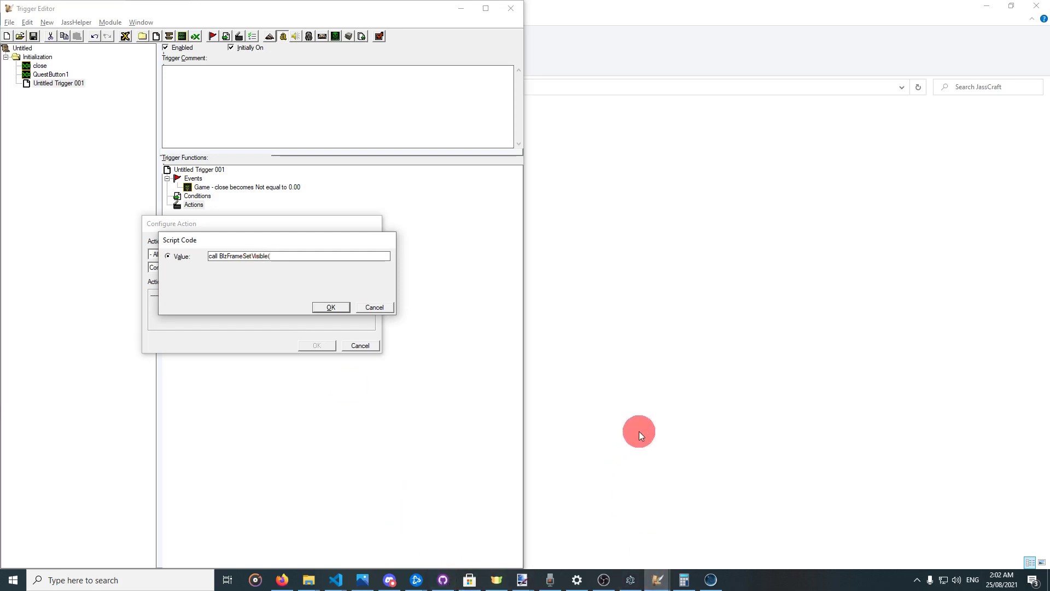
Complete the action's text as "call BlzFrameSetVisible(QuestBackground, false)" and confirm the action.
type("stBackground, false")
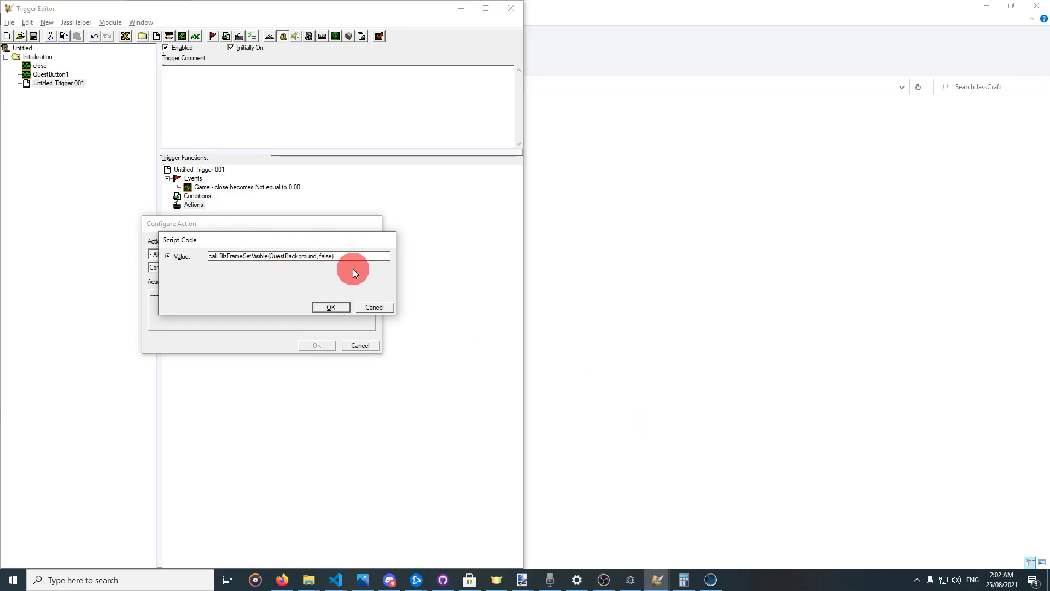
left_click(336, 305)
left_click(323, 345)
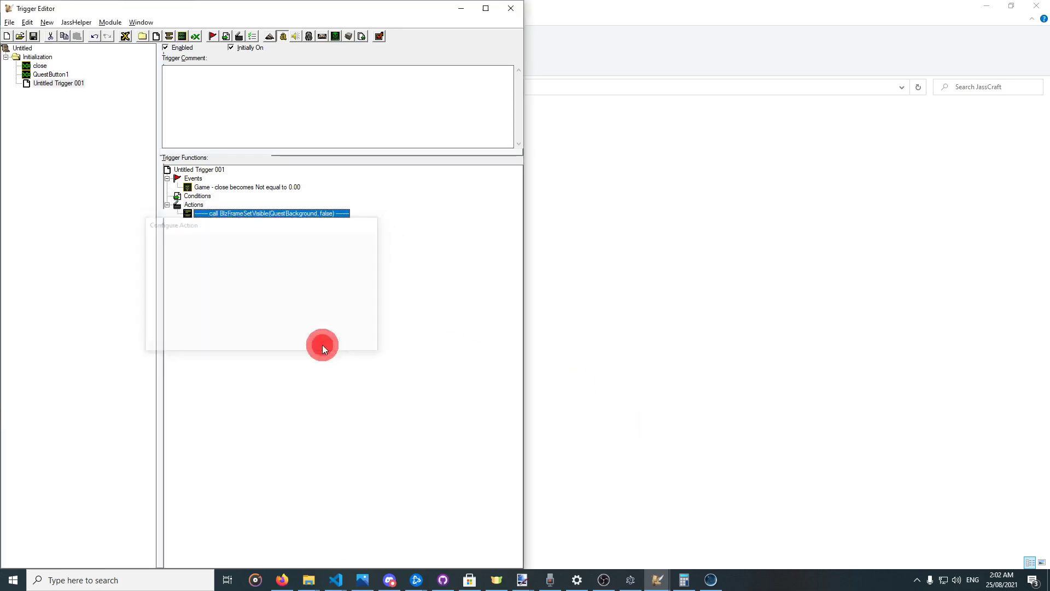
Change the comment action to a Custom Script action, carrying over the line "call BlzFrameSetVisible(QuestBackground, false)".
double_click(265, 213)
left_click(239, 294)
key("ctrl+c")
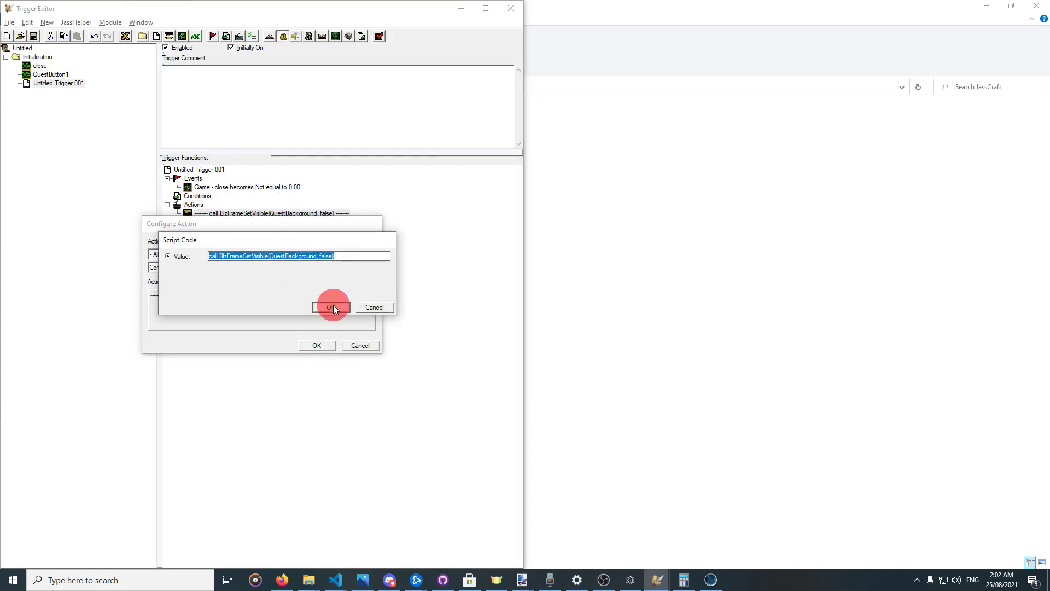
left_click(333, 305)
left_click(237, 269)
type("cu")
left_click(239, 294)
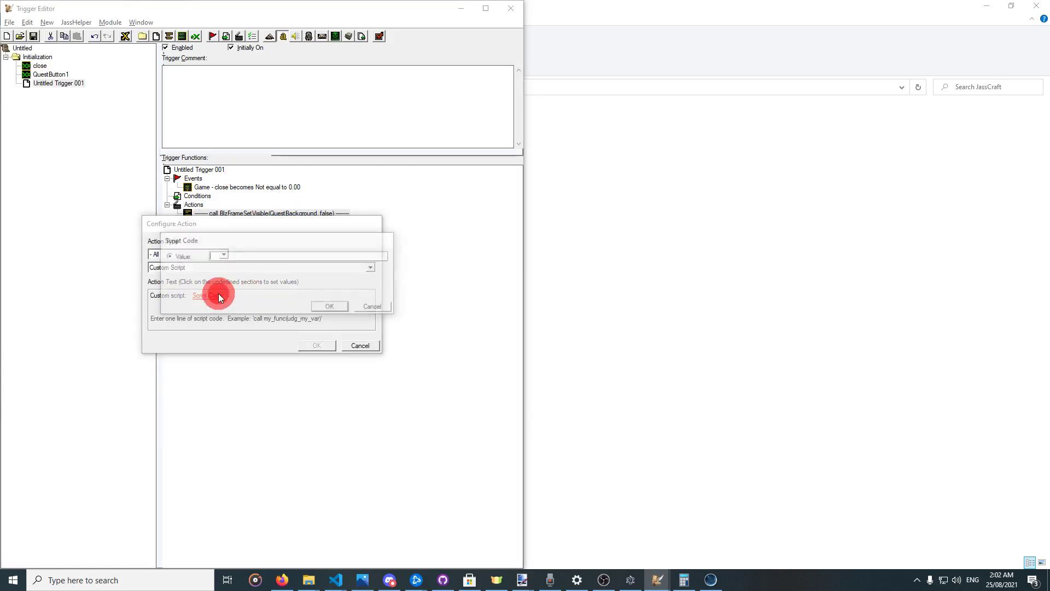
key("ctrl+v")
left_click(322, 307)
left_click(322, 347)
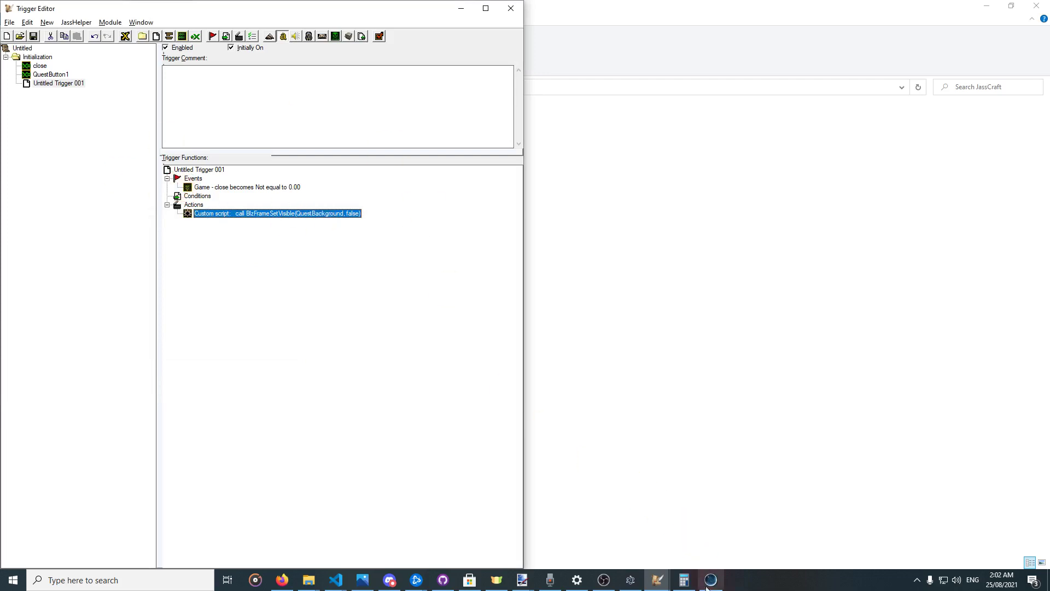
Switch to Warcraft 3 UI Designer and select the first quest button to view its properties.
left_click(629, 579)
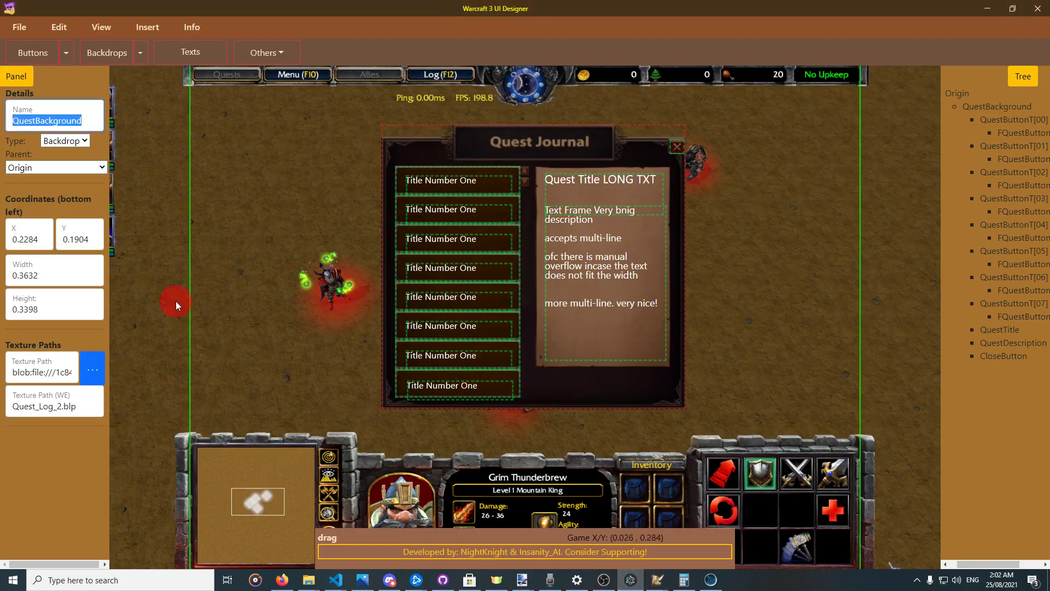
left_click(403, 177)
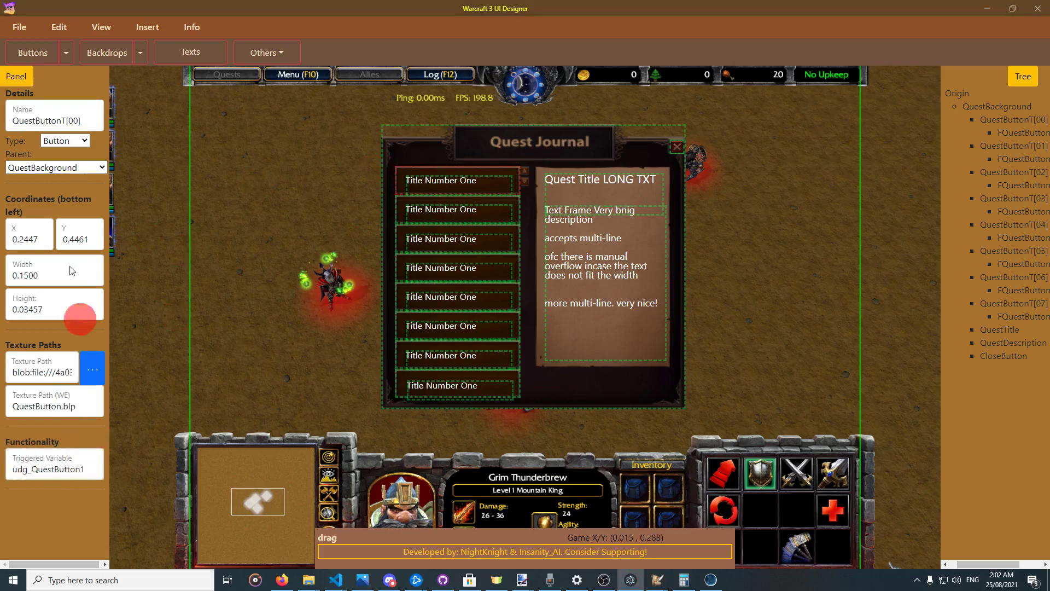
Switch to the Trigger Editor and duplicate the trigger Untitled Trigger 001.
key("alt+Tab")
left_click(63, 85)
key("ctrl+c")
key("ctrl+v")
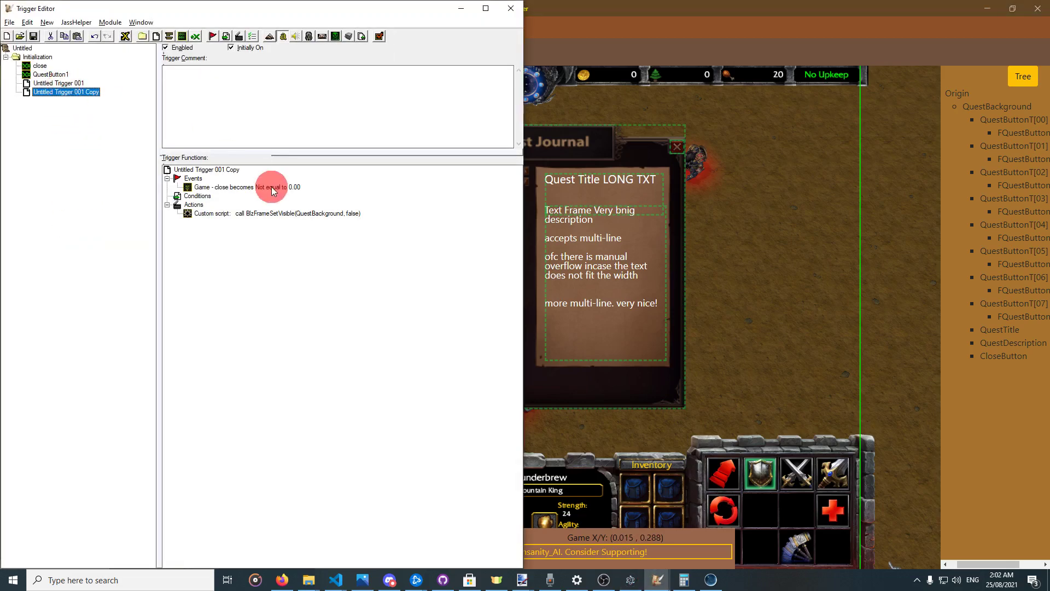
Change the variable in the copied trigger's Value Of Real Variable event to QuestButton1 and confirm the event.
left_click(263, 186)
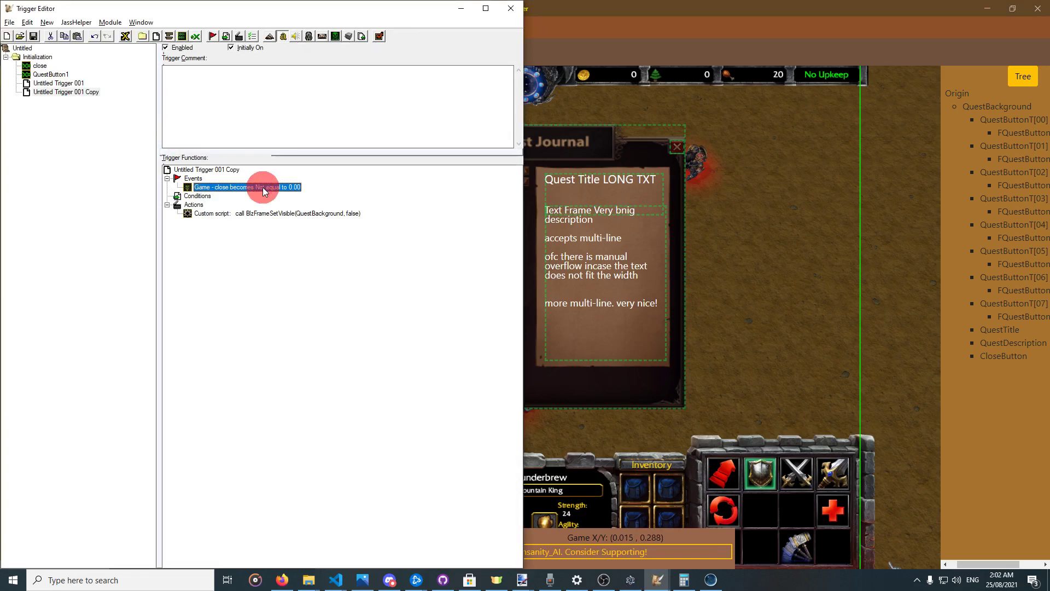
double_click(228, 190)
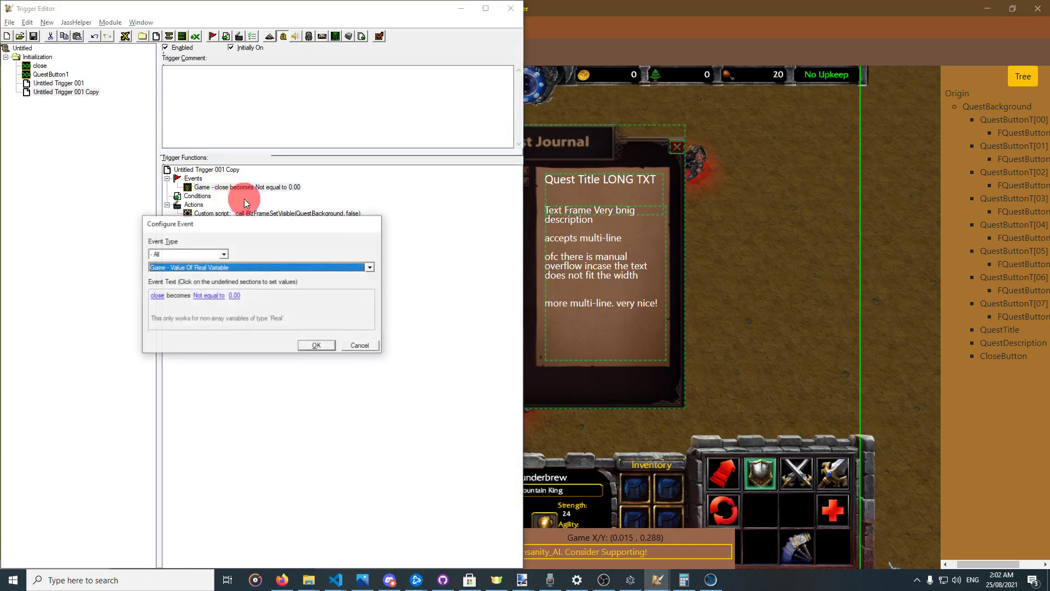
left_click(204, 296)
left_click(157, 295)
left_click(268, 264)
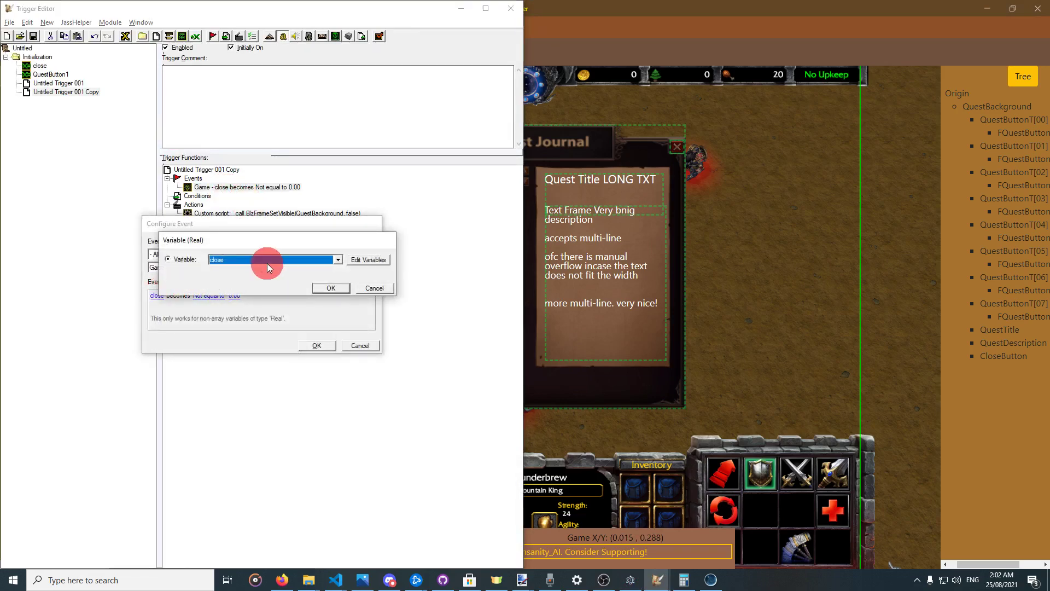
left_click(267, 270)
left_click(325, 288)
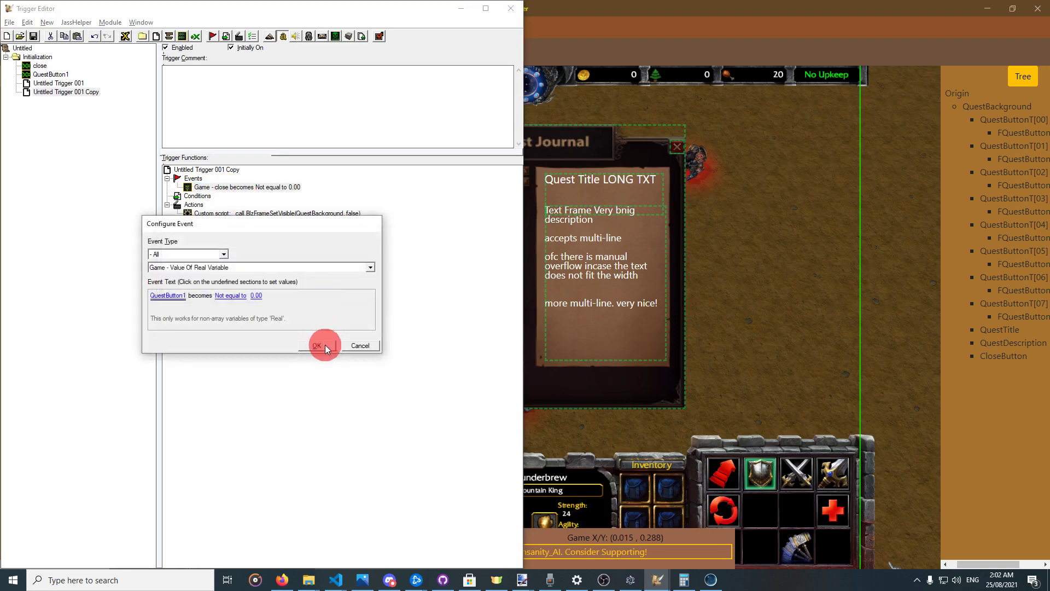
left_click(324, 344)
Open the copied trigger's Custom Script action for editing and view the quest title text's properties in Warcraft 3 UI Designer.
left_click(253, 214)
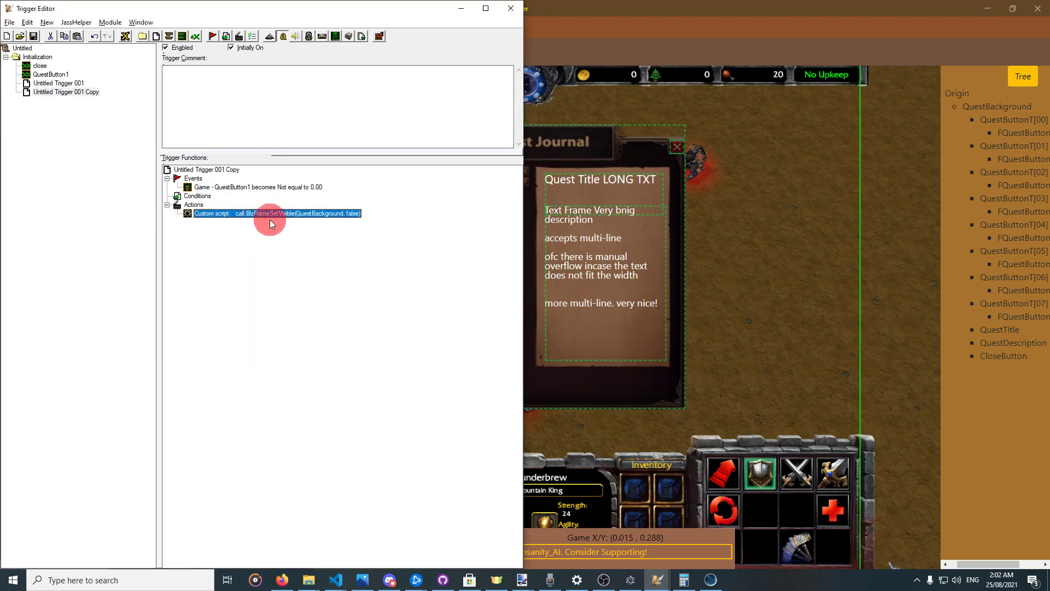
double_click(270, 218)
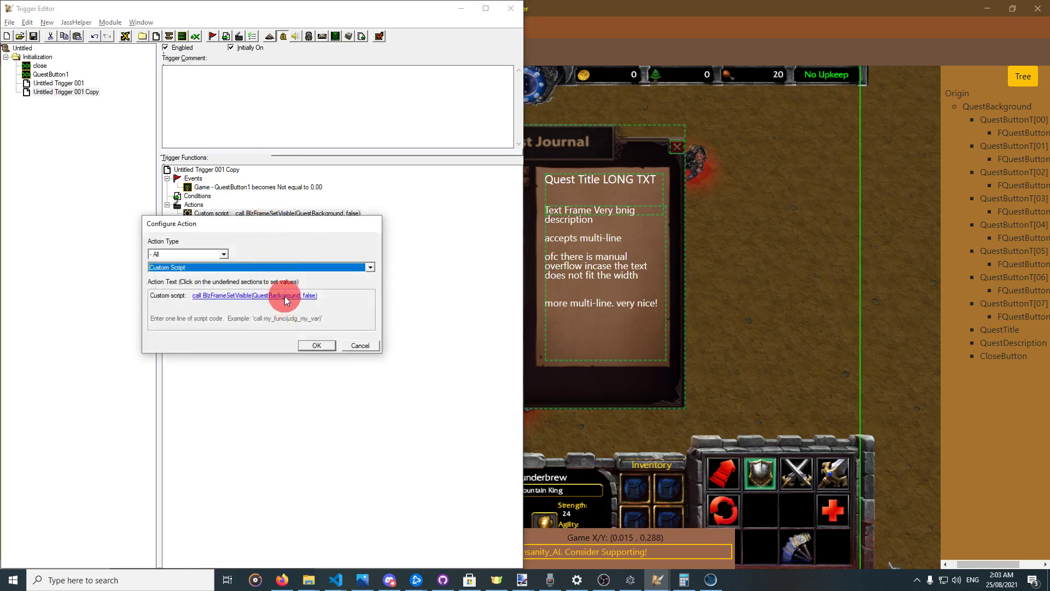
left_click(616, 6)
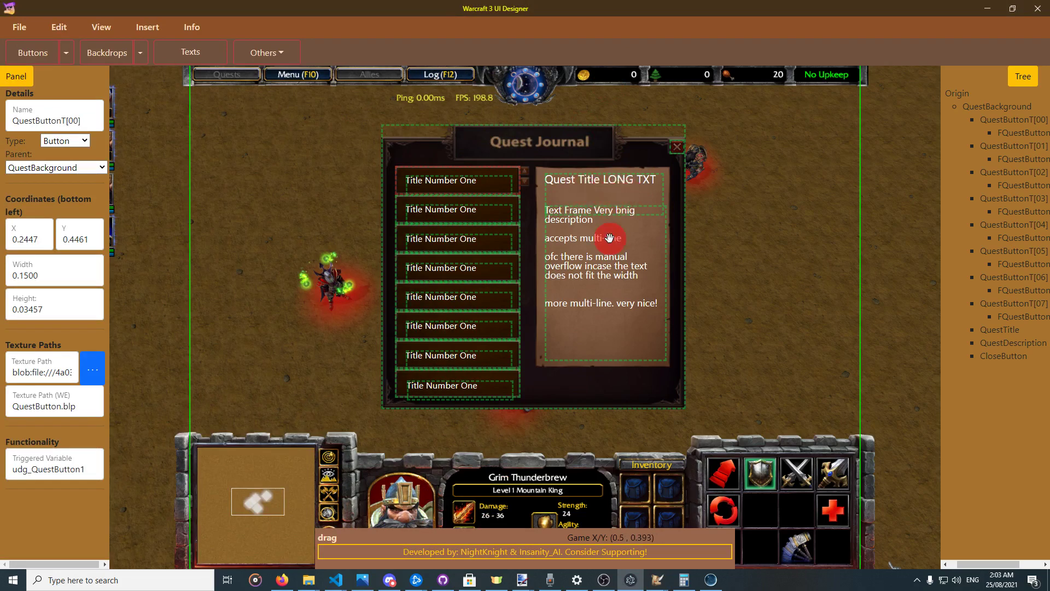
left_click(603, 188)
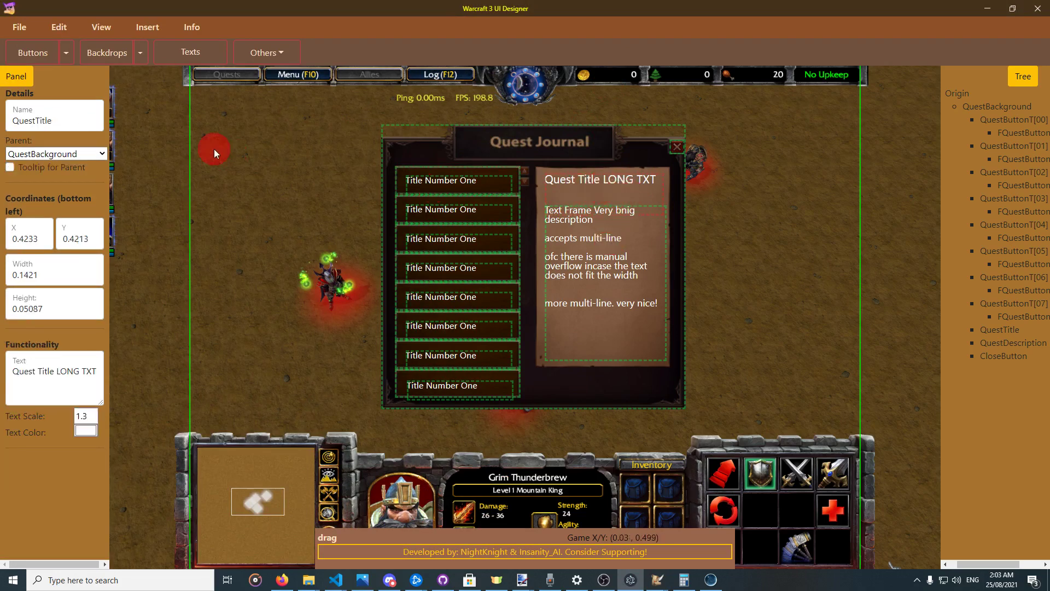
key("alt+Tab")
left_click(331, 229)
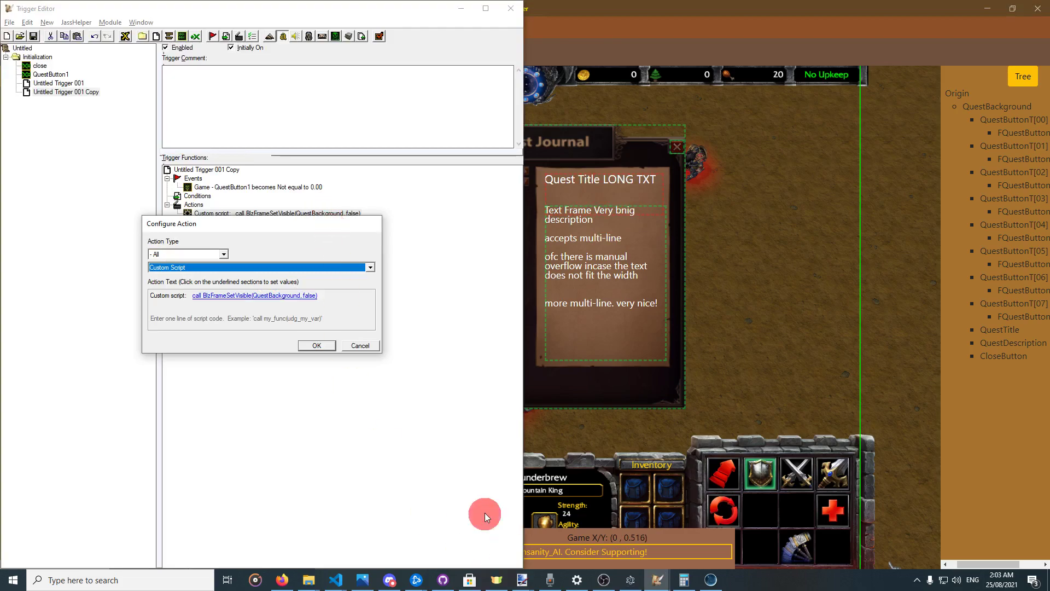
left_click(629, 517)
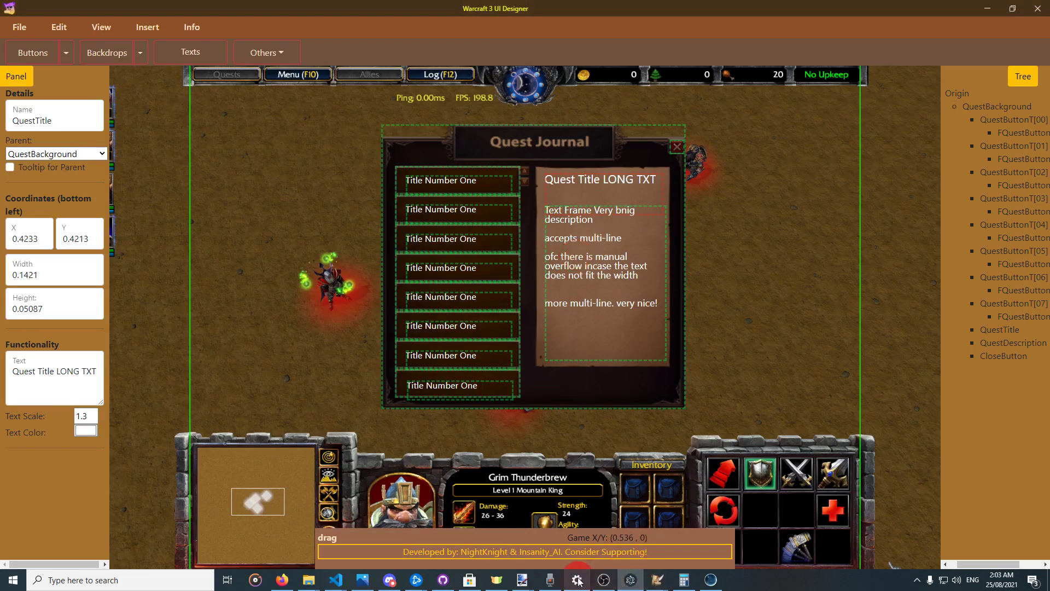
Switch to JassCraft and search the native list for "blzframesettext".
left_click(711, 579)
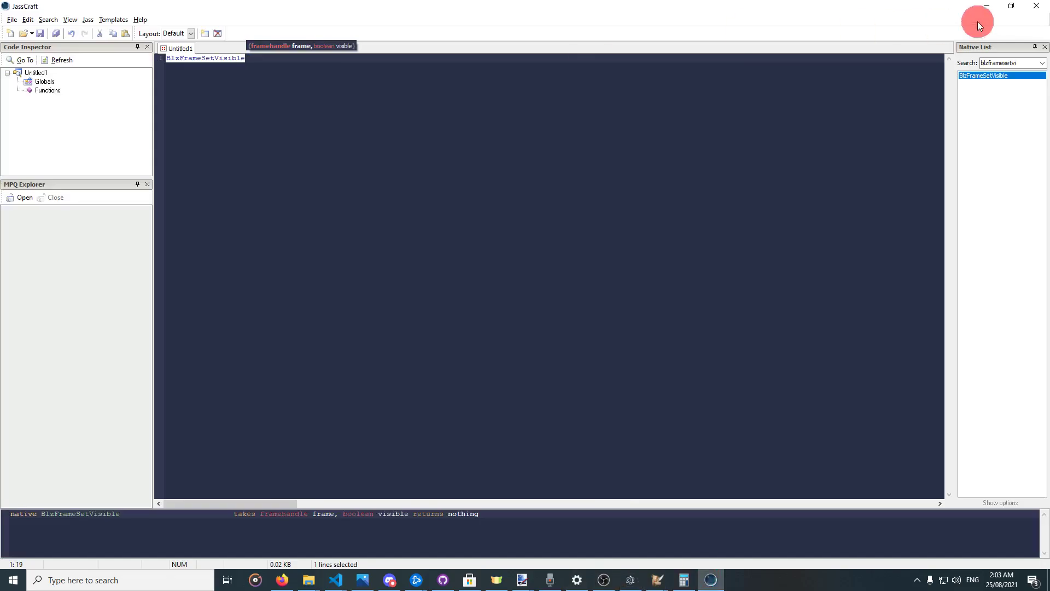
double_click(1001, 62)
type("blzfr")
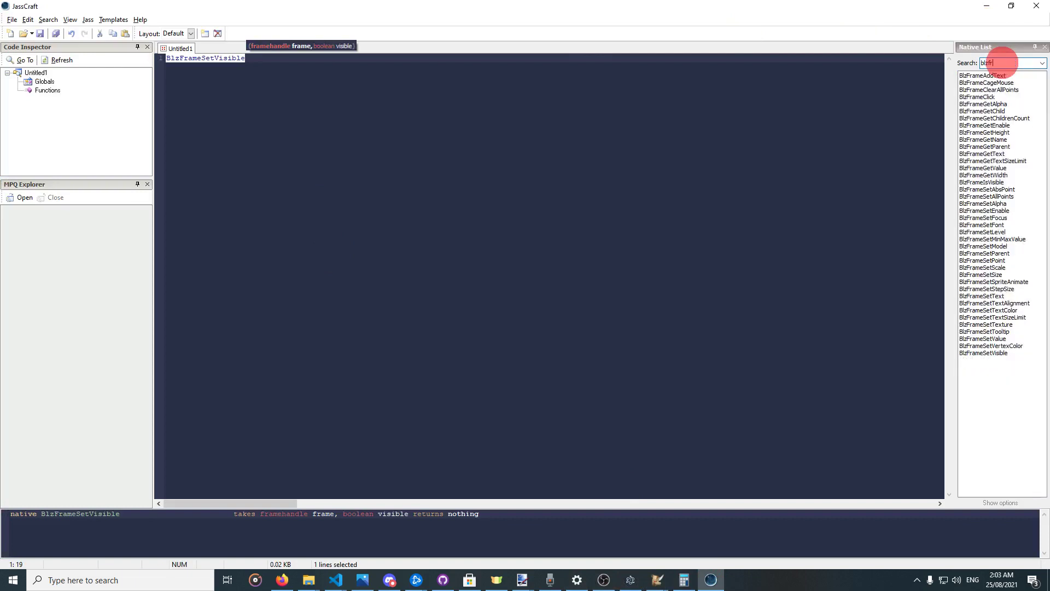
type("amesettext")
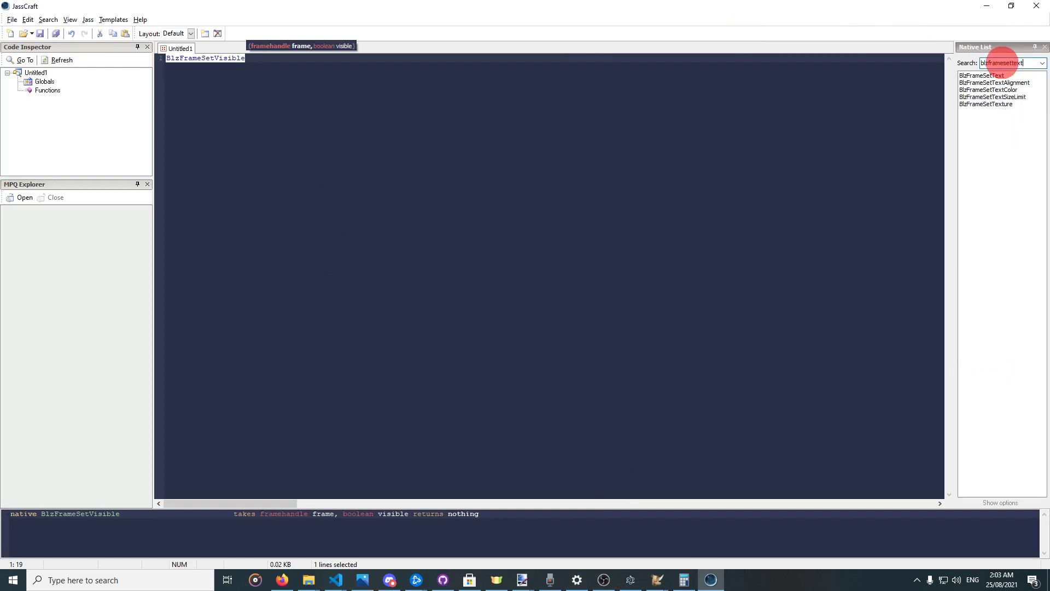
Replace BlzFrameSetVisible in the JassCraft document with the native BlzFrameSetText and copy its name.
left_click(263, 57)
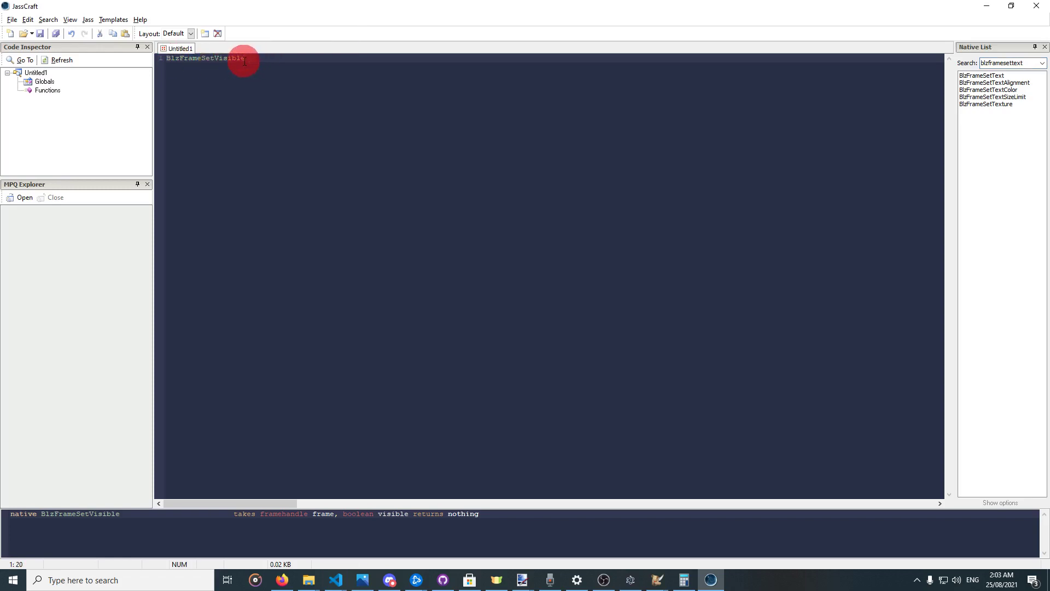
double_click(245, 62)
key("BackSpace")
double_click(994, 77)
left_click(315, 95)
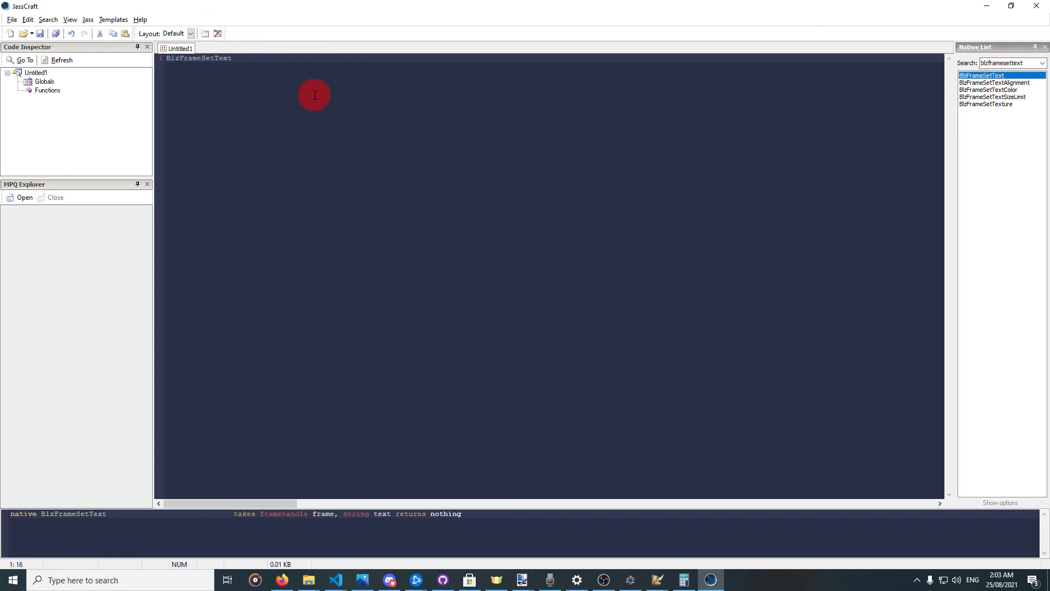
double_click(206, 57)
key("ctrl+c")
Switch to the Trigger Editor, set the action's script to call BlzFrameSetText(QuestTitle, "This is a very nice title") and confirm the action.
key("alt+Tab")
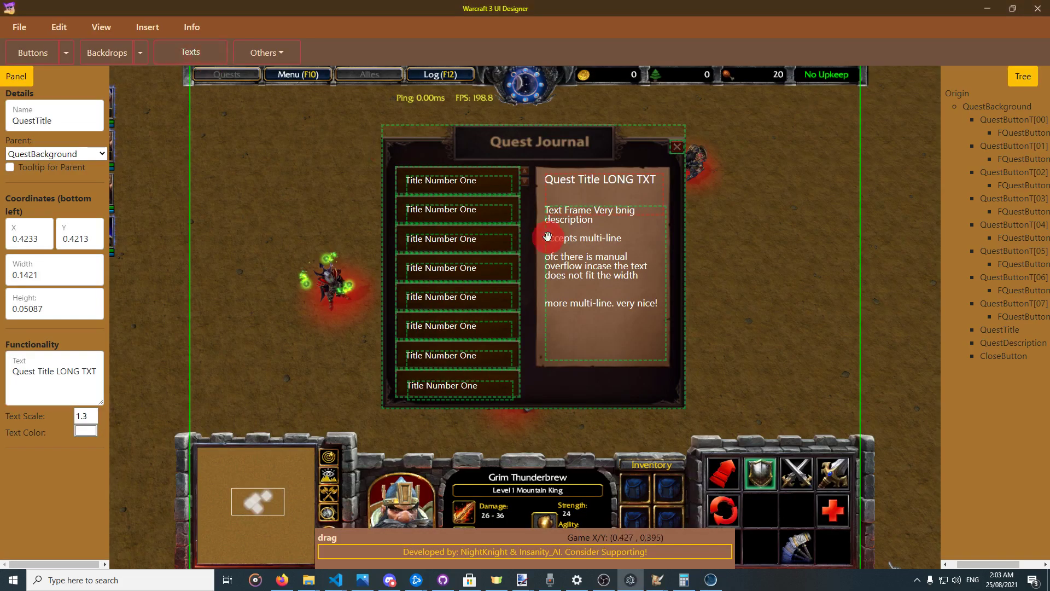
key("alt+Tab")
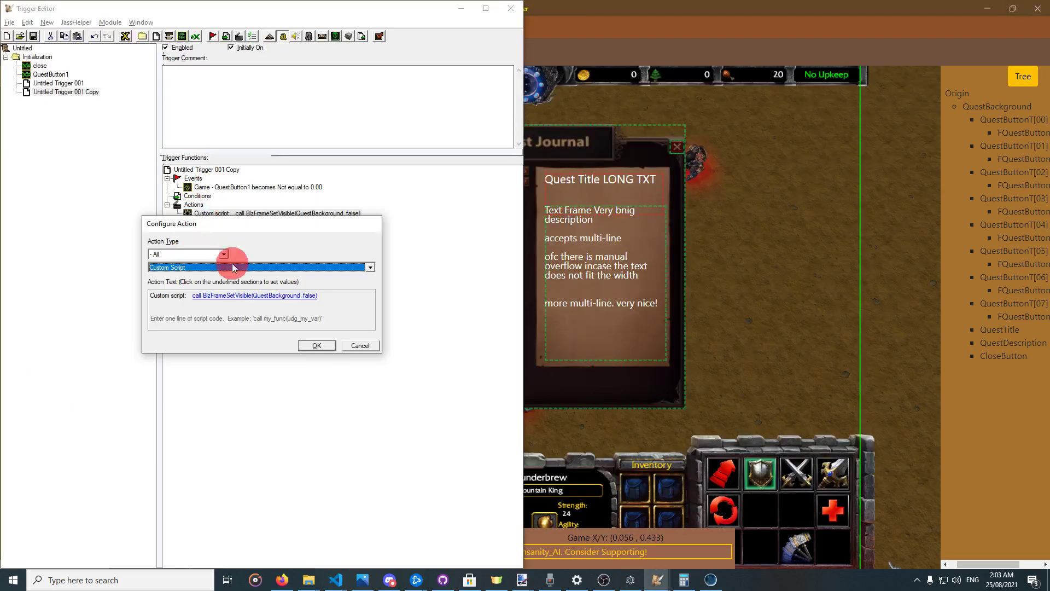
left_click(238, 297)
type("call")
key("ctrl+v")
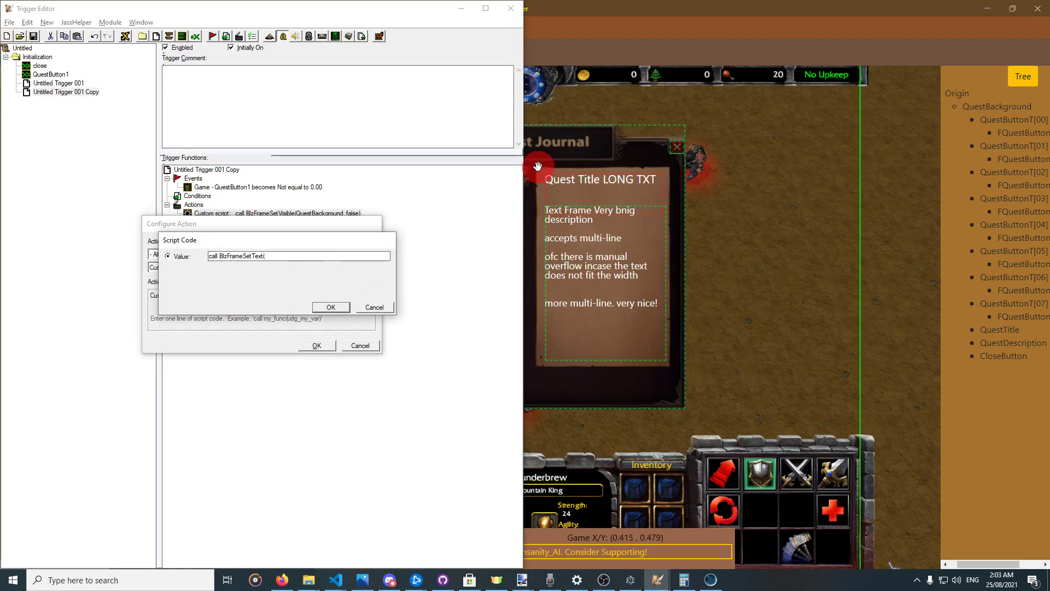
type("(QuestTitle, \"This is a very nice")
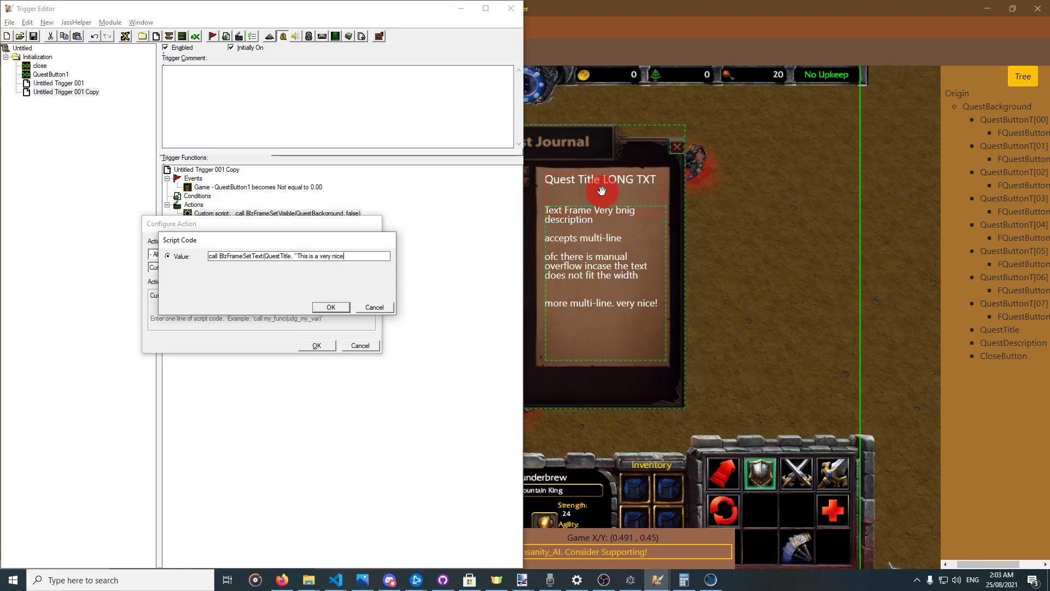
type("title\")")
left_click(331, 307)
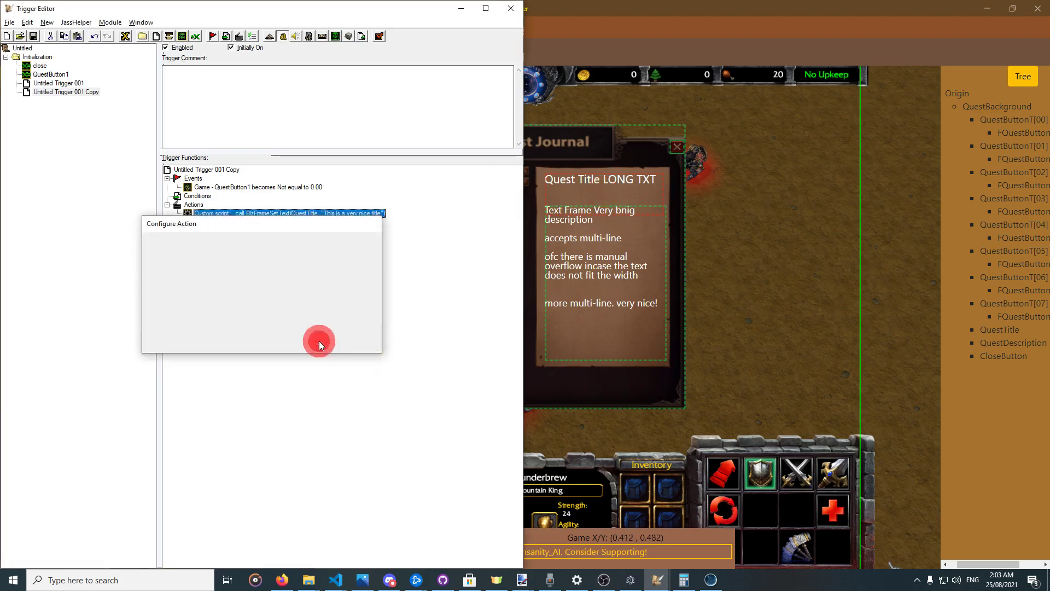
left_click(317, 344)
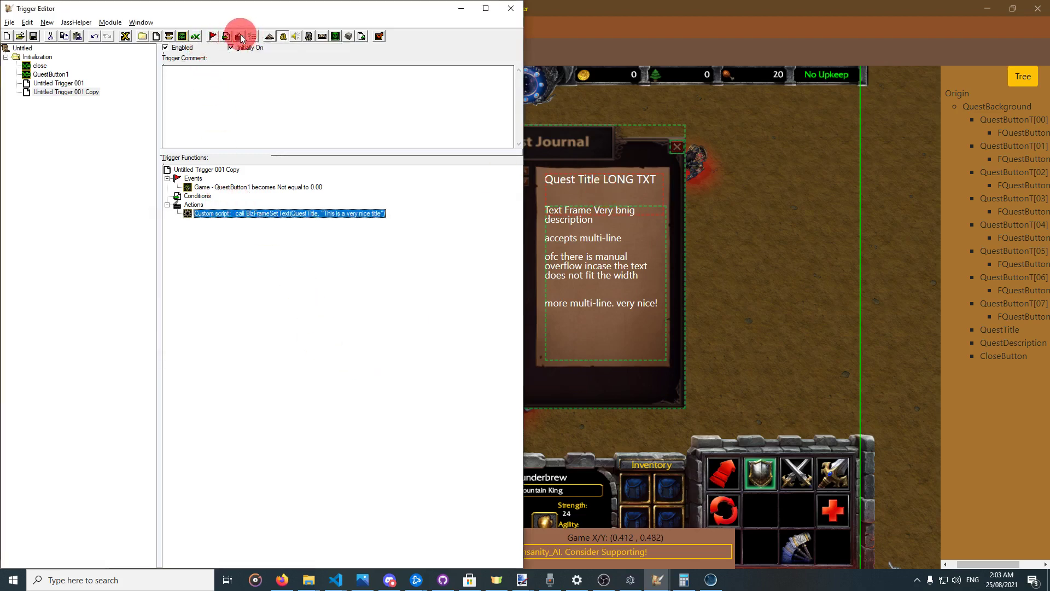
Create a new variable named "text" and set its type to String.
left_click(196, 37)
type("st")
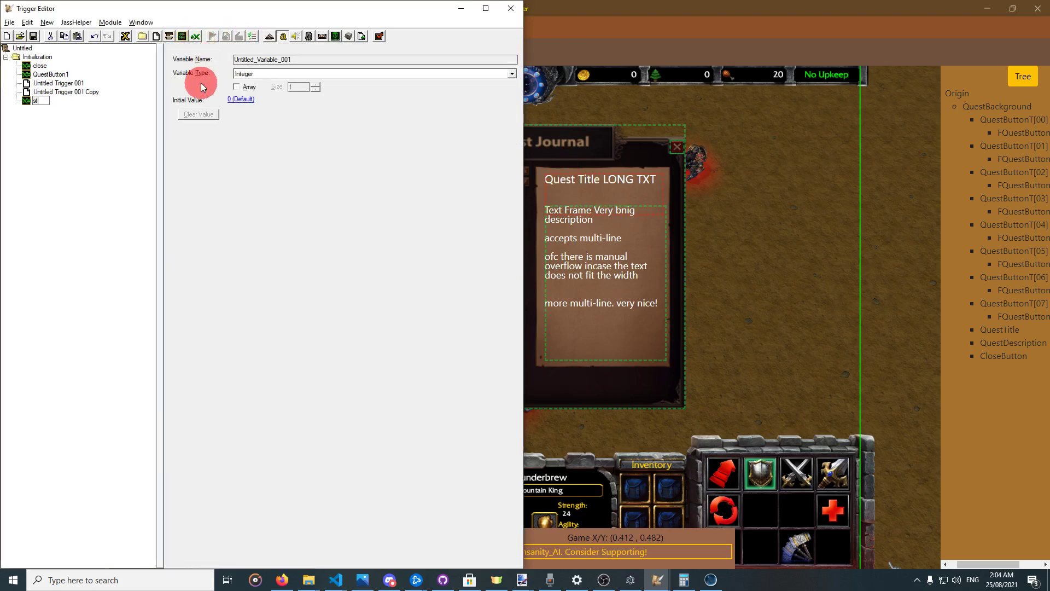
type("r")
key("BackSpace")
key("BackSpace")
key("BackSpace")
type("tex")
left_click(246, 72)
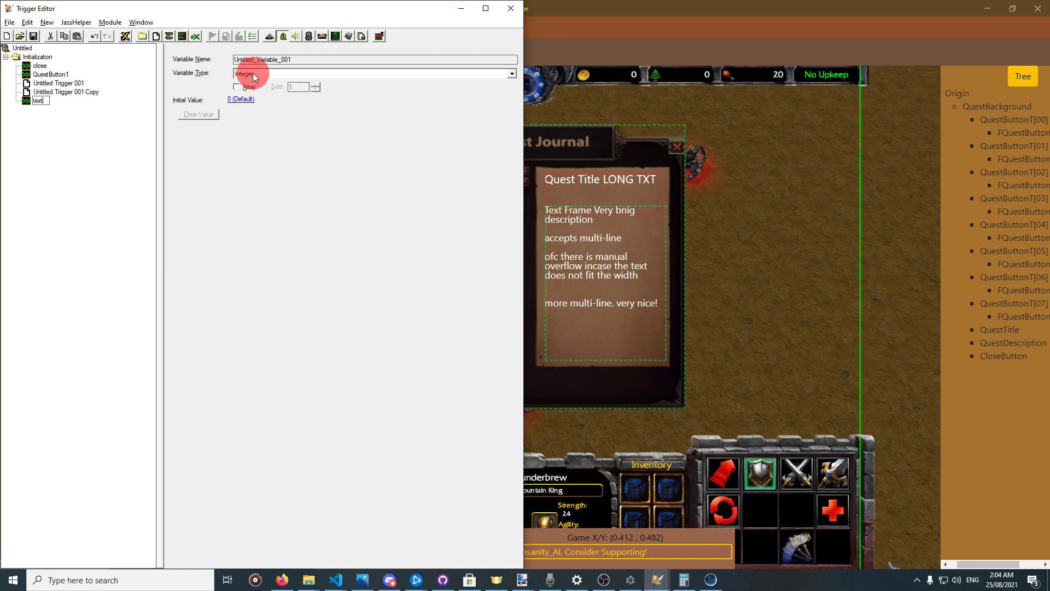
left_click(257, 81)
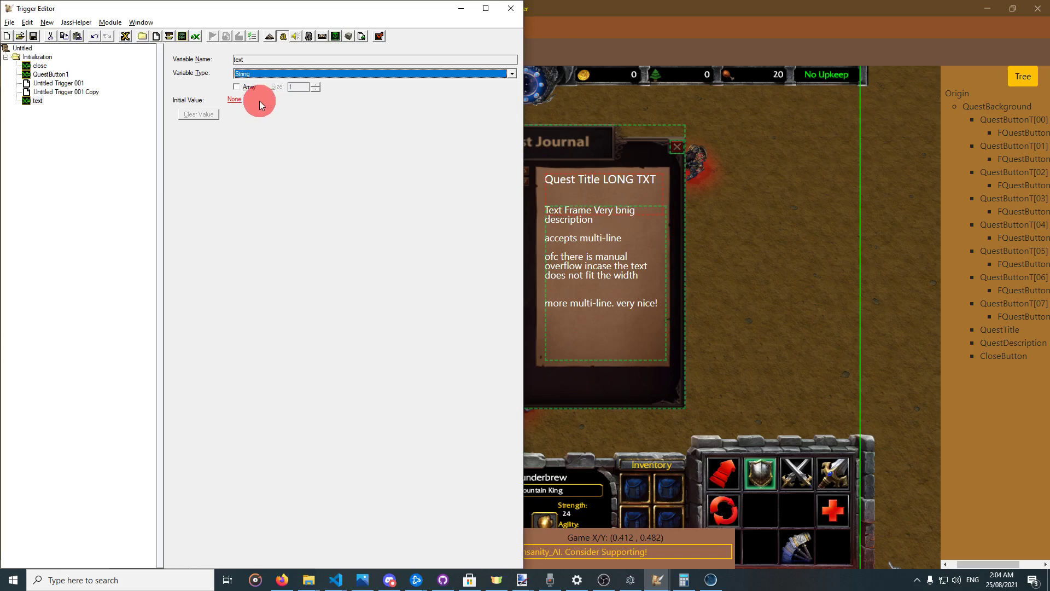
Rename the trigger Untitled Trigger 001 as "close trigger".
left_click(87, 92)
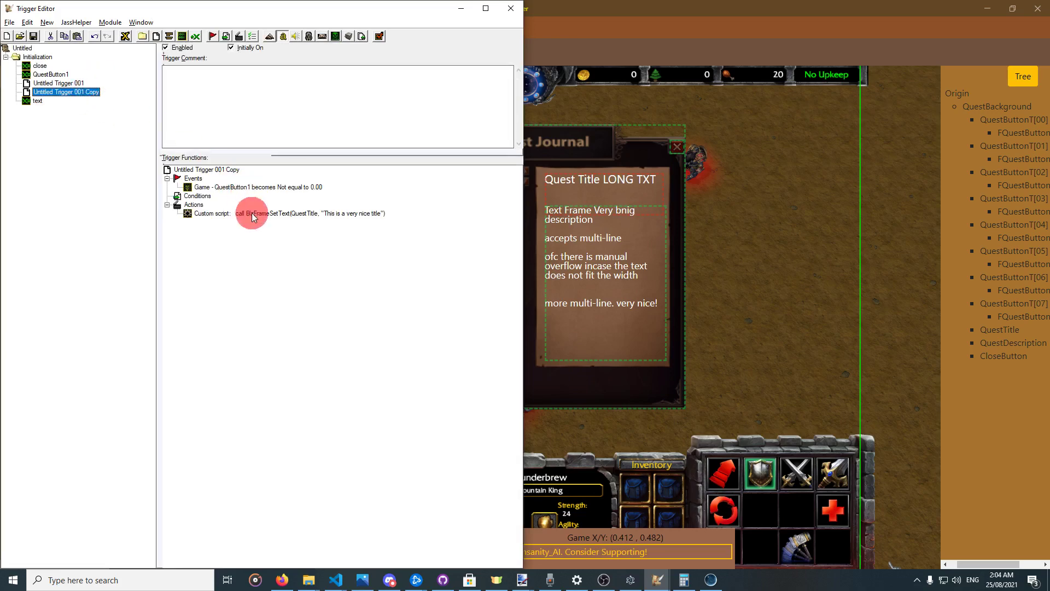
left_click(61, 83)
left_click(62, 83)
type("close")
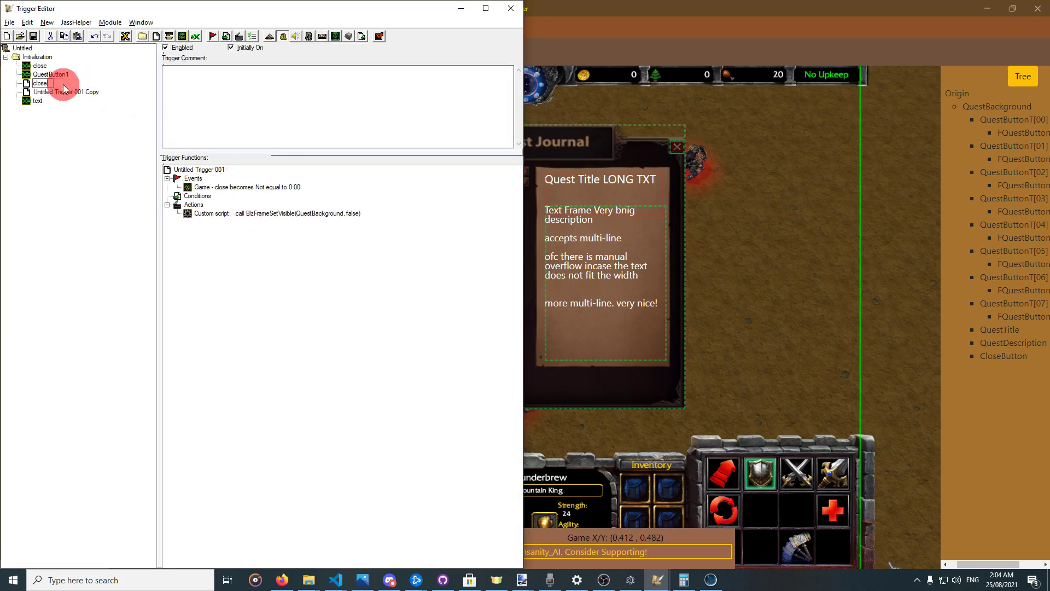
type(" trigger")
key("Return")
Select the copied trigger and review the script code of its Custom Script action.
left_click(66, 92)
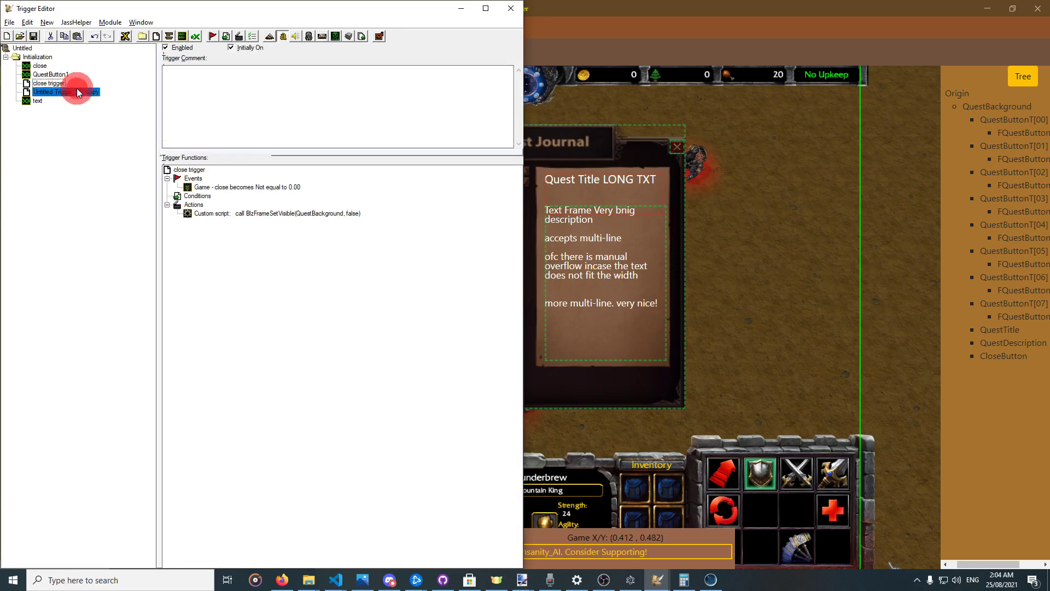
double_click(228, 219)
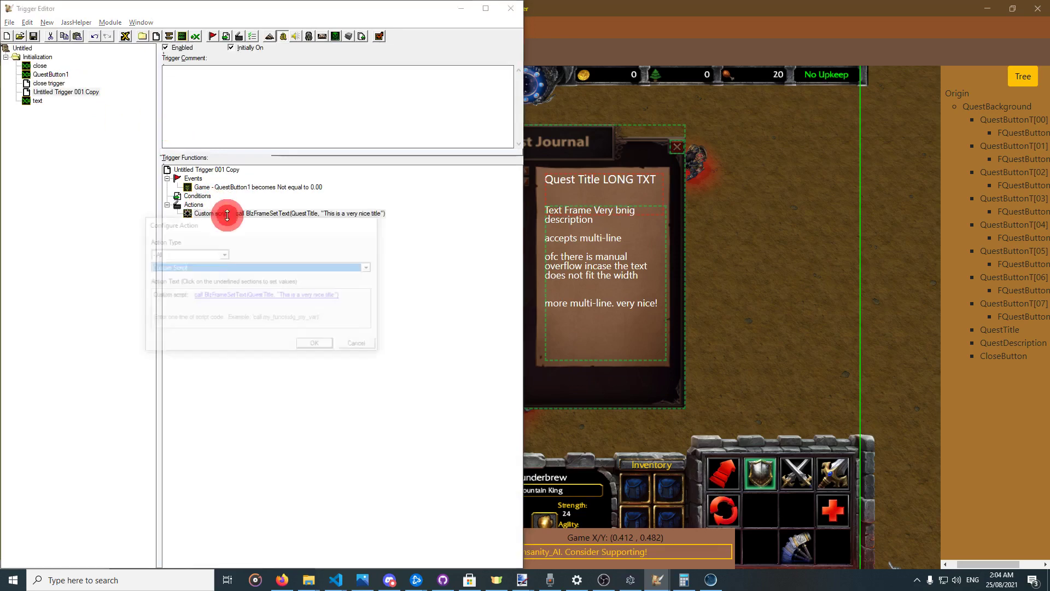
left_click(330, 294)
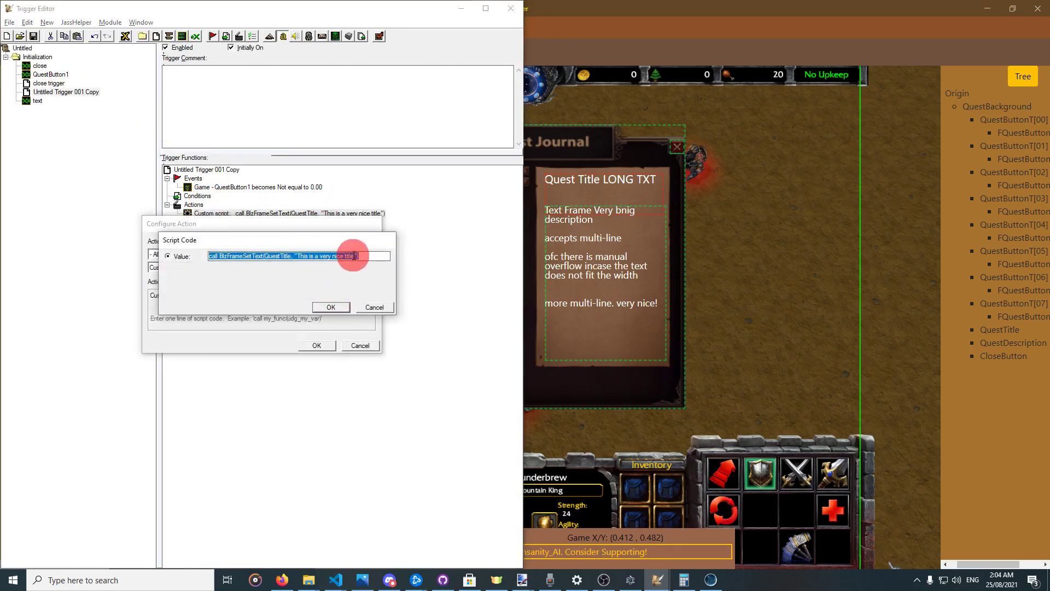
key("Return")
key("Return")
Add a Set Variable action to the copied trigger that sets text to "This is the first quest".
left_click(243, 38)
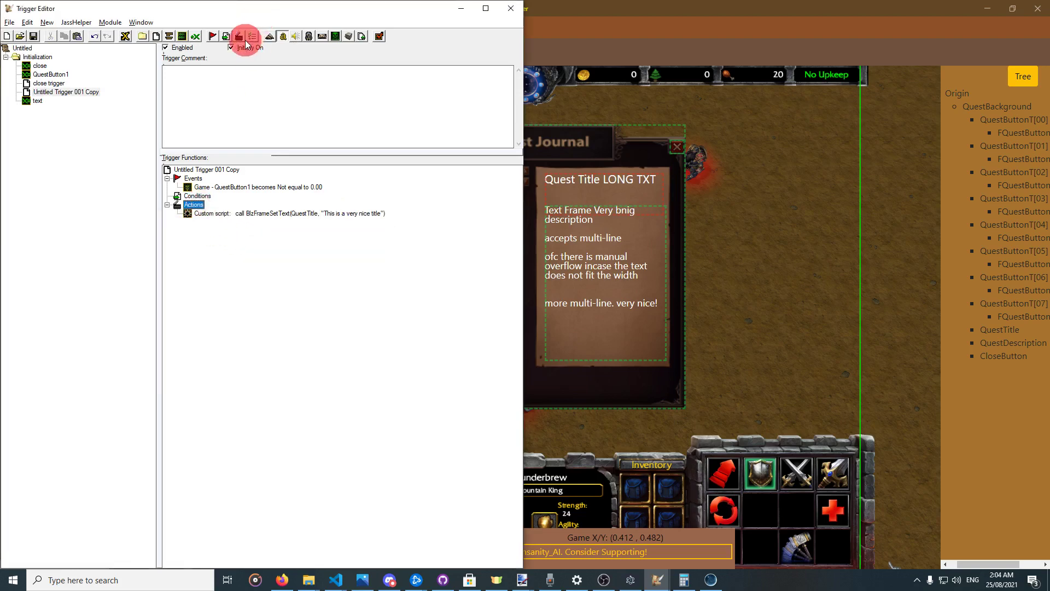
left_click(205, 296)
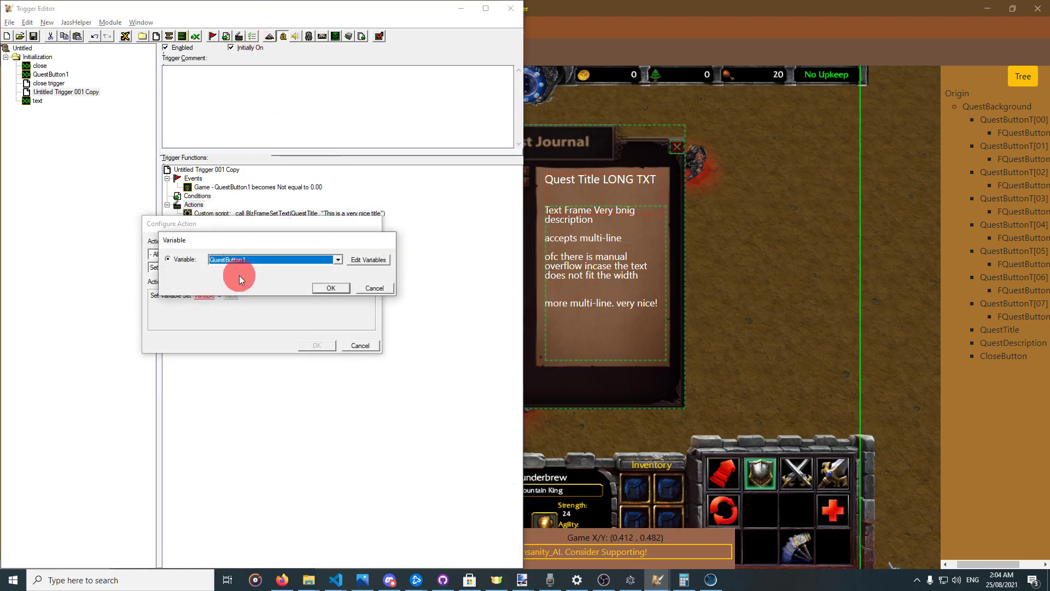
left_click(338, 259)
left_click(305, 277)
left_click(331, 288)
left_click(224, 299)
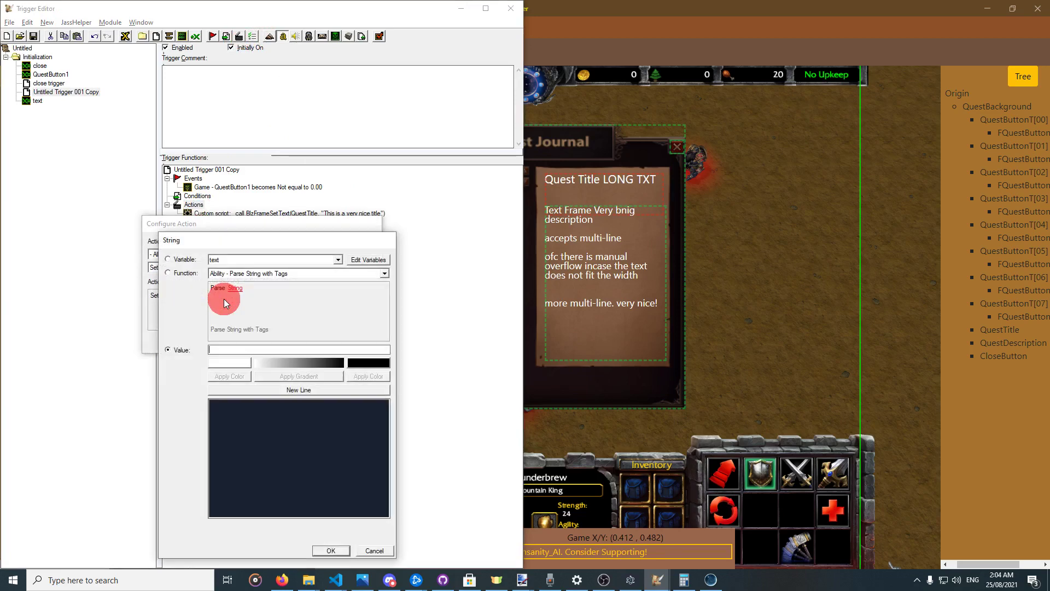
type("This is")
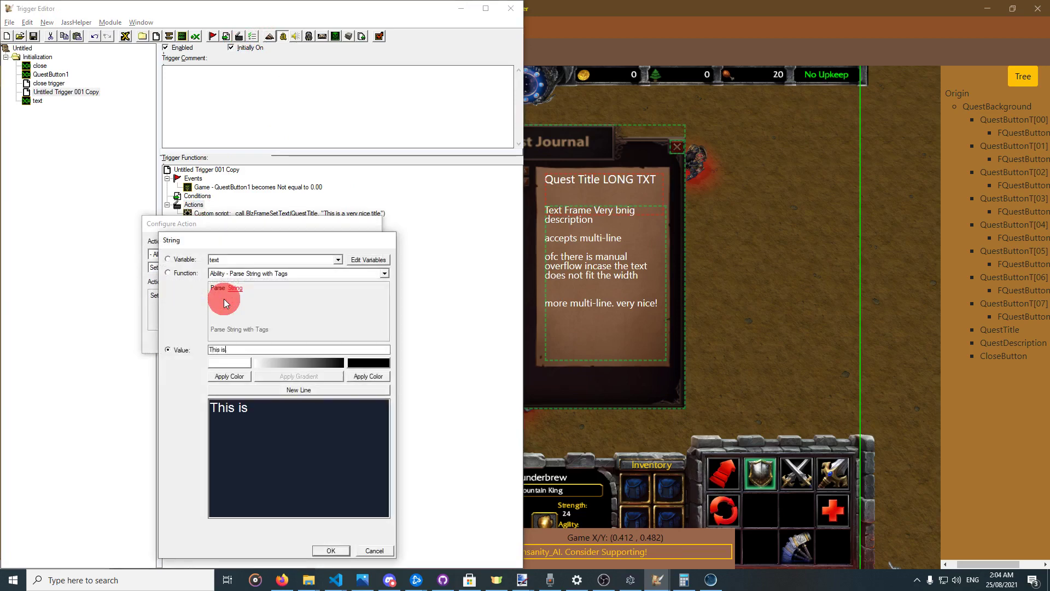
type(" the first quest")
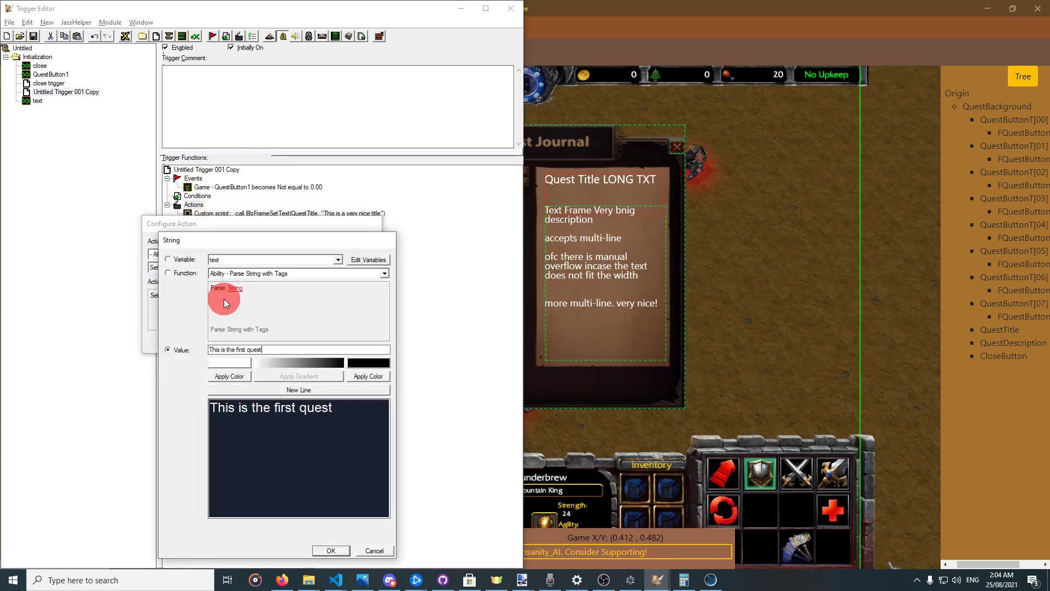
left_click(334, 551)
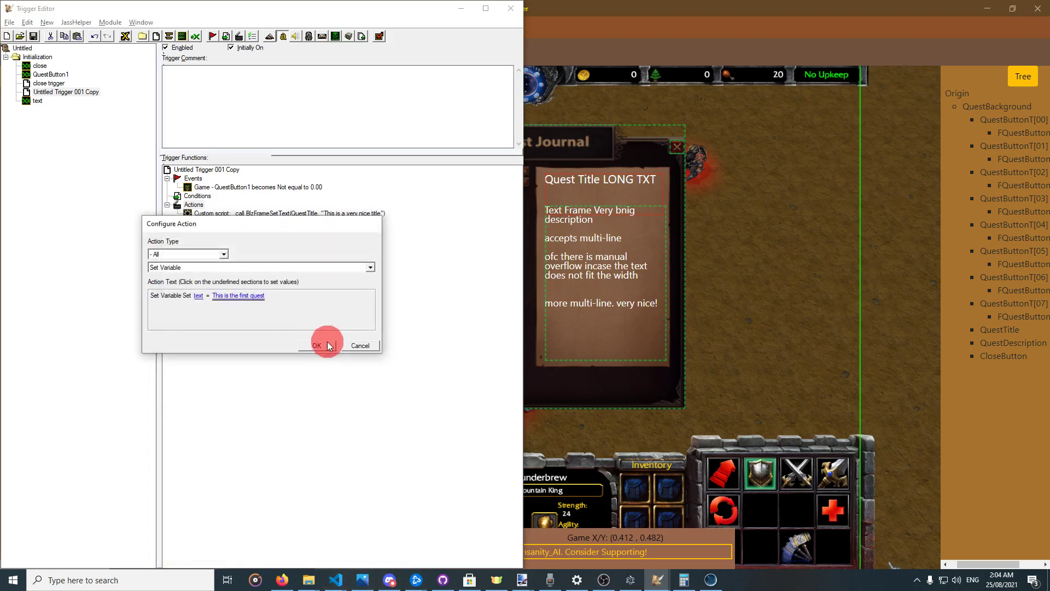
left_click(328, 345)
Change the Custom Script action's code to call BlzFrameSetText(QuestTitle, udg_test) and confirm the action.
double_click(353, 222)
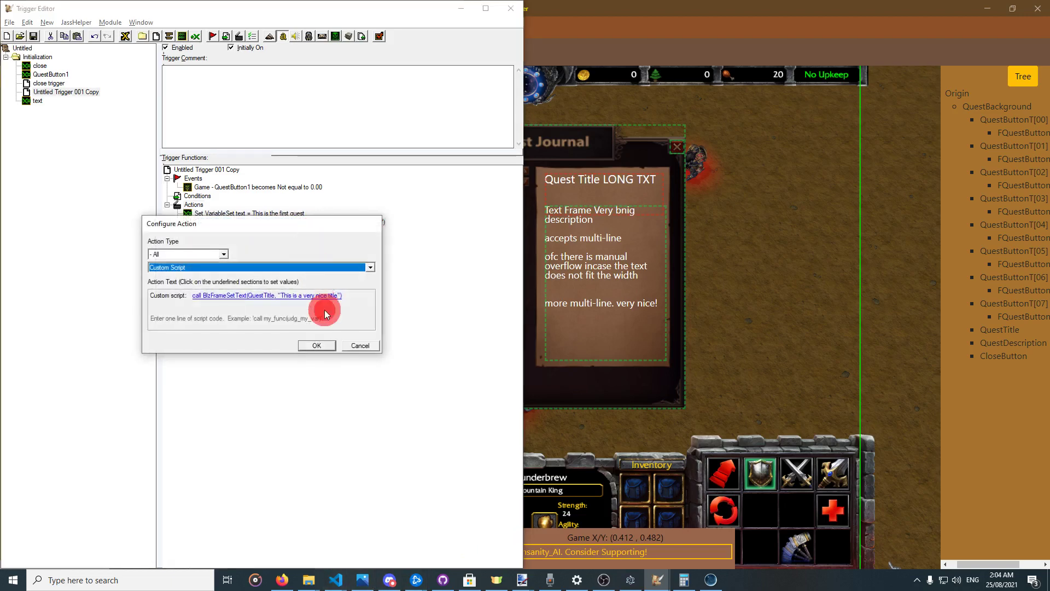
left_click(327, 295)
left_click(297, 256)
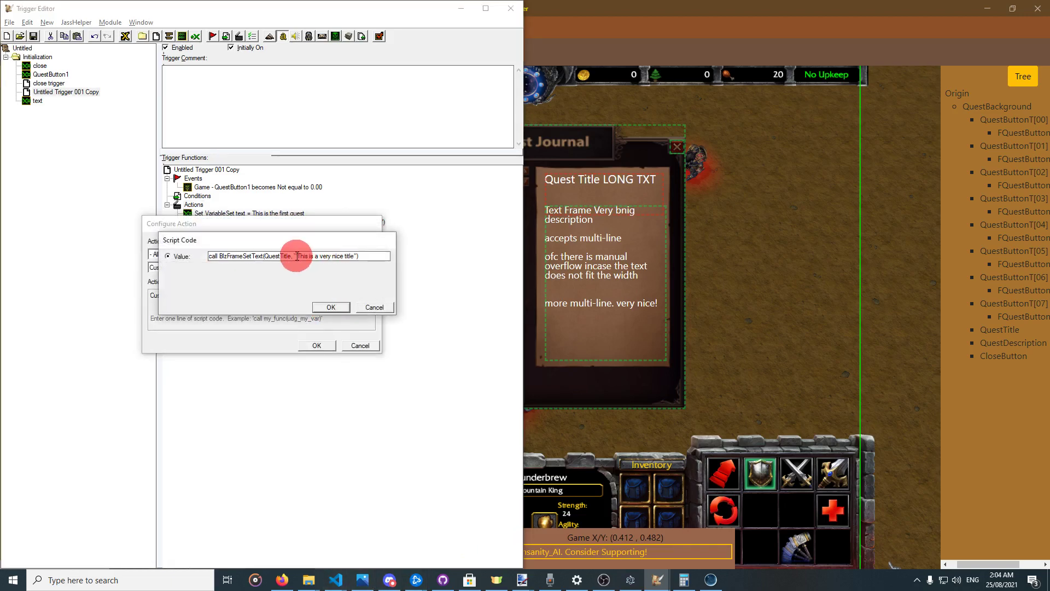
left_click_drag(294, 256, 356, 262)
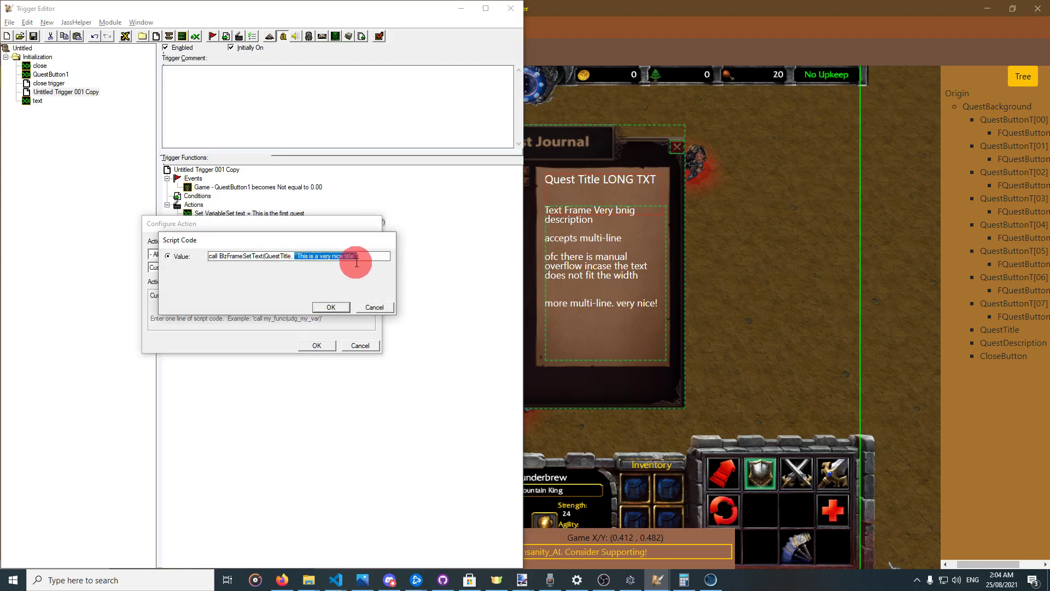
key("BackSpace")
type("test")
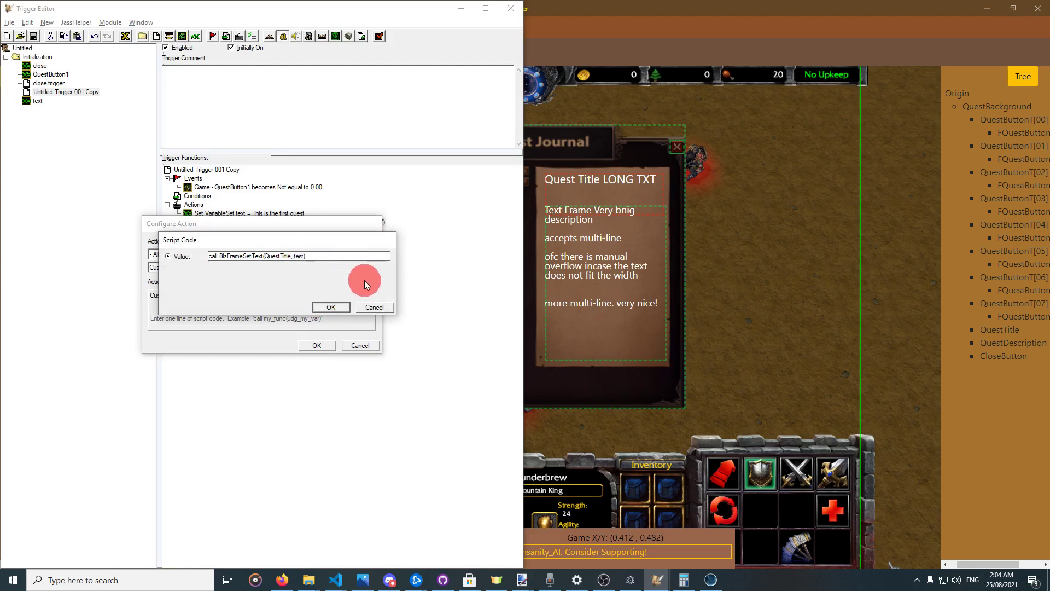
key("Left")
type("udg_")
mouse_move(602, 581)
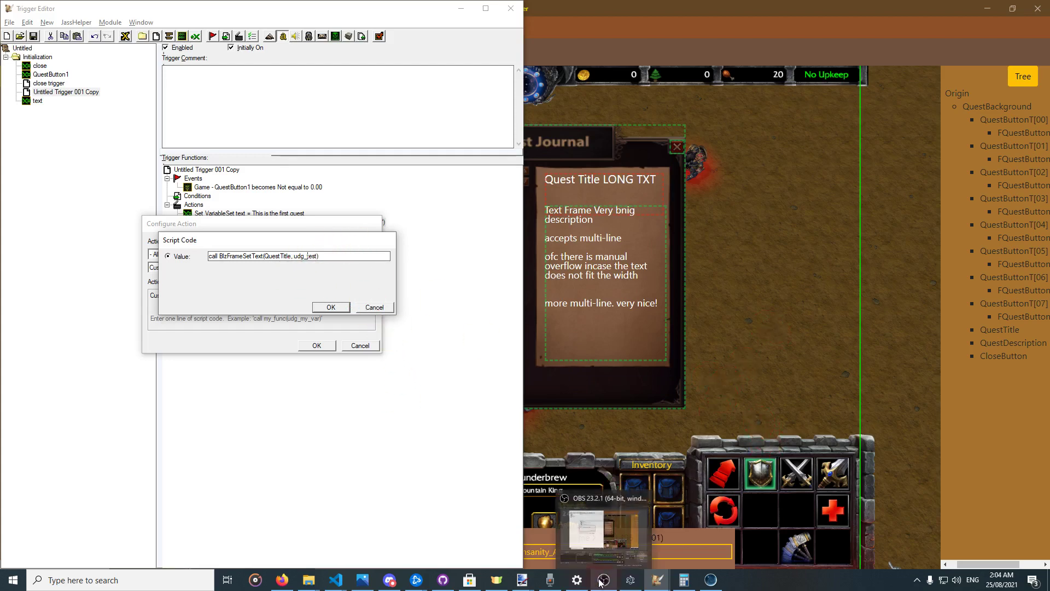
mouse_move(616, 544)
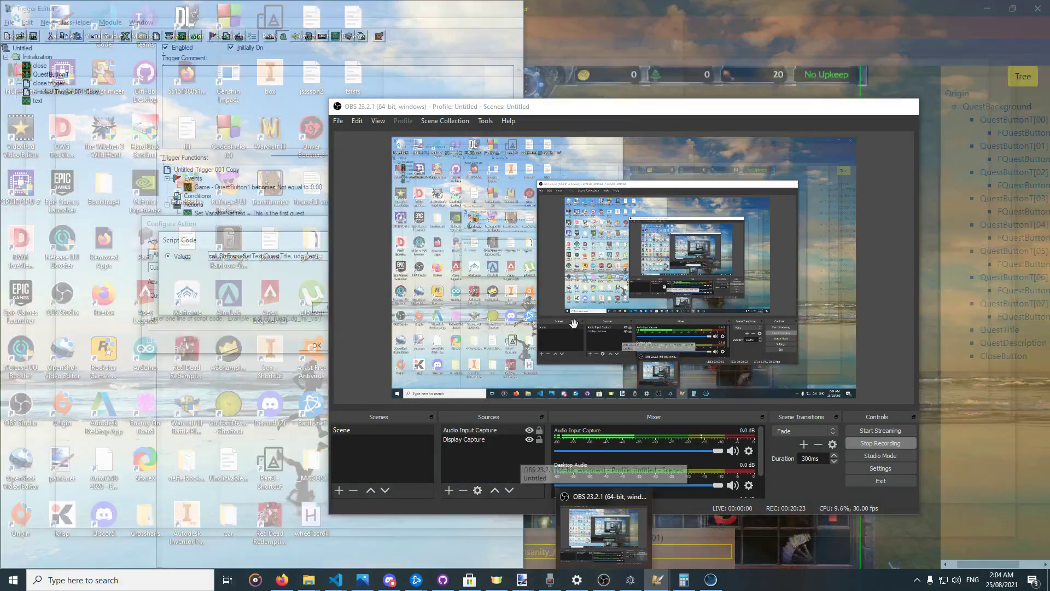
left_click(350, 263)
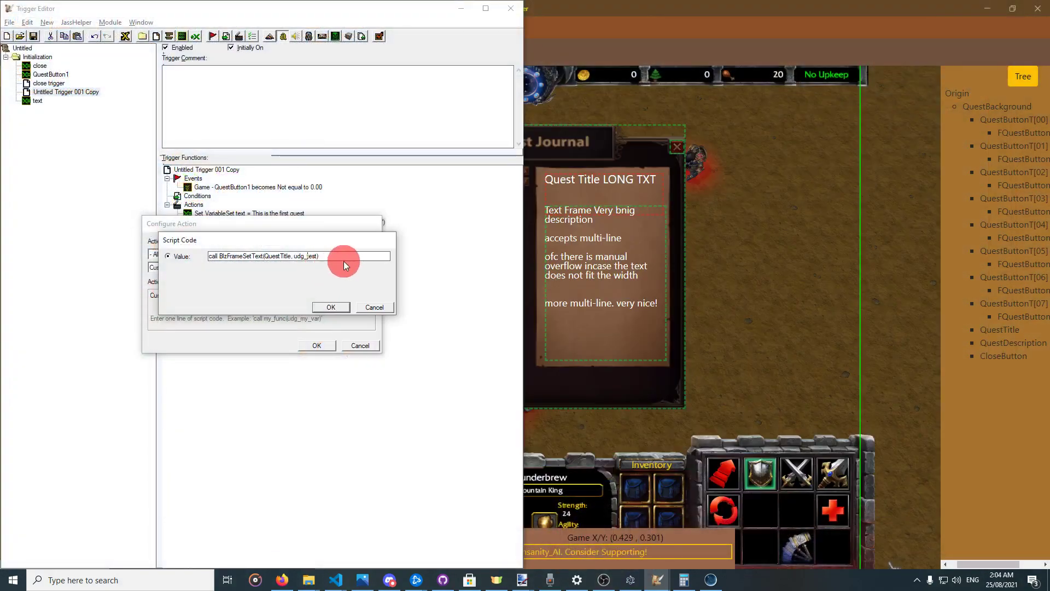
left_click(373, 222)
left_click(338, 305)
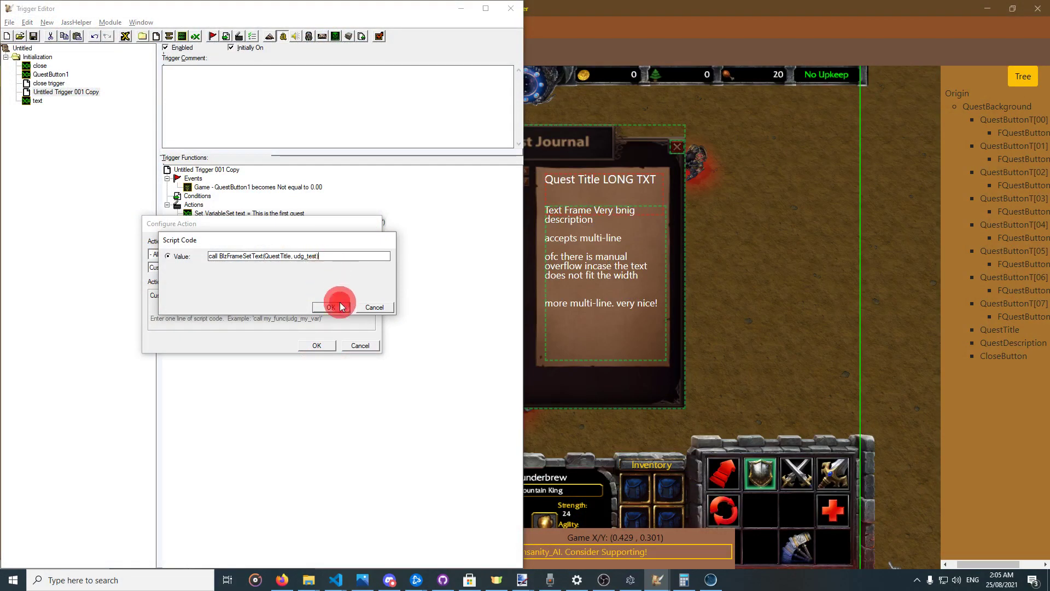
left_click(316, 345)
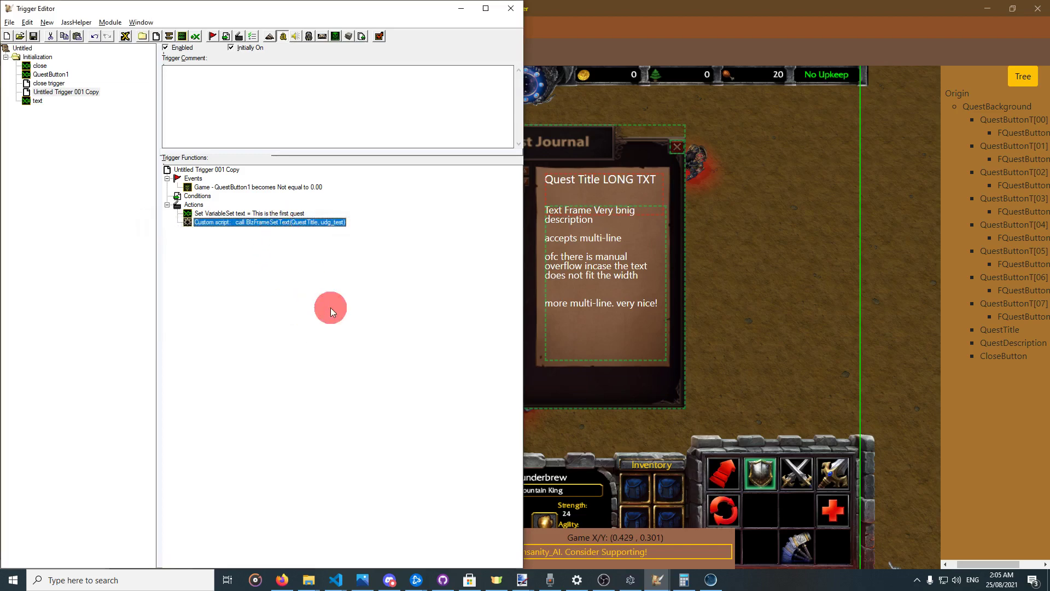
Check the description frame's name in the Warcraft 3 UI Designer, then return to the Trigger Editor and duplicate the QuestTitle script action.
left_click(616, 259)
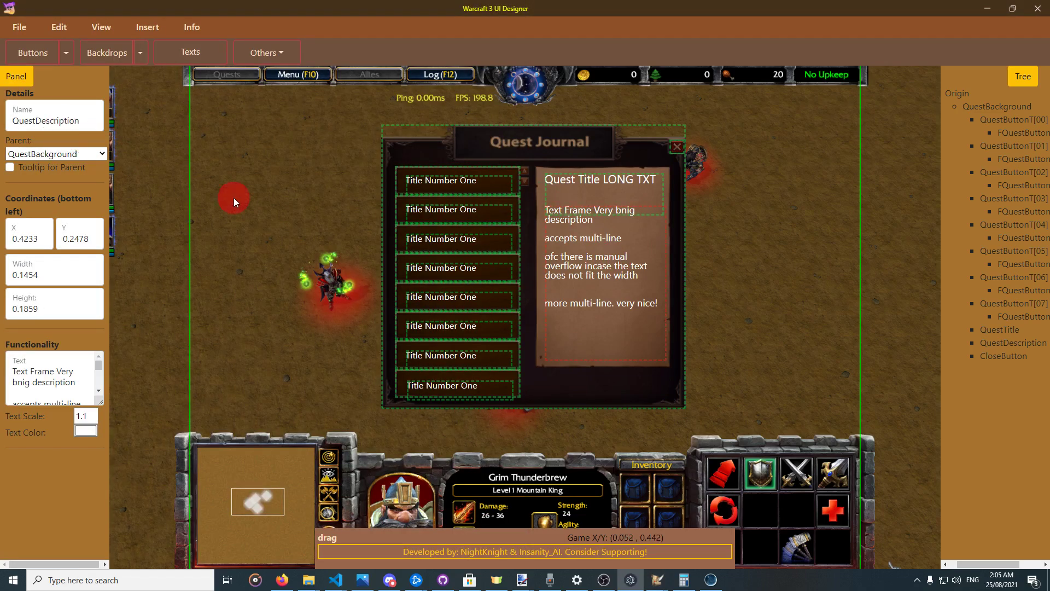
key("alt+Tab")
key("ctrl+v")
Set the duplicated action's script to call BlzFrameSetText(QuestDescription, udg_test) and confirm the action.
double_click(274, 231)
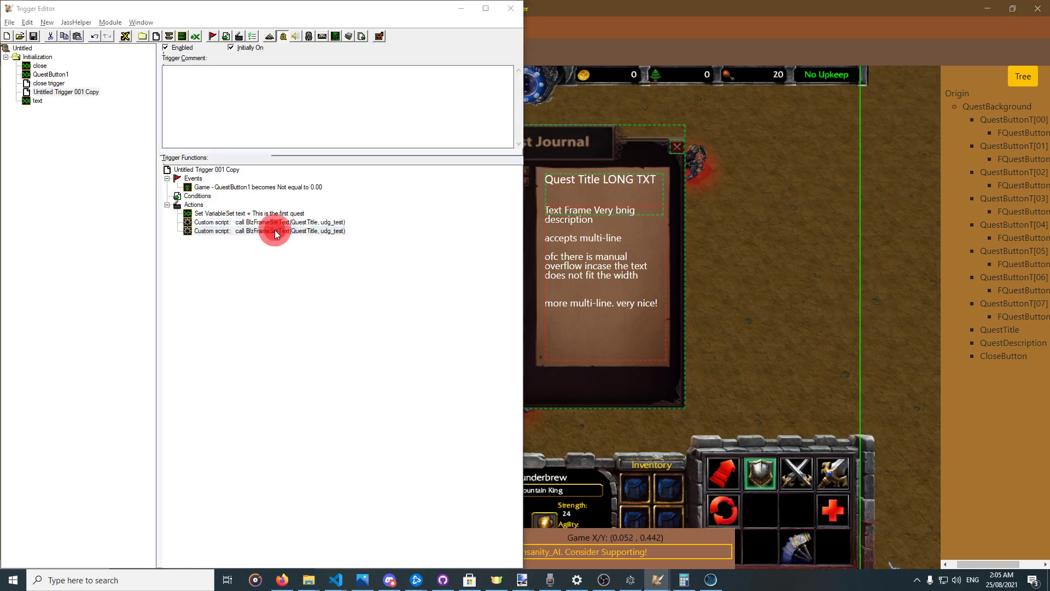
left_click(257, 296)
key("BackSpace")
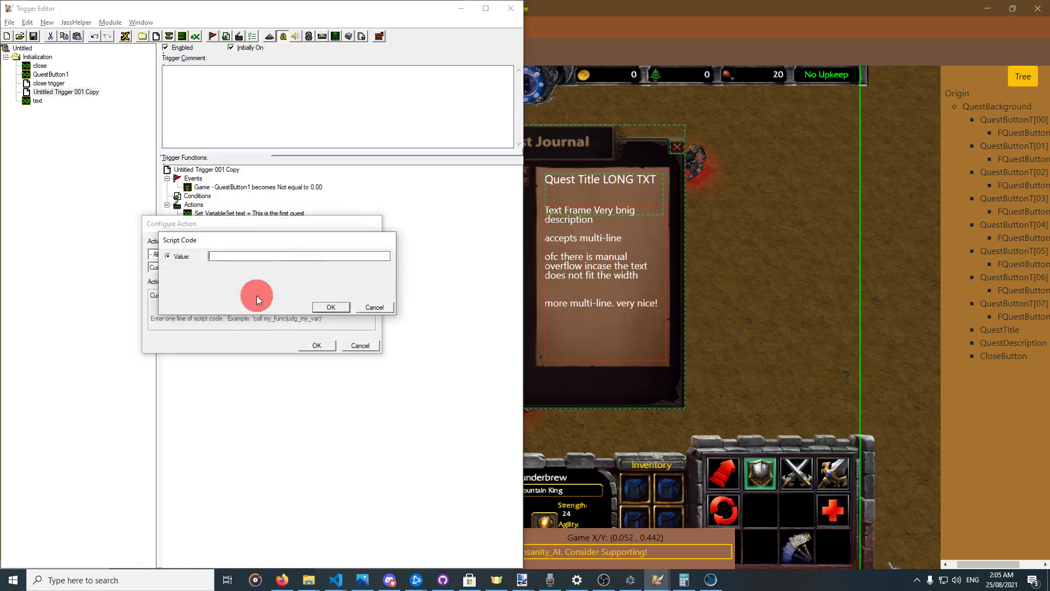
type("call BlzFrameSetTex")
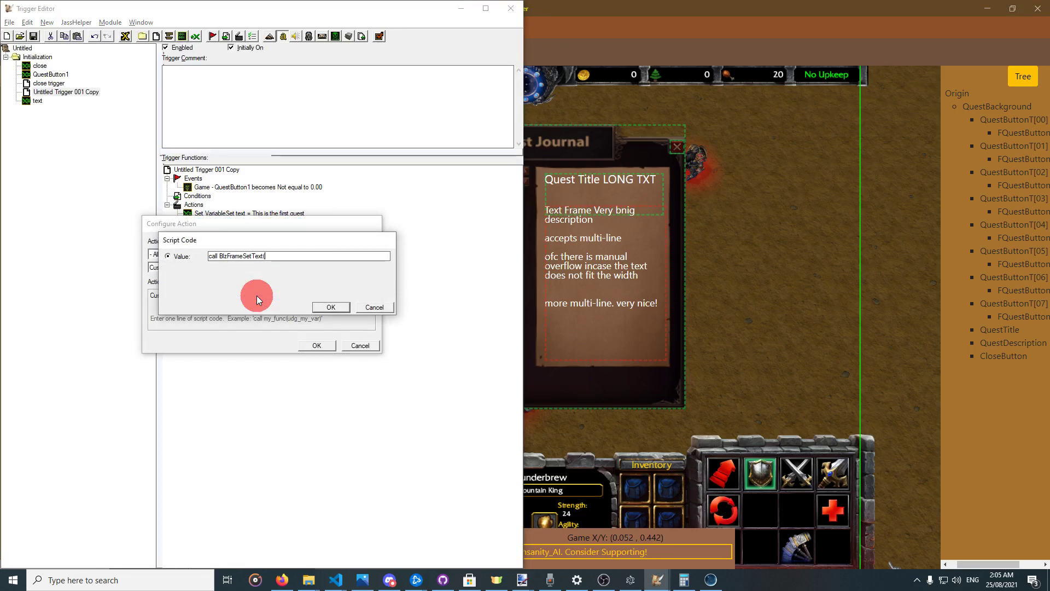
type("t(")
type("QuestD")
type("escription")
type(", test")
type("udg_test")
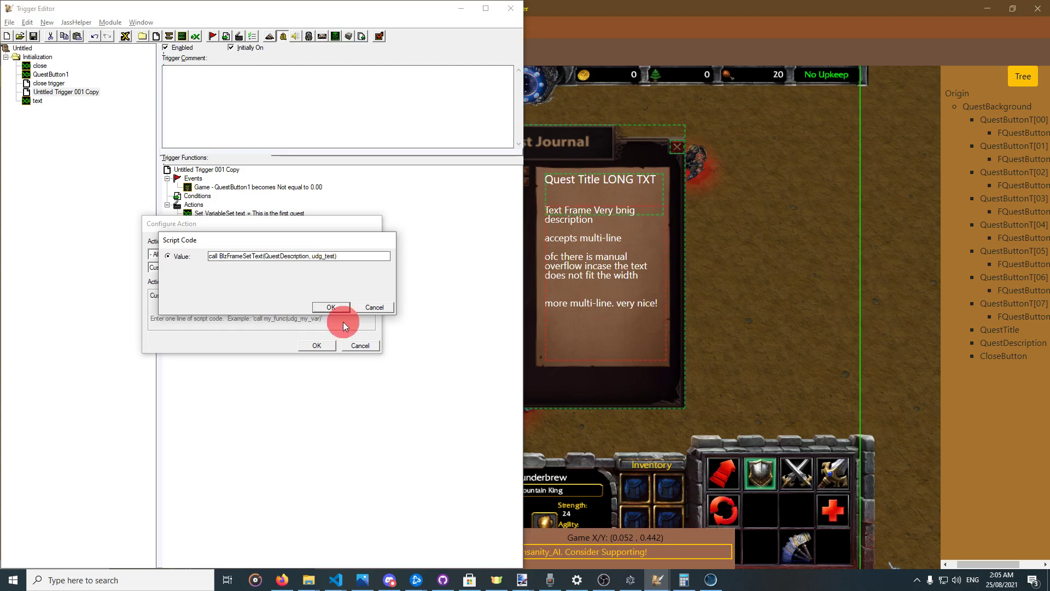
left_click(330, 306)
left_click(317, 345)
Duplicate the Set Variable action below the QuestTitle script and open the copy's string value for editing.
left_click(267, 214)
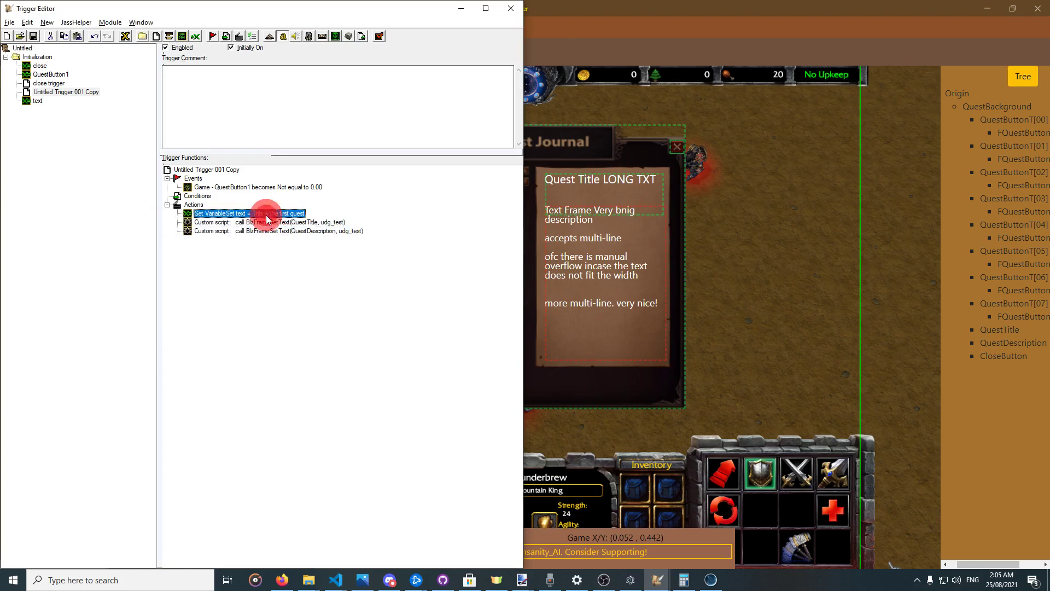
key("ctrl+c")
left_click(267, 222)
key("ctrl+v")
double_click(268, 230)
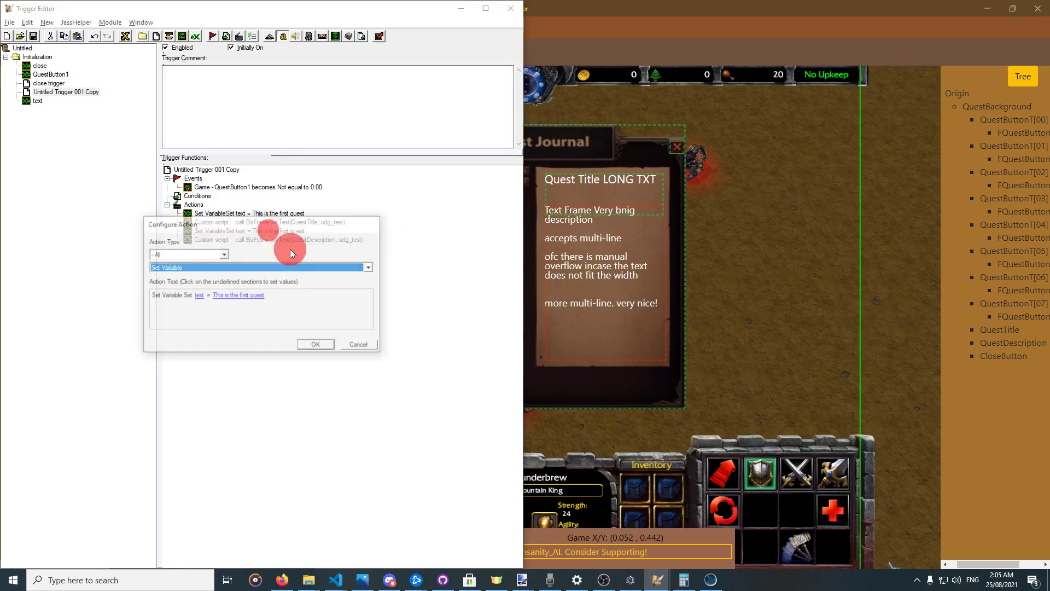
left_click(254, 295)
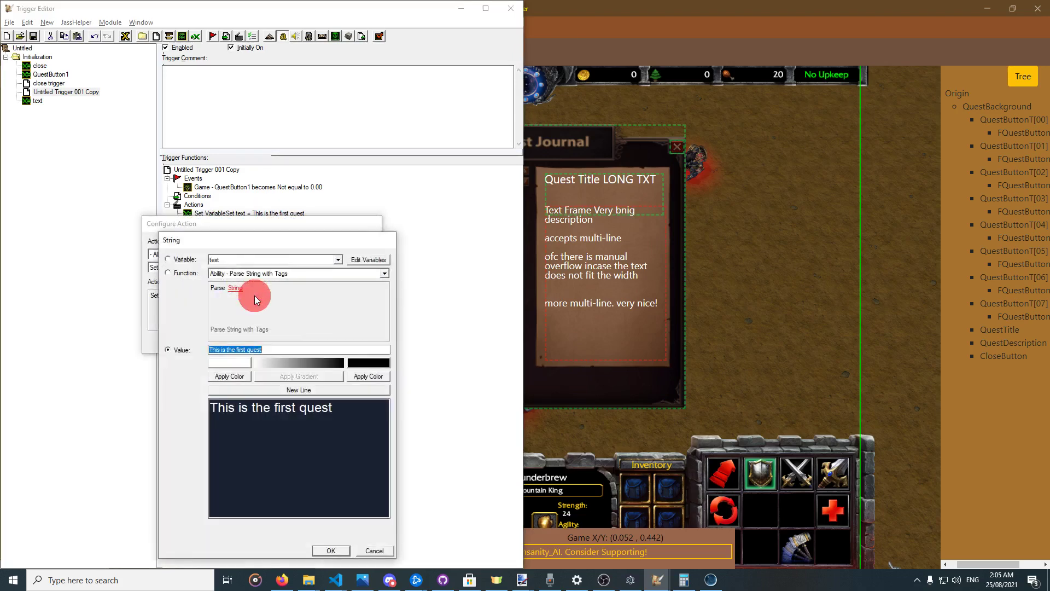
type("Text ")
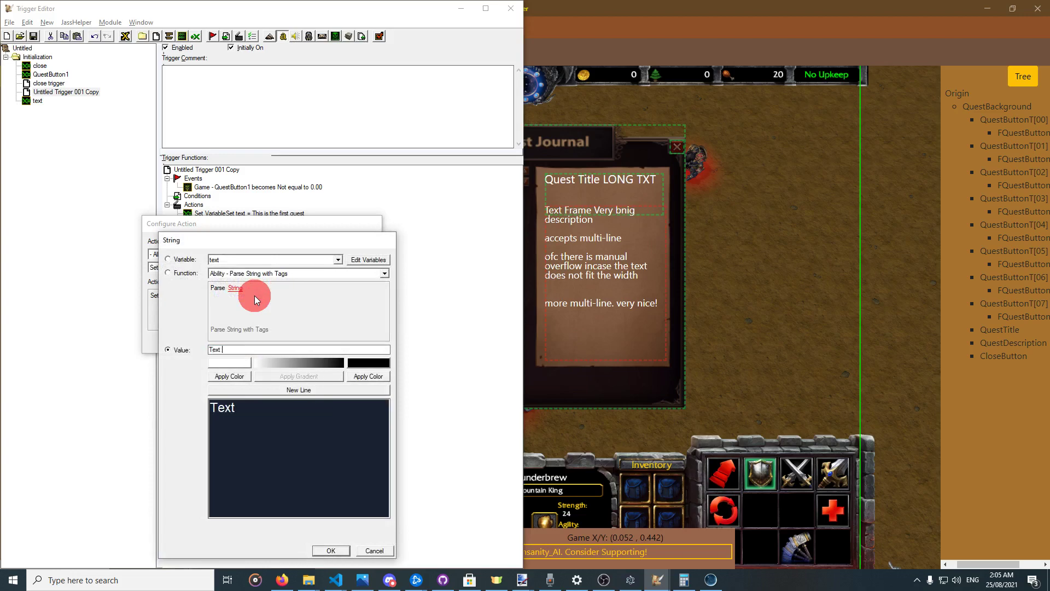
type("Frame")
key("BackSpace")
key("BackSpace")
key("BackSpace")
key("BackSpace")
key("BackSpace")
key("BackSpace")
key("BackSpace")
key("BackSpace")
key("BackSpace")
key("BackSpace")
Set the string to "Description of the very quest", "In this quest you shall do quests", a blank line and "plz do this quest", and confirm the action.
type("Description of the ")
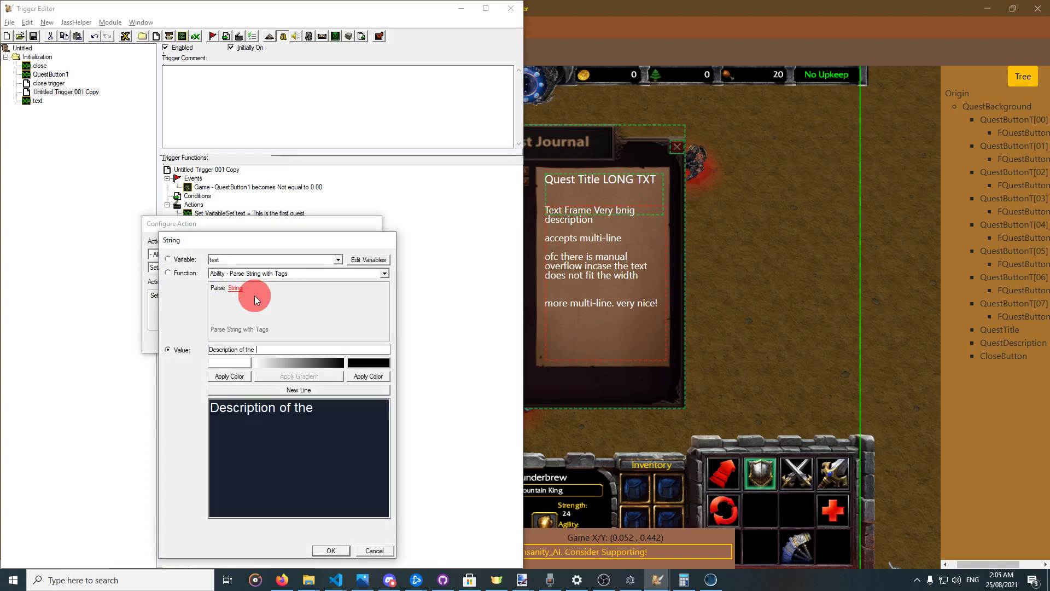
type("very quest")
left_click(331, 389)
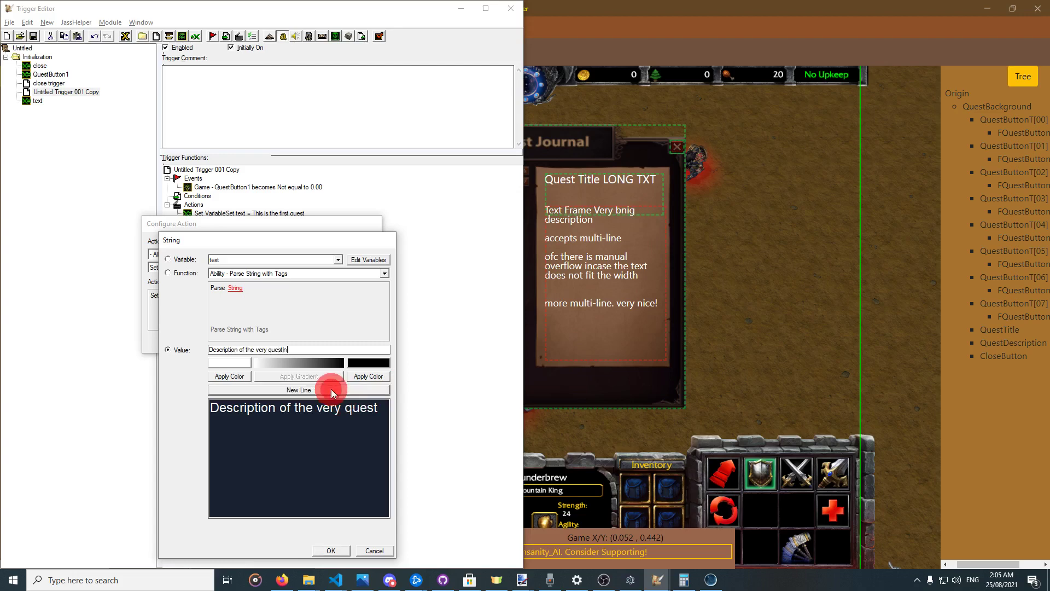
type("In this quest you shall do quests")
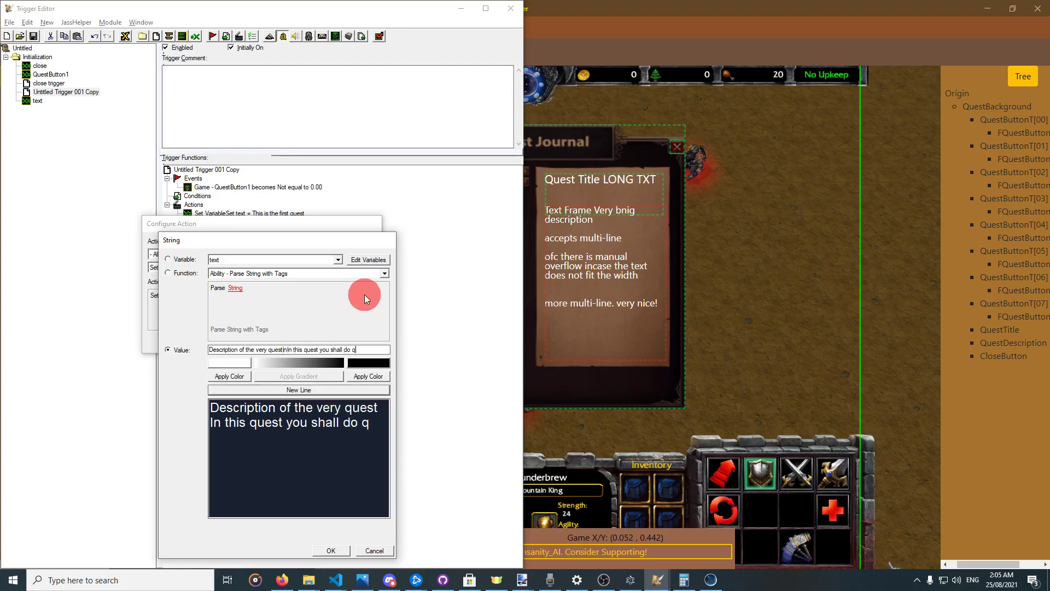
left_click(320, 388)
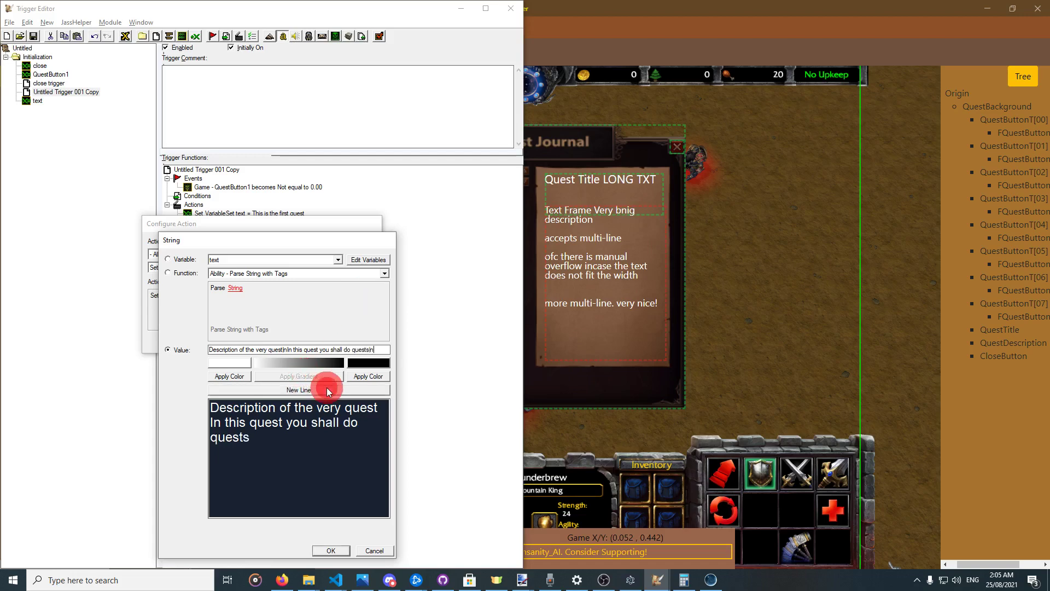
left_click(319, 388)
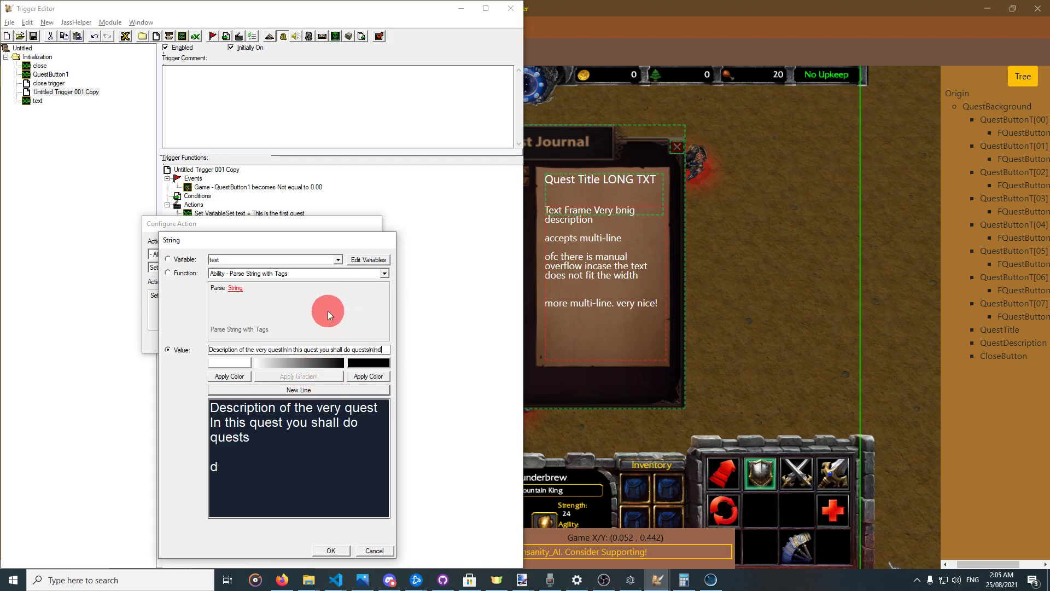
type("plz do this quest")
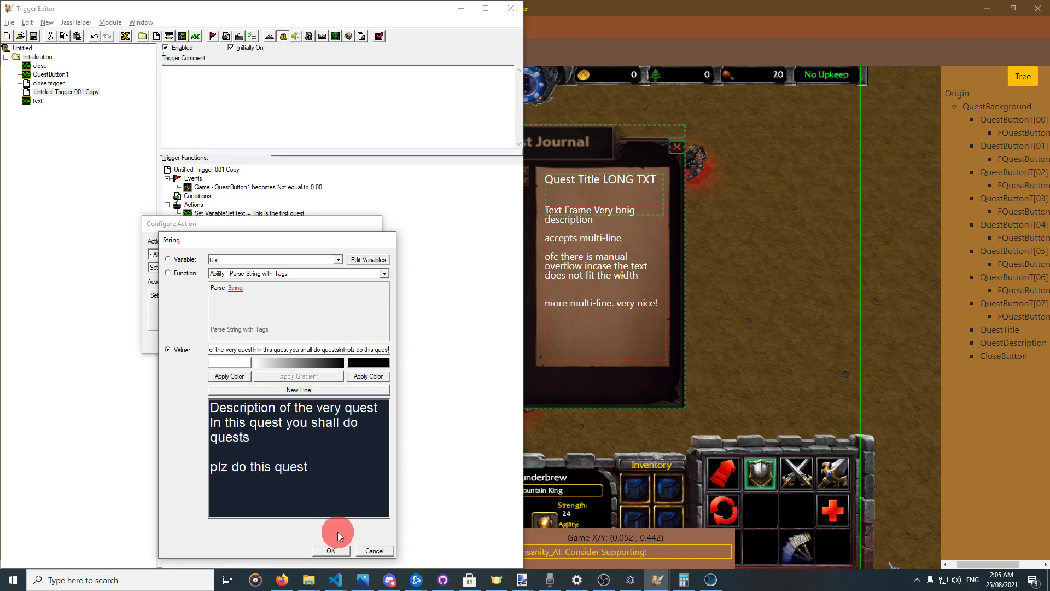
left_click(331, 550)
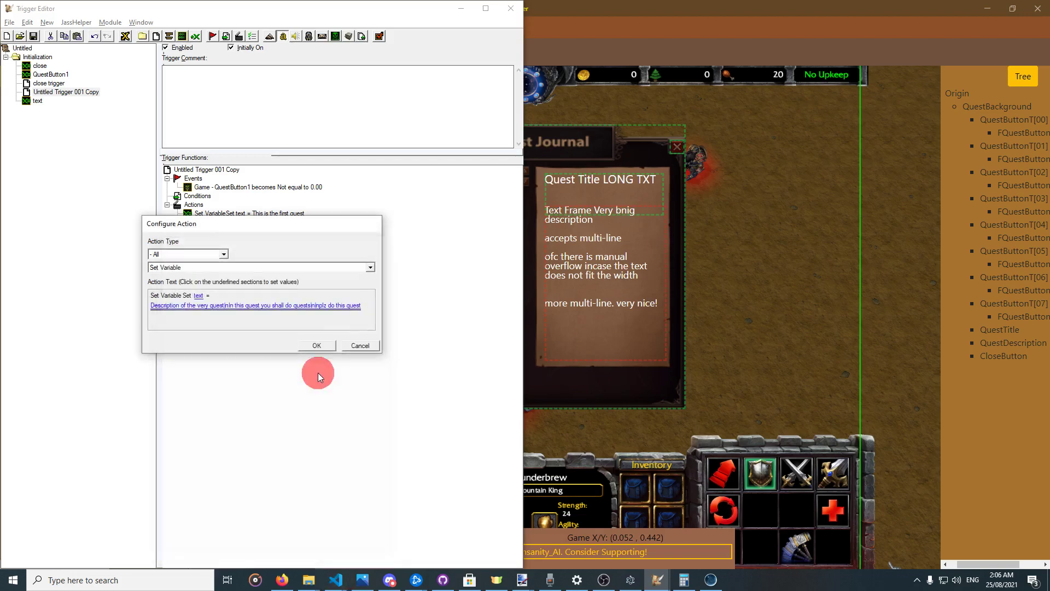
left_click(321, 345)
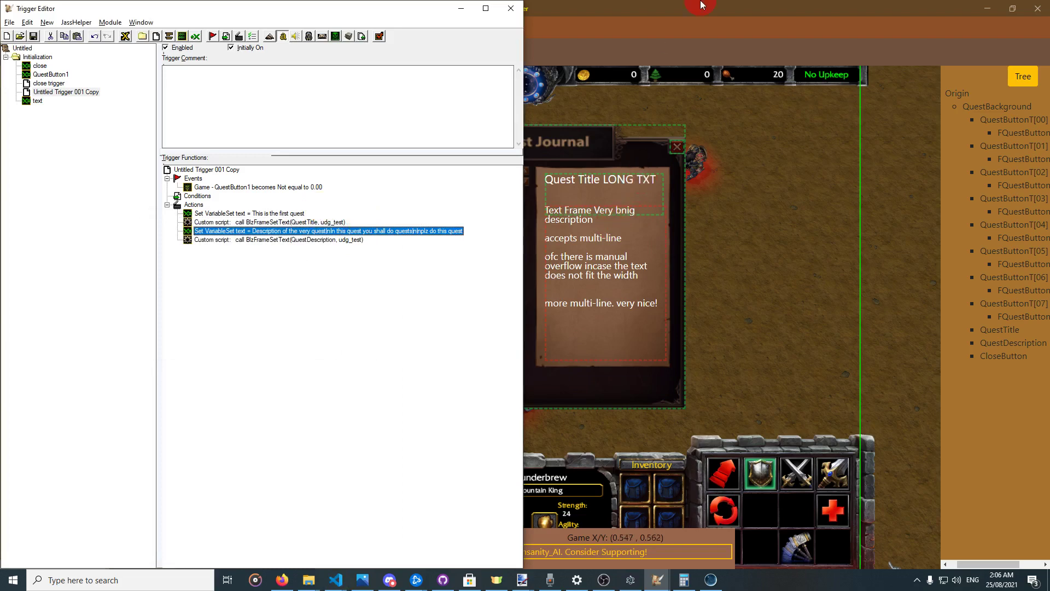
View the quest journal's text frames in the UI Designer, then return to the Trigger Editor and select the QuestDescription script action.
left_click(611, 225)
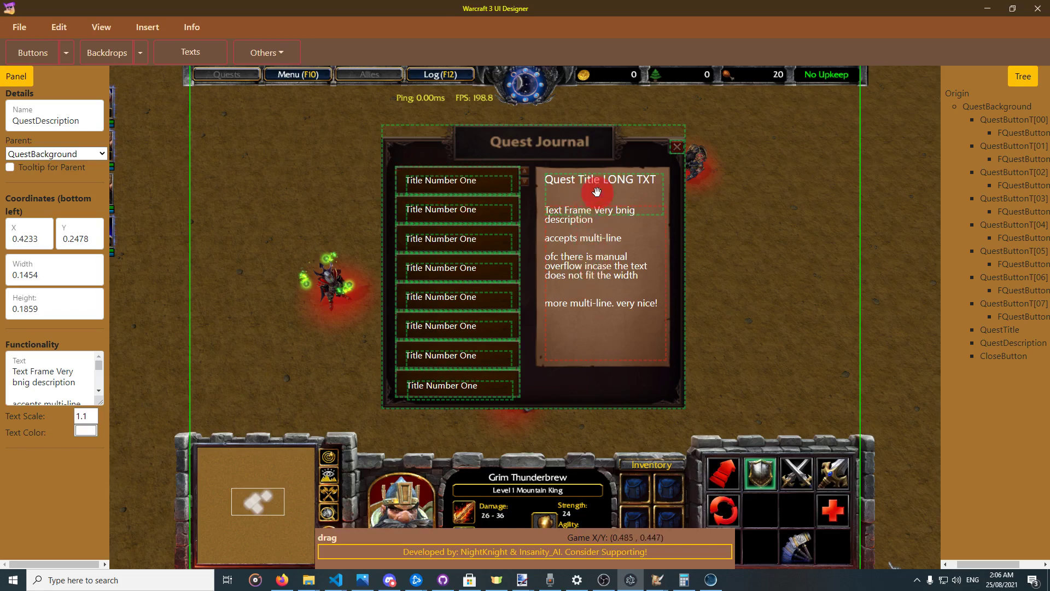
key("alt+Tab")
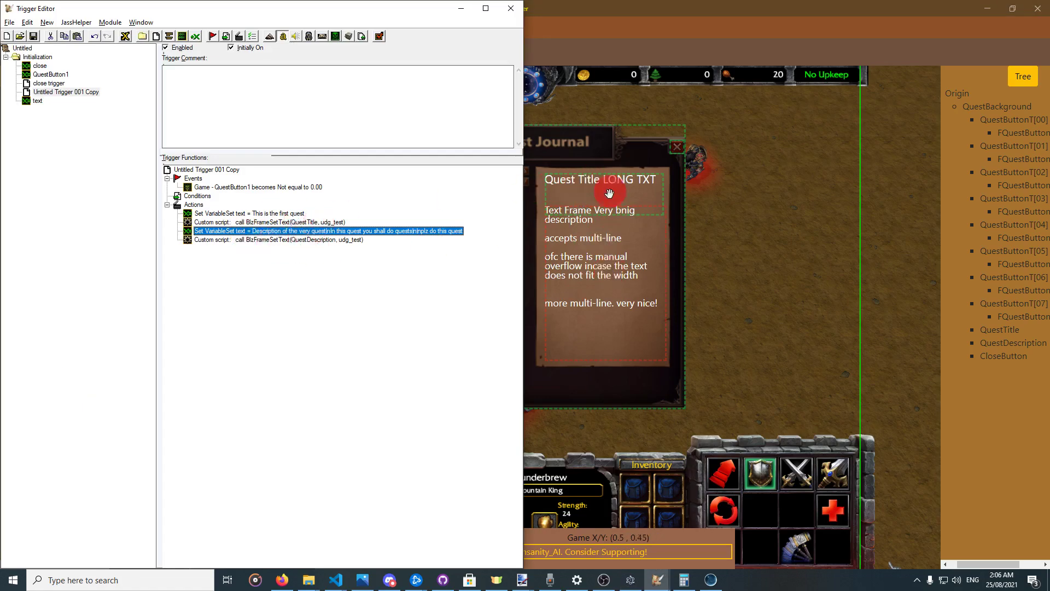
left_click(295, 240)
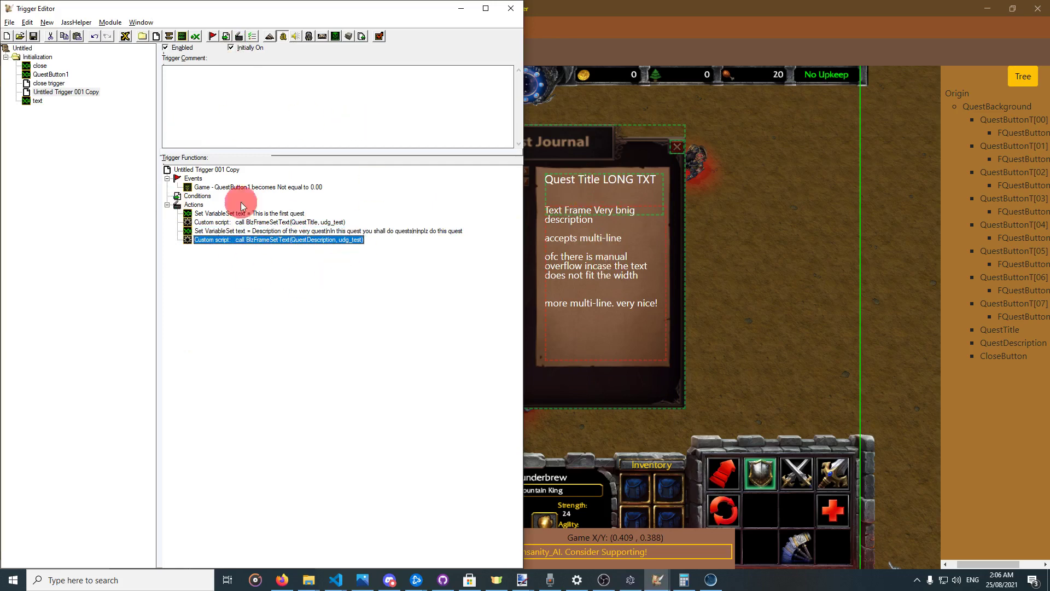
Add a Set Variable action after the QuestDescription script that sets QuestButton1 to 0.00.
left_click(239, 36)
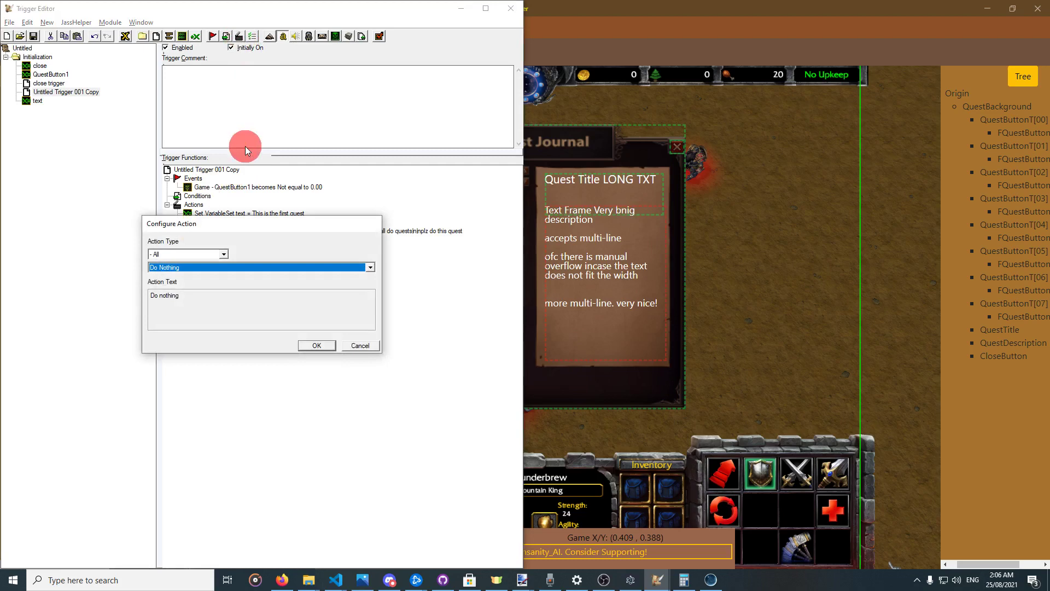
type("set")
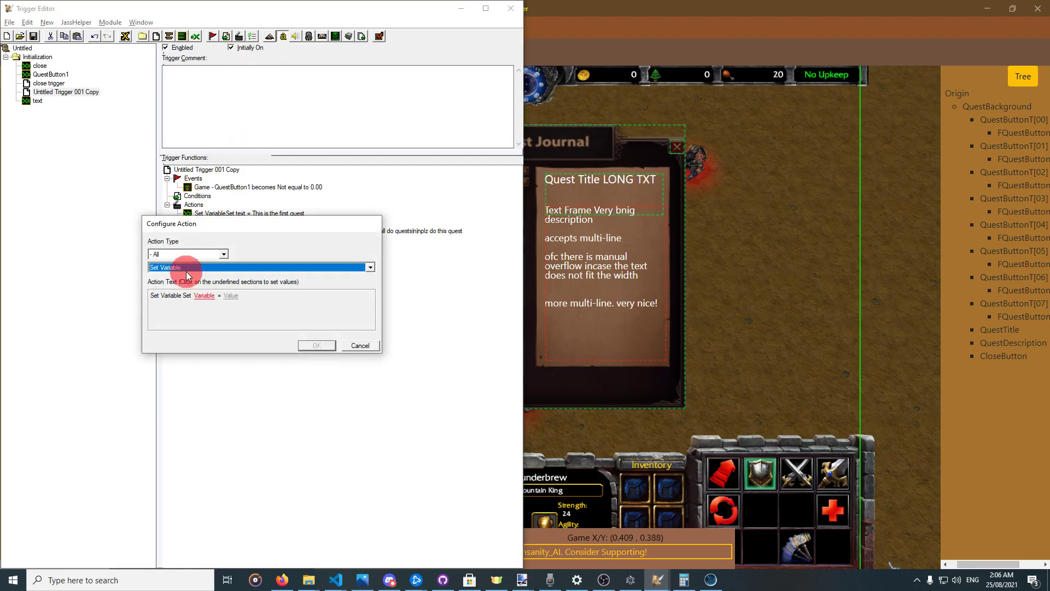
left_click(205, 296)
left_click(319, 286)
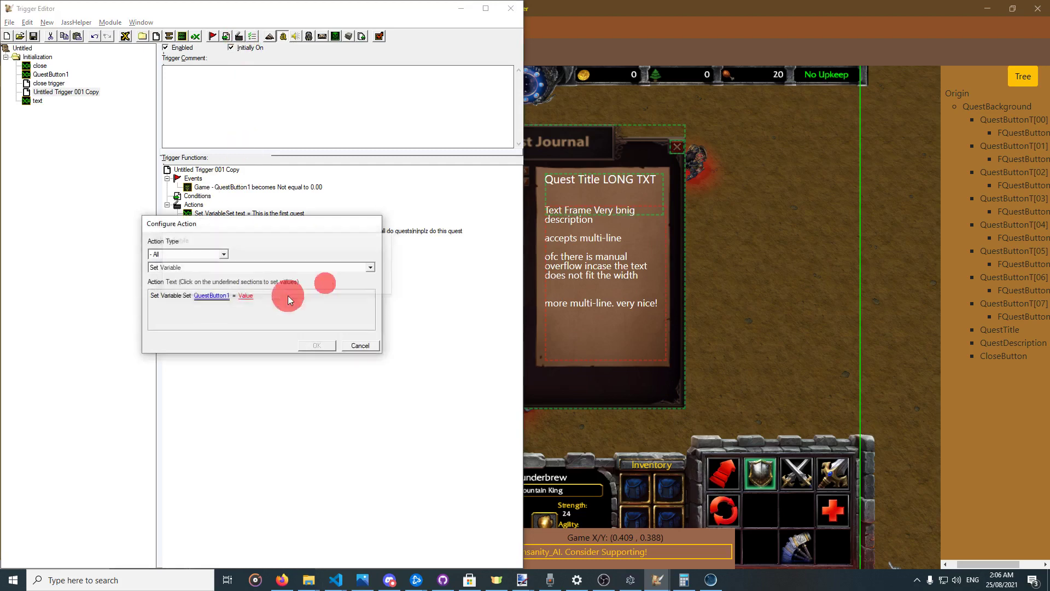
left_click(244, 296)
key("Return")
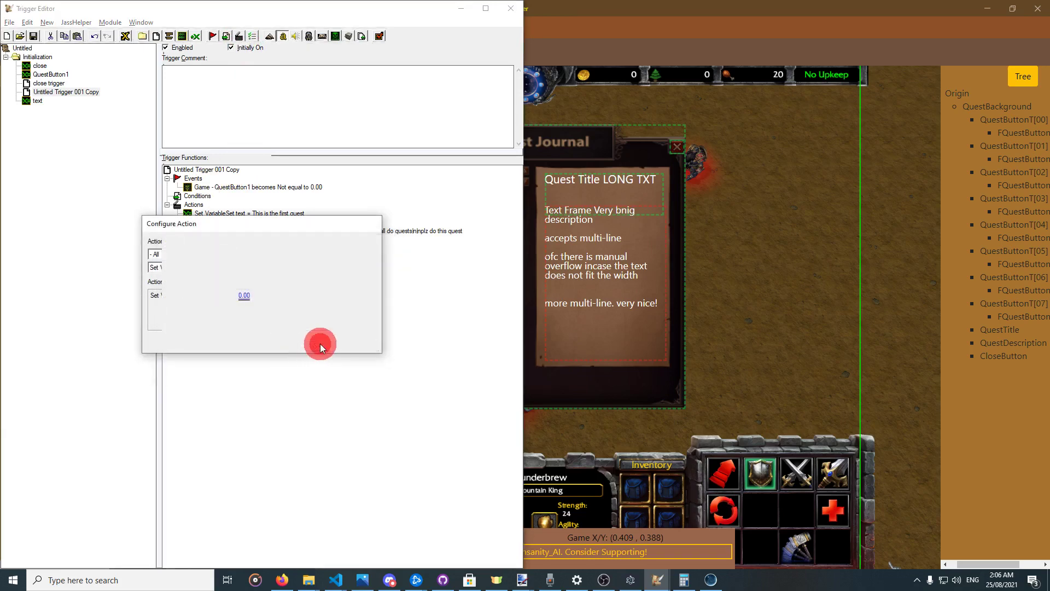
left_click(319, 344)
In the close trigger, add a Set Variable action after the custom script that sets close to 0.00.
left_click(49, 83)
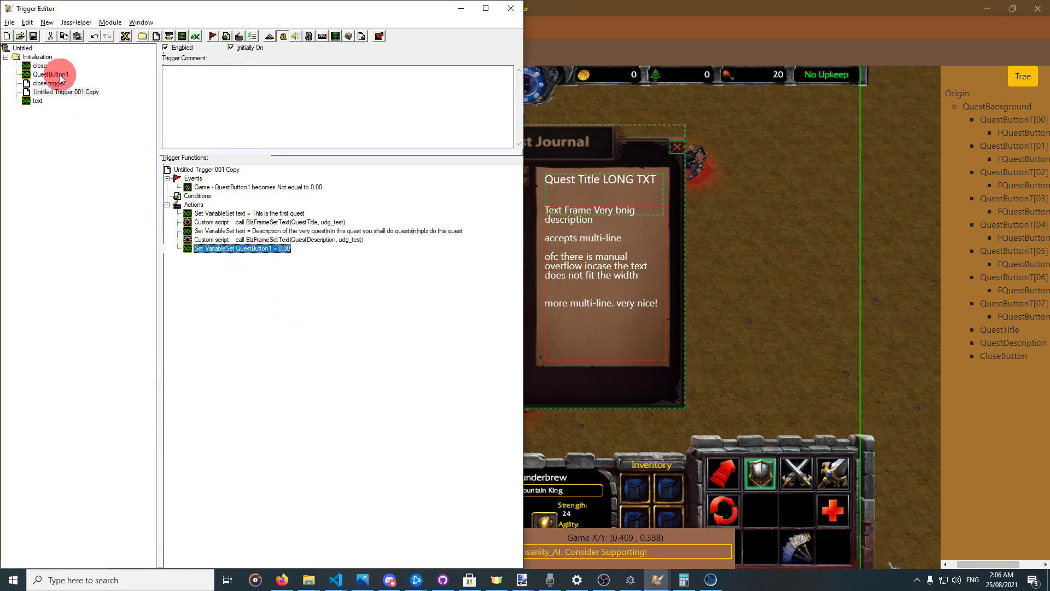
left_click(217, 218)
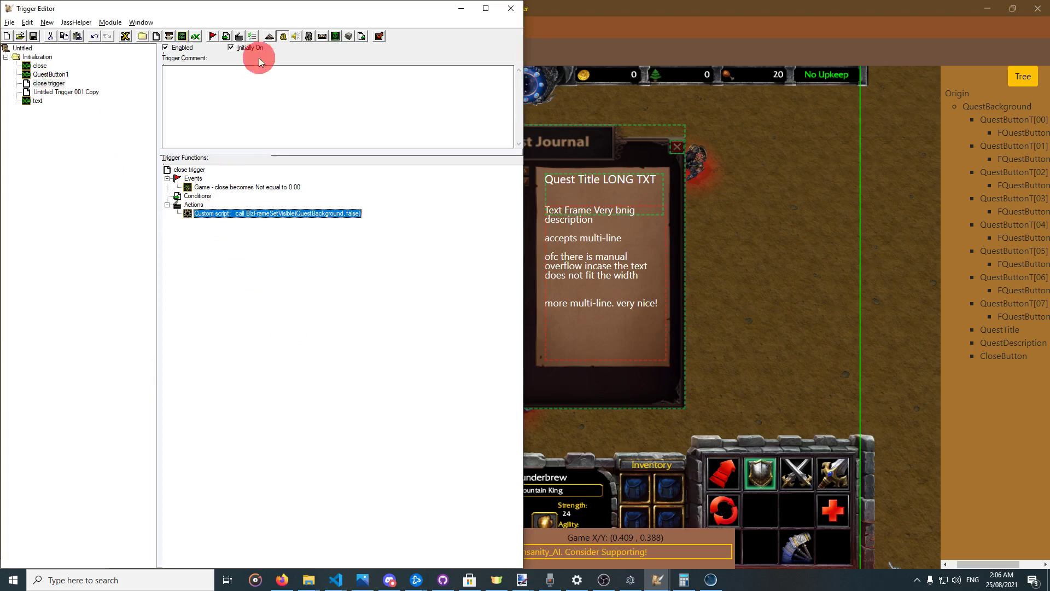
left_click(239, 36)
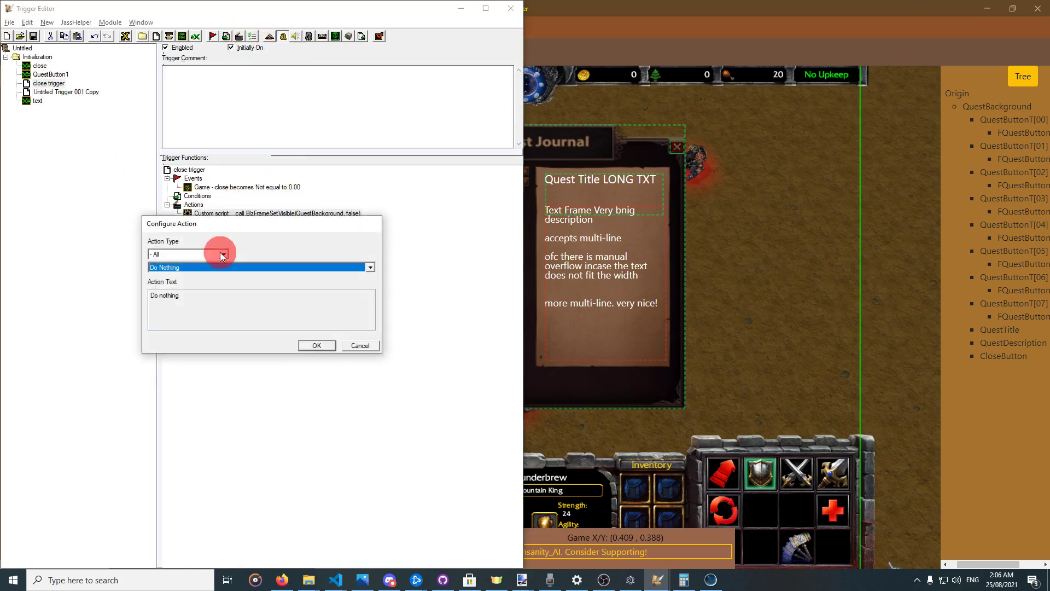
key("s")
left_click(204, 296)
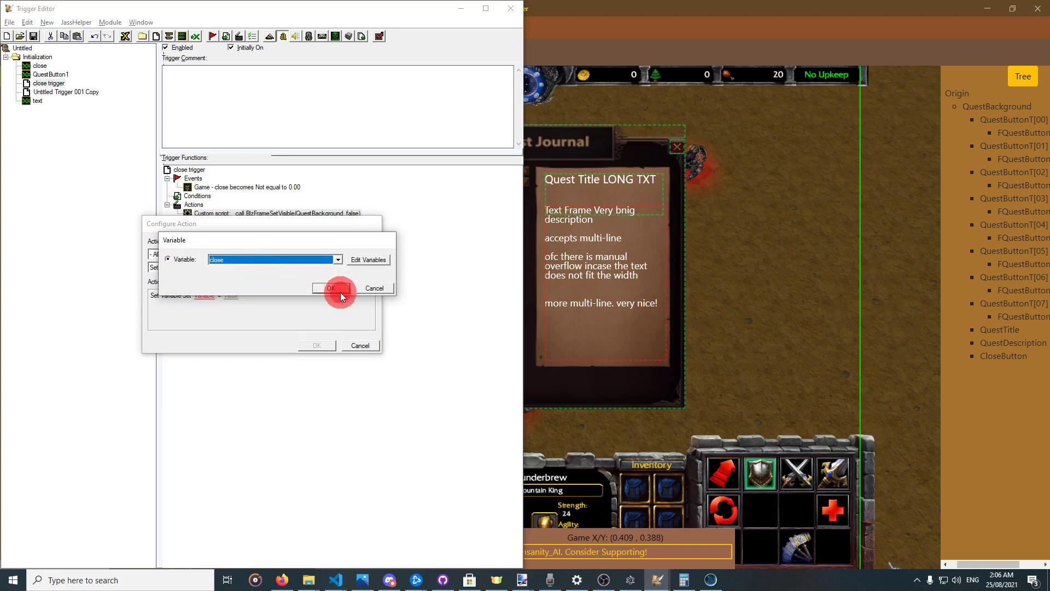
left_click(331, 289)
left_click(231, 296)
key("Return")
left_click(323, 348)
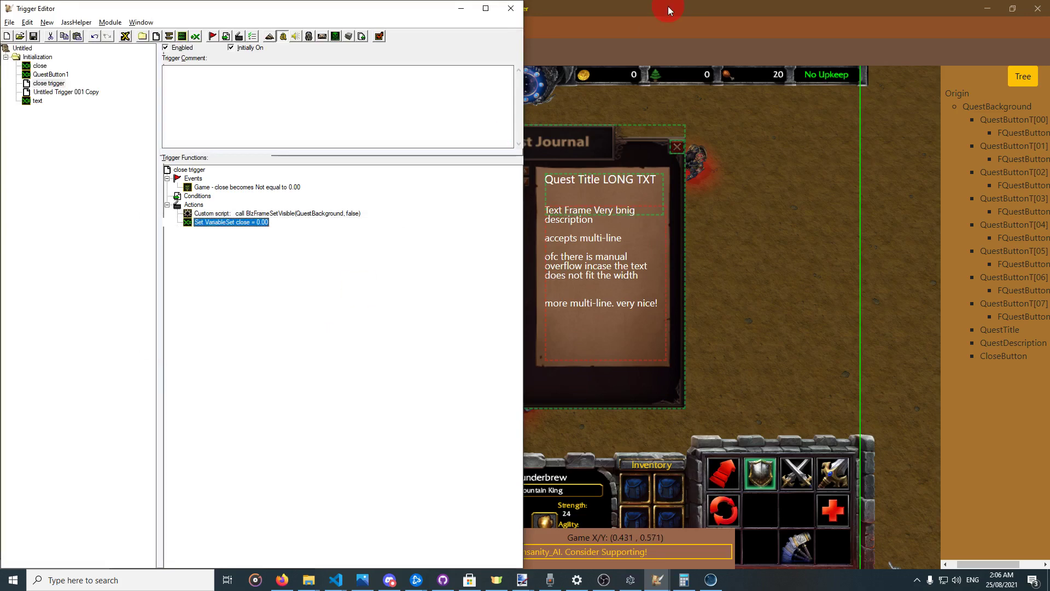
Show the first quest button's trigger, view the second and third quest buttons' properties in the UI Designer, and return to the Trigger Editor.
left_click(57, 93)
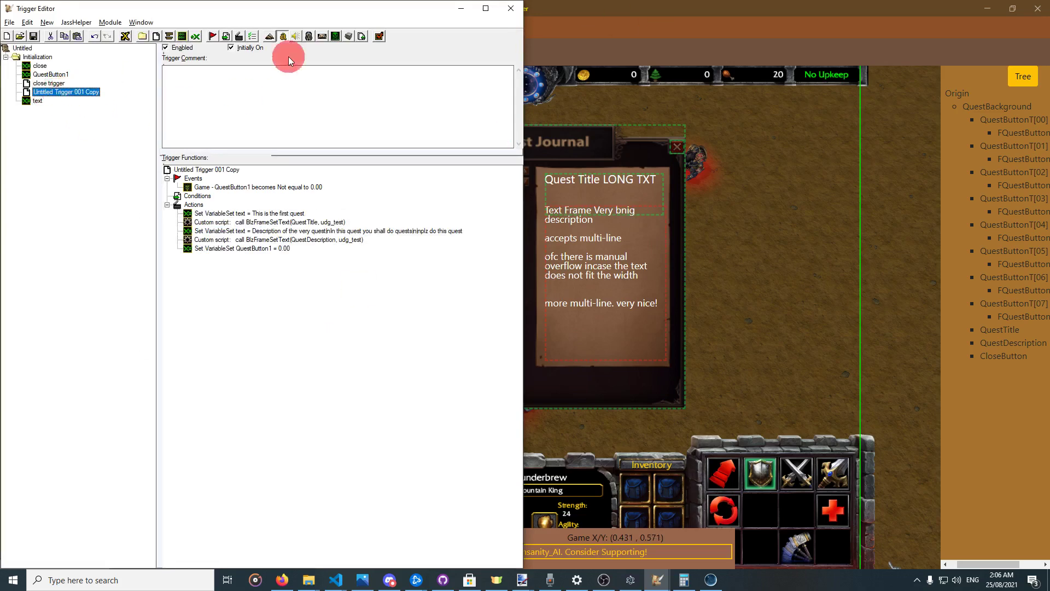
left_click(595, 24)
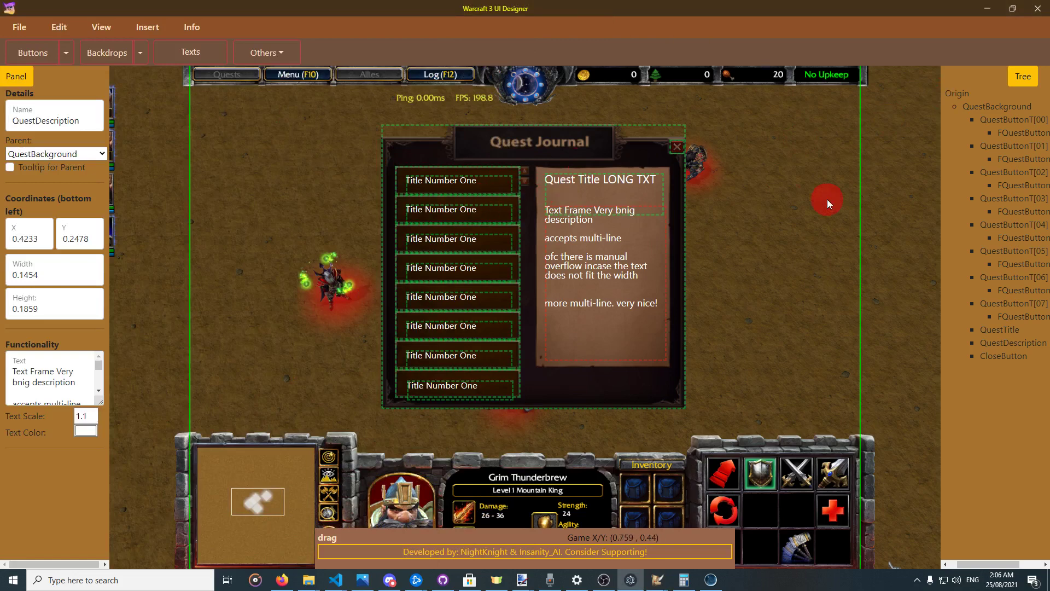
left_click(399, 214)
left_click(399, 234)
left_click(403, 213)
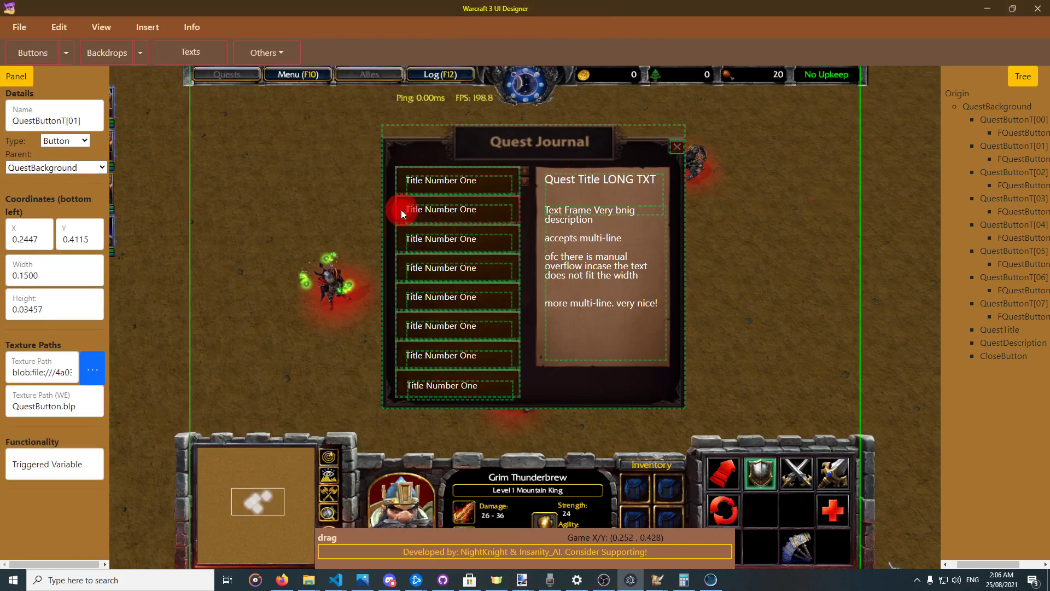
left_click(402, 238)
key("alt+Tab")
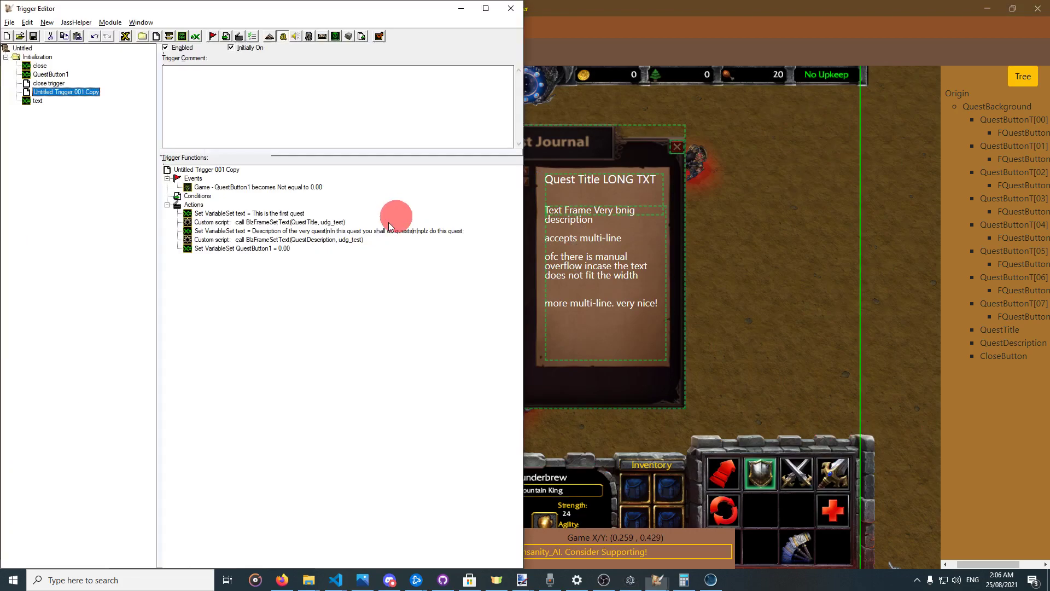
Create a variable named QuestButton of type Real and make it an array.
left_click(39, 102)
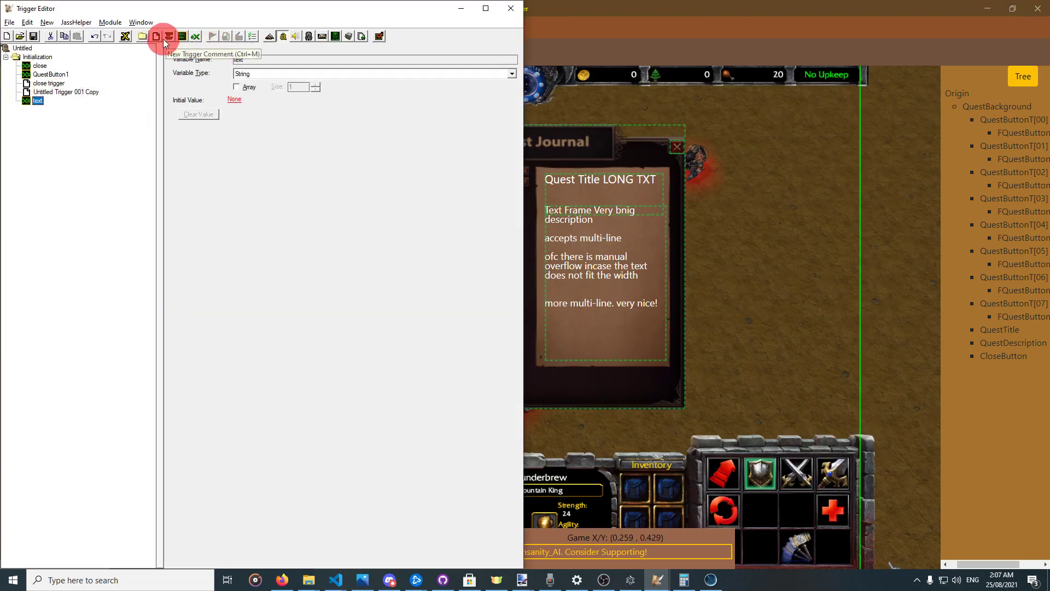
left_click(195, 37)
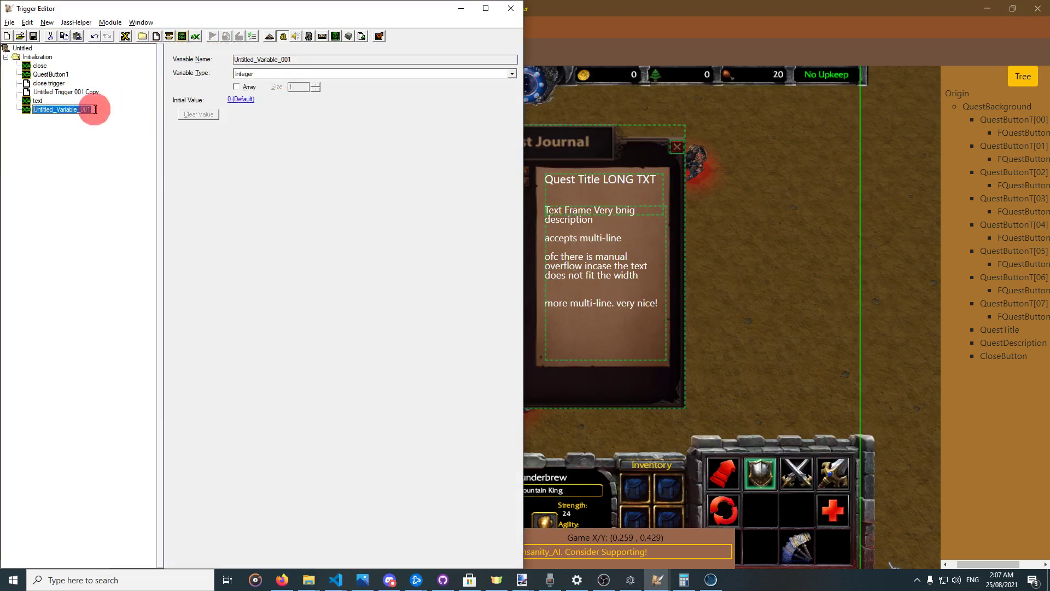
type("QuestButton")
left_click(265, 75)
left_click(259, 82)
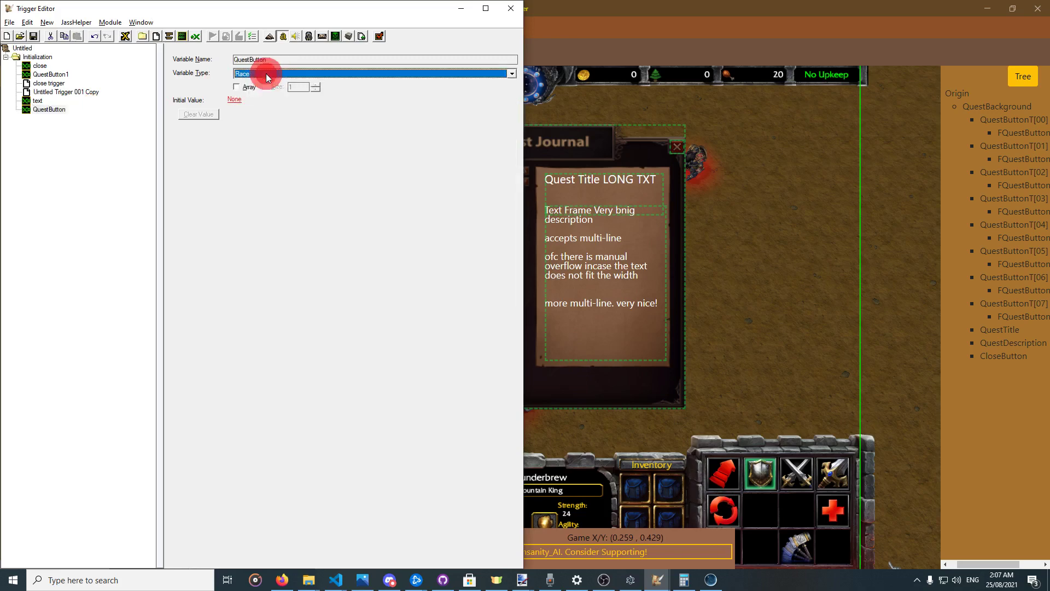
left_click(252, 87)
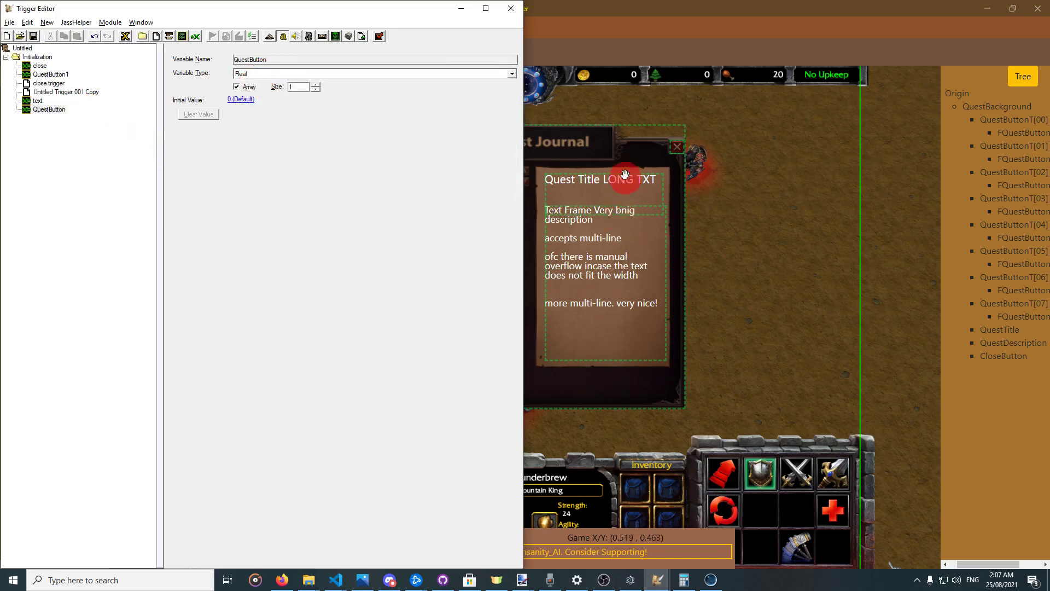
In the UI Designer, set the triggered variable of QuestButtonT[01] to udgQuestButton[0].
left_click(601, 164)
left_click(398, 212)
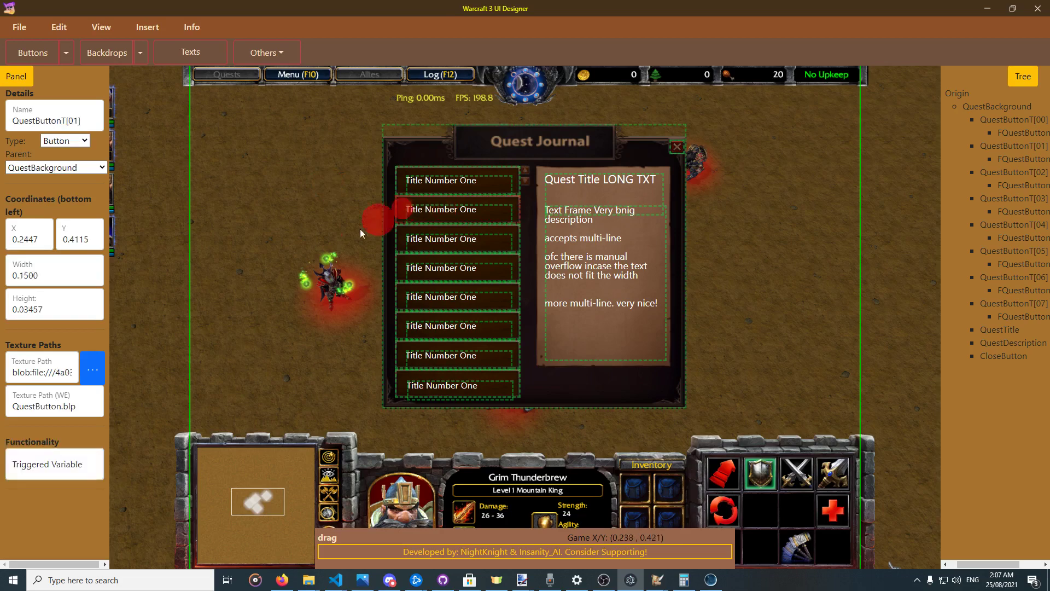
left_click(74, 468)
type("udgQ")
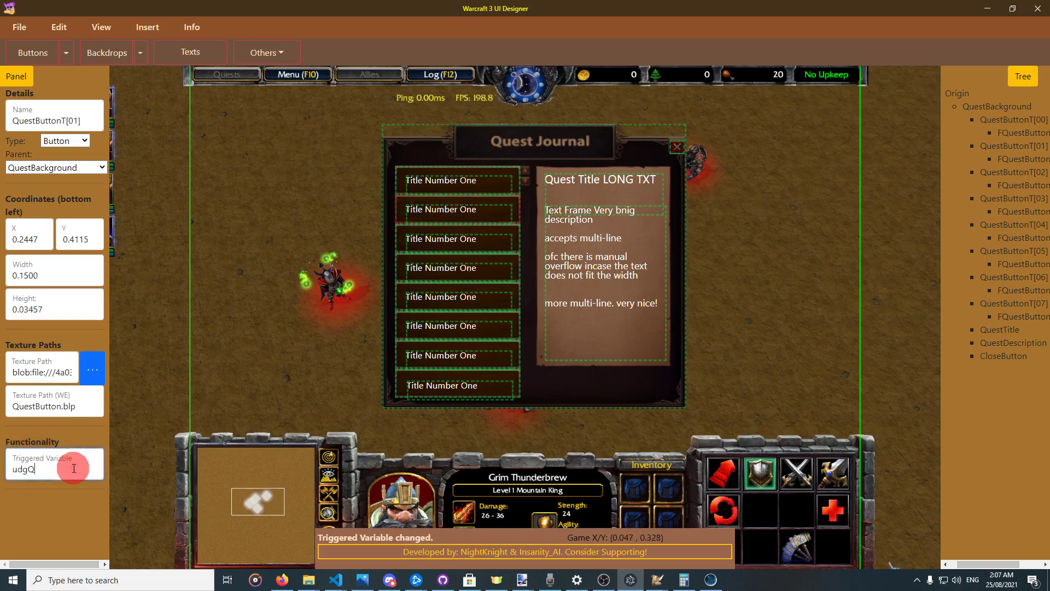
type("uestButton[0")
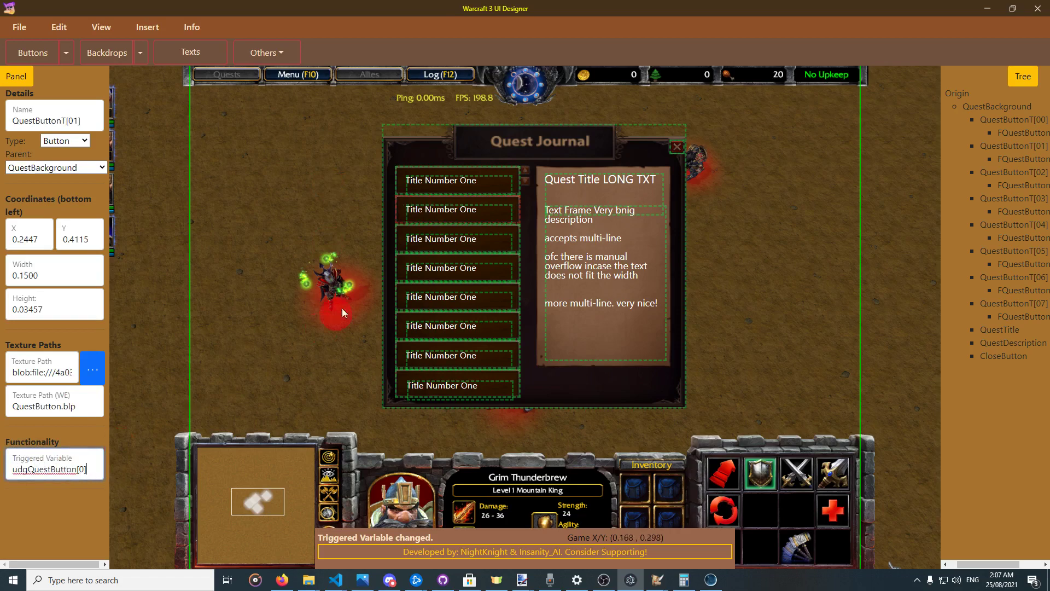
Set the triggered variable of QuestButtonT[02] to udg_QuestButton[1].
left_click(403, 240)
left_click(93, 460)
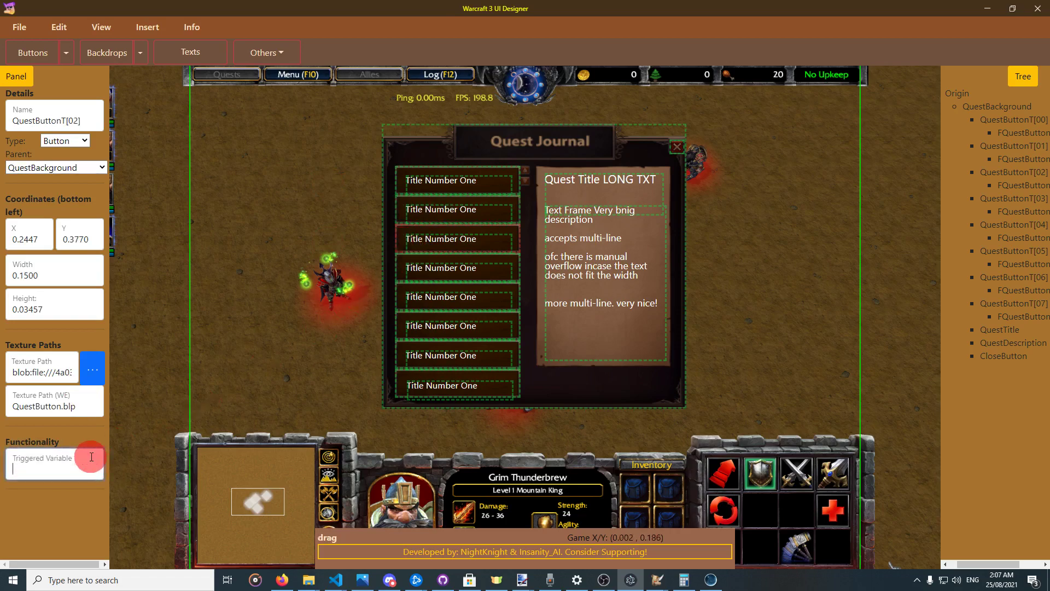
type("udg_Q")
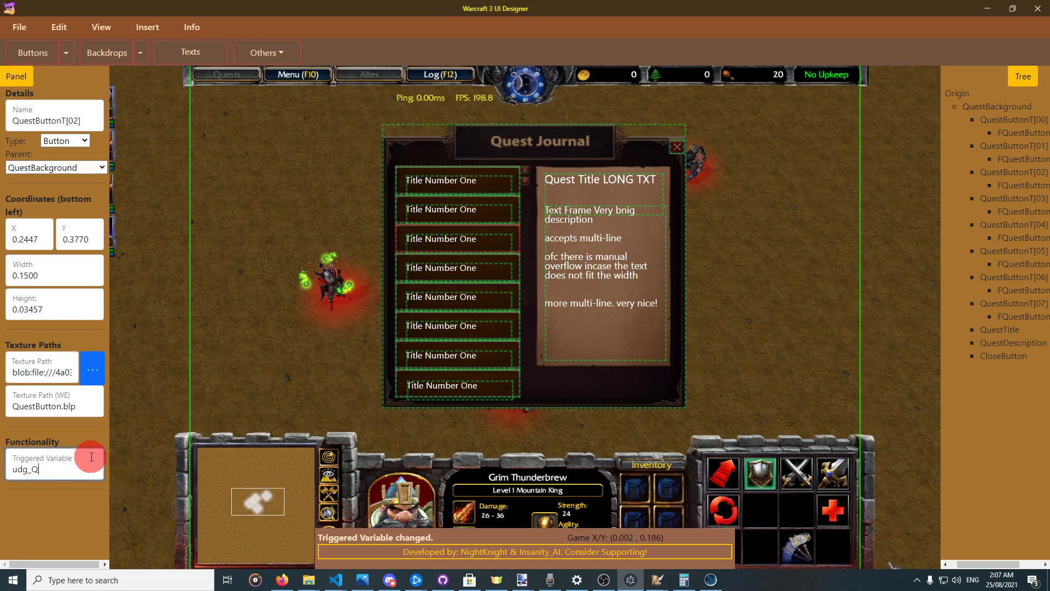
type("uestButton[1")
Return to the Trigger Editor and examine which real variables the QuestButton1 event in Untitled Trigger 001 Copy accepts.
key("alt+Tab")
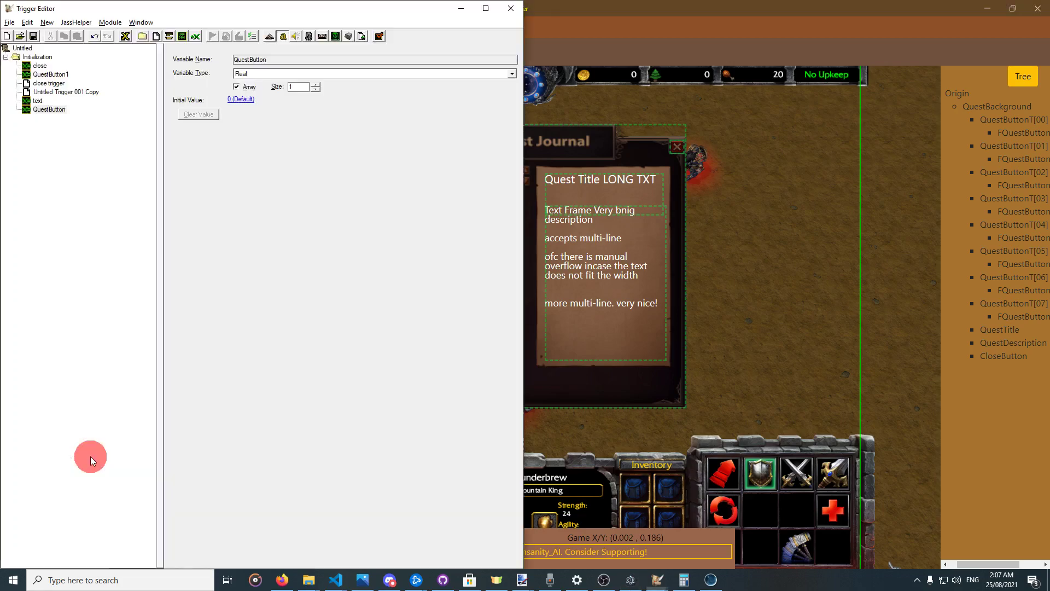
left_click(54, 92)
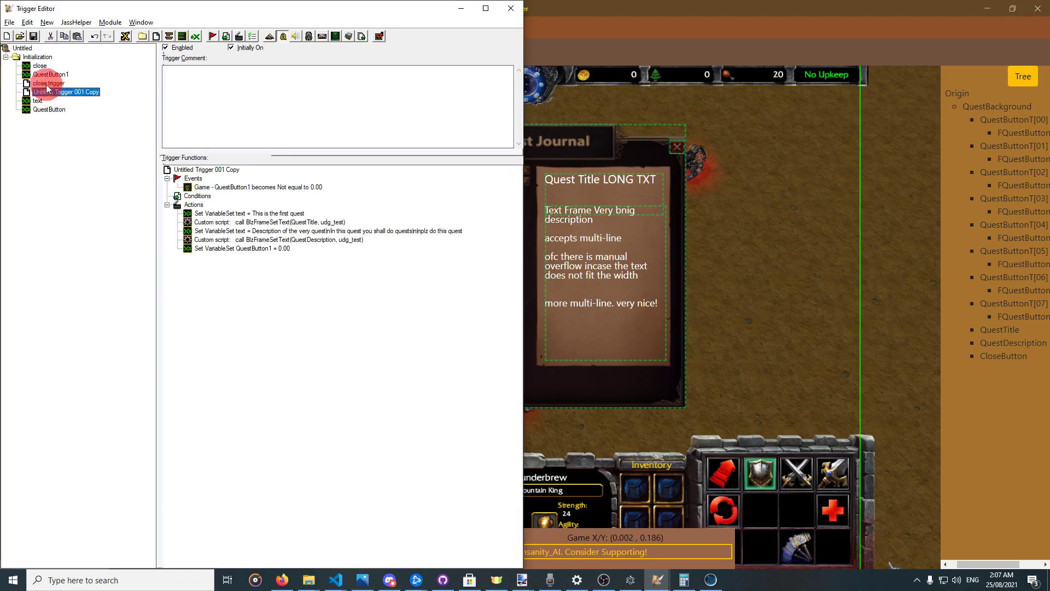
double_click(232, 189)
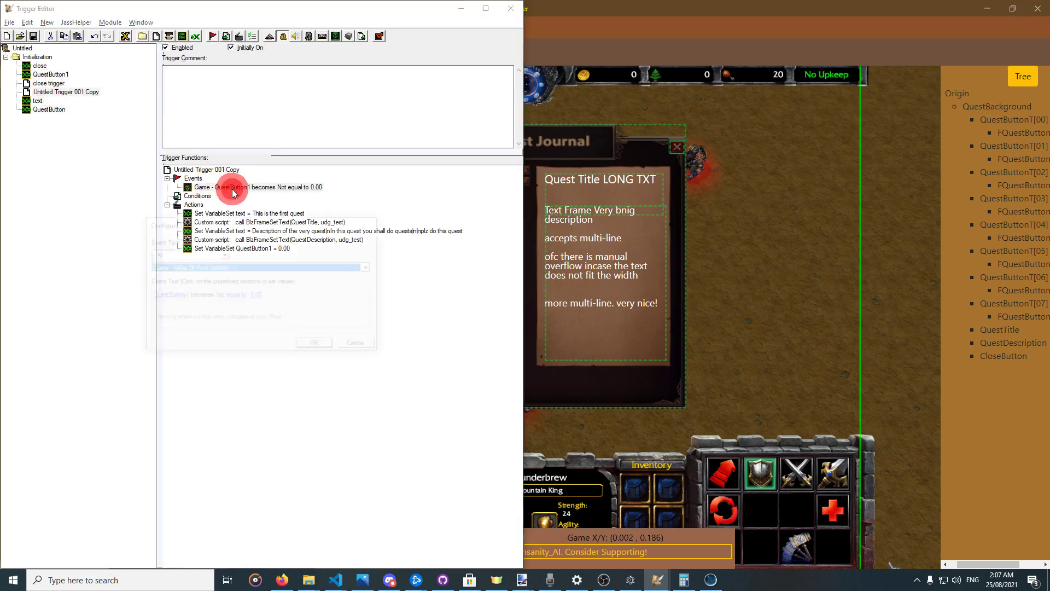
key("Escape")
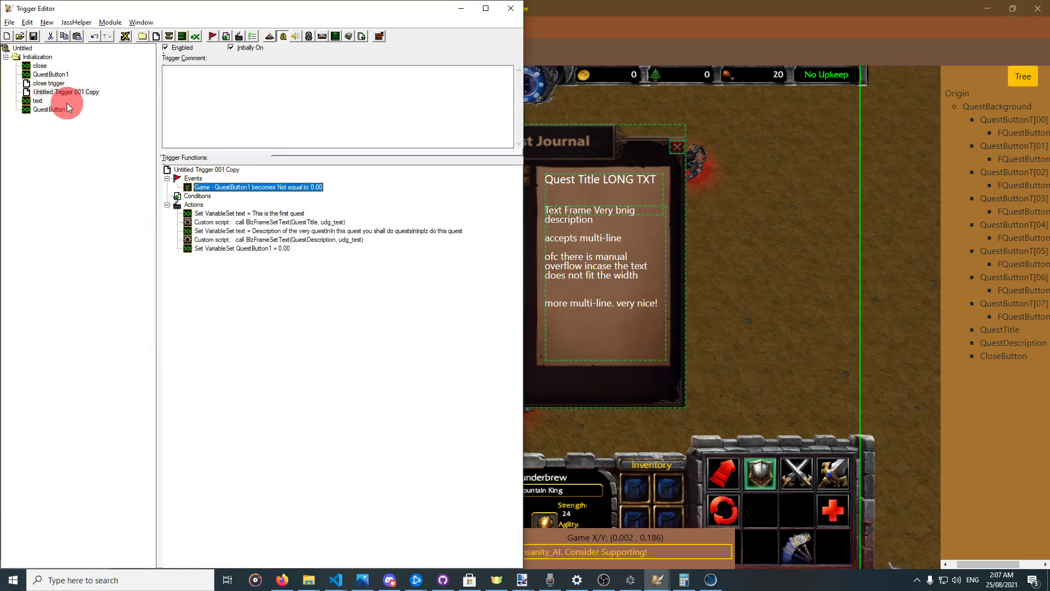
double_click(260, 189)
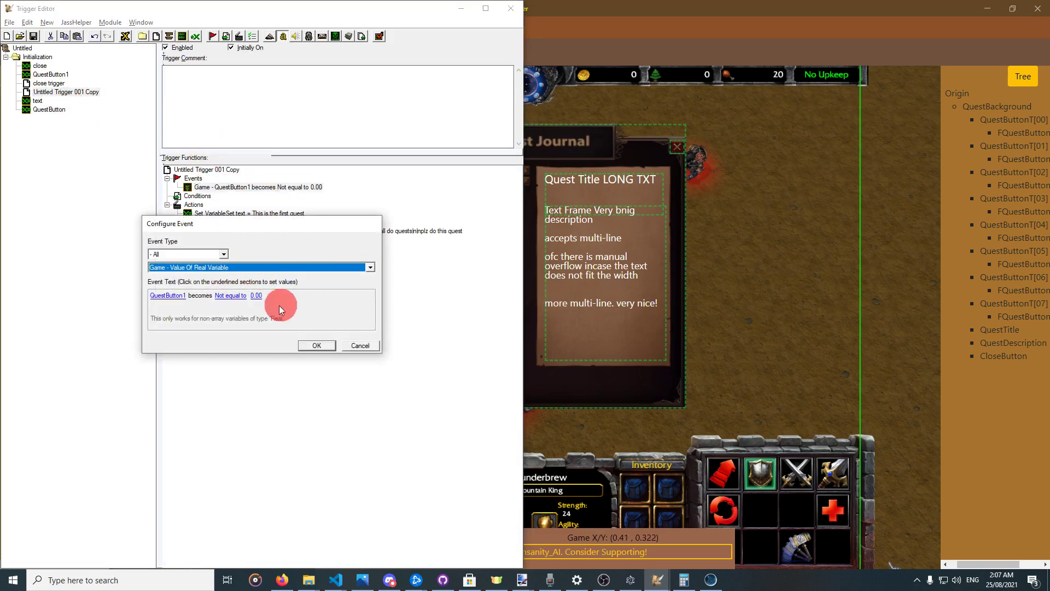
left_click(166, 295)
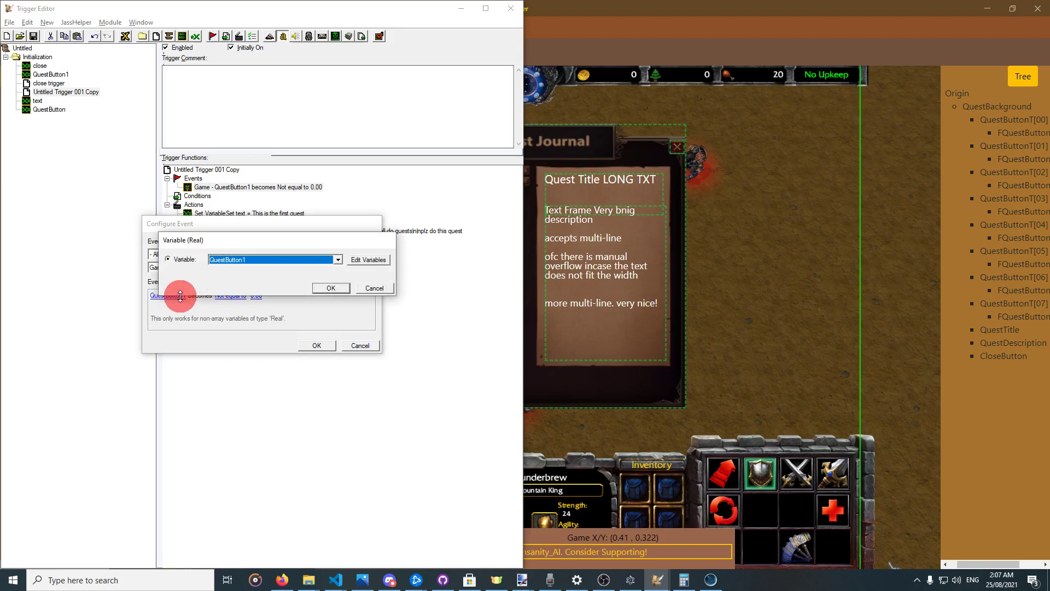
left_click(304, 261)
left_click(304, 269)
left_click(331, 288)
left_click(360, 345)
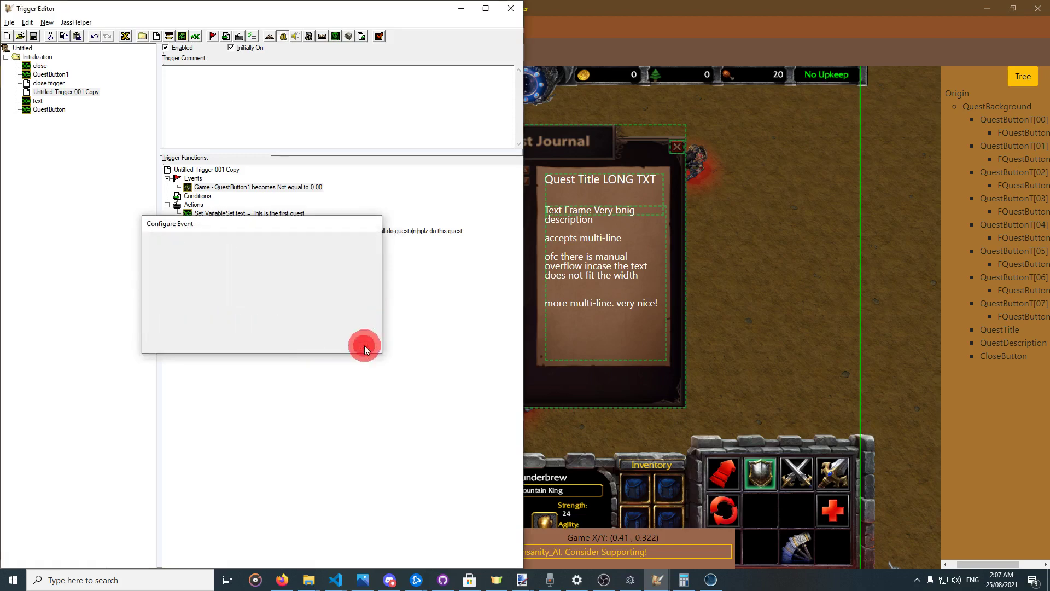
double_click(250, 186)
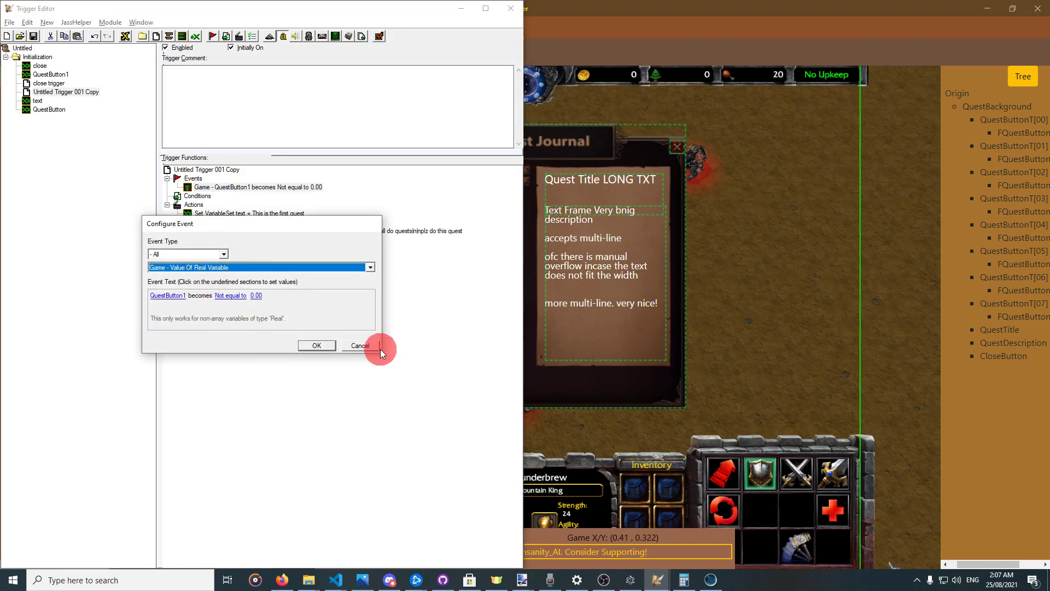
left_click(361, 345)
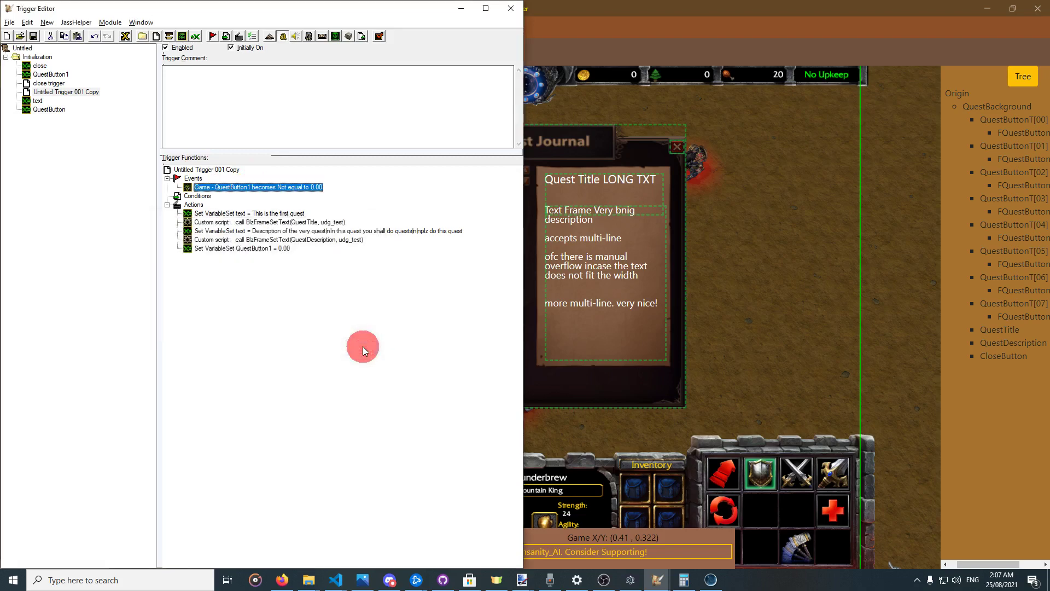
Delete the QuestButton array variable, then clear the triggered variable of QuestButtonT[02] in the UI Designer.
left_click(55, 111)
key("Delete")
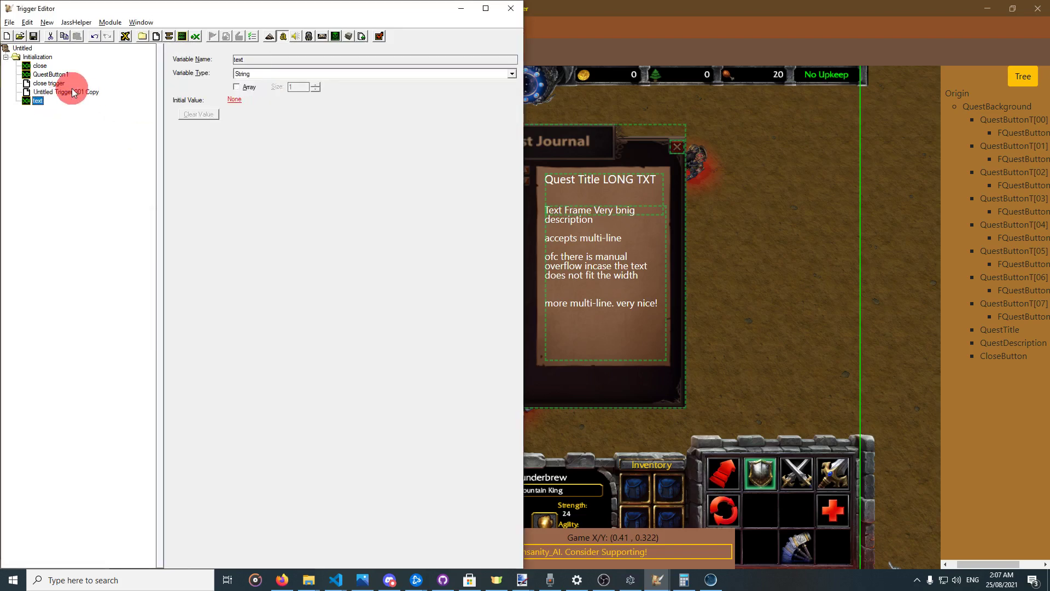
left_click(598, 35)
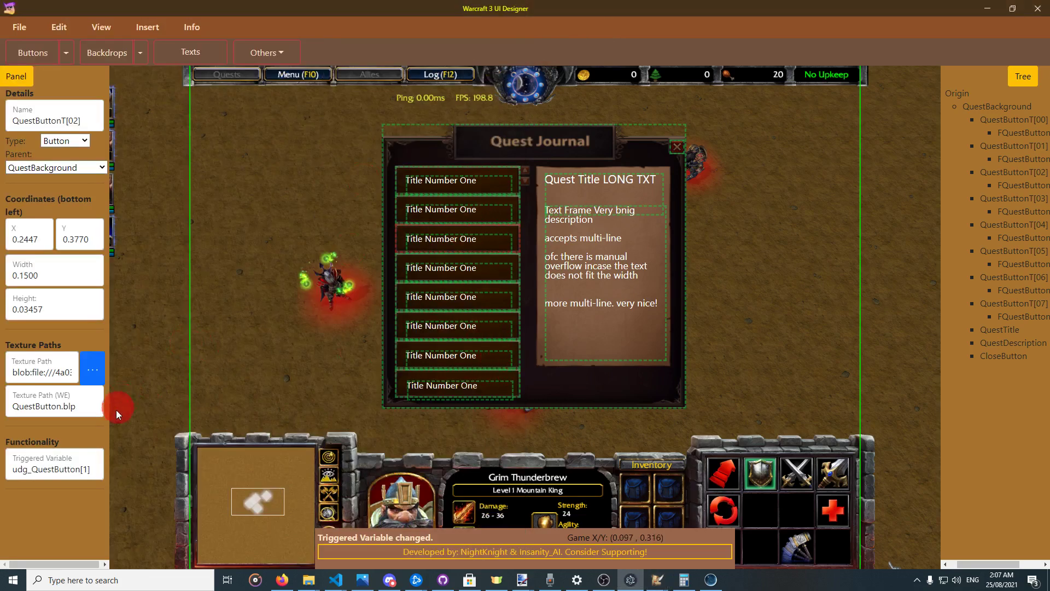
left_click(70, 464)
key("ctrl+a")
key("BackSpace")
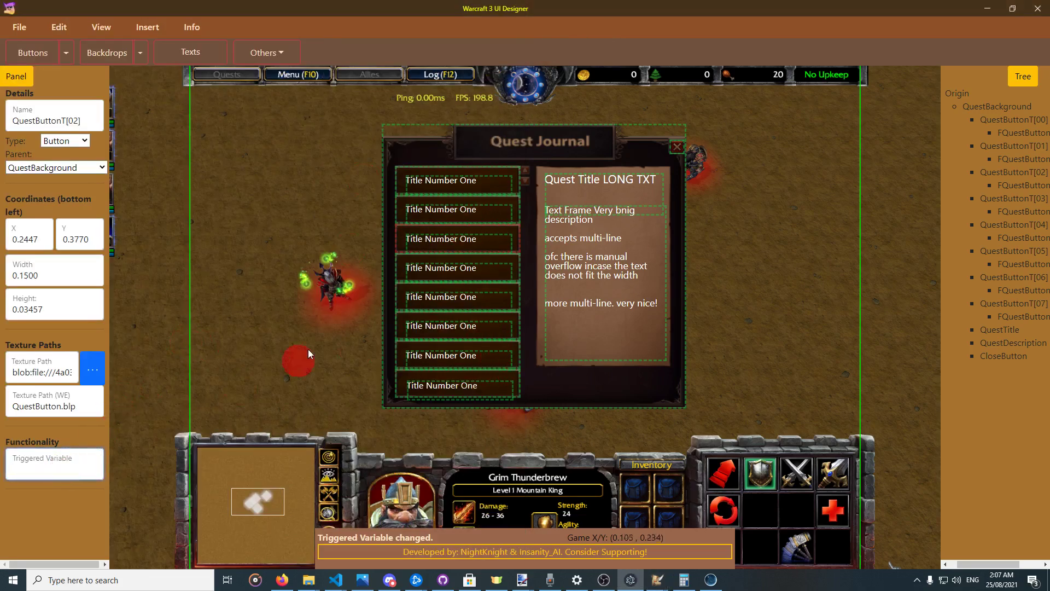
Clear the triggered variable of QuestButtonT[01] and check the one assigned to QuestButtonT[00].
left_click(399, 208)
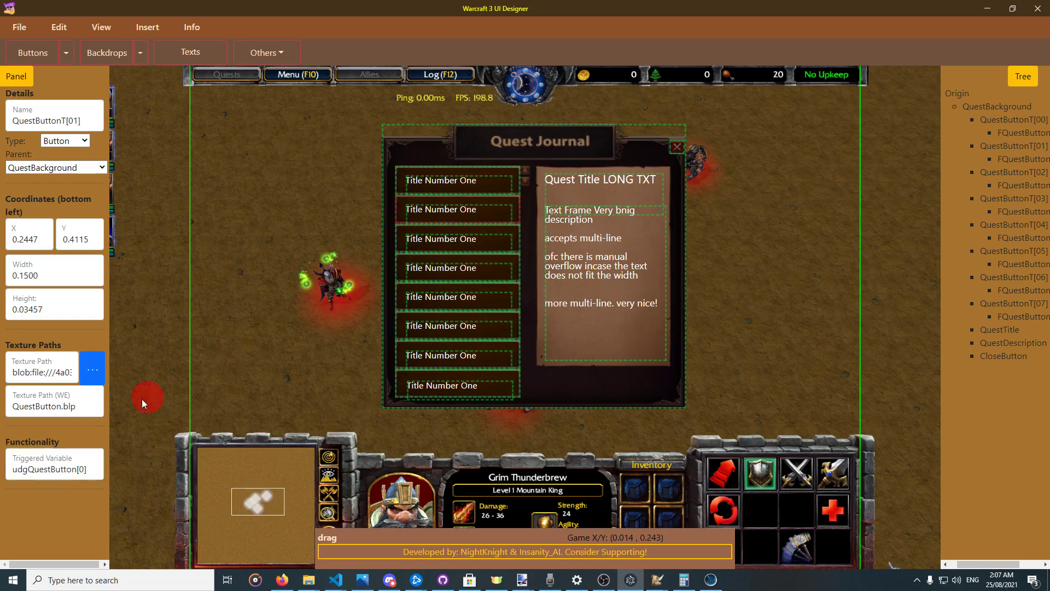
left_click(57, 464)
key("ctrl+a")
key("BackSpace")
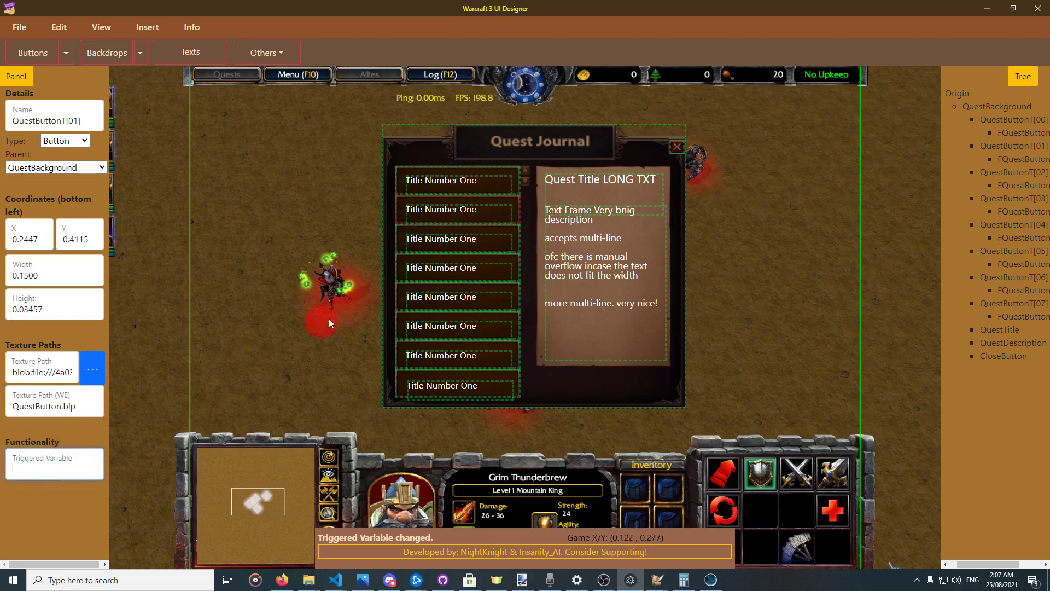
left_click(397, 278)
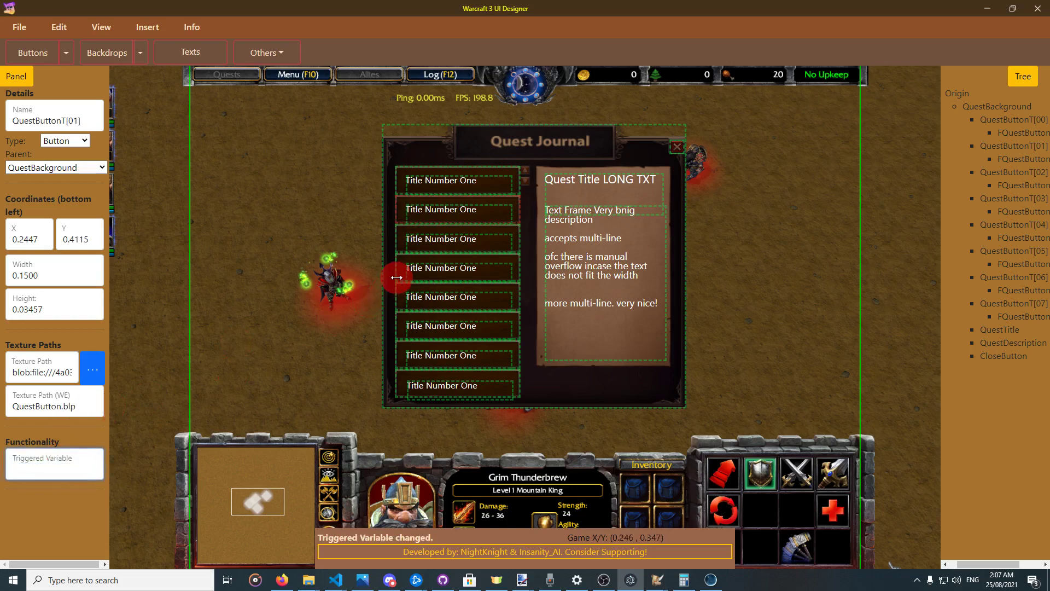
left_click(401, 188)
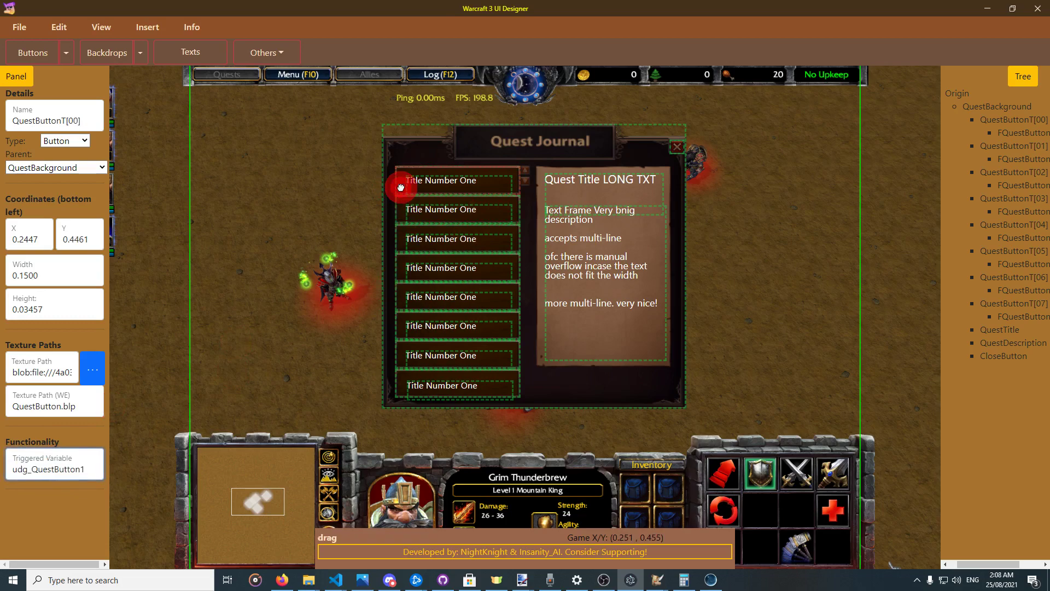
left_click(404, 217)
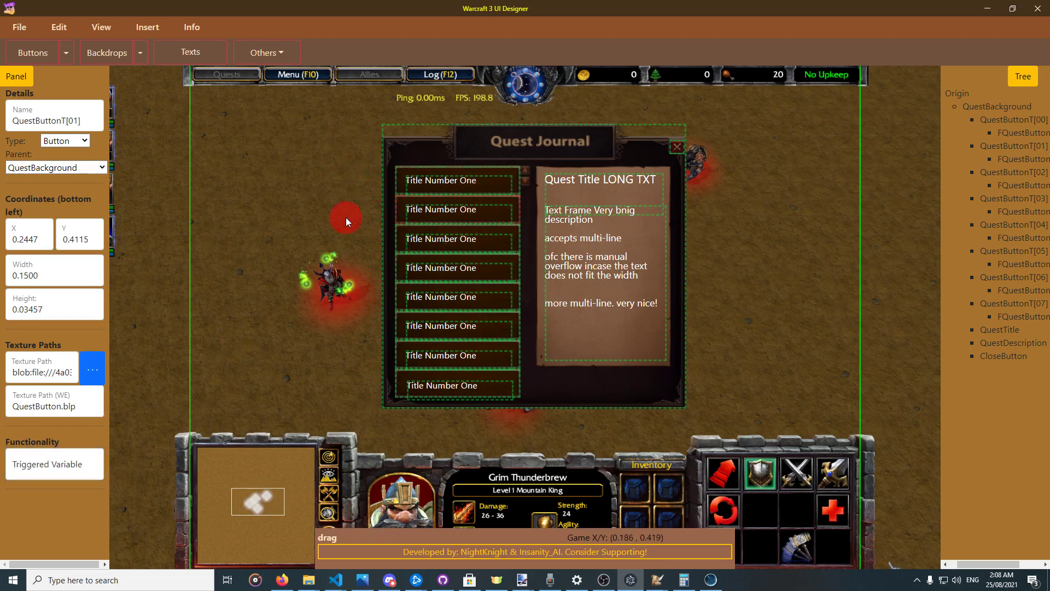
Switch to the Trigger Editor and duplicate the trigger Untitled Trigger 001 Copy.
key("alt+Tab")
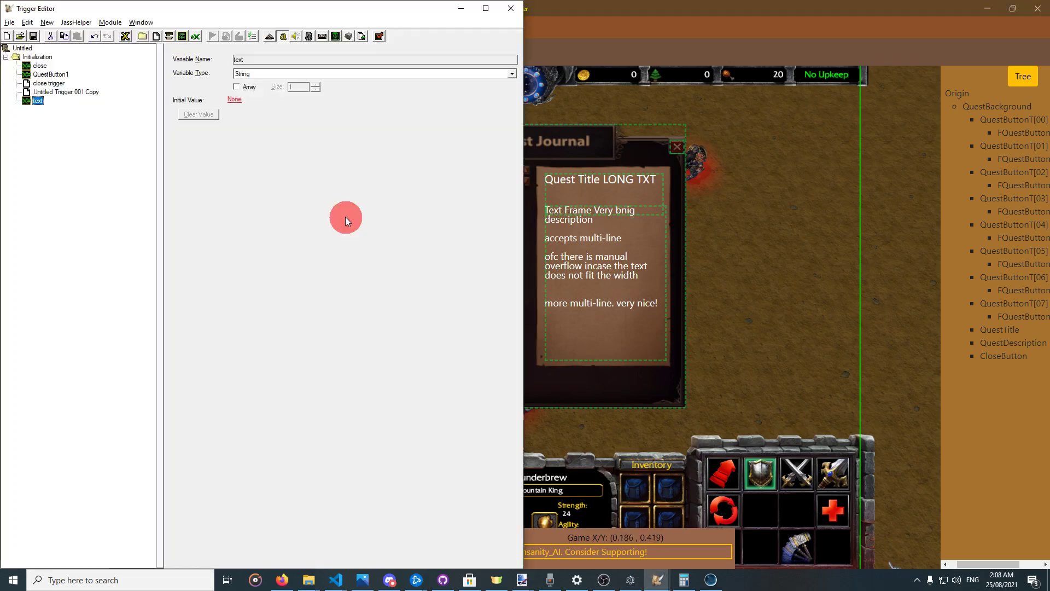
left_click(55, 92)
key("c")
key("ctrl+v")
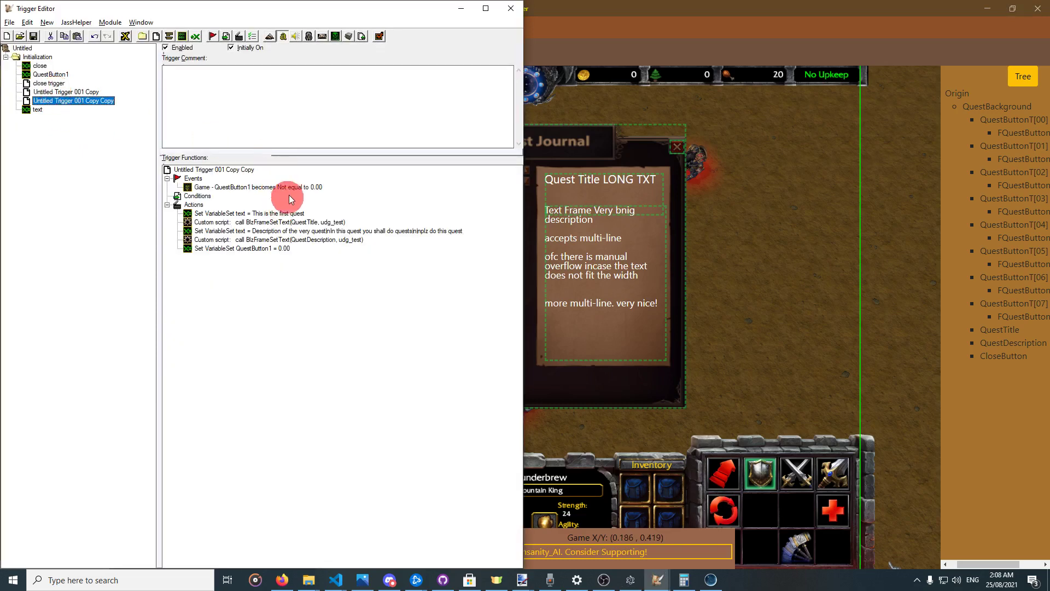
left_click(290, 190)
Duplicate the real variable QuestButton1 and name the copy QuestButton2.
left_click(60, 76)
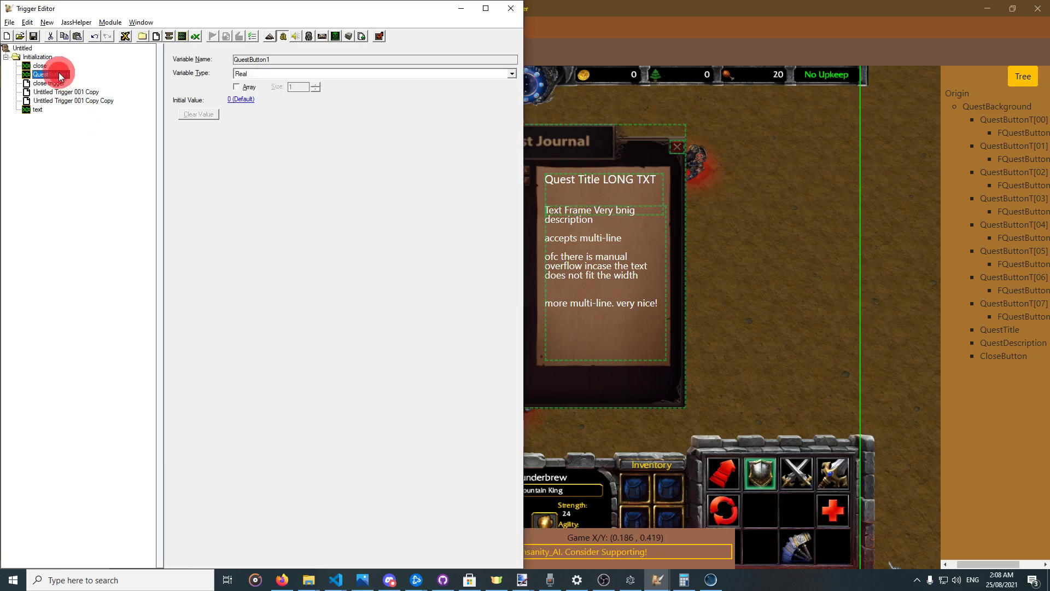
key("ctrl+c")
key("ctrl+v")
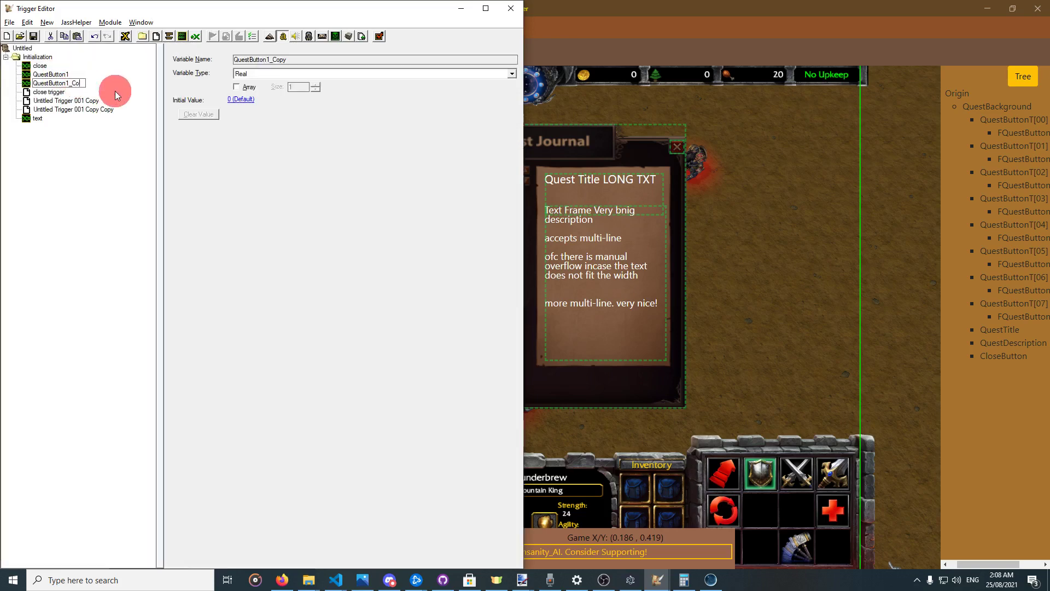
key("BackSpace")
key("BackSpace")
key("BackSpace")
key("BackSpace")
type("2")
key("Return")
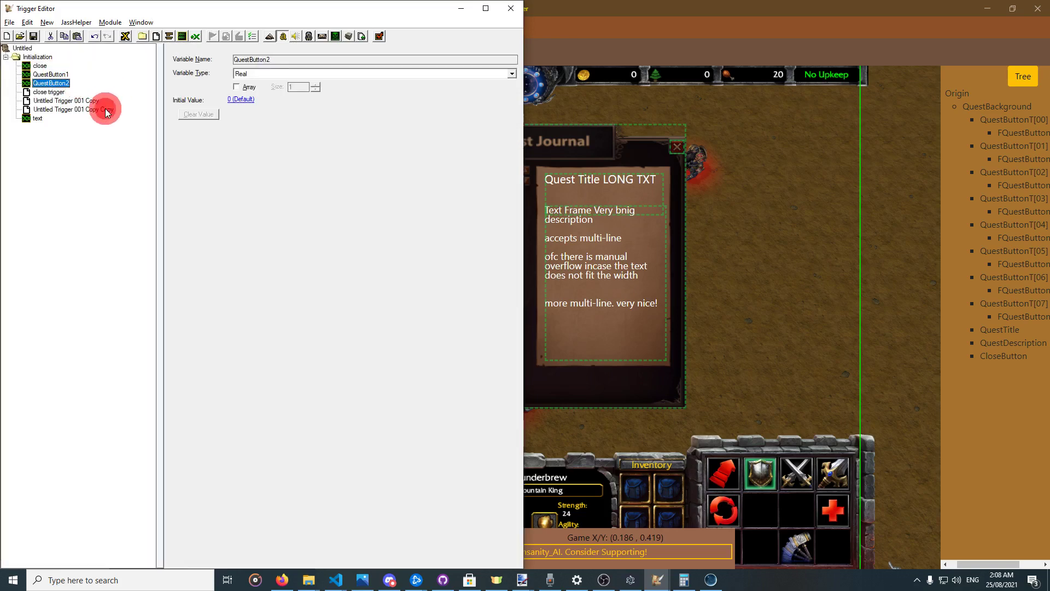
Change the event variable of Untitled Trigger 001 Copy Copy to QuestButton2.
left_click(107, 110)
left_click(257, 188)
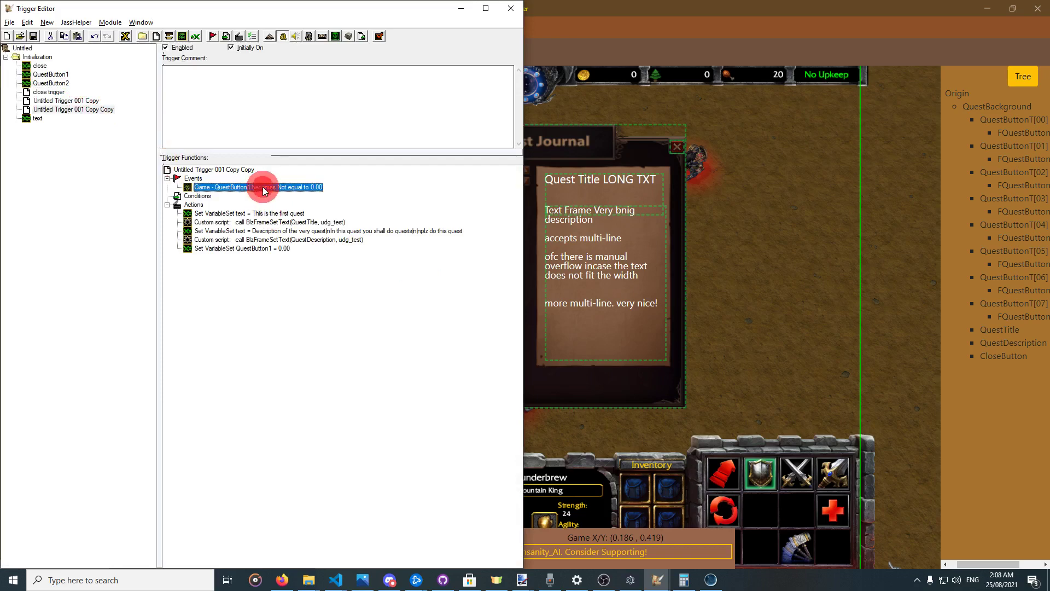
double_click(262, 188)
left_click(169, 295)
scroll(258, 263, "down", 1)
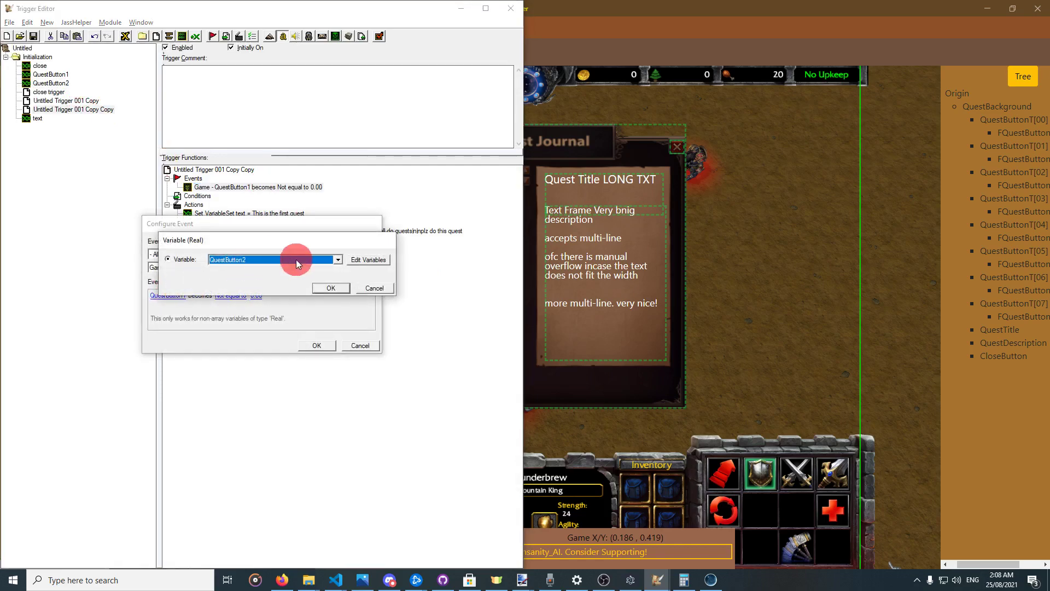
left_click(331, 288)
left_click(317, 345)
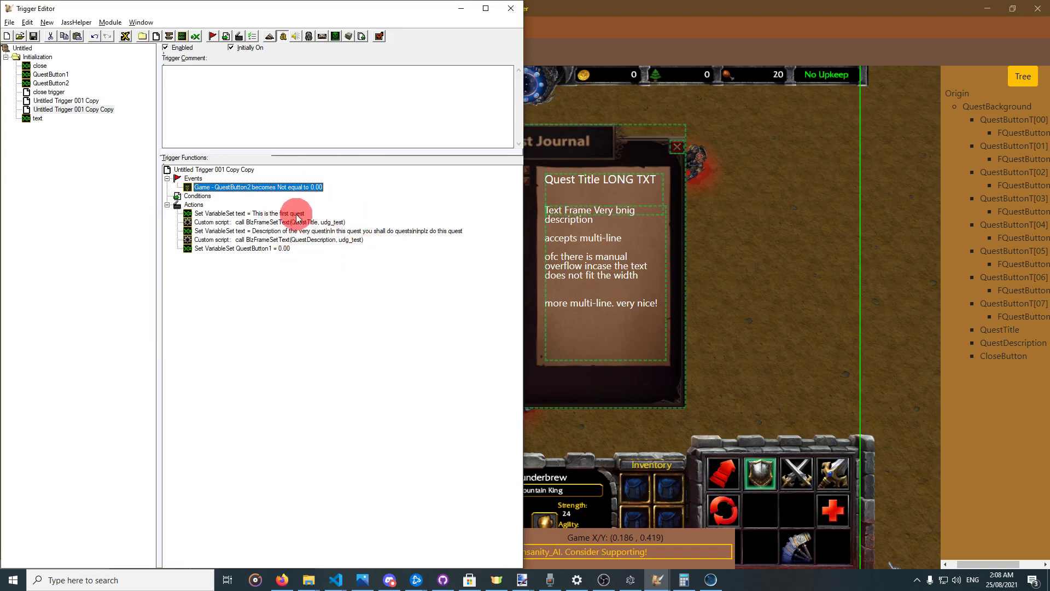
Set the text value in the duplicated trigger's first action to "This is the second quest".
double_click(293, 213)
left_click(245, 296)
left_click(241, 348)
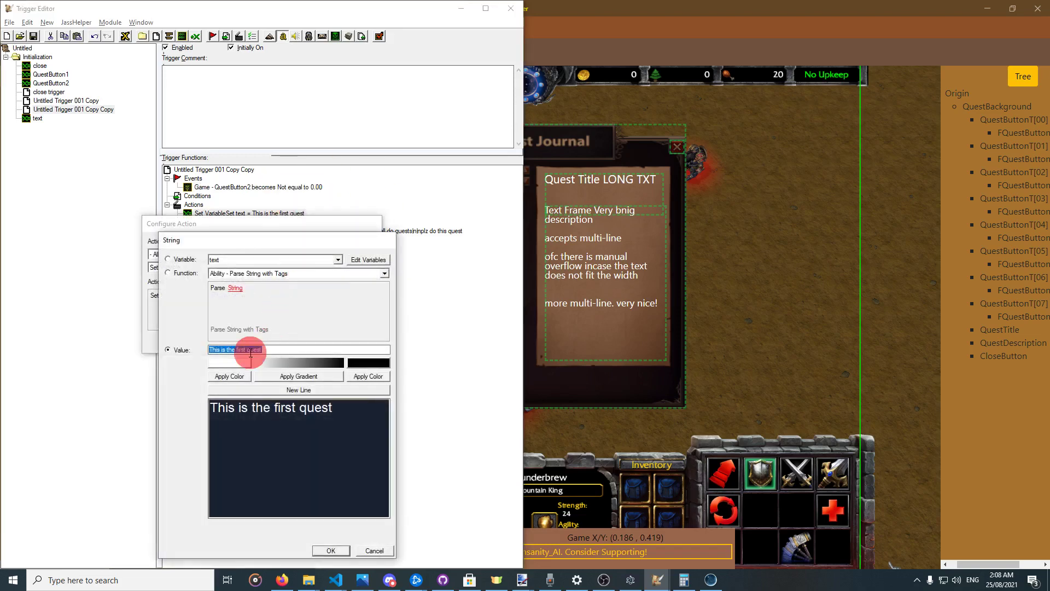
double_click(241, 348)
type("second")
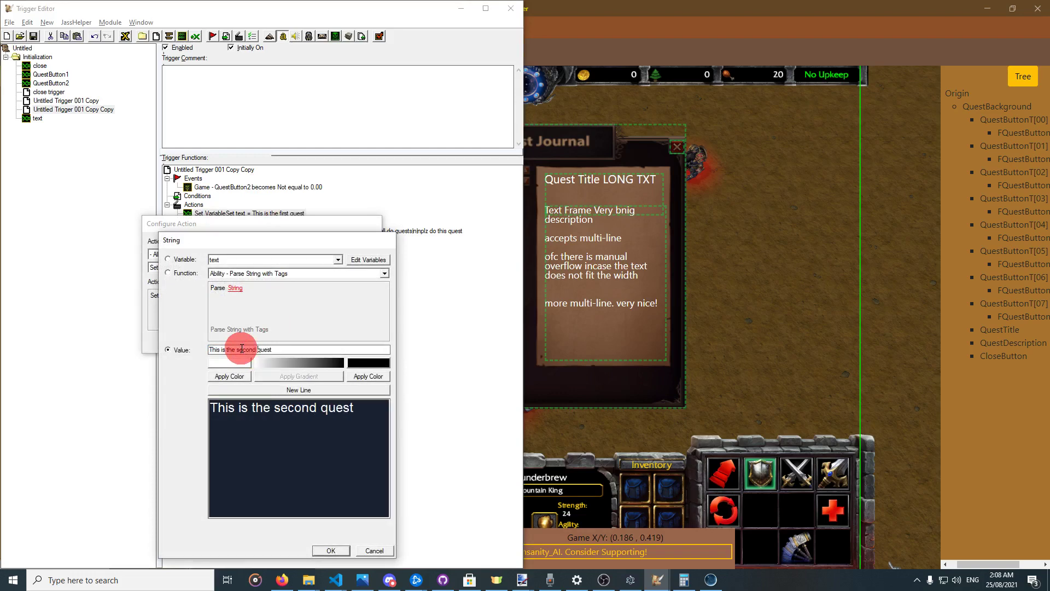
left_click(328, 550)
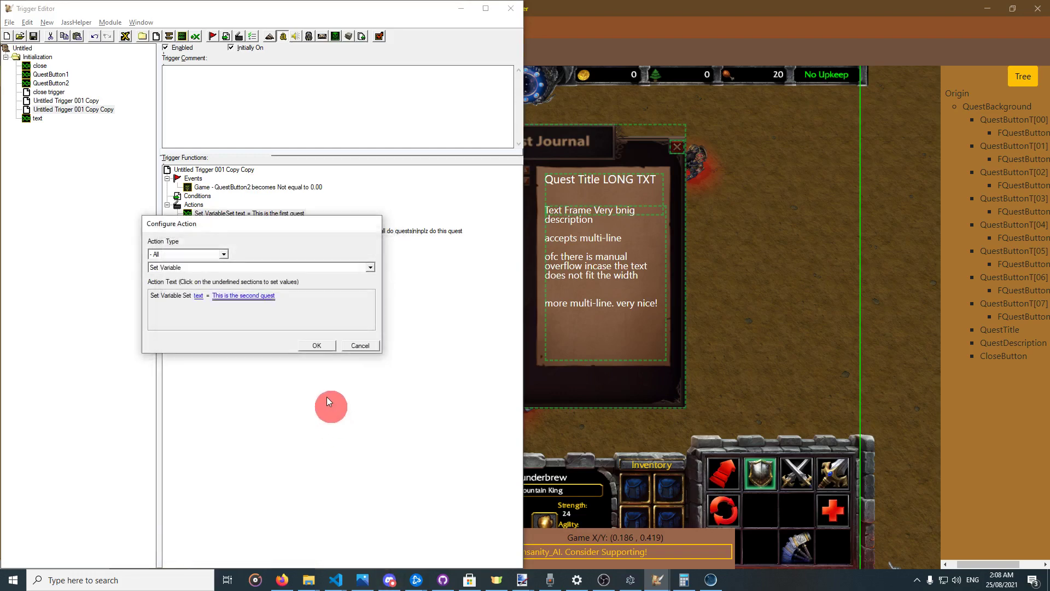
left_click(317, 346)
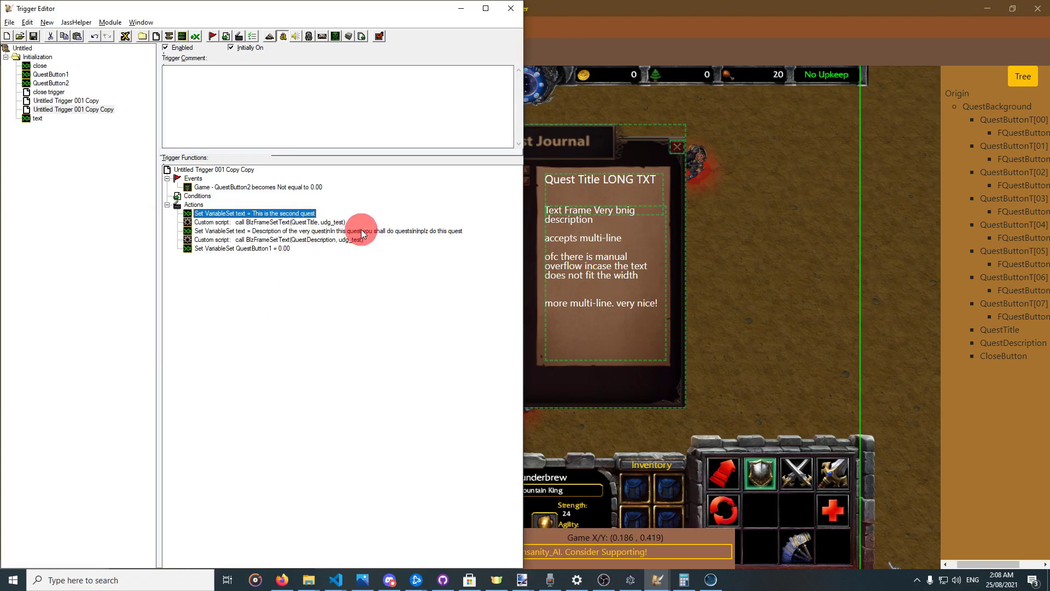
Set the description text in the duplicated trigger's second Set Variable action to "No description available.".
double_click(367, 233)
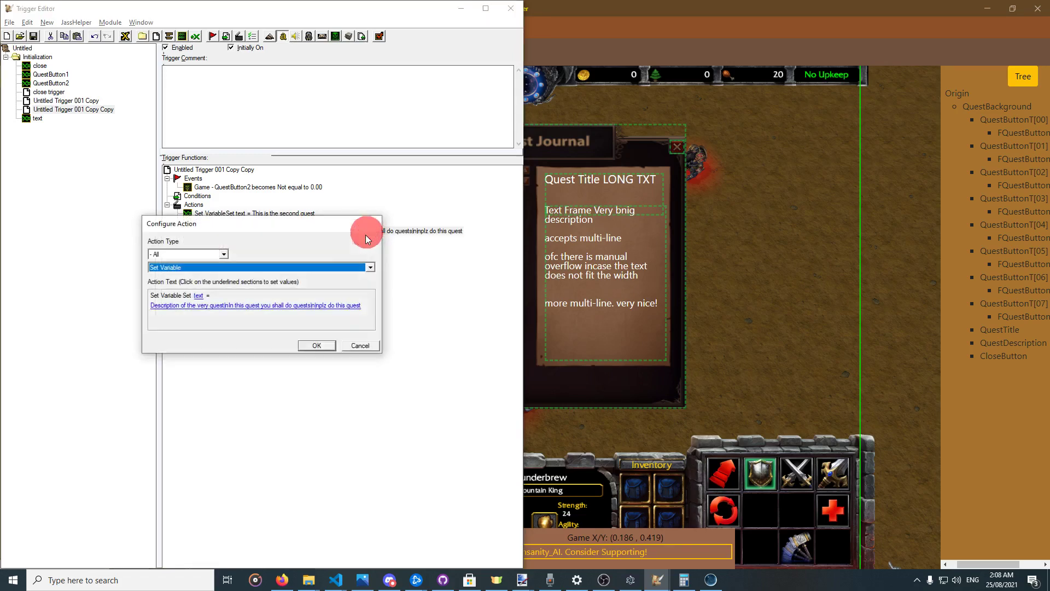
left_click(282, 305)
type("No de")
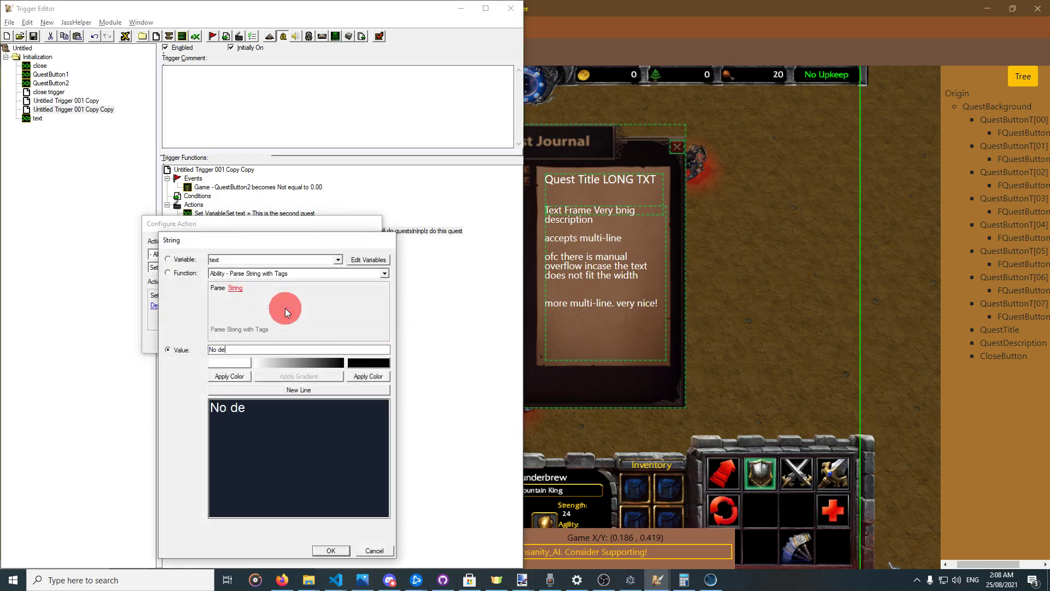
type("scription available.")
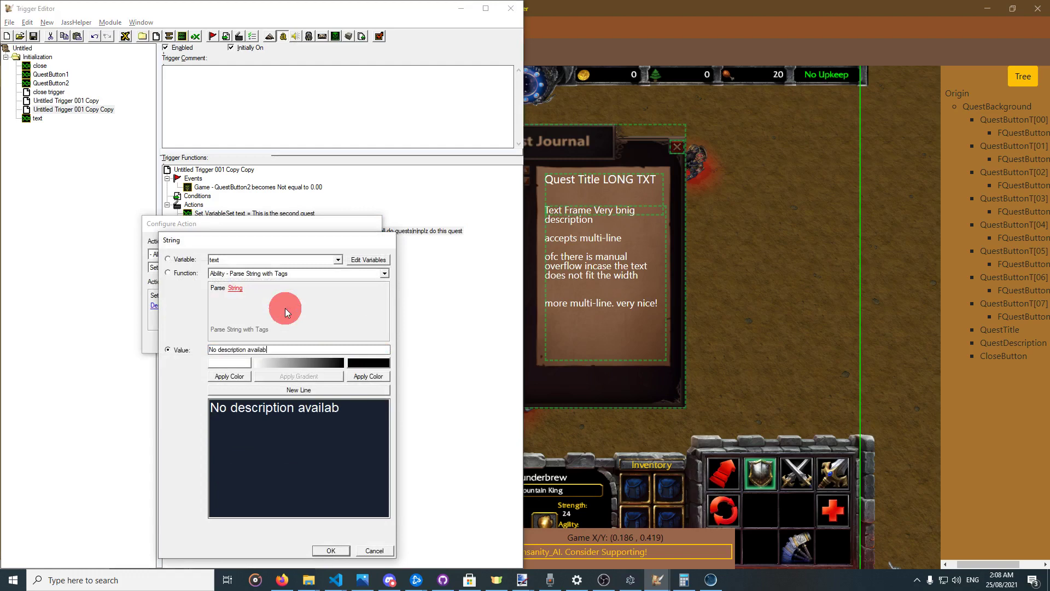
left_click(334, 549)
left_click(314, 343)
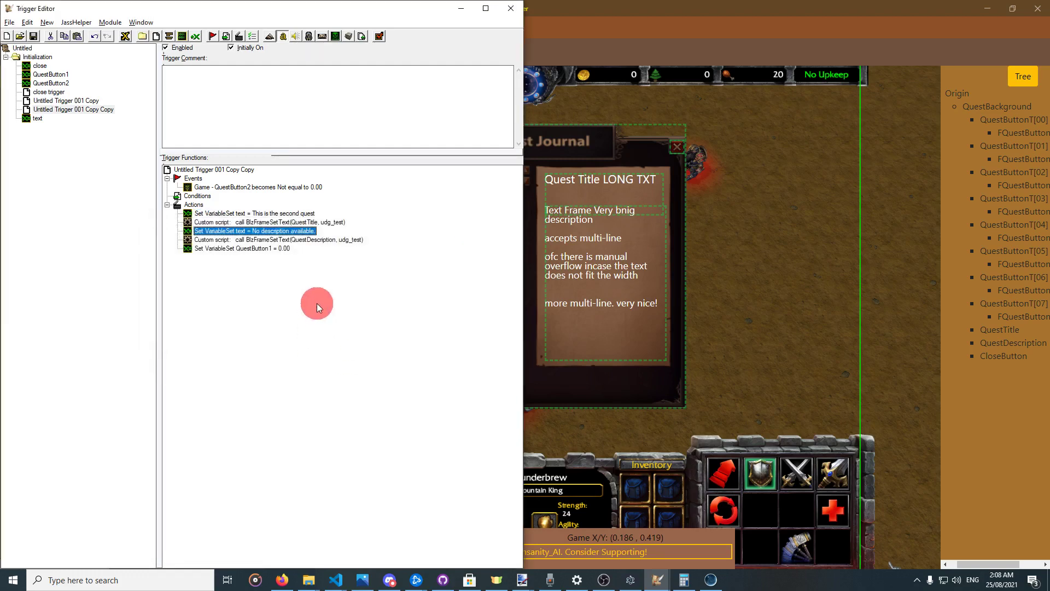
Make the duplicated trigger's last action reset QuestButton2 instead of QuestButton1.
double_click(255, 248)
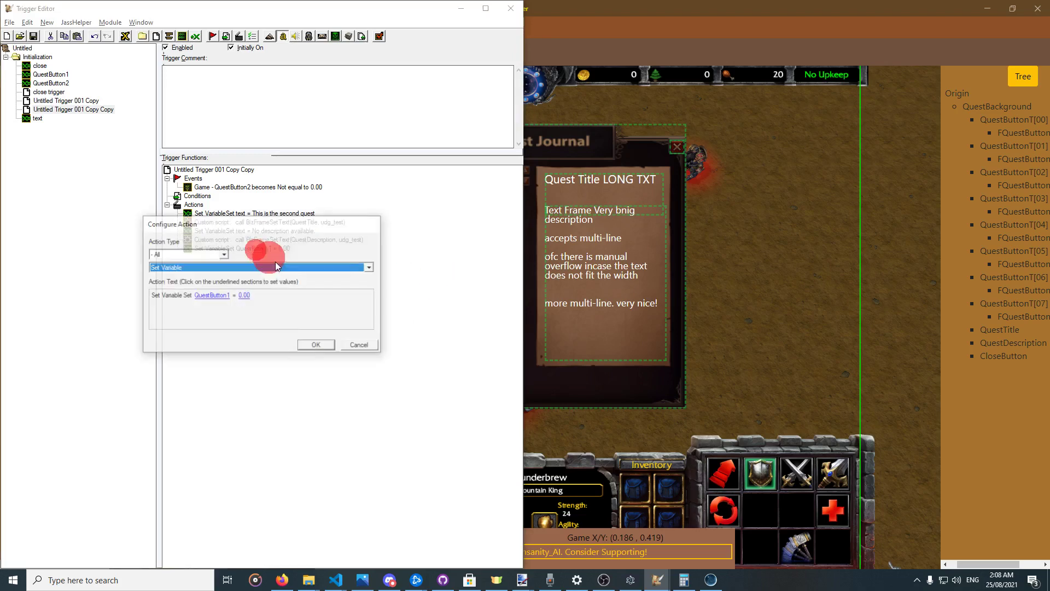
left_click(205, 300)
key("Down")
key("Return")
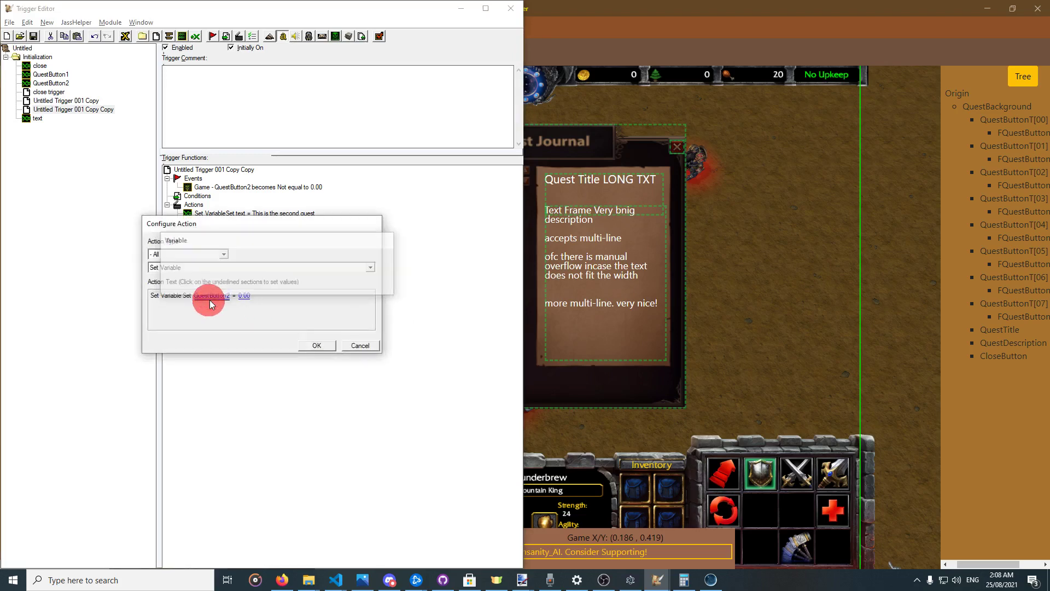
left_click(318, 345)
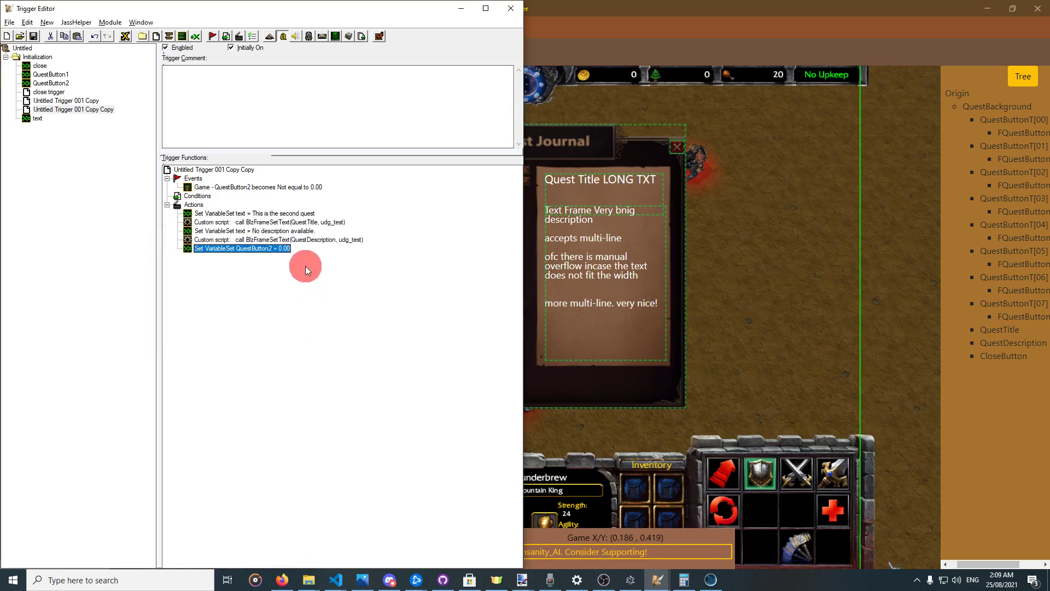
left_click(307, 240)
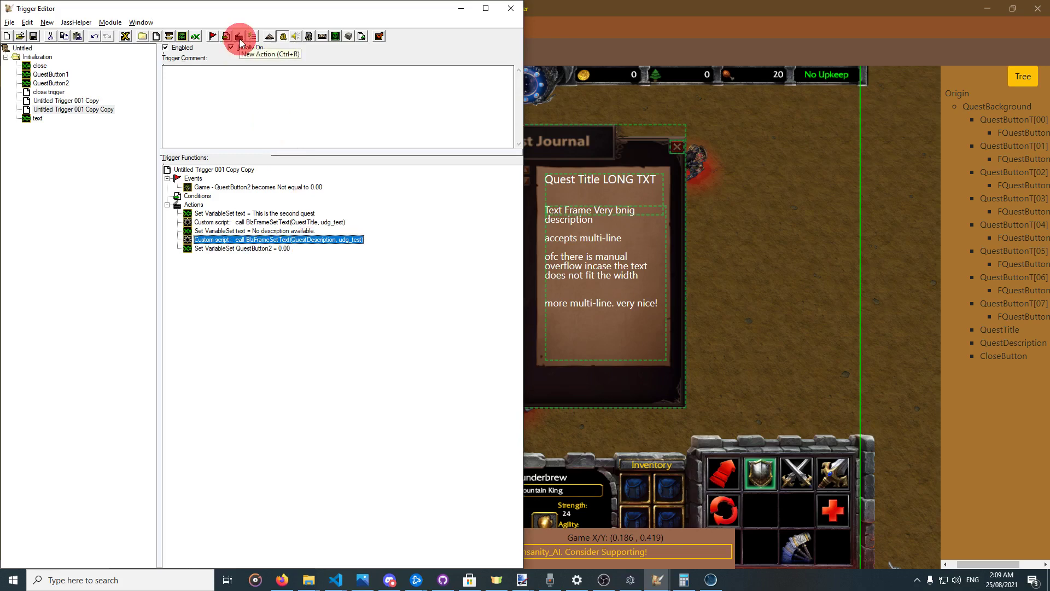
left_click(267, 249)
left_click(271, 239)
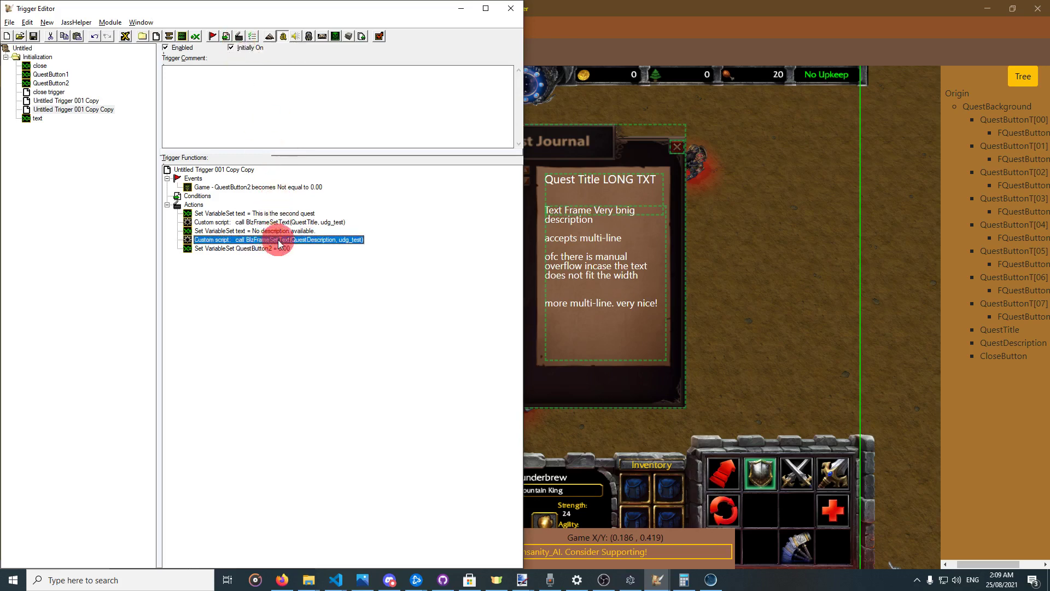
left_click(239, 37)
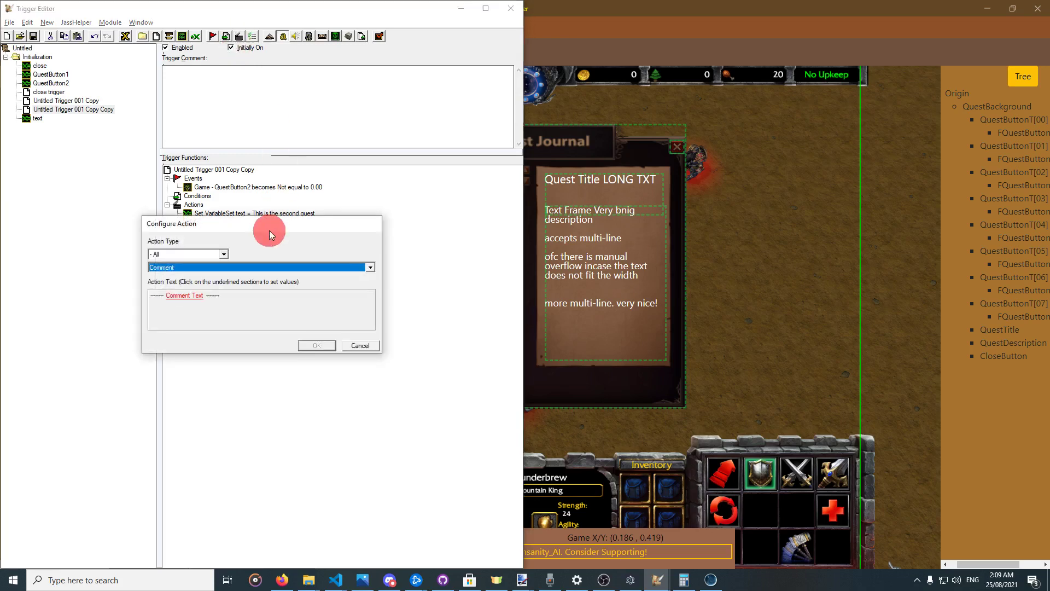
key("d")
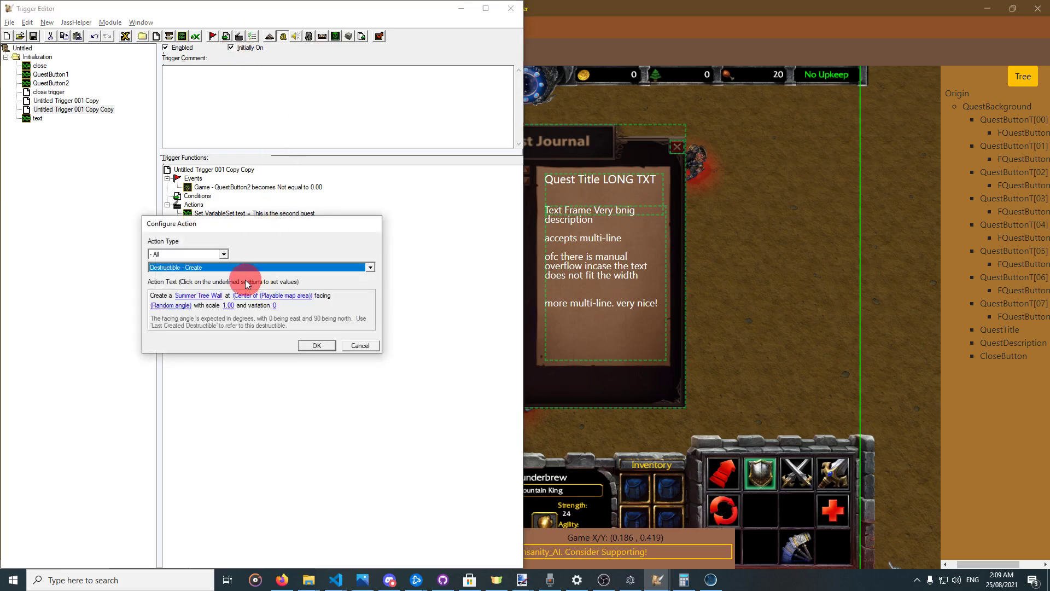
key("g")
key("g")
key("Escape")
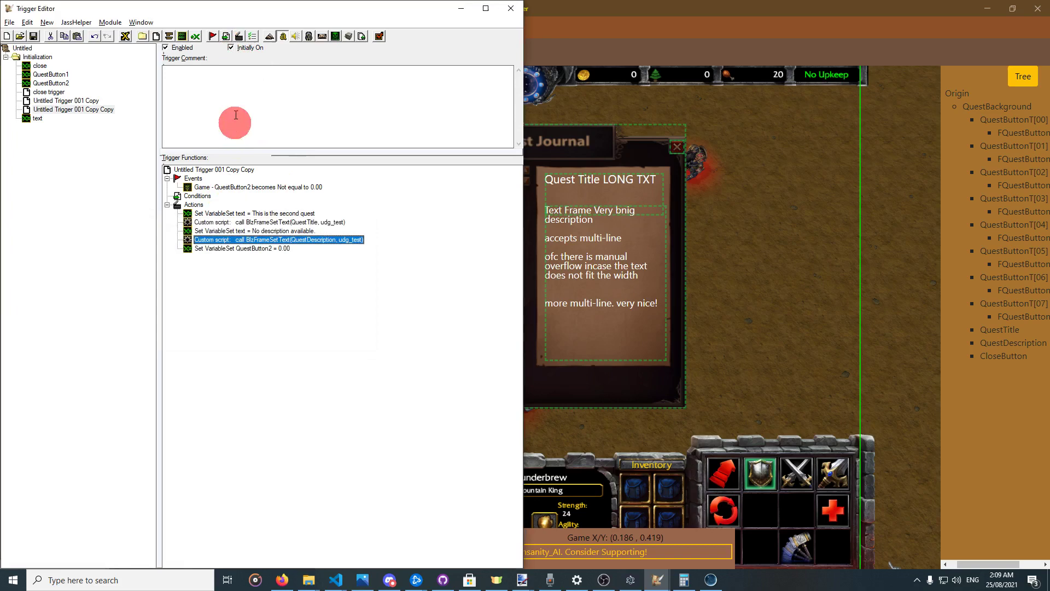
left_click(239, 37)
left_click(240, 295)
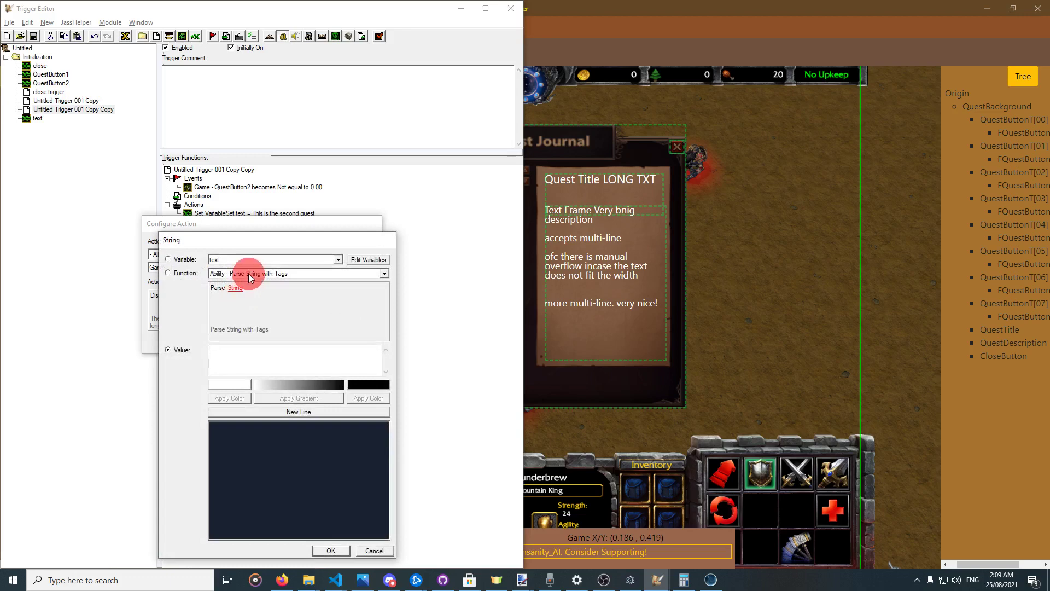
key("Escape")
key("Escape")
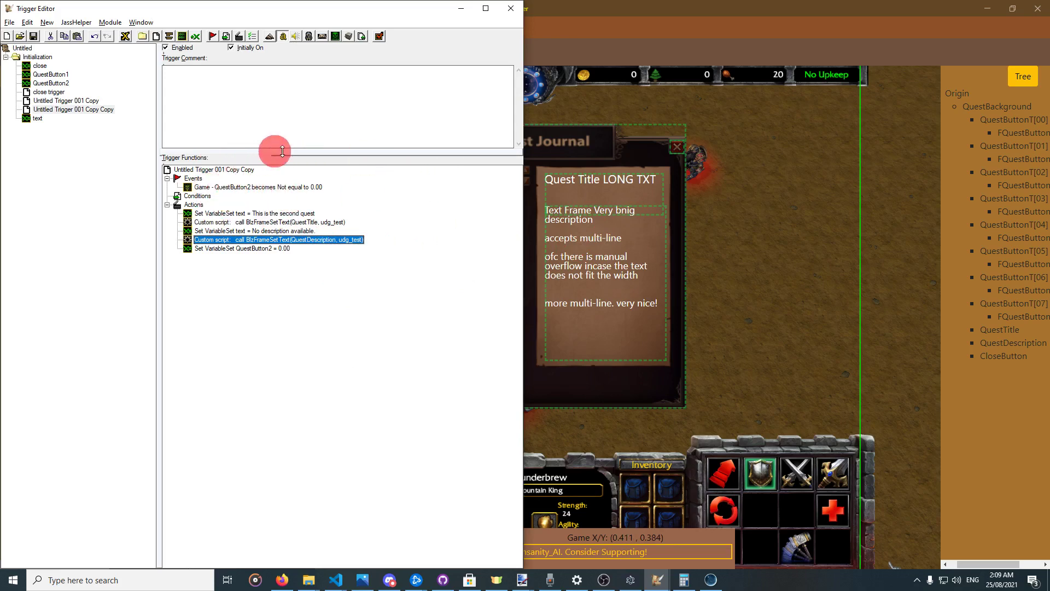
left_click(252, 188)
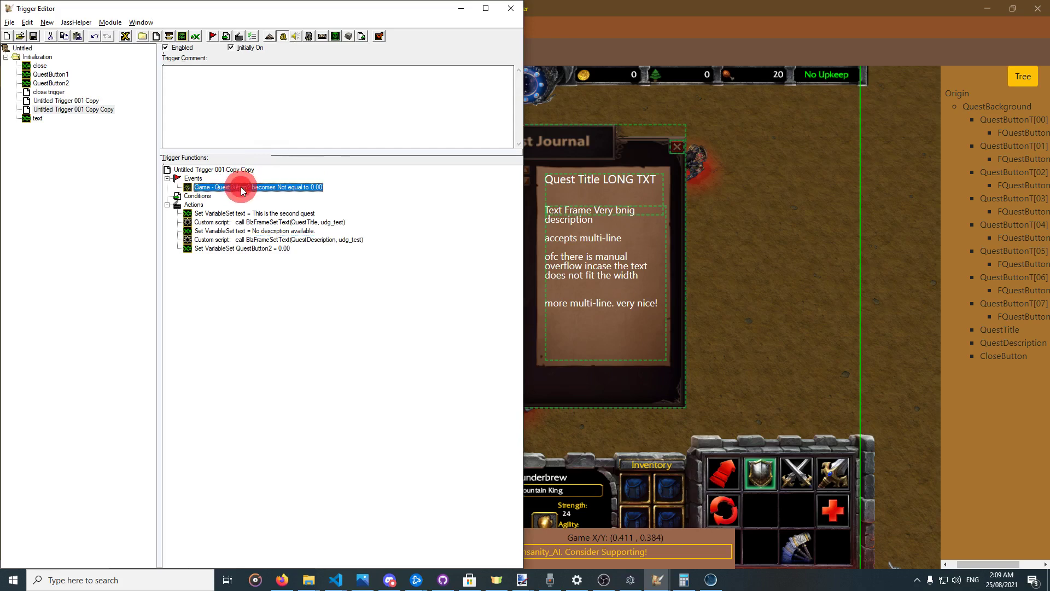
left_click(243, 241)
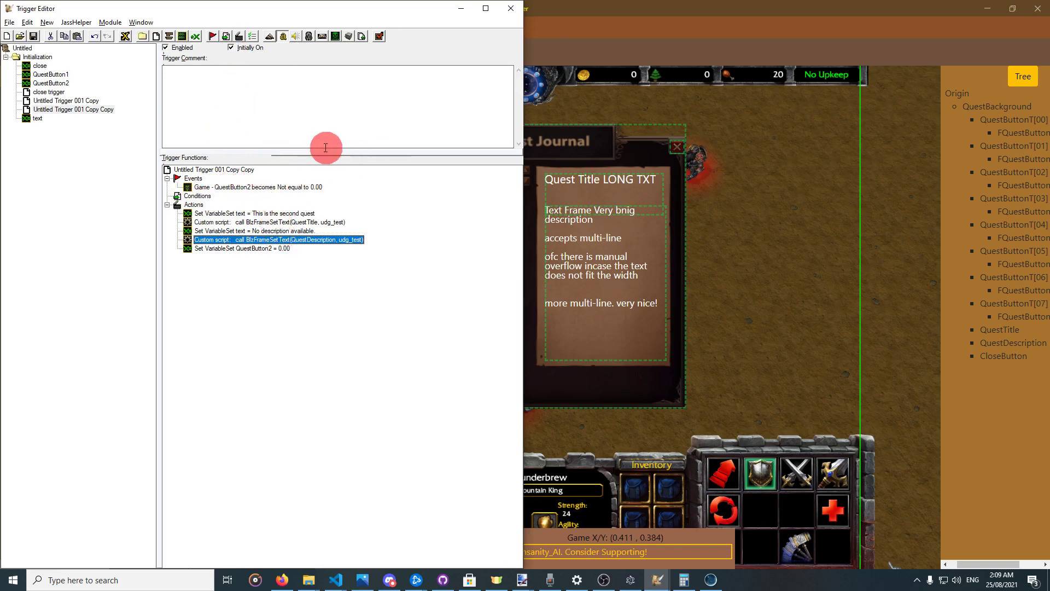
Switch to Warcraft 3 UI Designer and export the quest journal interface as JASS file jass.j in the Quest Log folder.
left_click(624, 164)
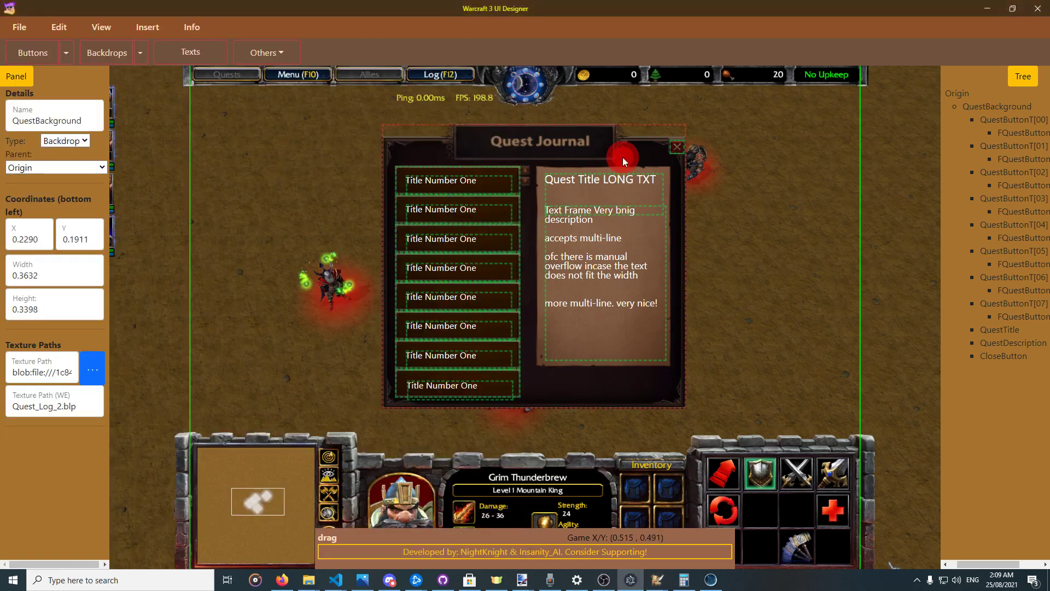
left_click(22, 30)
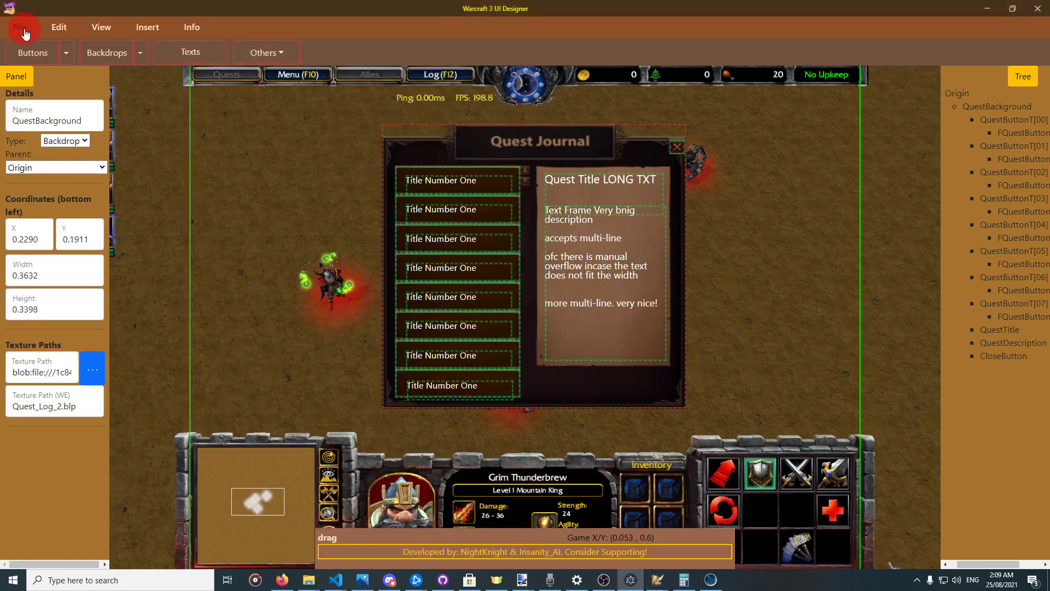
left_click(246, 59)
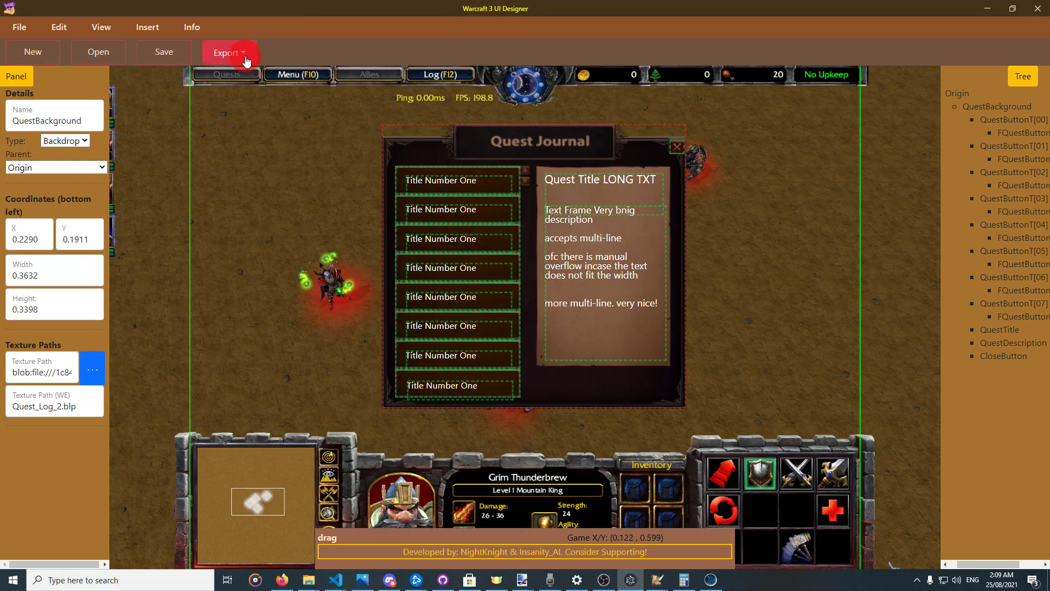
left_click(238, 81)
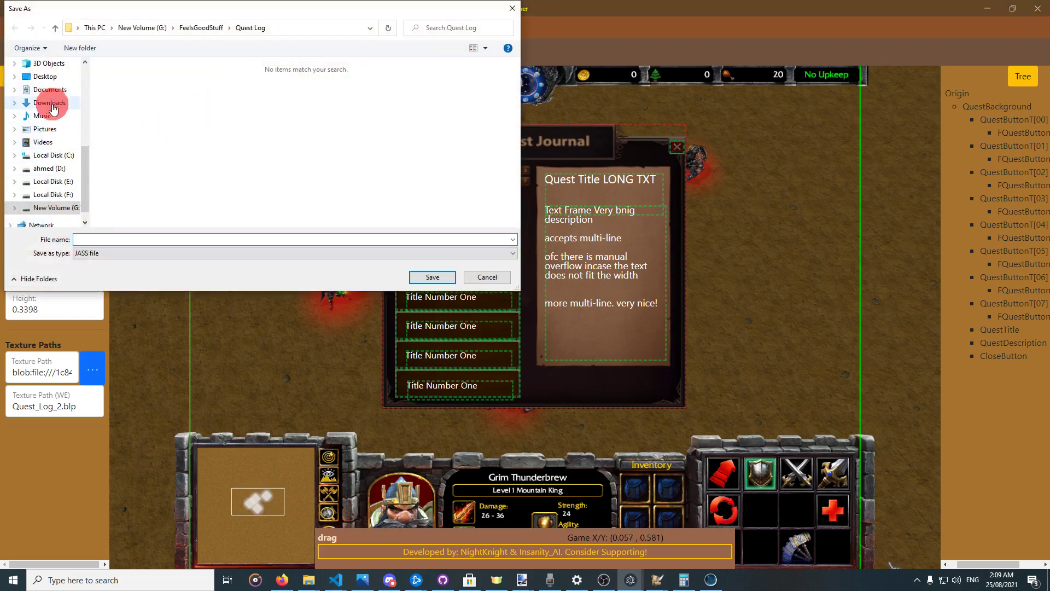
left_click(46, 76)
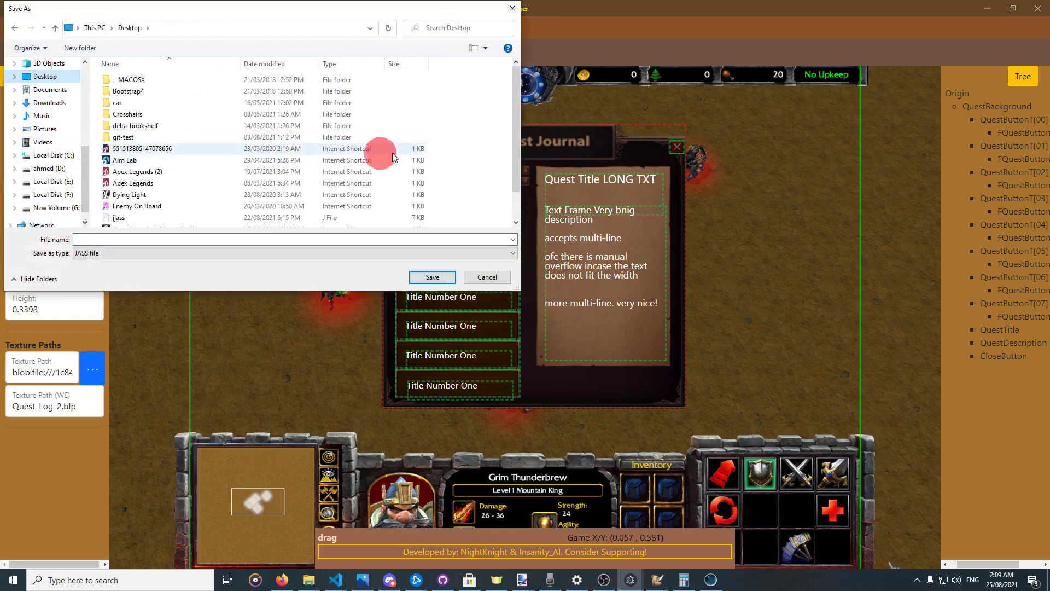
key("alt+Left")
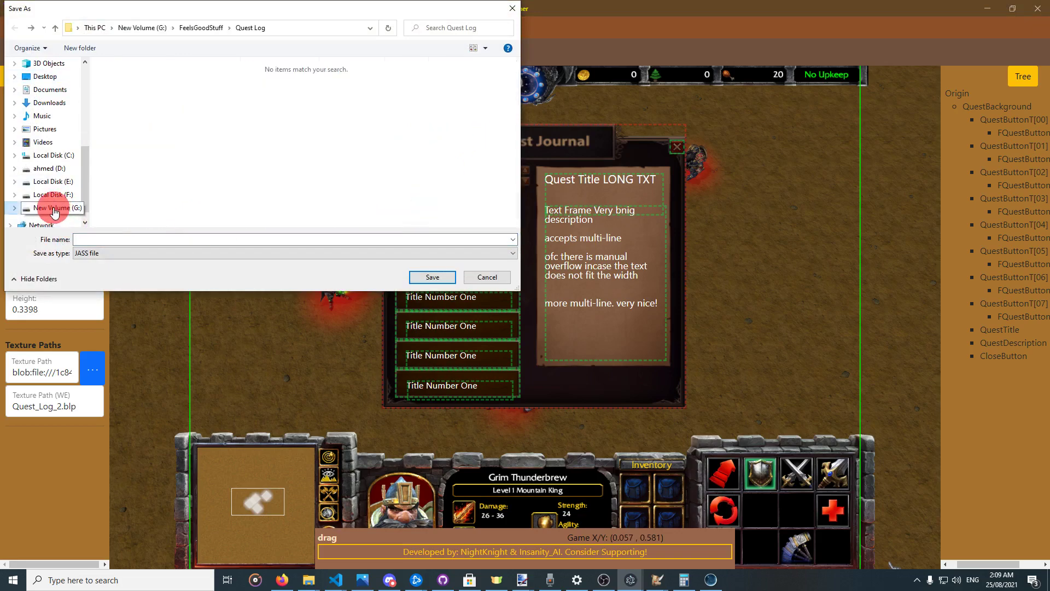
left_click(169, 238)
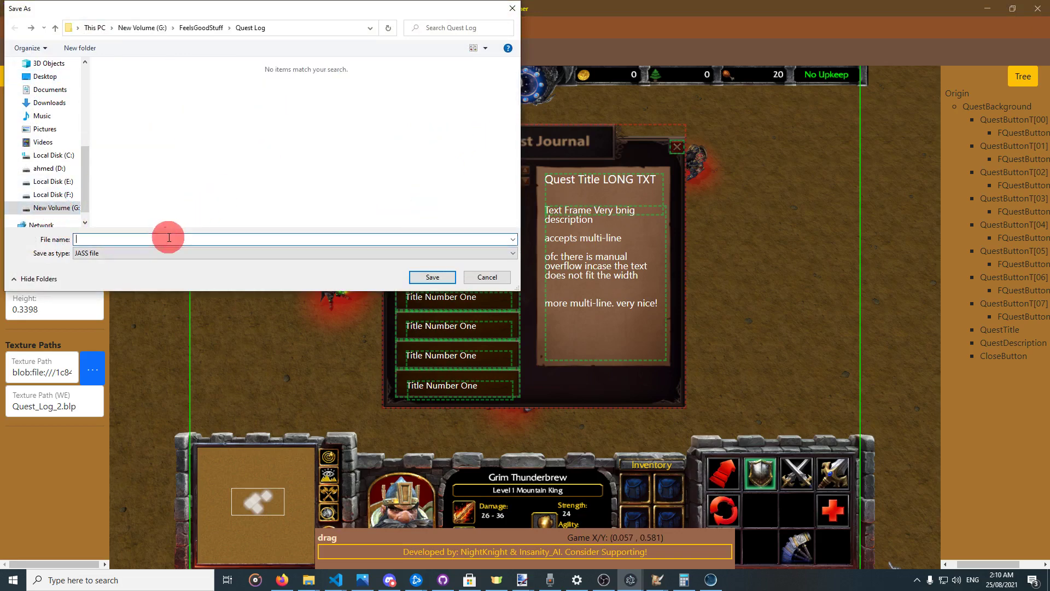
key("Return")
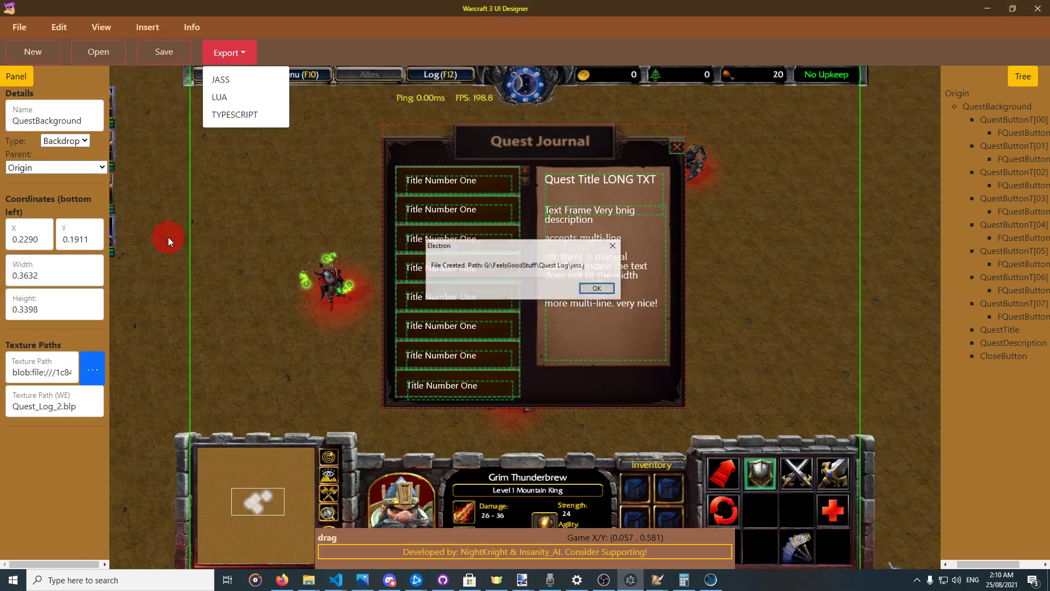
left_click(594, 288)
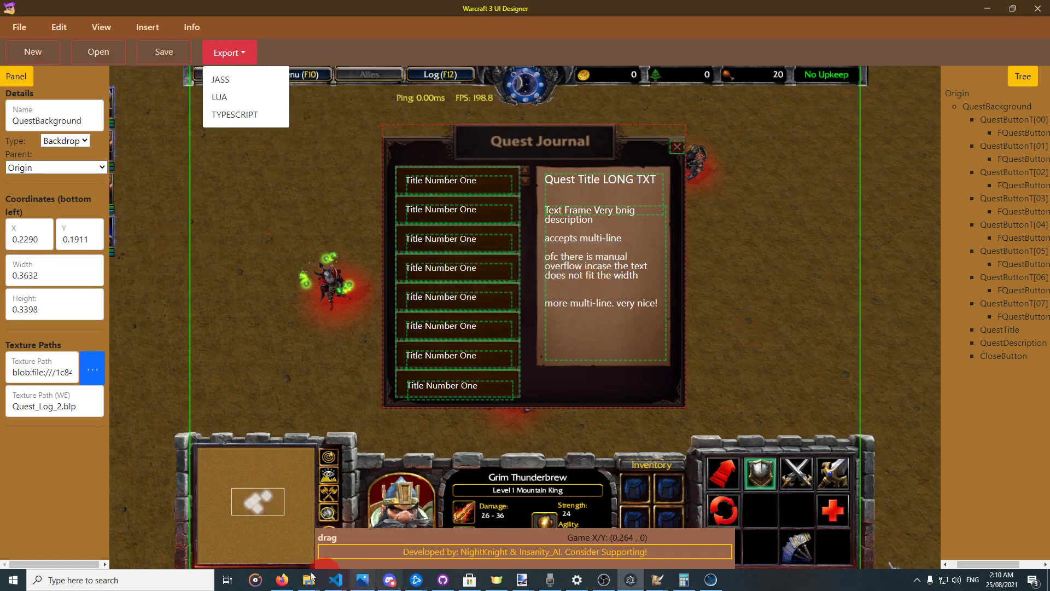
Switch to File Explorer, find jass.j in FeelsGoodStuff's Quest Log folder, and open it in Visual Studio Code.
mouse_move(309, 580)
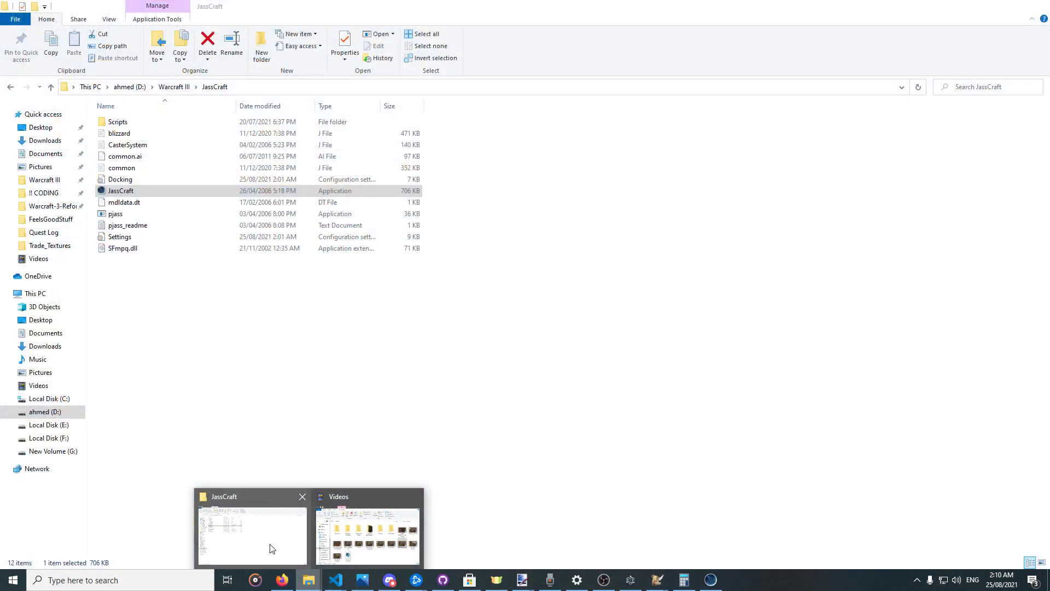
left_click(270, 544)
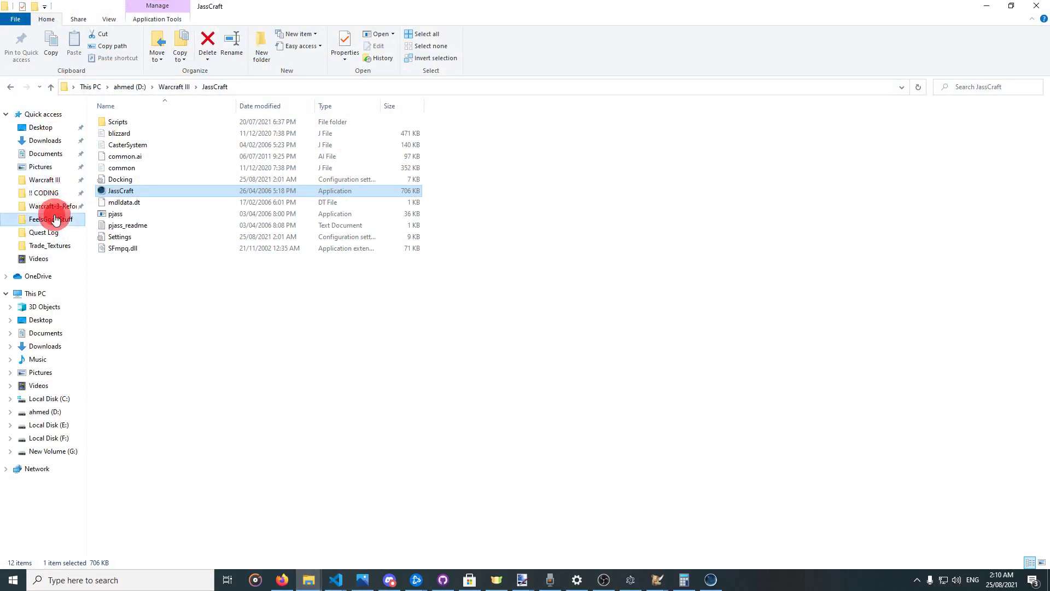
left_click(50, 218)
double_click(422, 132)
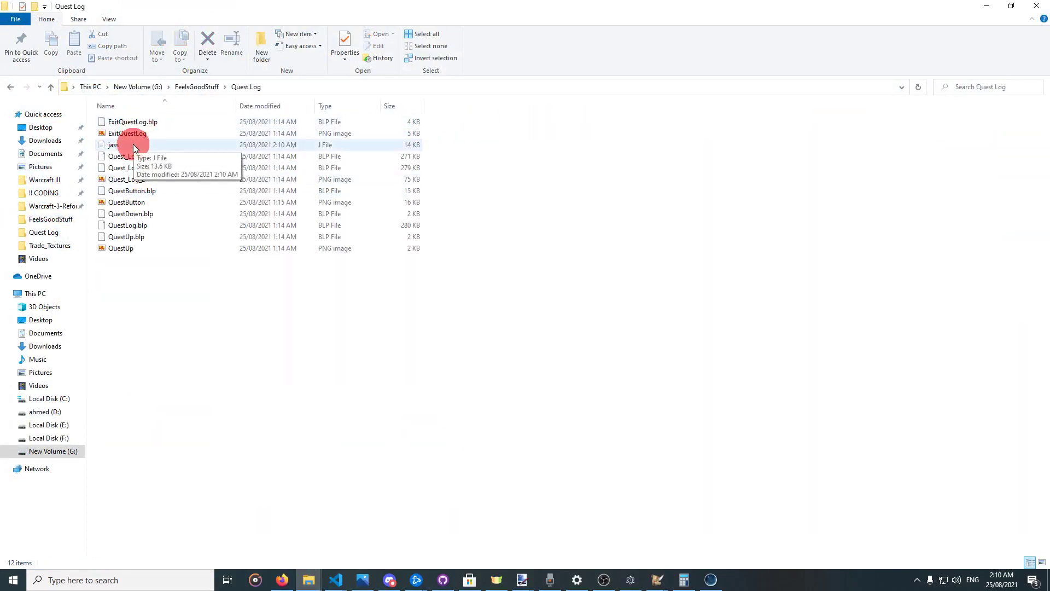
right_click(133, 144)
left_click(105, 145)
right_click(103, 143)
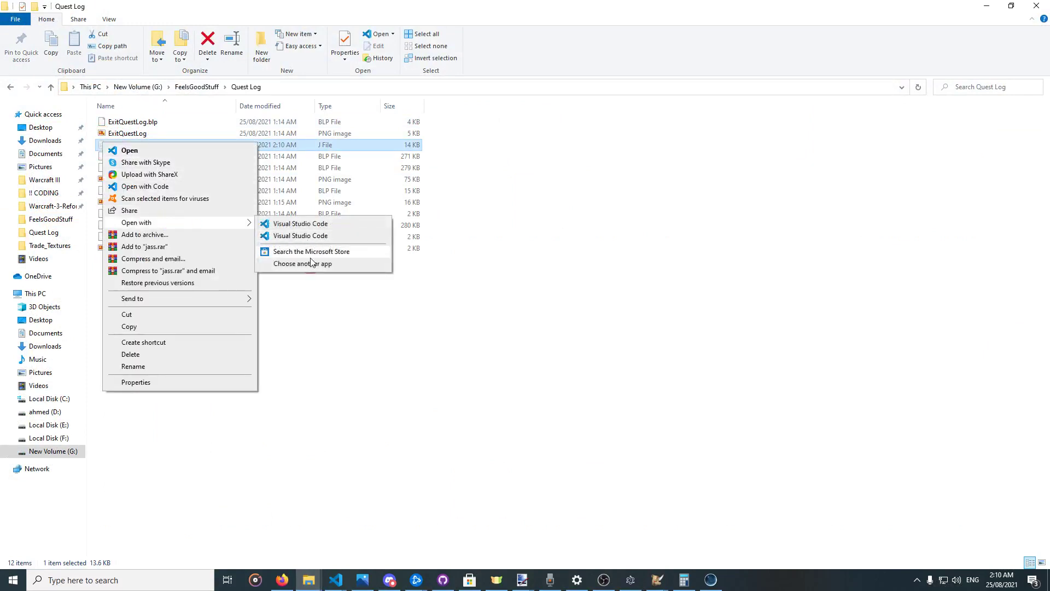
left_click(188, 151)
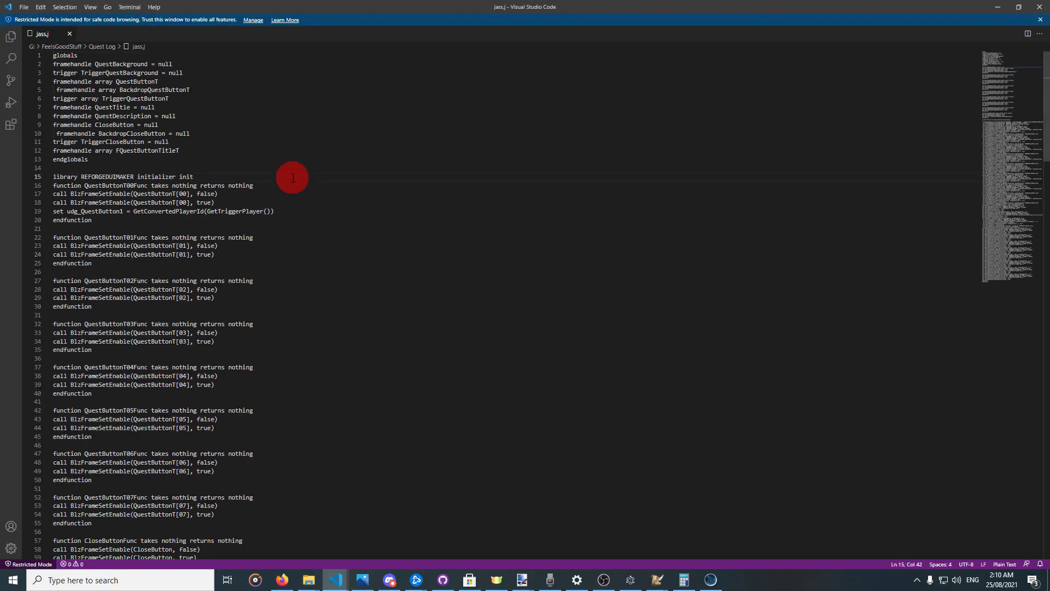
Copy all the code of jass.j and paste it into a new custom script in the Trigger Editor.
key("ctrl+a")
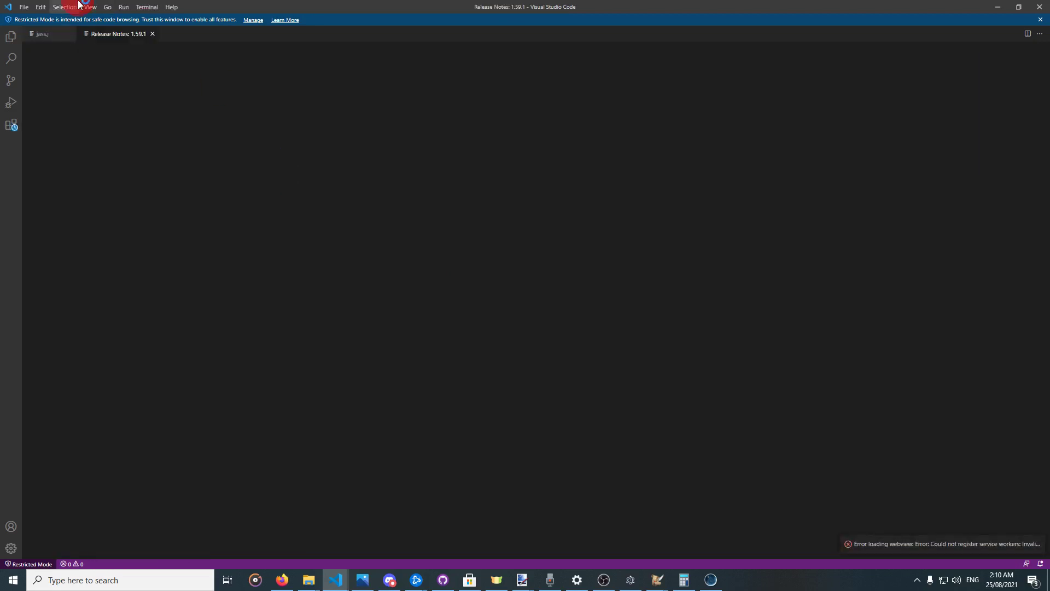
middle_click(117, 34)
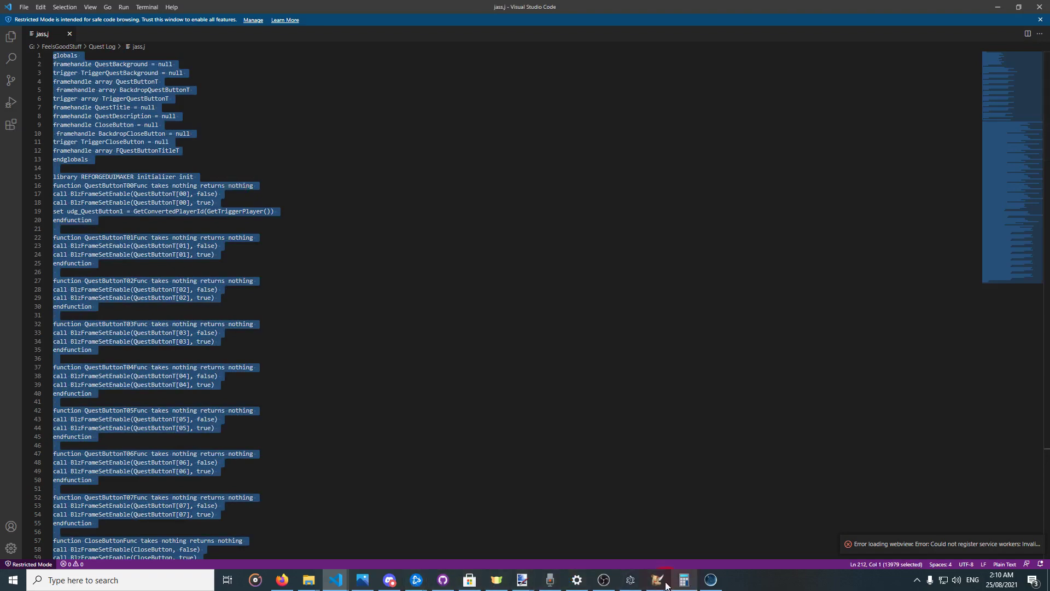
mouse_move(658, 578)
left_click(778, 524)
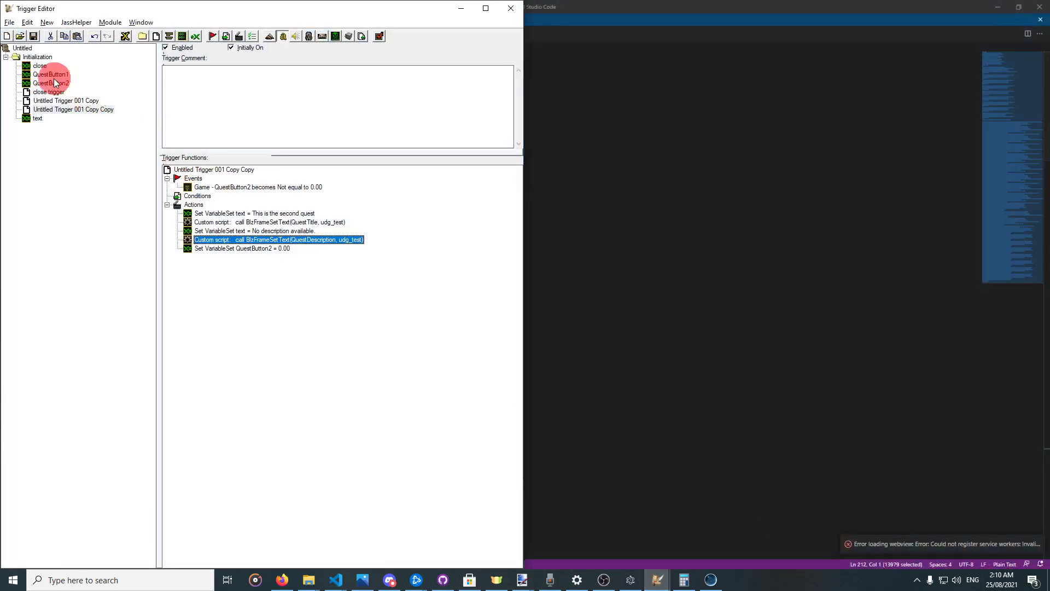
left_click(38, 118)
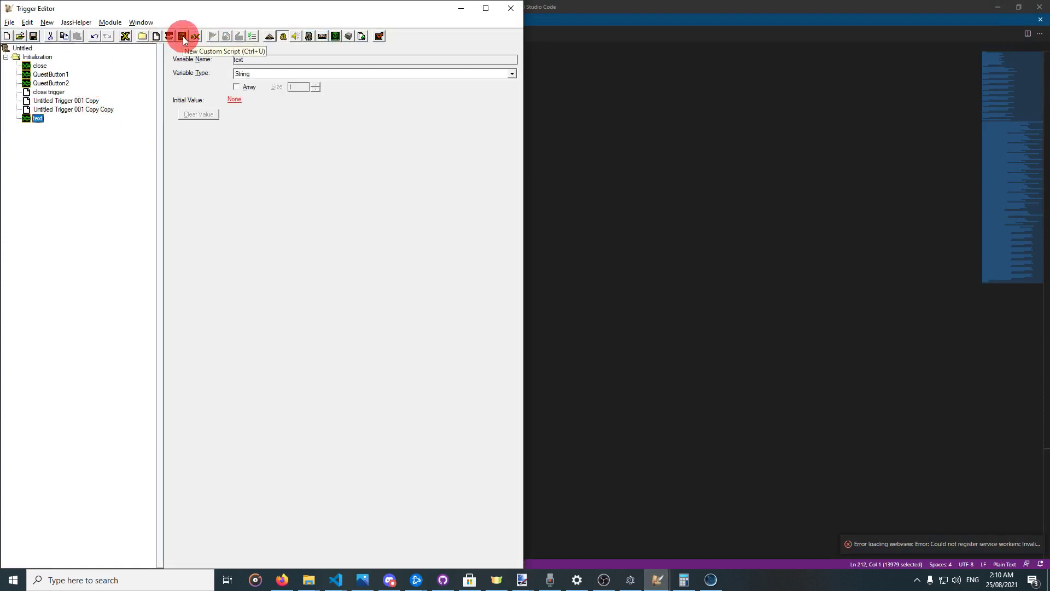
left_click(183, 41)
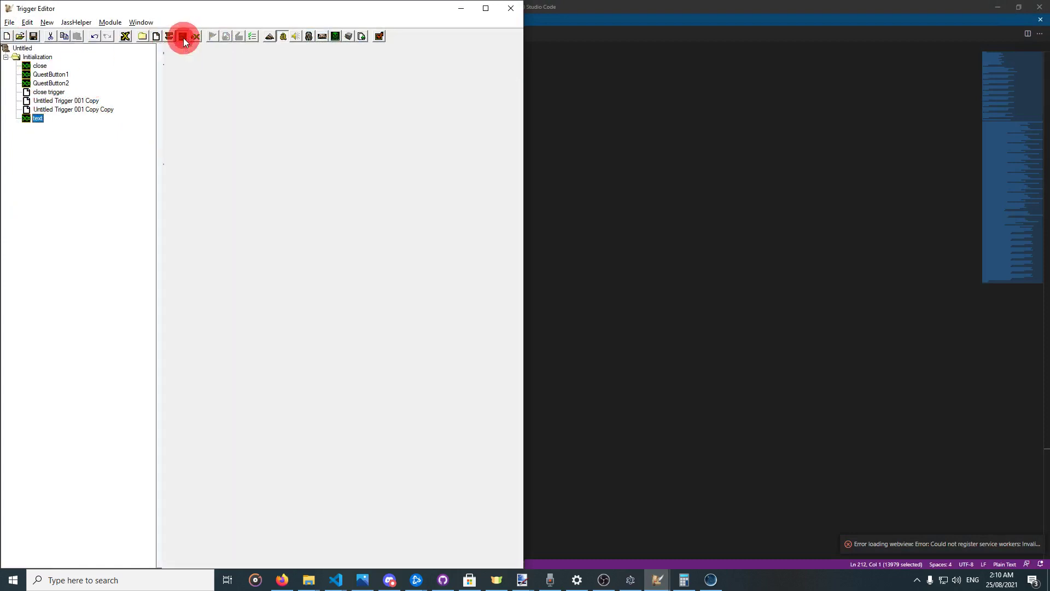
left_click(234, 194)
key("ctrl+v")
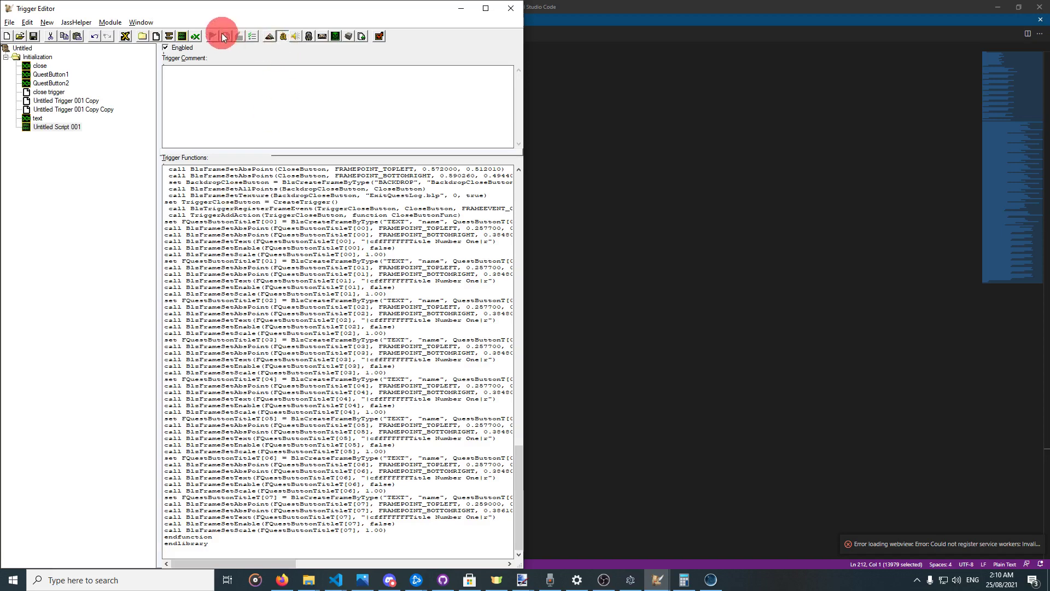
Check the map script for syntax errors and inspect the reported trigger lines.
left_click(253, 37)
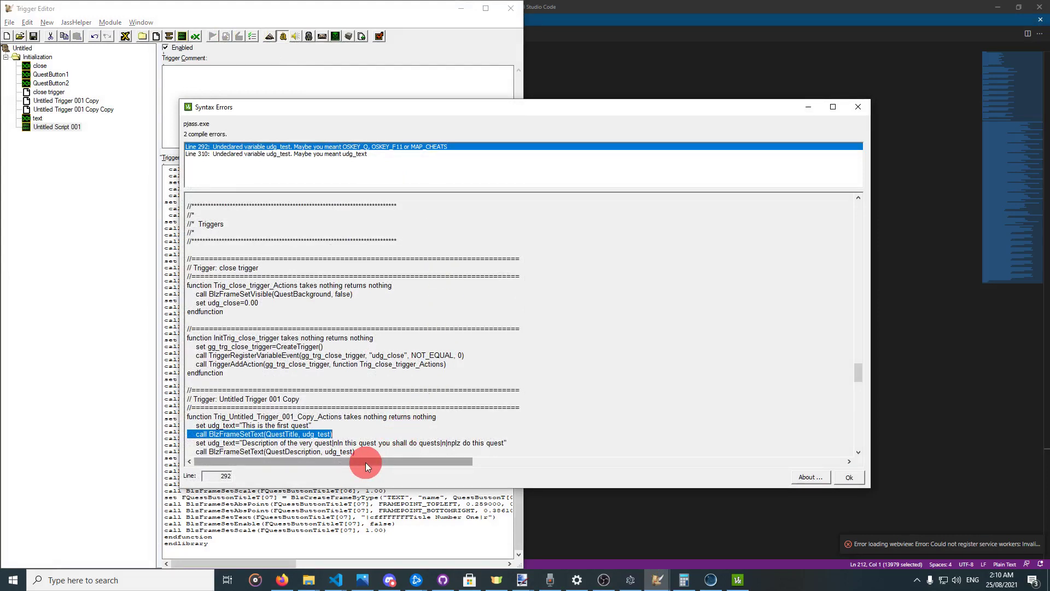
left_click(358, 157)
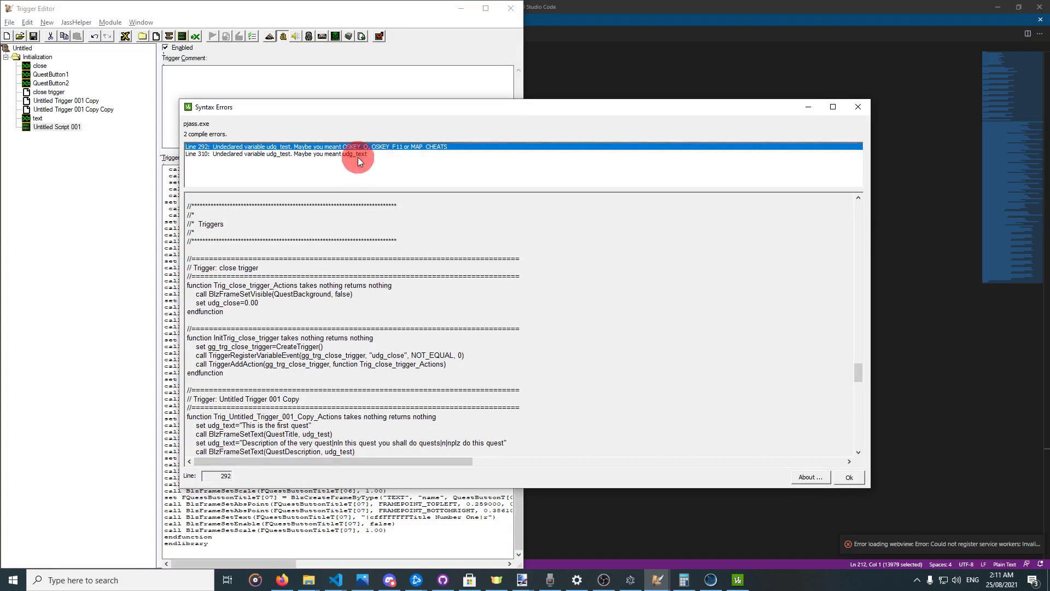
left_click(360, 155)
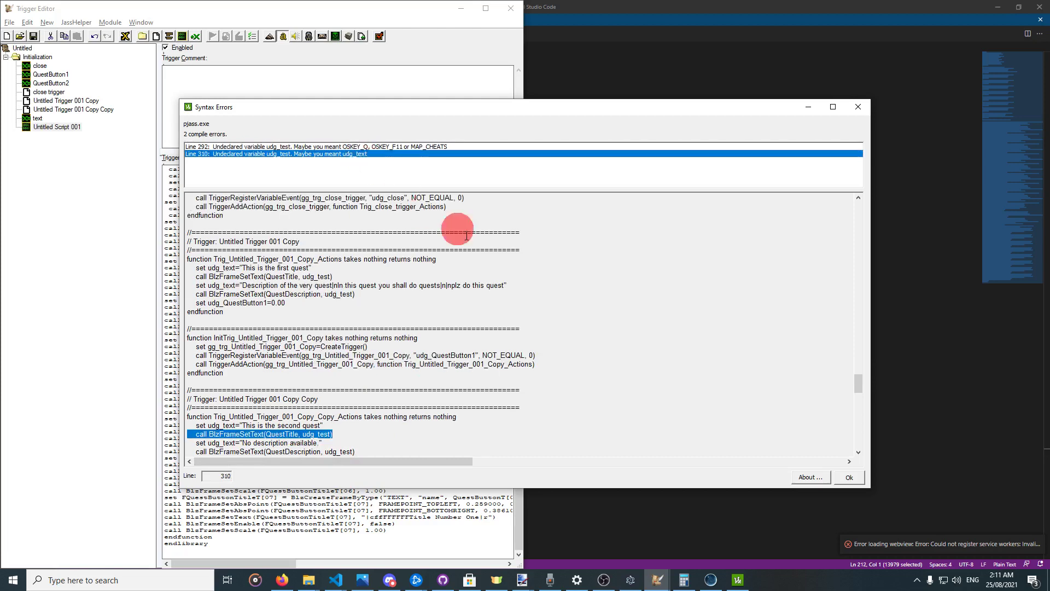
left_click(834, 480)
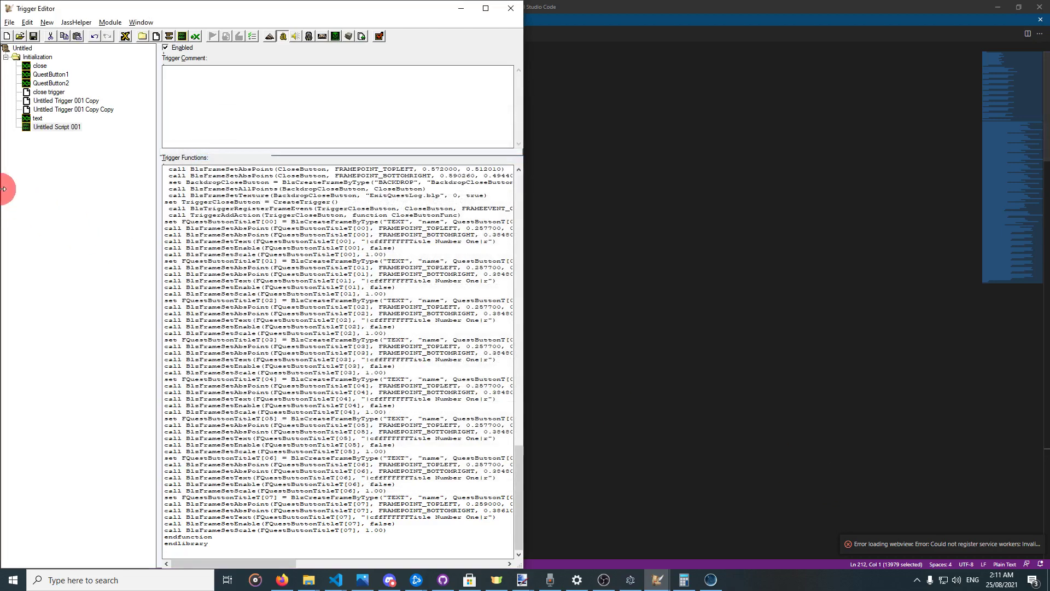
Change the QuestTitle custom script in Untitled Trigger 001 Copy Copy to call BlzFrameSetText(QuestTitle, udg_text).
left_click(67, 108)
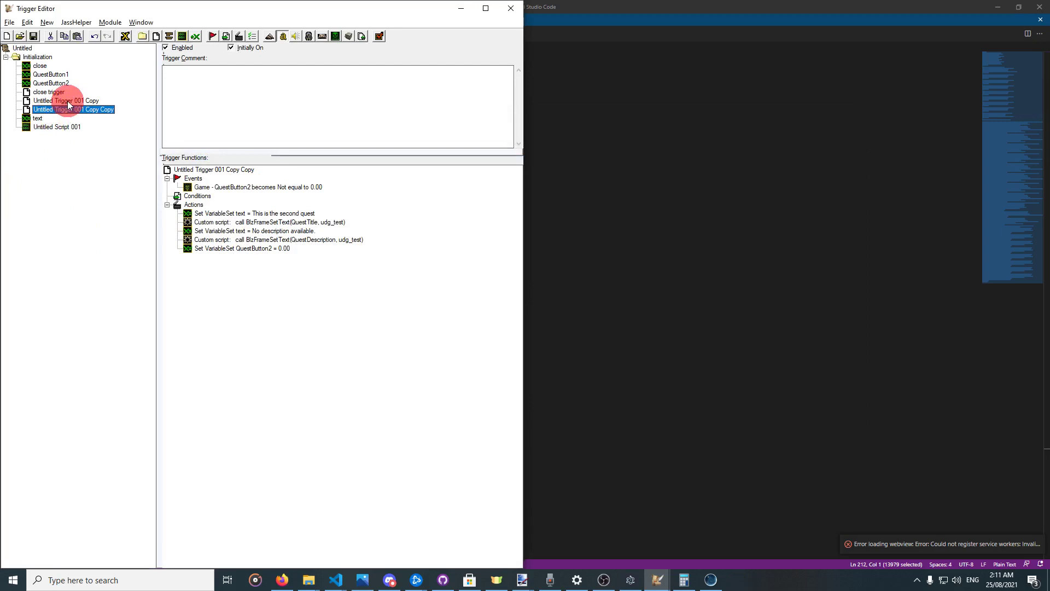
double_click(329, 222)
left_click(283, 298)
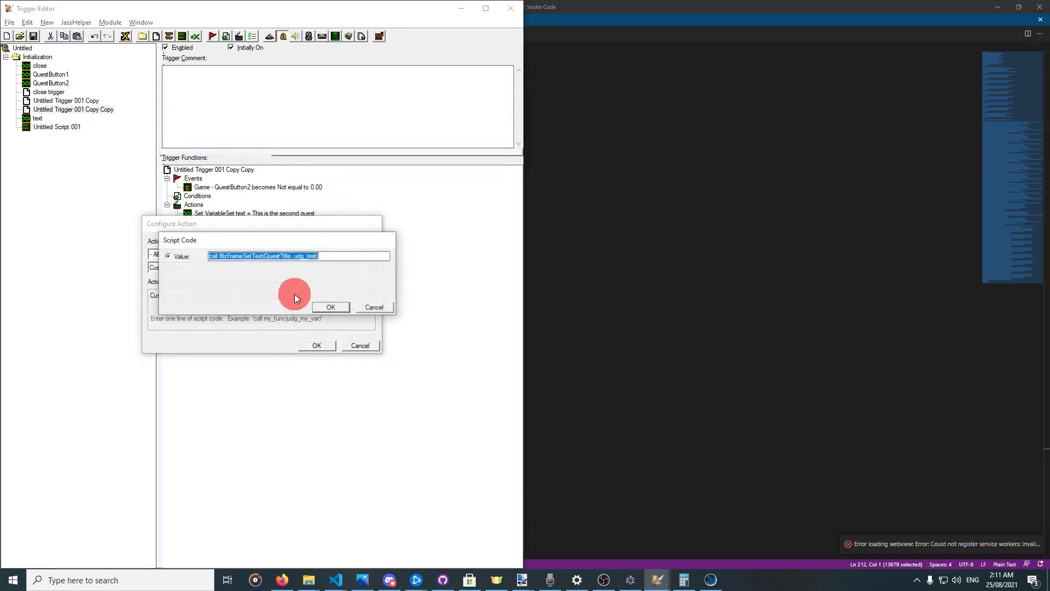
key("End")
key("Return")
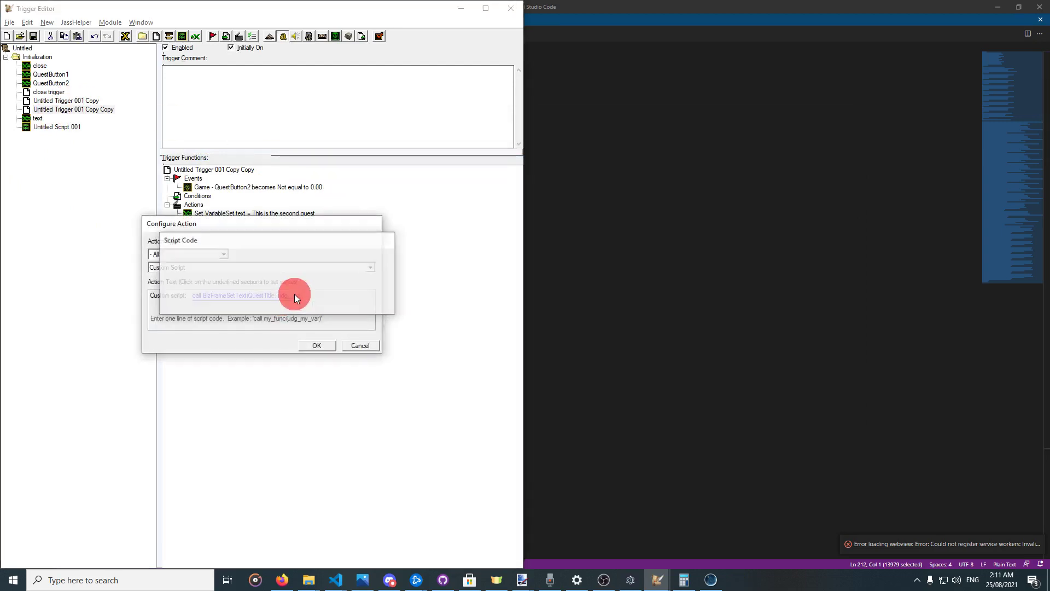
left_click(307, 345)
Change the QuestDescription custom script in Untitled Trigger 001 Copy Copy to call BlzFrameSetText(QuestDescription, udg_text).
left_click(335, 240)
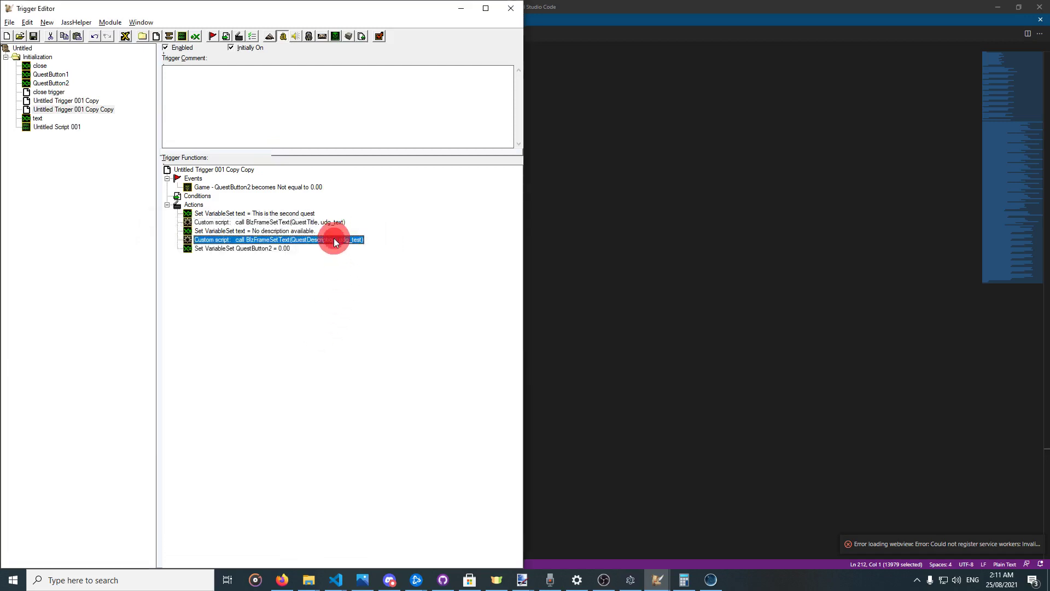
double_click(335, 240)
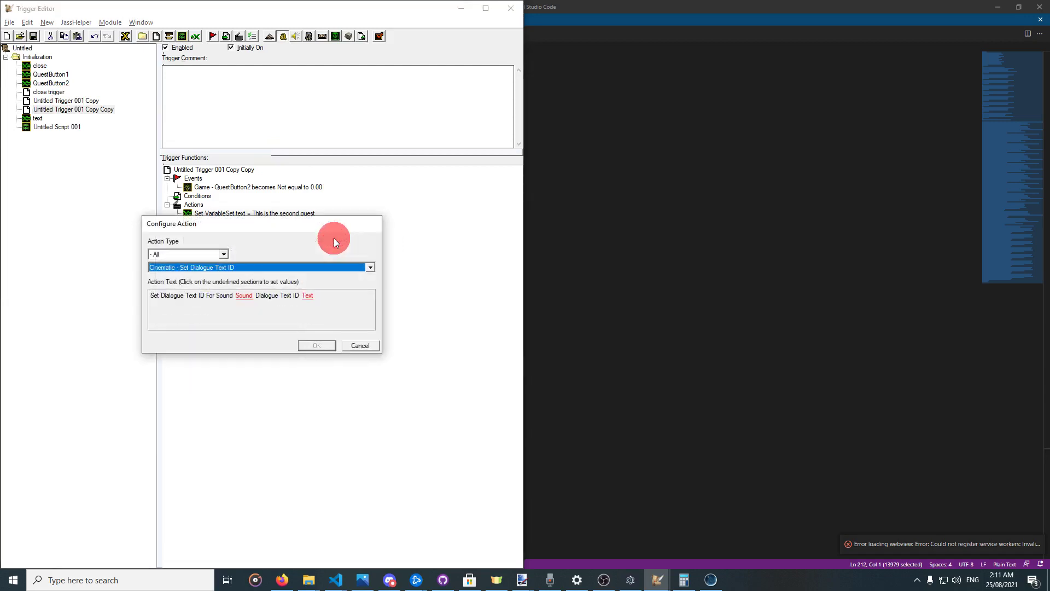
key("Escape")
double_click(333, 238)
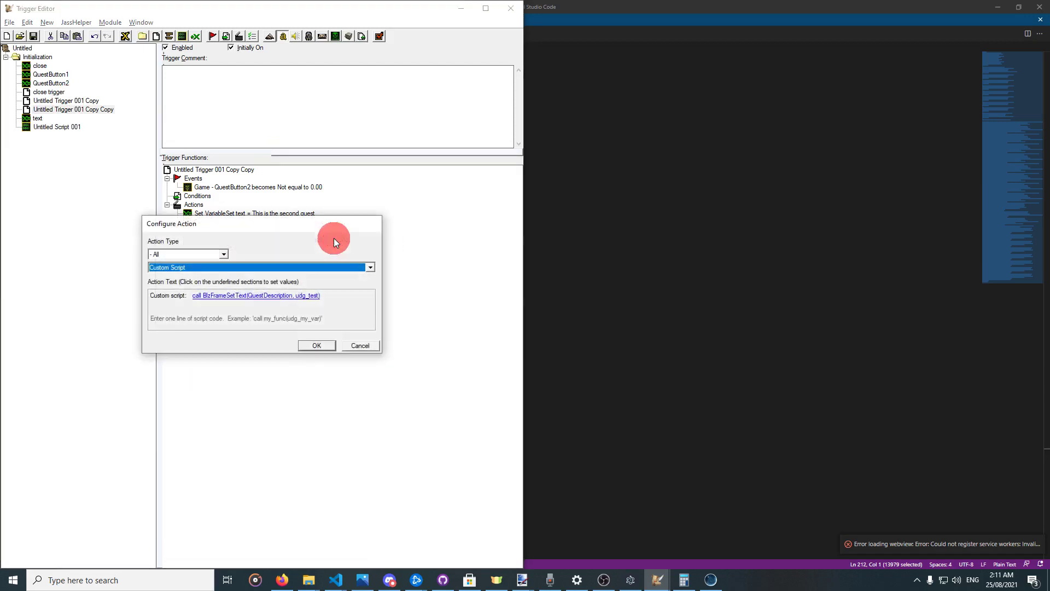
left_click(318, 297)
left_click(333, 257)
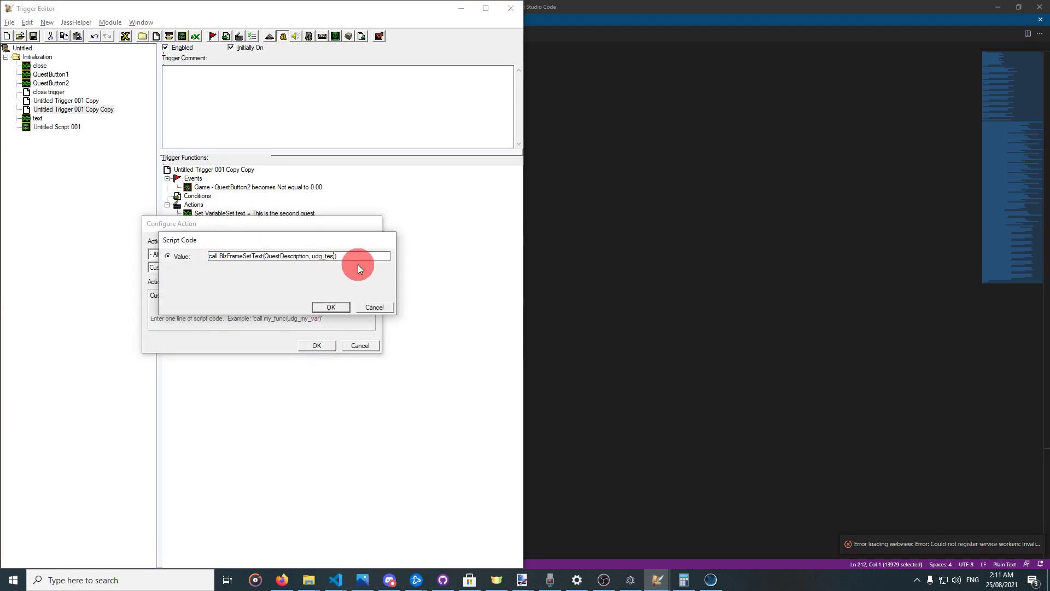
key("BackSpace")
type("x")
key("Return")
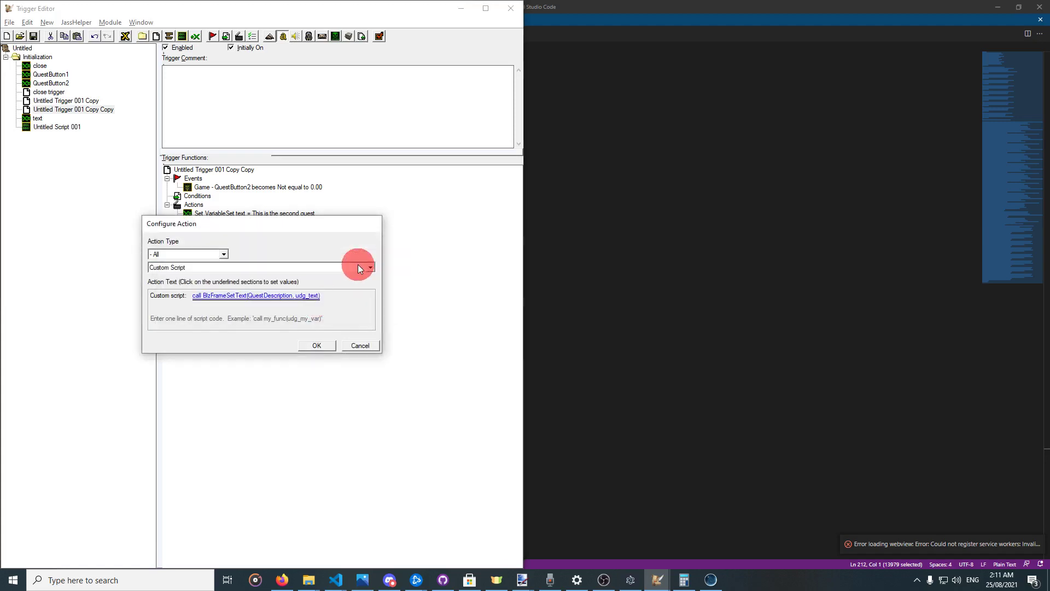
key("Return")
Change the QuestTitle custom script in Untitled Trigger 001 Copy to call BlzFrameSetText(QuestTitle, udg_text).
double_click(340, 222)
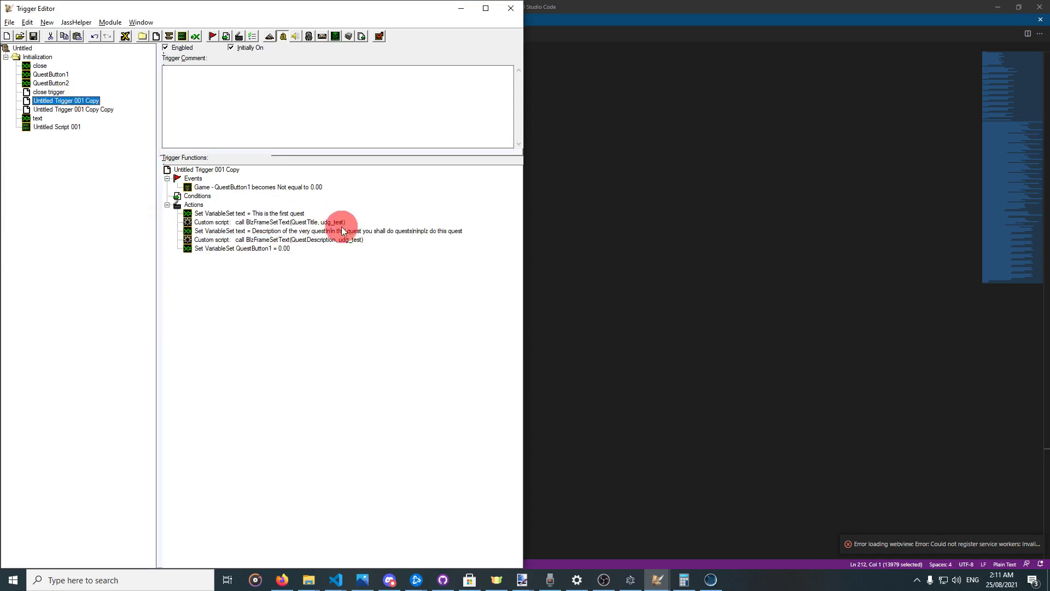
left_click(296, 295)
key("Right")
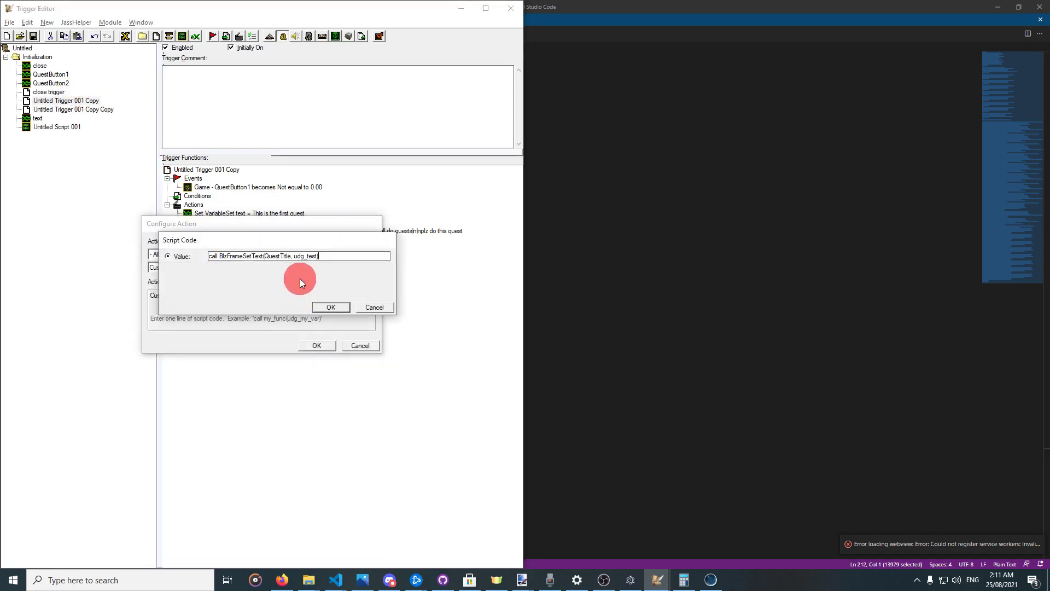
type("xt")
key("Return")
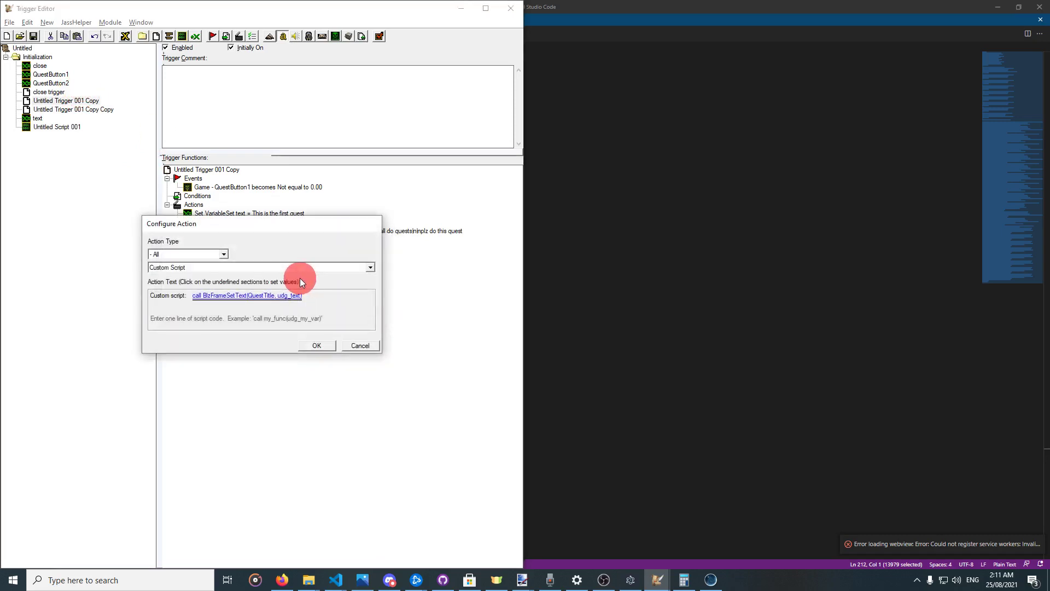
key("Return")
Change the QuestDescription custom script in Untitled Trigger 001 Copy to call BlzFrameSetText(QuestDescription, udg_text).
left_click(320, 241)
double_click(319, 241)
left_click(316, 296)
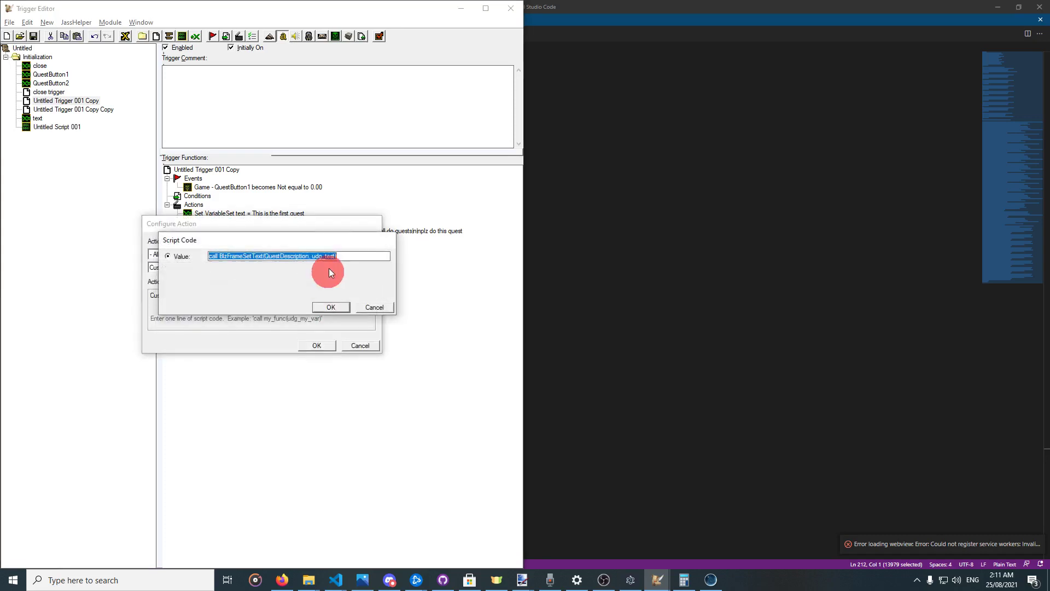
left_click(335, 256)
key("Return")
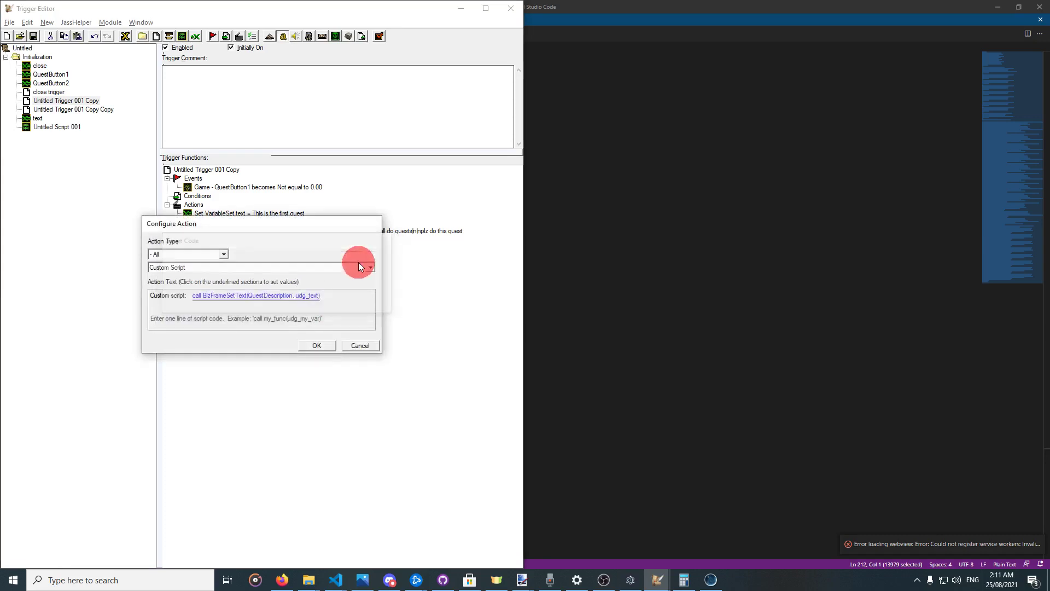
left_click(317, 345)
Launch a test run of the map, accepting the non-melee map warning, and enter the game.
left_click(253, 35)
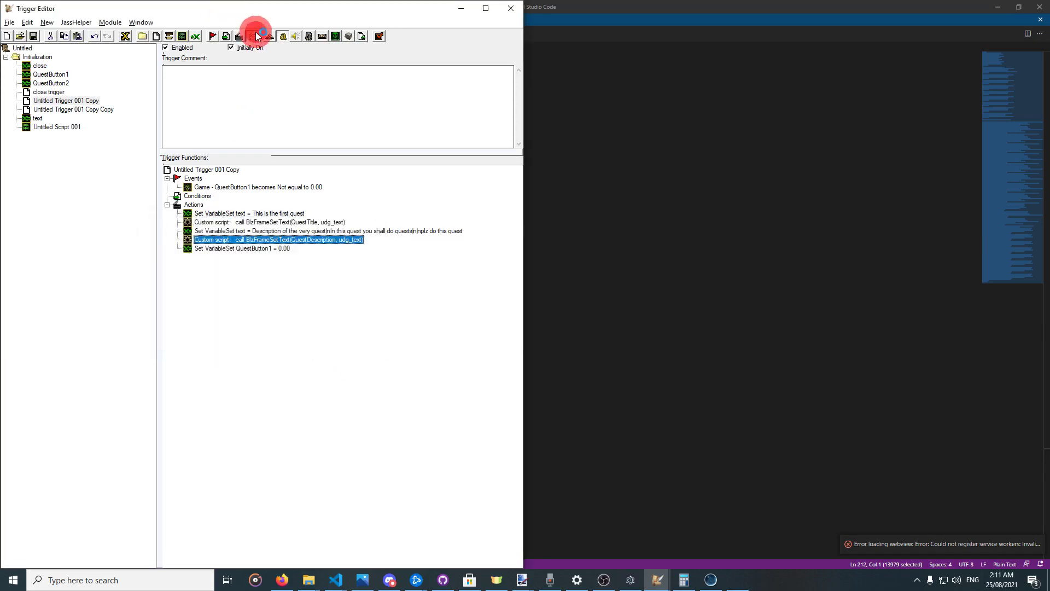
left_click(379, 36)
left_click(572, 330)
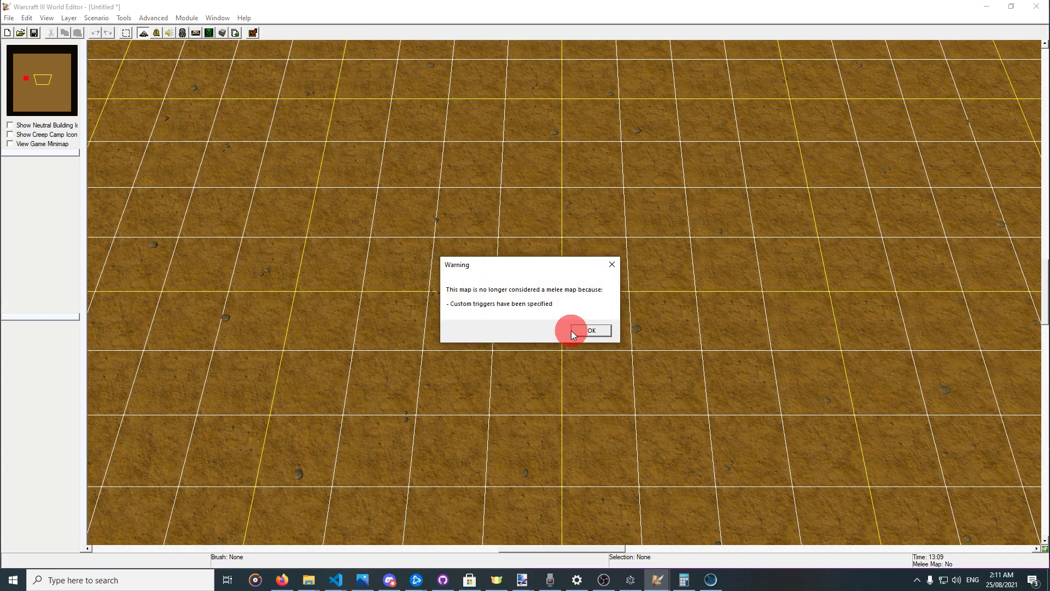
left_click(571, 331)
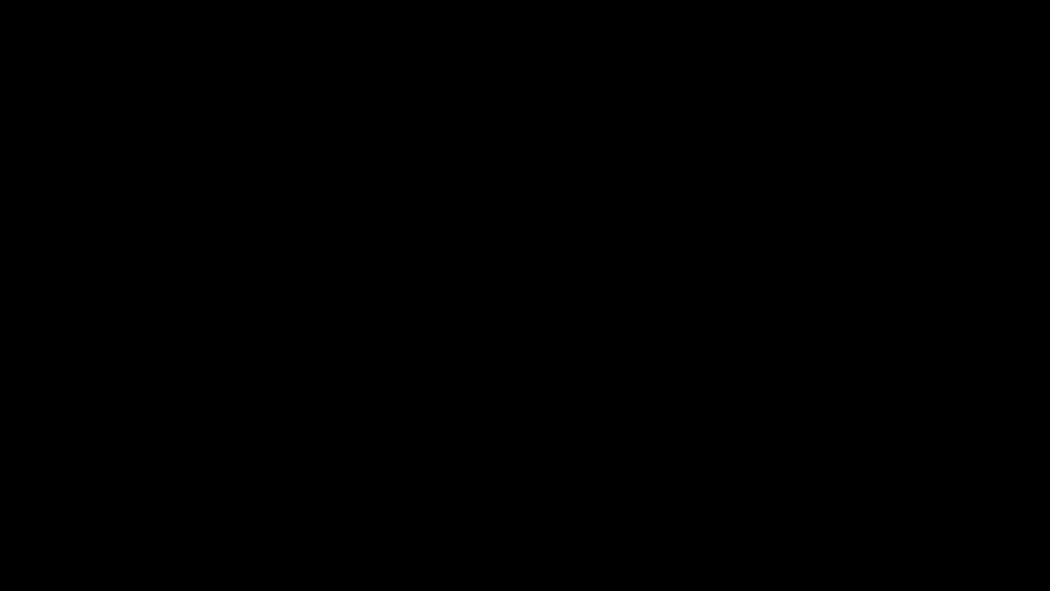
left_click(574, 330)
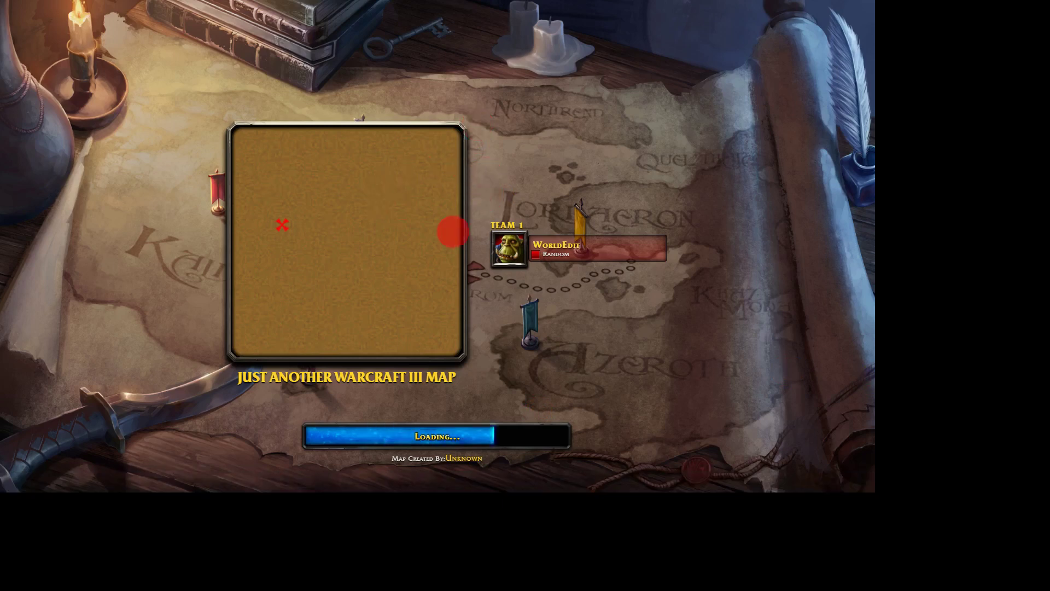
left_click(456, 191)
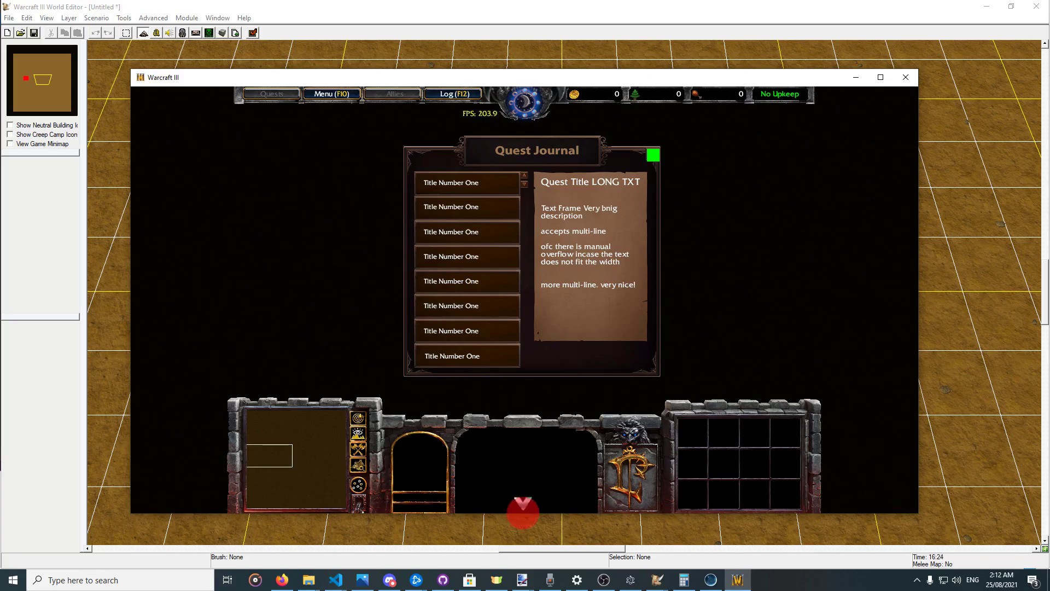
Test closing the Quest Journal in the running Warcraft III game with its green close button.
key("alt+Tab")
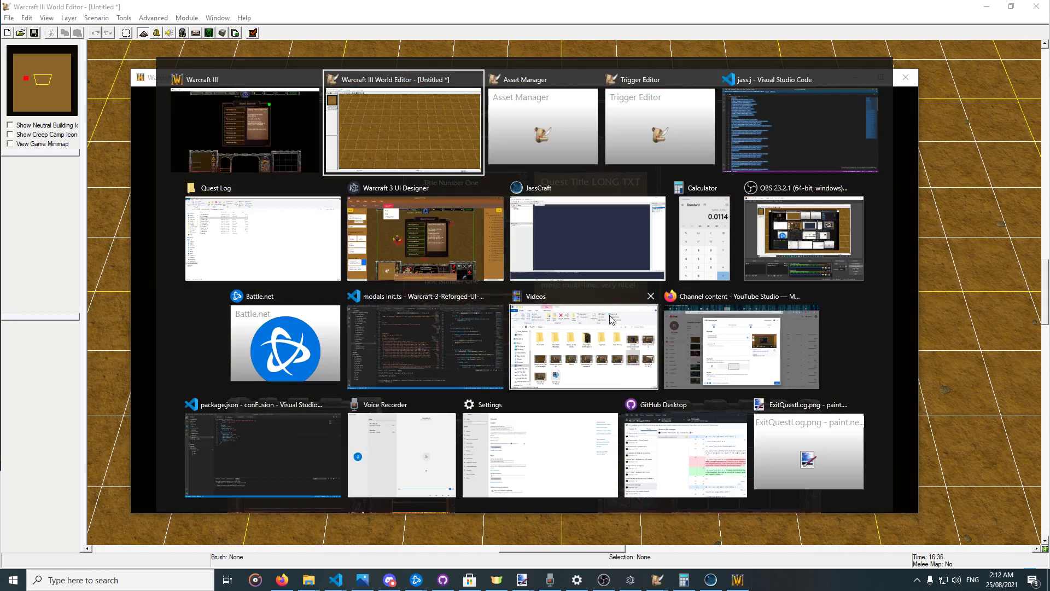
left_click(781, 241)
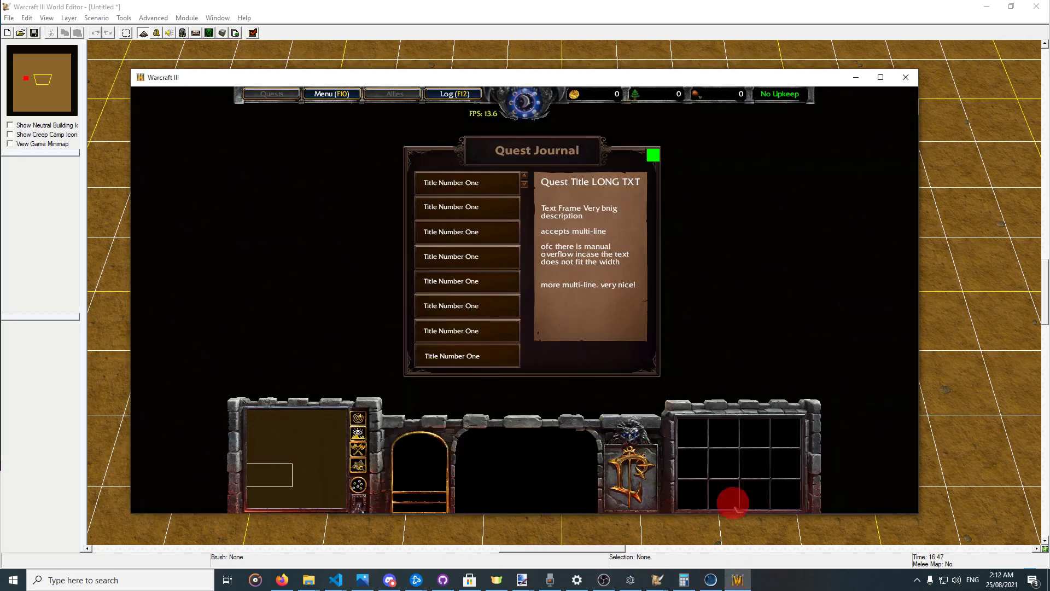
left_click(737, 579)
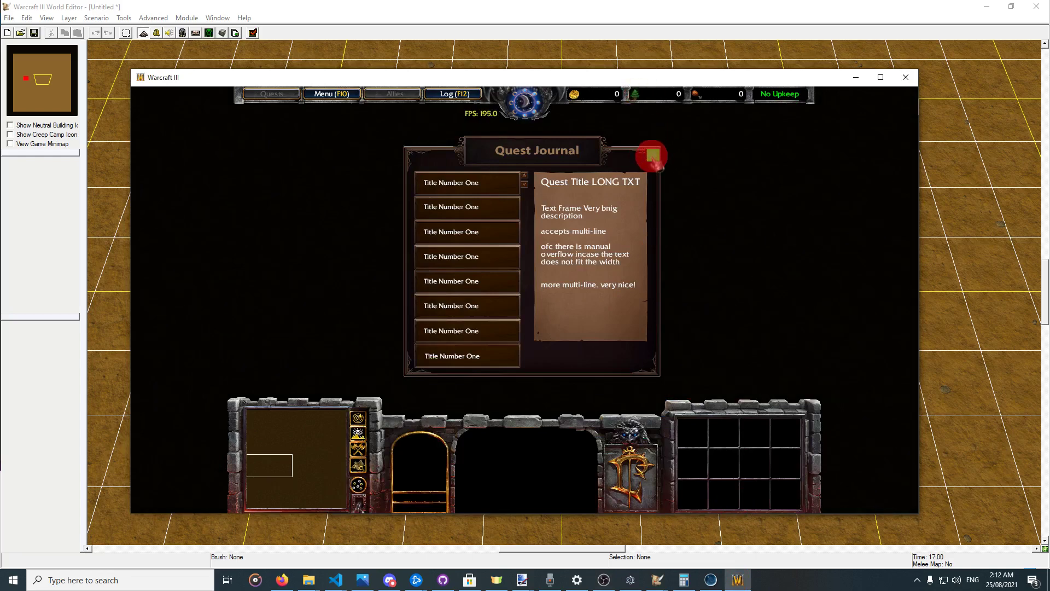
left_click(653, 156)
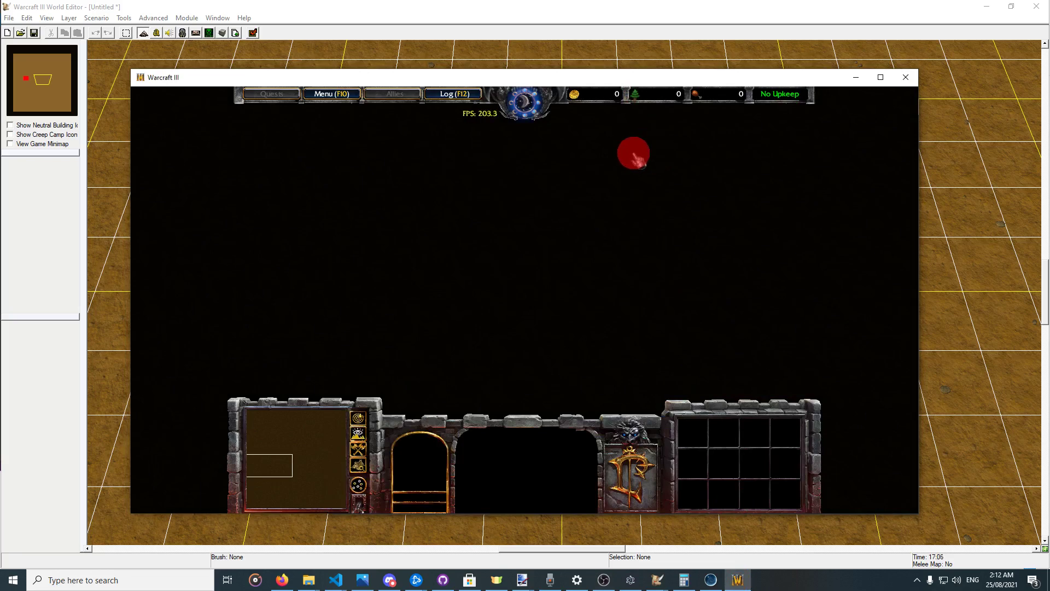
Restart the test map and select the first quest entry in the Quest Journal to test its text.
key("F10")
key("e")
left_click(611, 188)
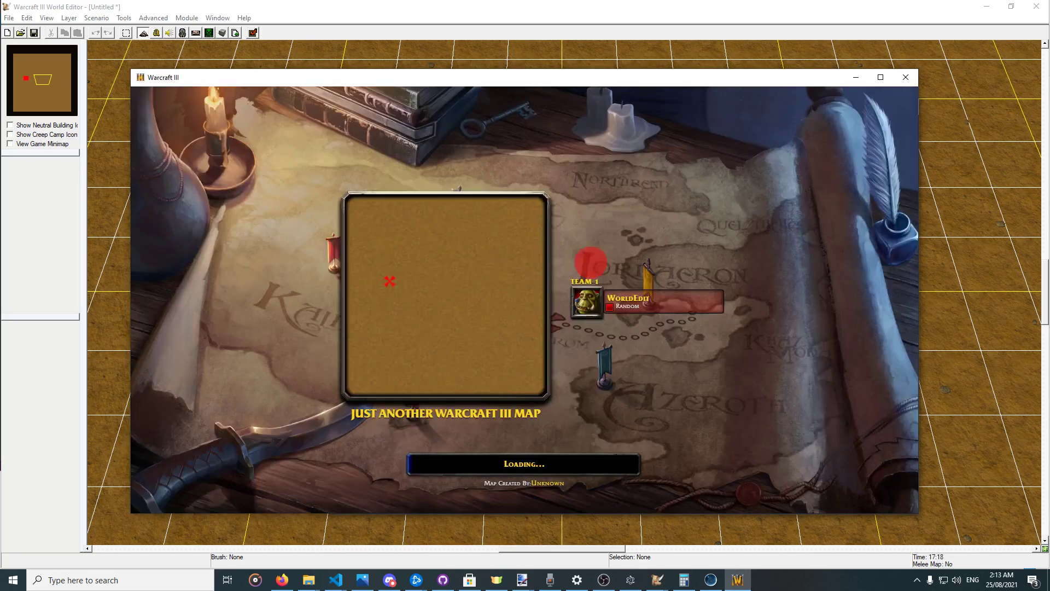
left_click(603, 580)
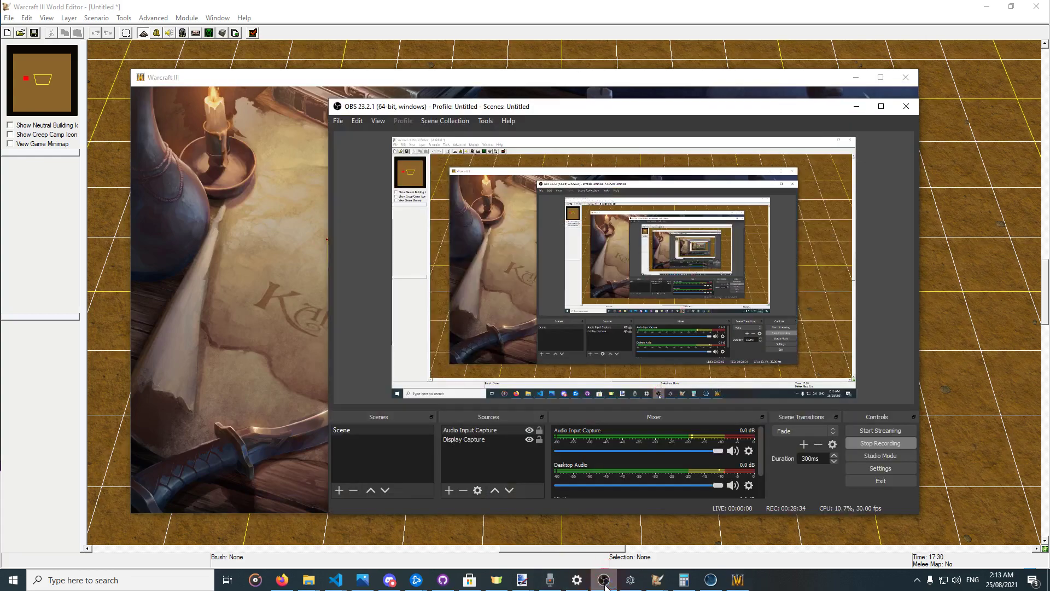
left_click(604, 580)
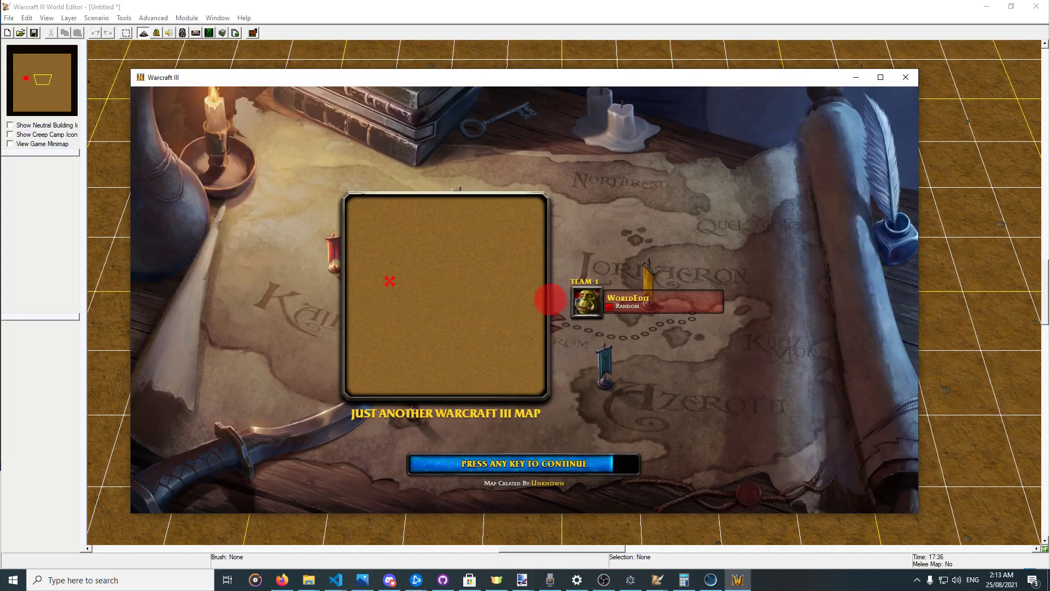
left_click(557, 211)
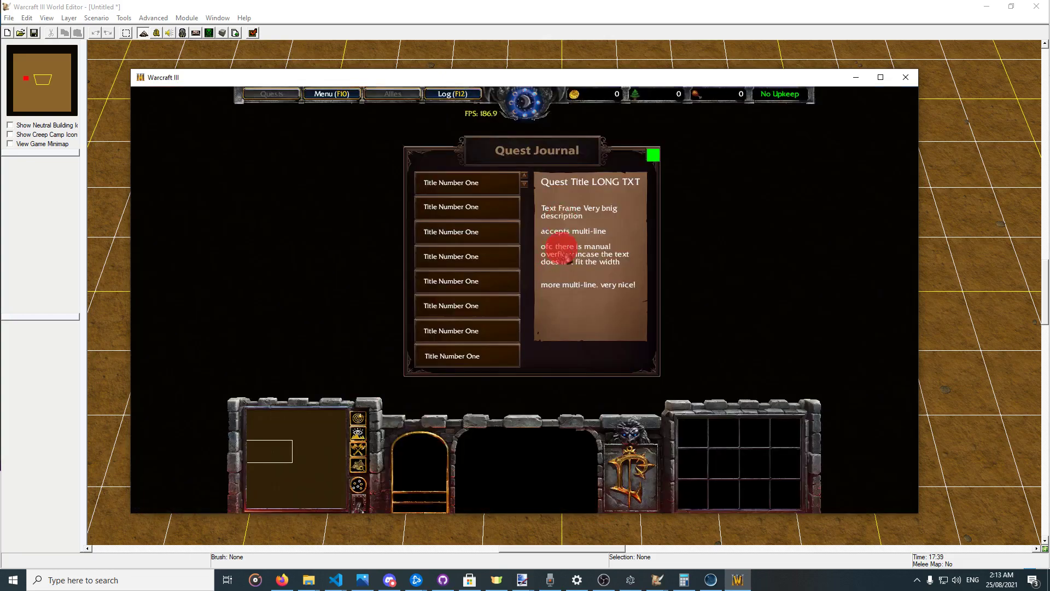
left_click(501, 184)
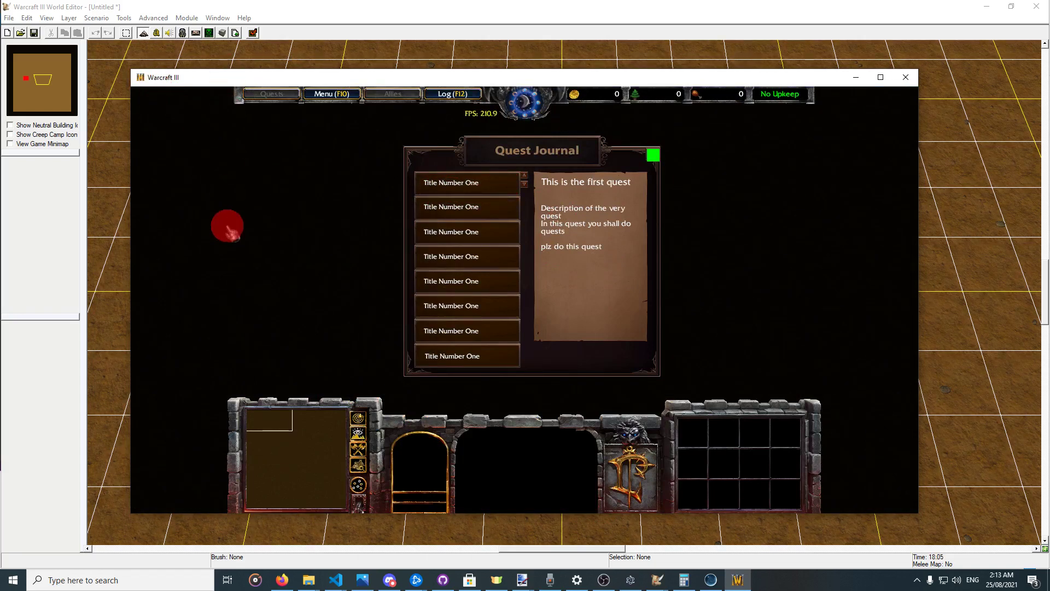
Switch to Warcraft 3 UI Designer and compare the Triggered Variable settings of QuestButtonT[00] and QuestButtonT[01].
key("alt+Tab")
left_click(603, 580)
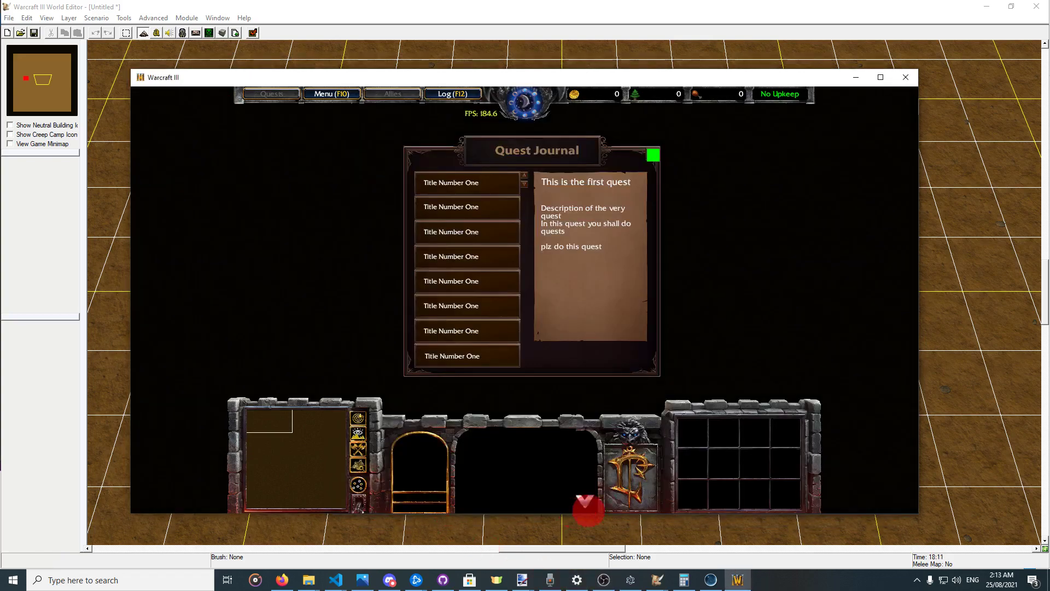
key("alt+Tab")
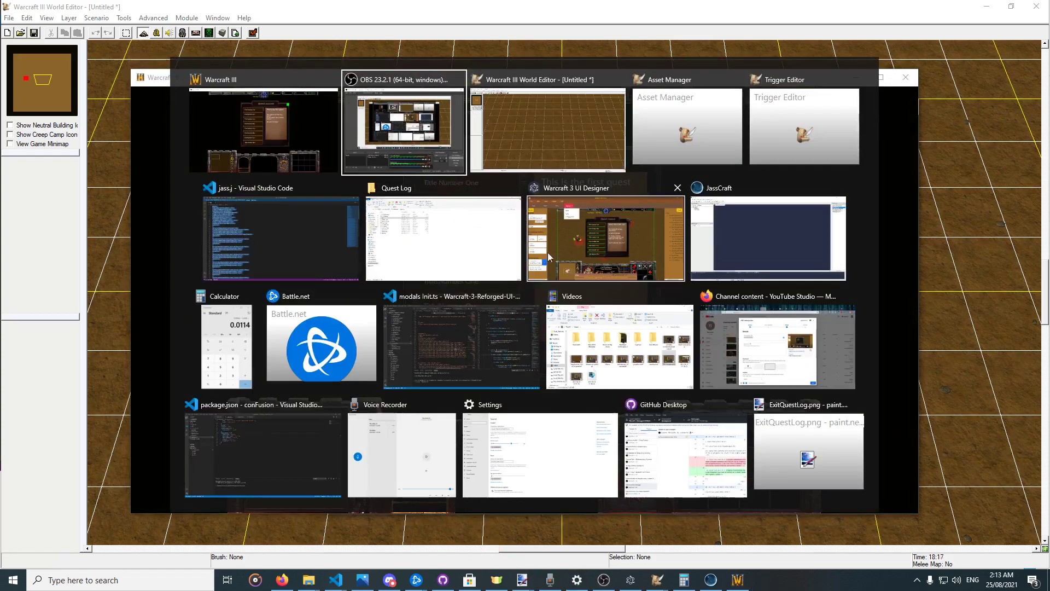
left_click(631, 580)
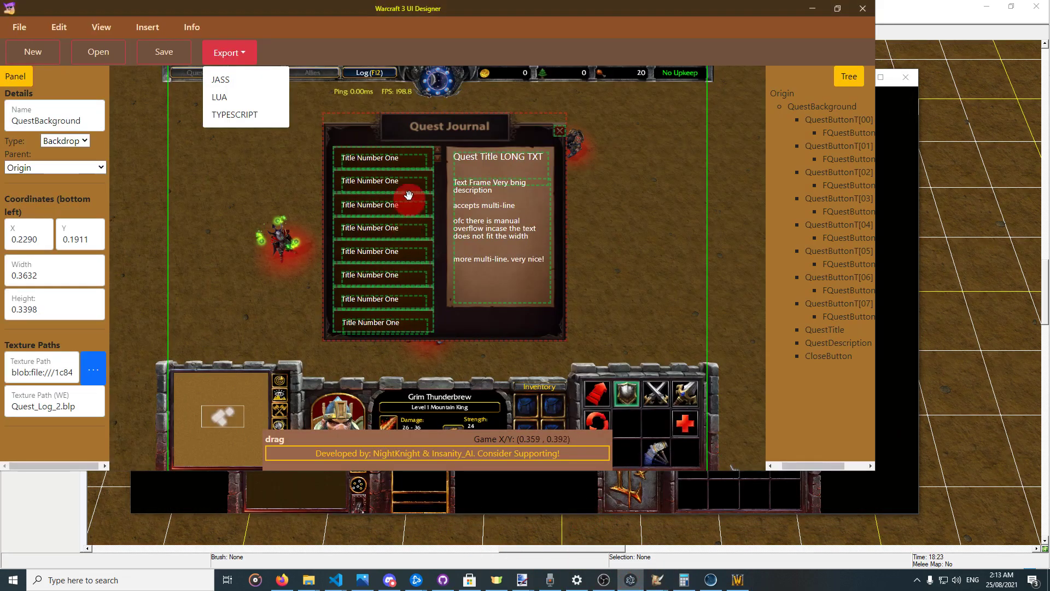
left_click(430, 179)
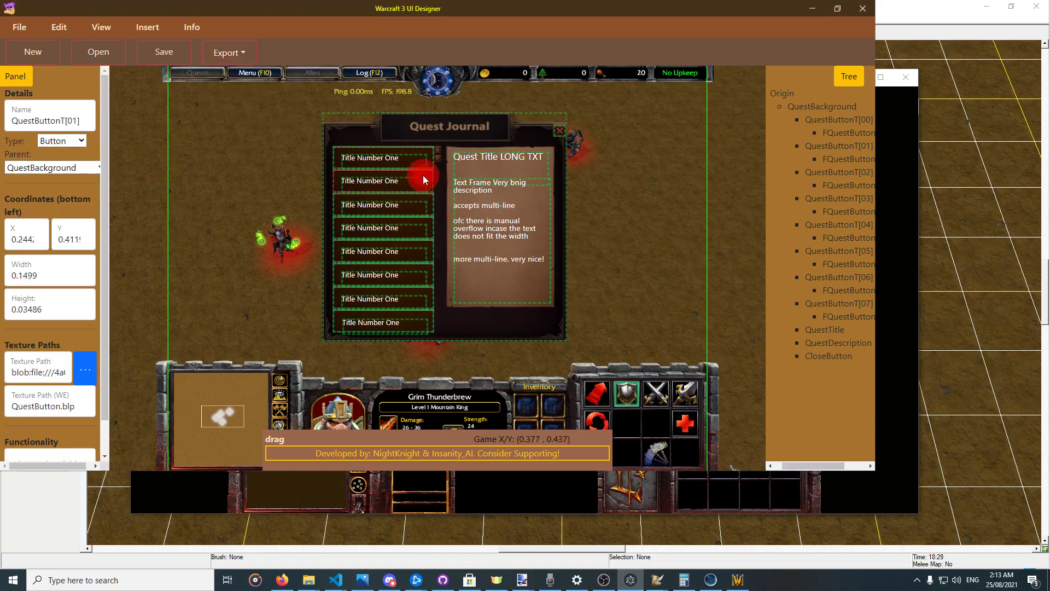
left_click_drag(106, 382, 101, 427)
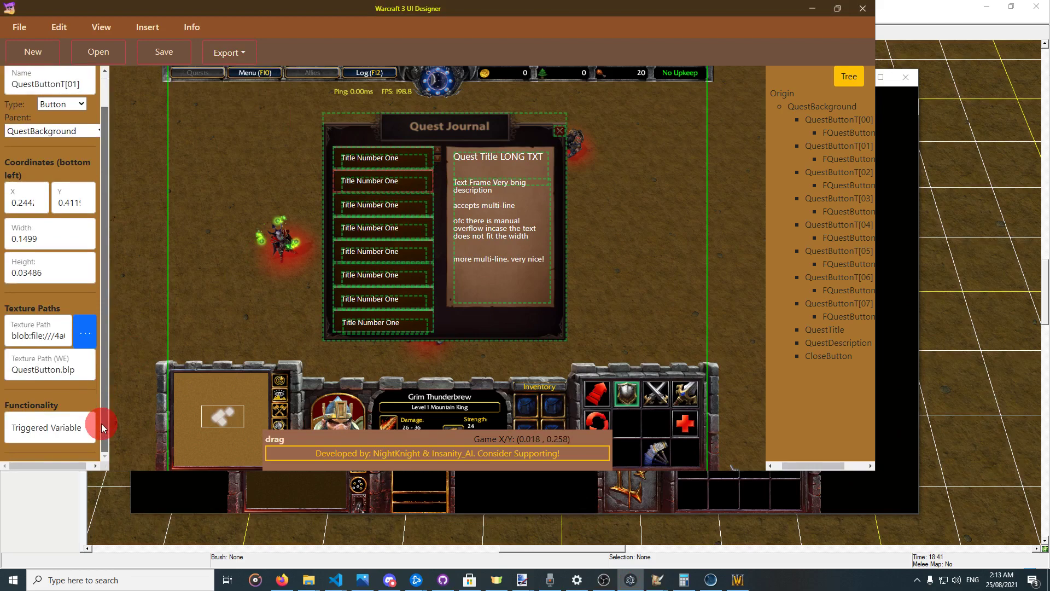
left_click(340, 158)
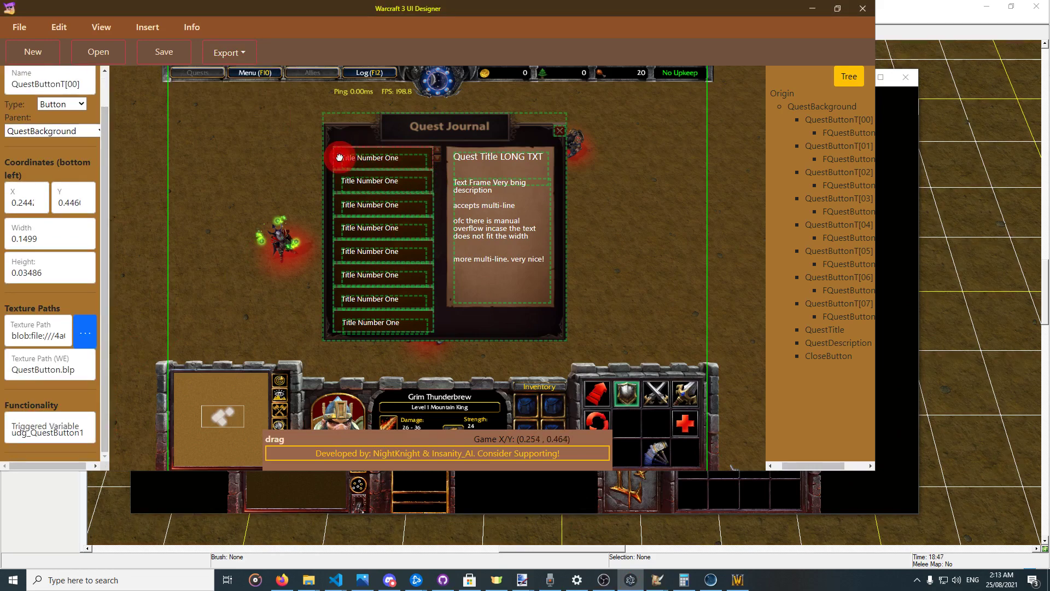
left_click(340, 186)
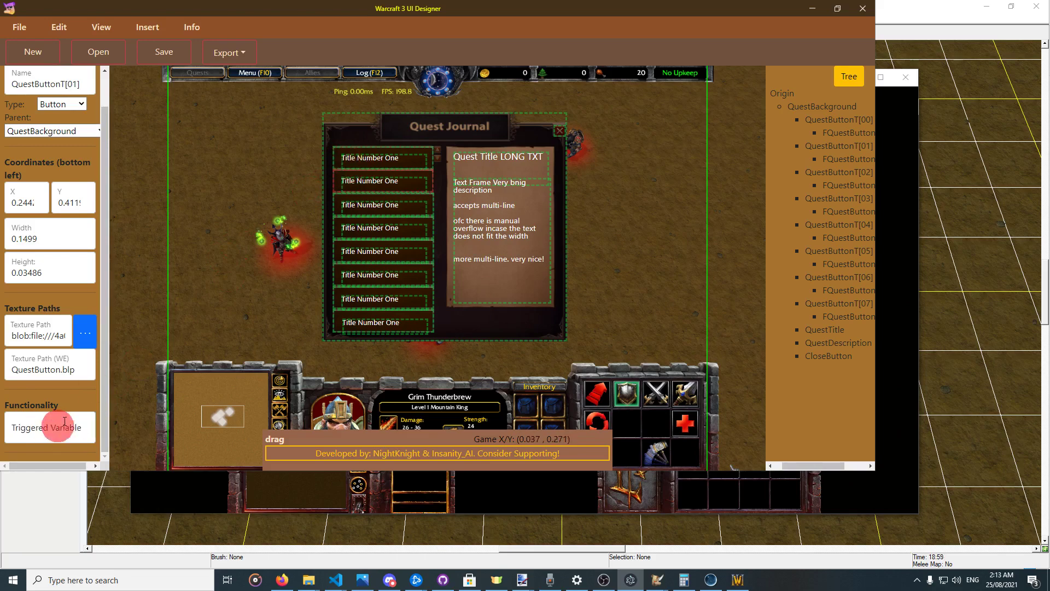
Return to the Warcraft III test game, close the Quest Journal and exit the game.
left_click(881, 205)
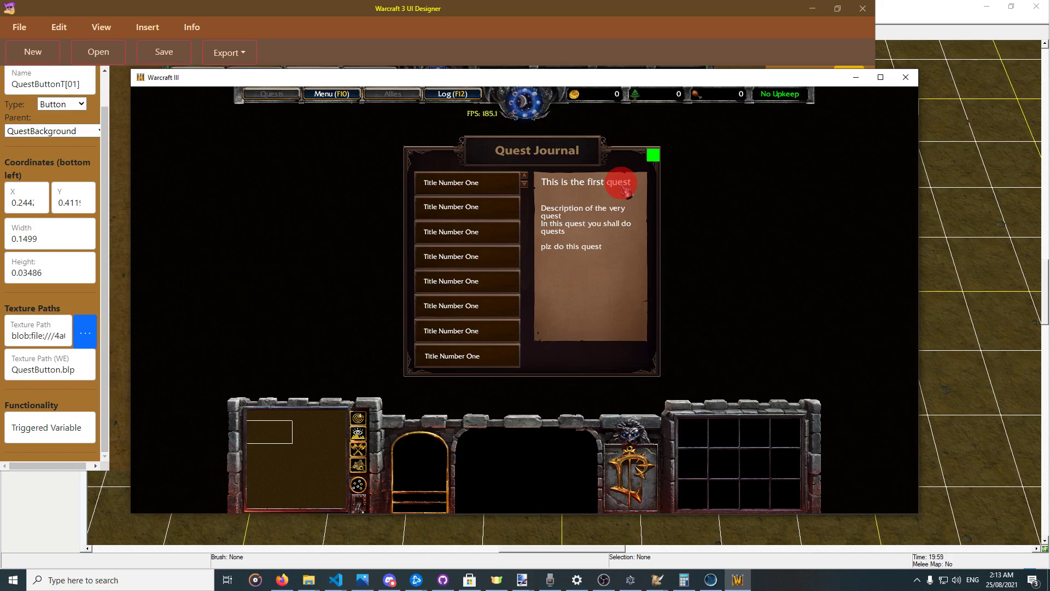
left_click(654, 156)
key("alt+F4")
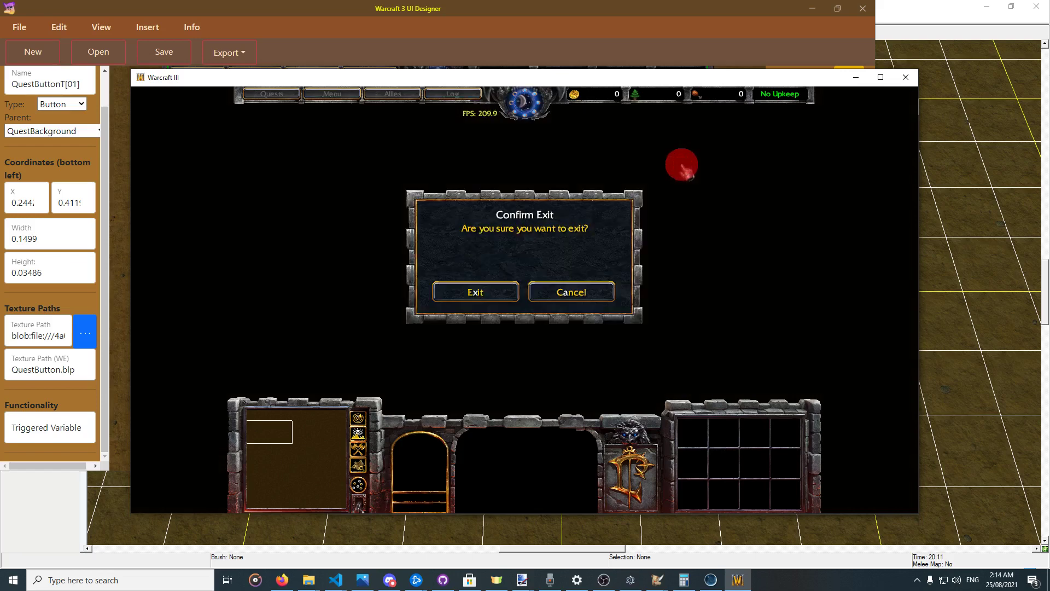
left_click(485, 296)
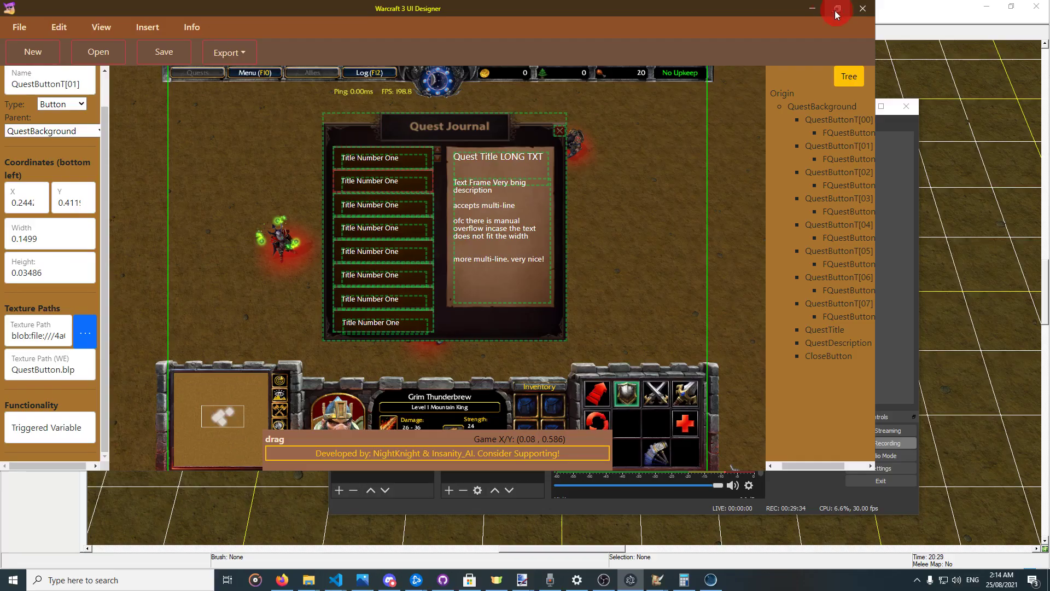
View the Hall of Fame projects in Warcraft 3 UI Designer, including the Quest Log entry, and close the list.
left_click(191, 27)
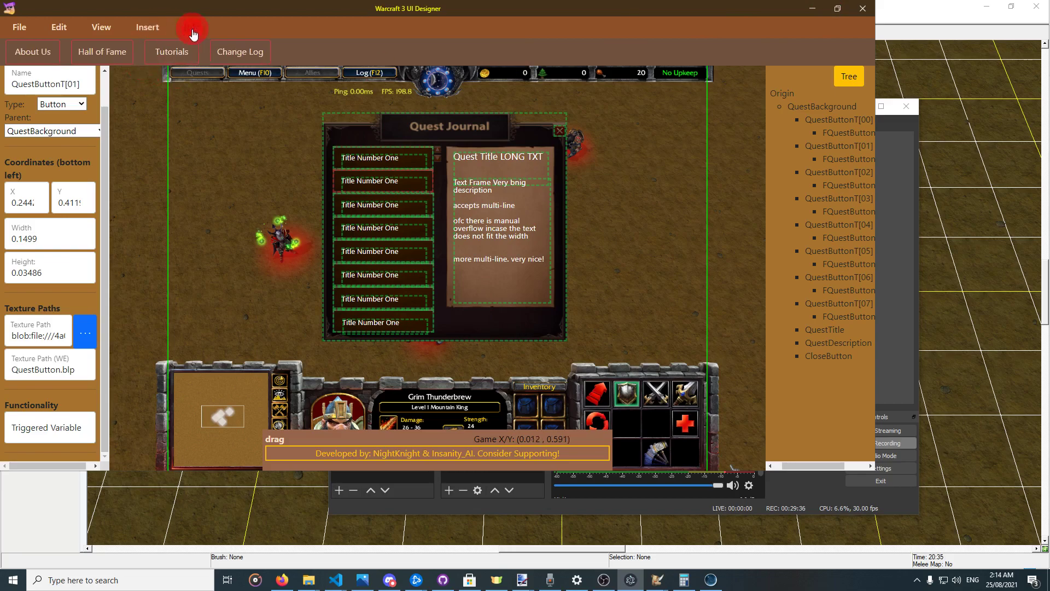
left_click(109, 51)
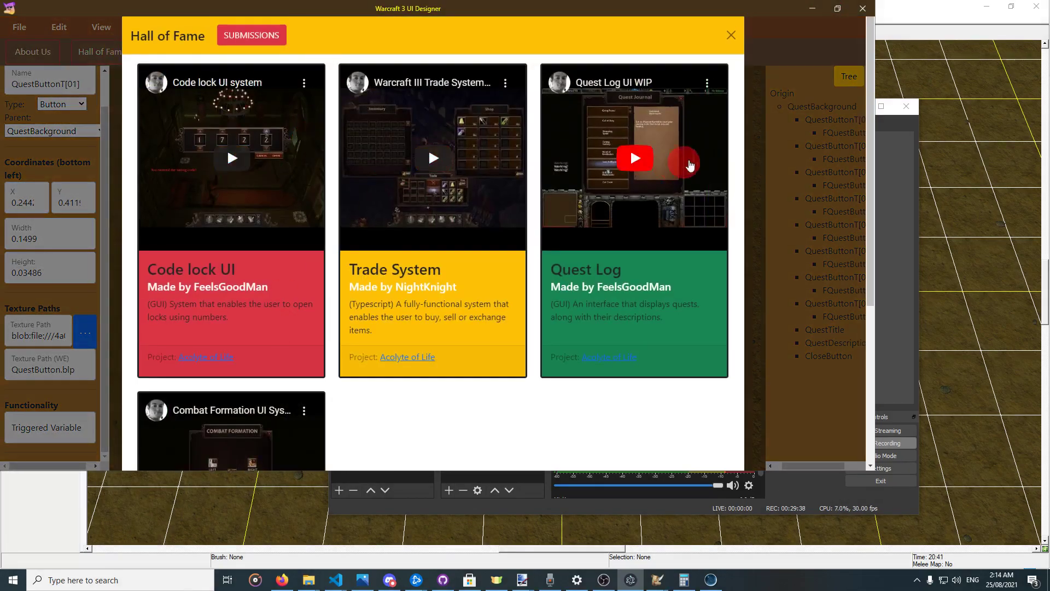
left_click(731, 35)
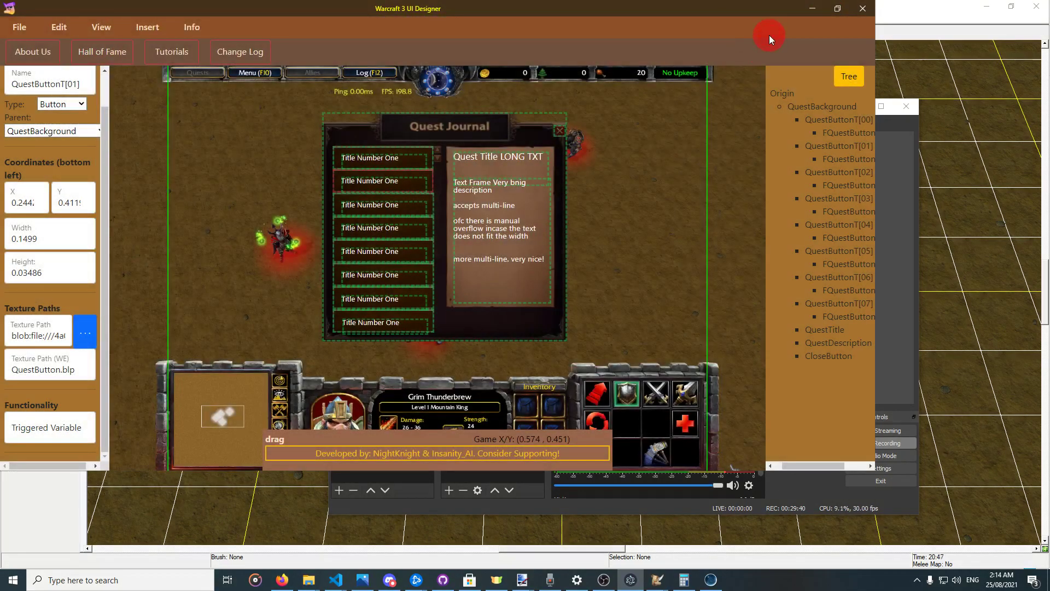